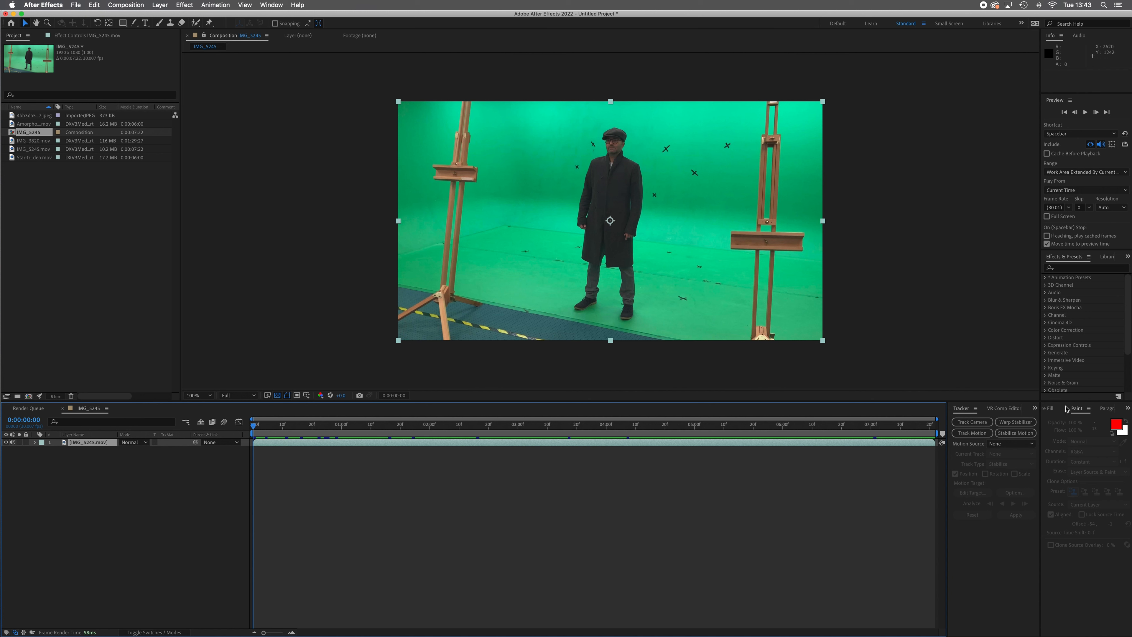
{"action": "left_click", "coordinate": [1078, 269]}
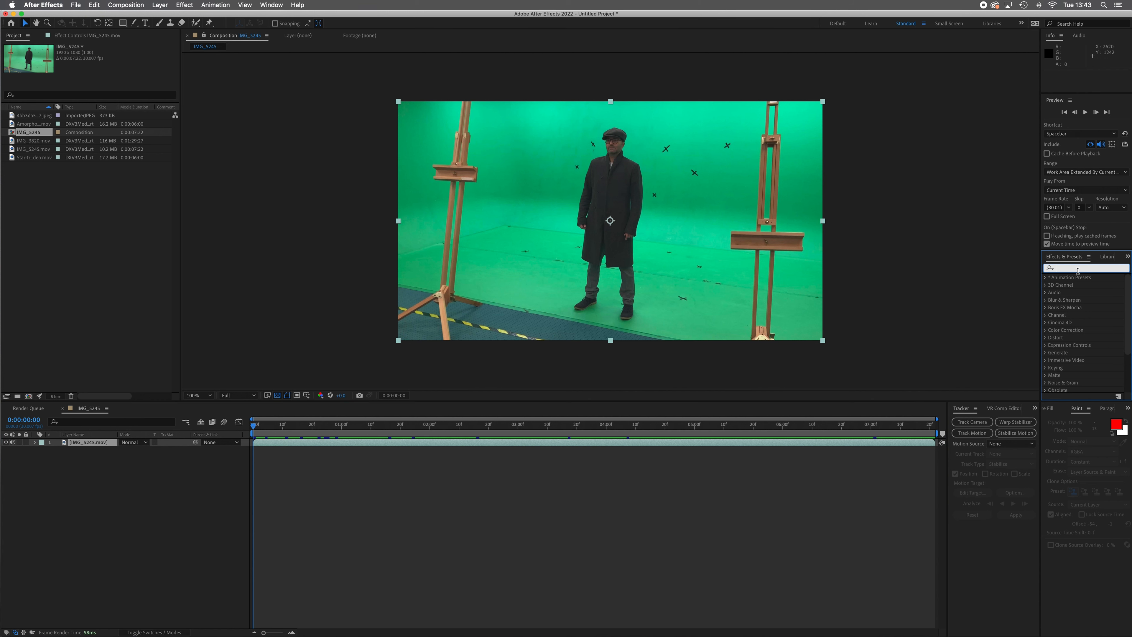
{"action": "left_click", "coordinate": [1128, 257]}
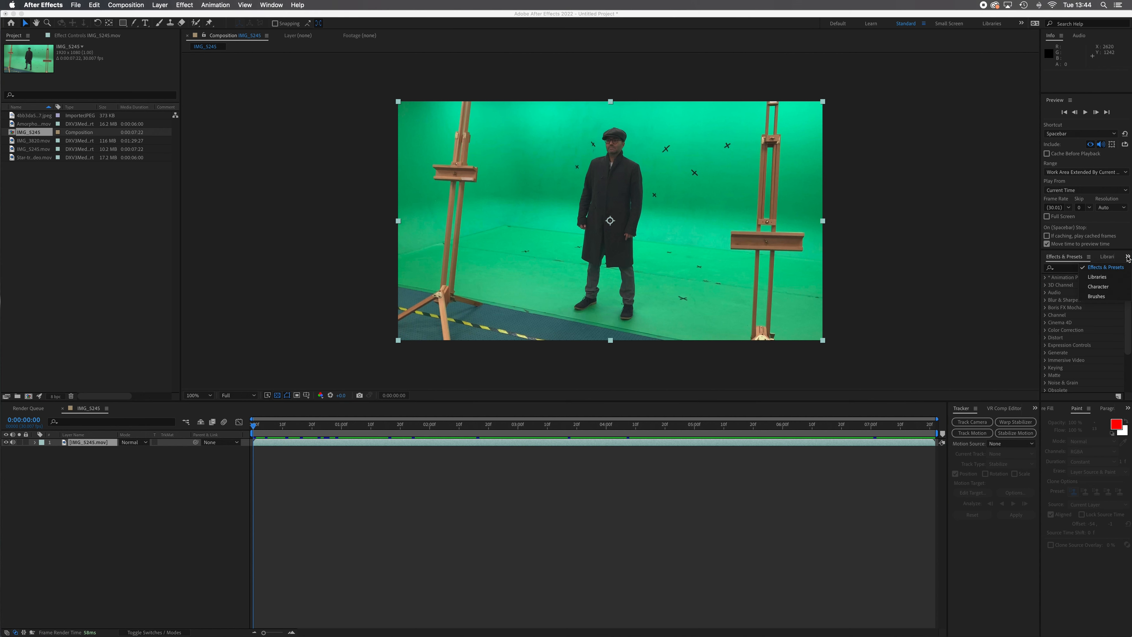
{"action": "left_click", "coordinate": [1110, 268]}
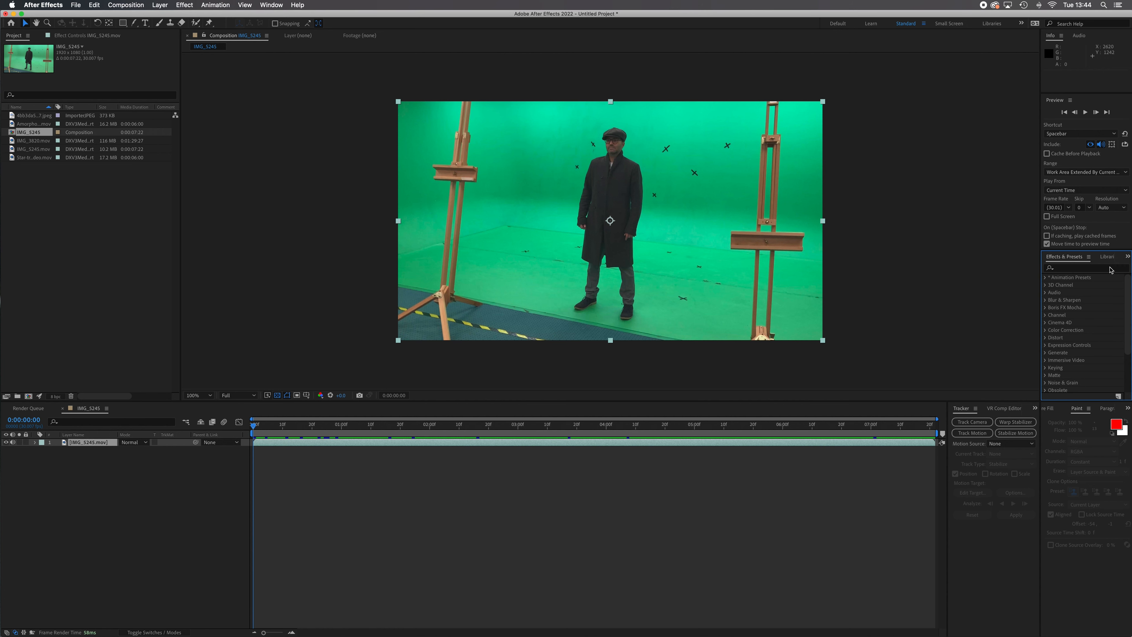
{"action": "left_click", "coordinate": [273, 5]}
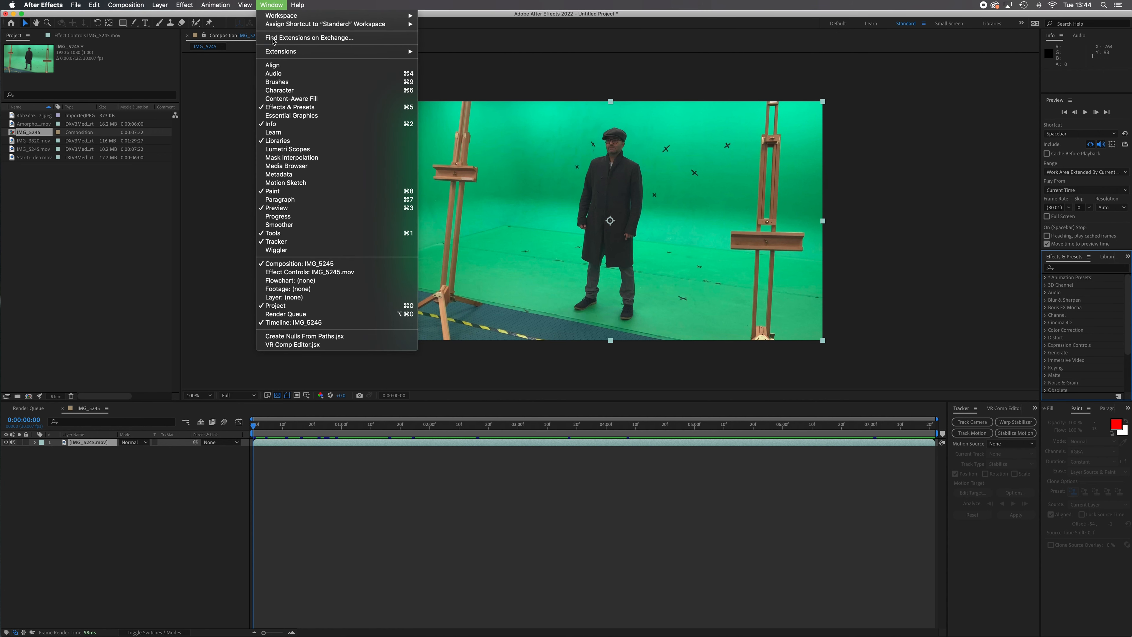
{"action": "left_click", "coordinate": [272, 5]}
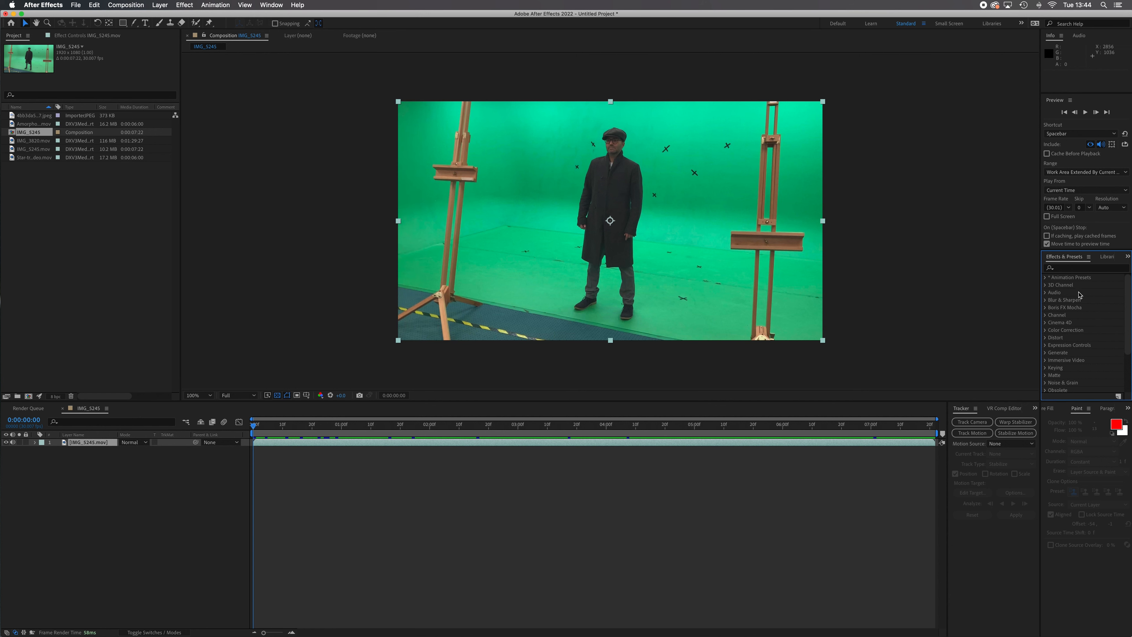
Step: Search the effects for "key" and apply the Keylight, Key Cleaner and Advanced Spill Suppressor preset to the IMG_5245.mov layer
{"action": "left_click", "coordinate": [1074, 268]}
{"action": "type", "text": "key"}
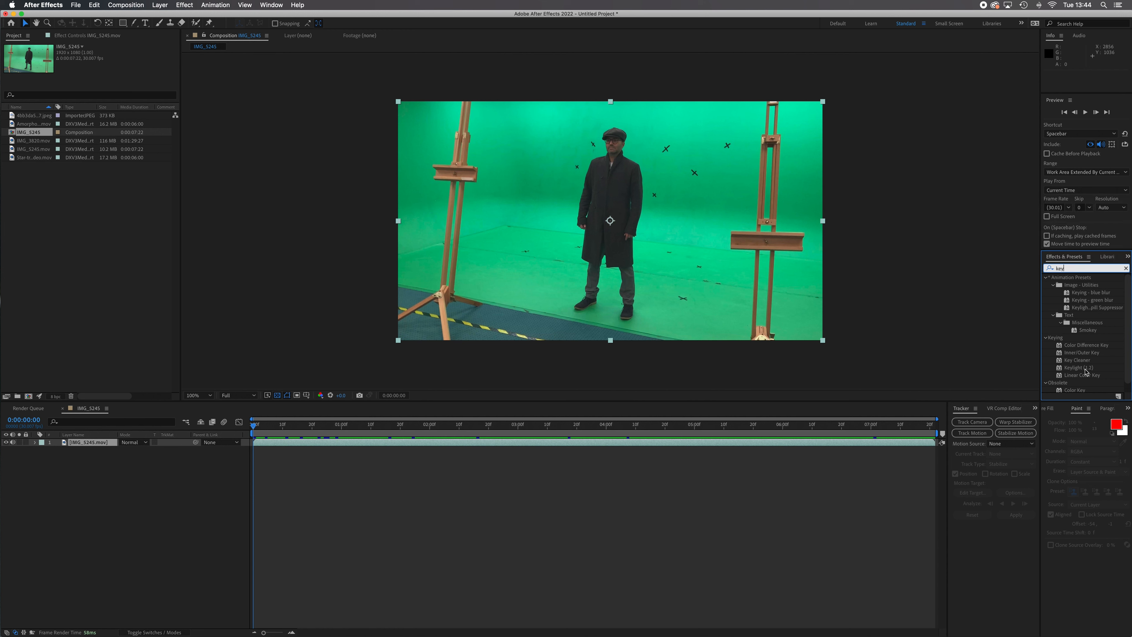
{"action": "left_click", "coordinate": [1079, 308]}
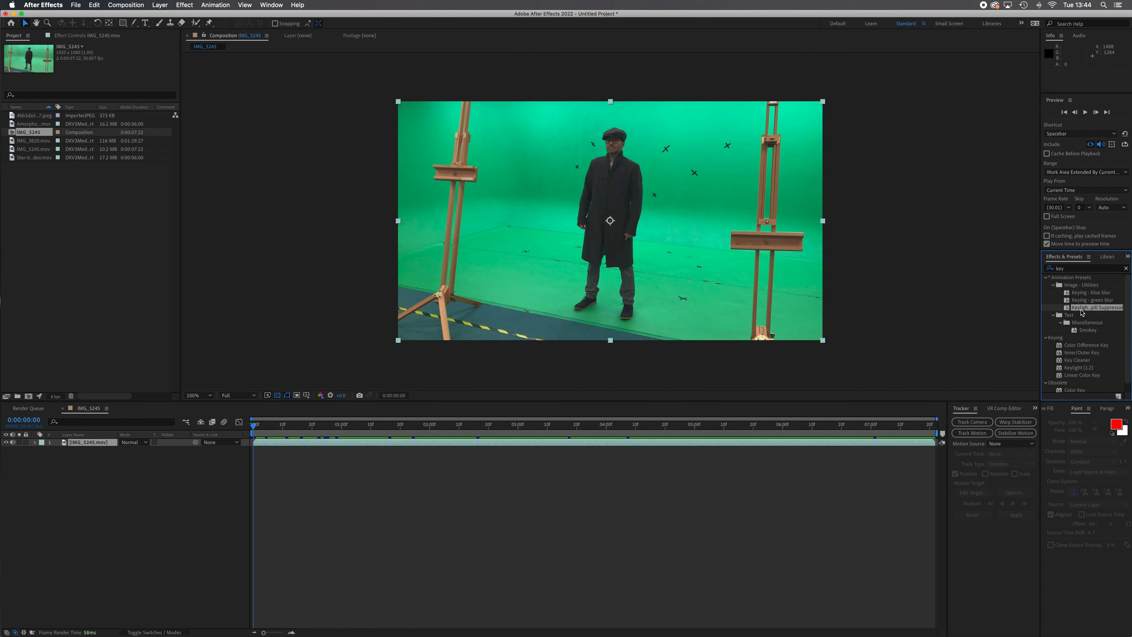
{"action": "left_click_drag", "start_coordinate": [1081, 311], "coordinate": [81, 445]}
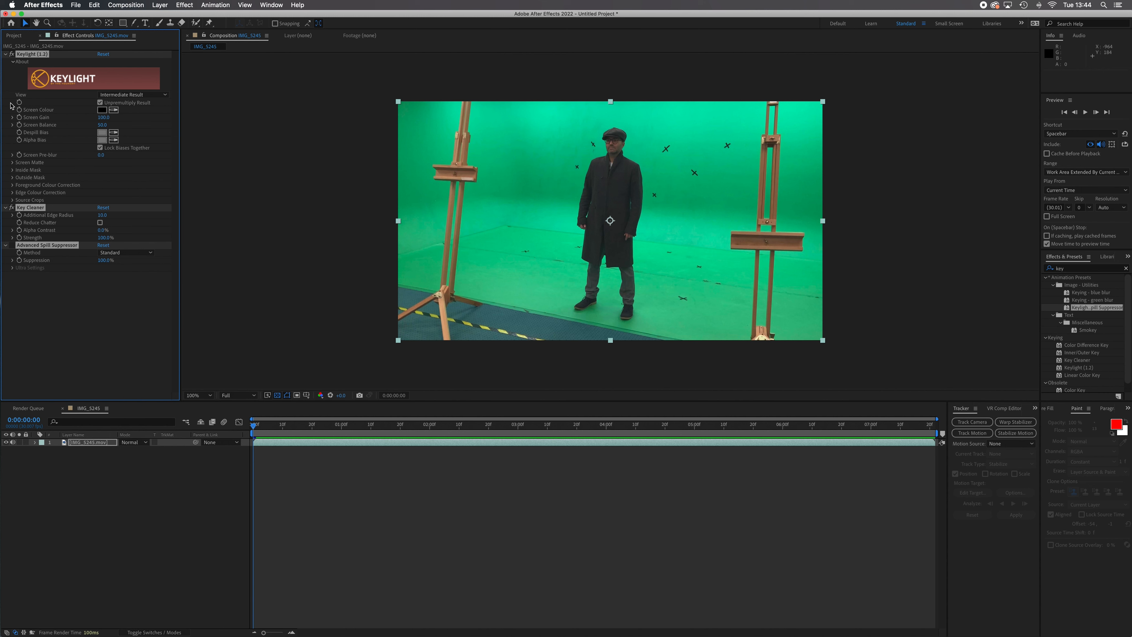
Step: Set Keylight's Screen Colour on the IMG_5245.mov layer by sampling the green backdrop beside the man
{"action": "left_click", "coordinate": [101, 444]}
{"action": "left_click", "coordinate": [18, 35]}
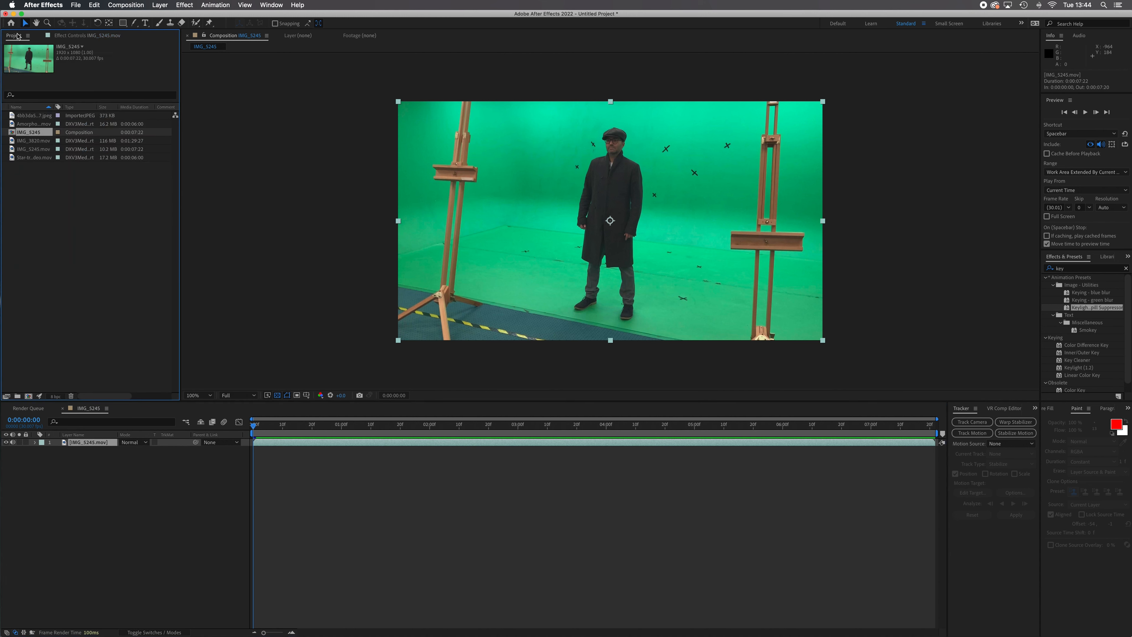
{"action": "left_click", "coordinate": [84, 36]}
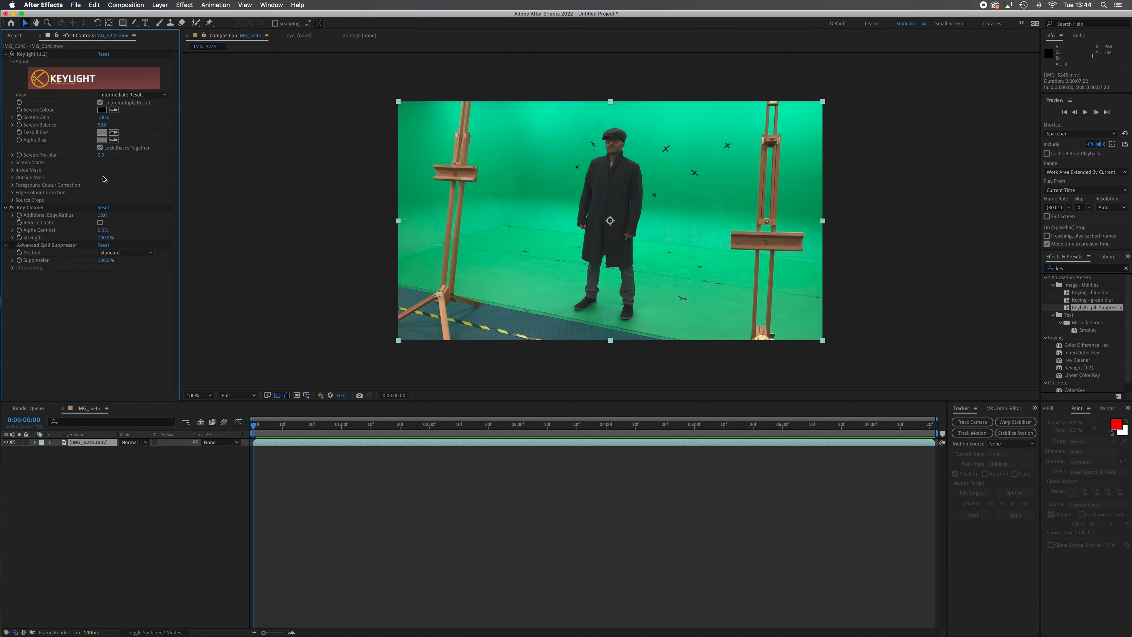
{"action": "left_click", "coordinate": [114, 109]}
{"action": "left_click", "coordinate": [579, 192]}
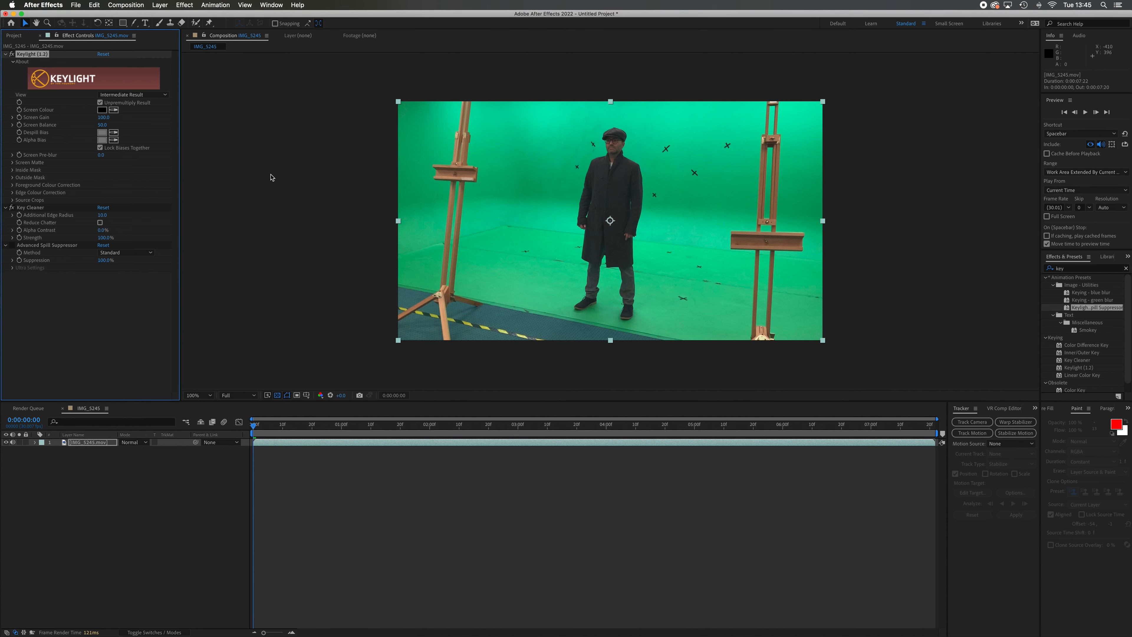
{"action": "left_click", "coordinate": [114, 109]}
{"action": "left_click", "coordinate": [579, 187]}
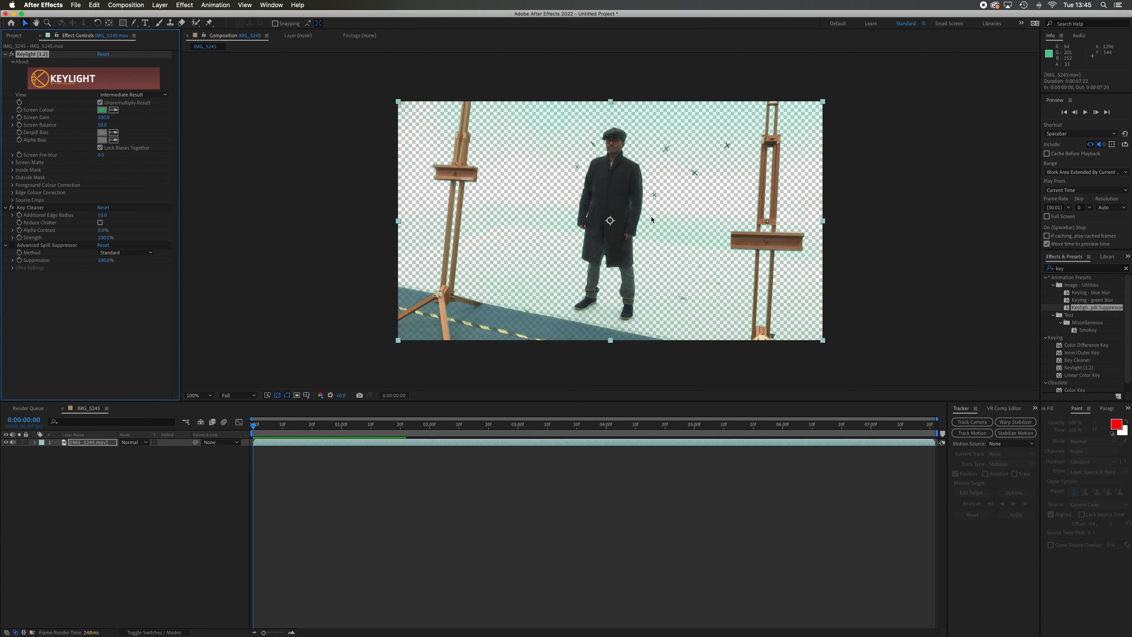
Step: Add the galaxy JPEG from the project to the composition as a background beneath the IMG_5245.mov layer
{"action": "left_click", "coordinate": [16, 36]}
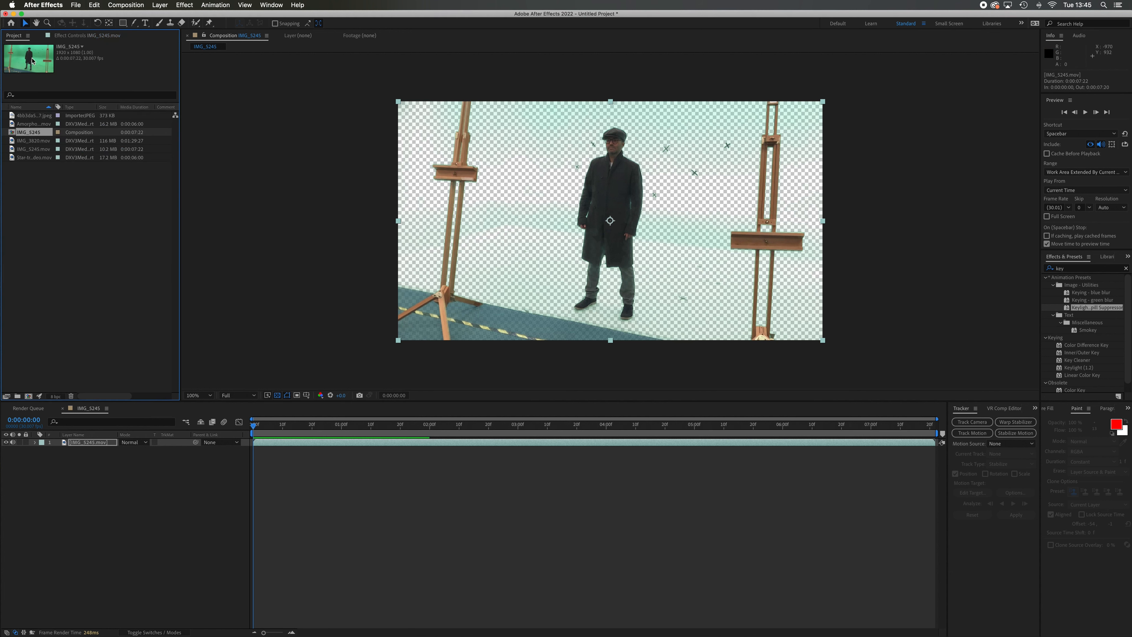
{"action": "left_click", "coordinate": [27, 169]}
{"action": "left_click", "coordinate": [20, 158]}
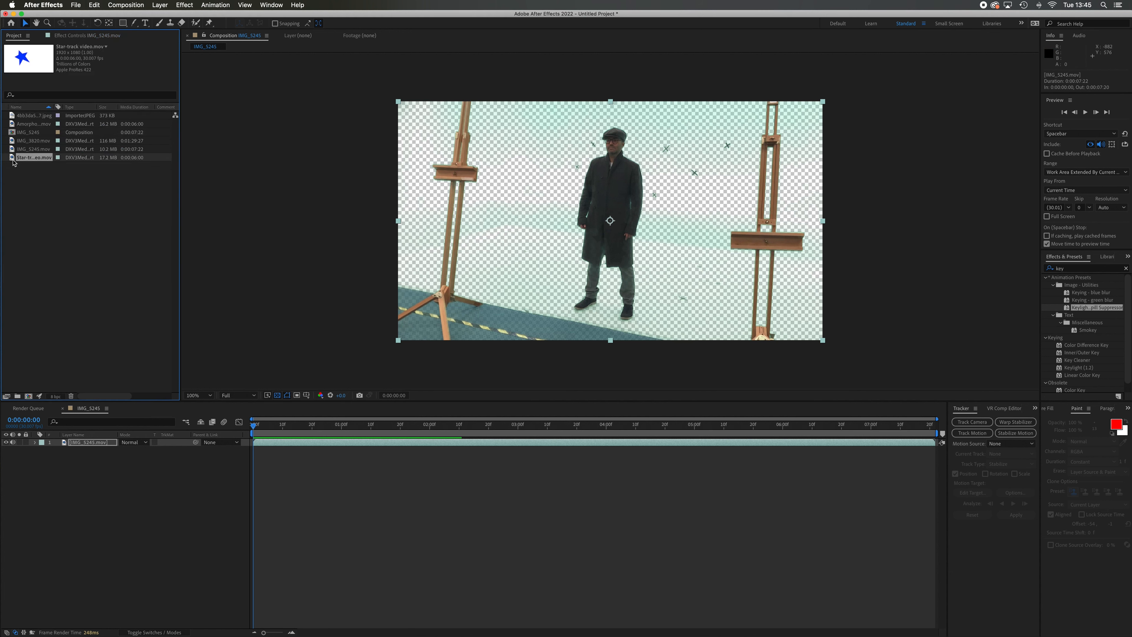
{"action": "left_click", "coordinate": [14, 117]}
{"action": "left_click_drag", "start_coordinate": [13, 117], "coordinate": [88, 477]}
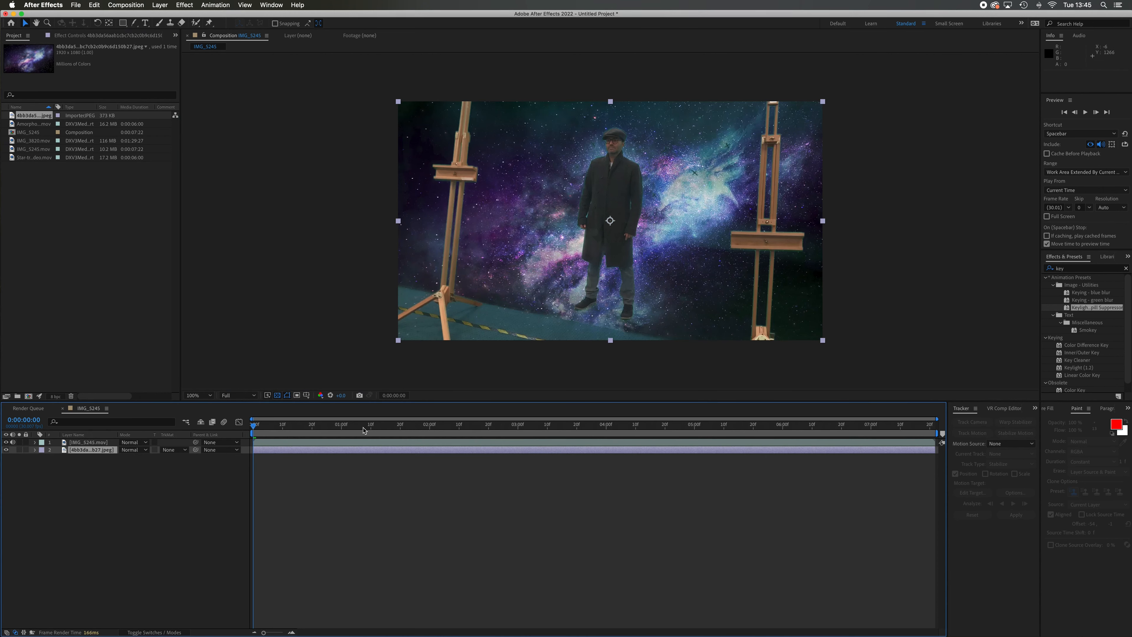
Step: Play back the keyed composite over the galaxy and examine the edges of the man's coat up close
{"action": "key", "text": "space"}
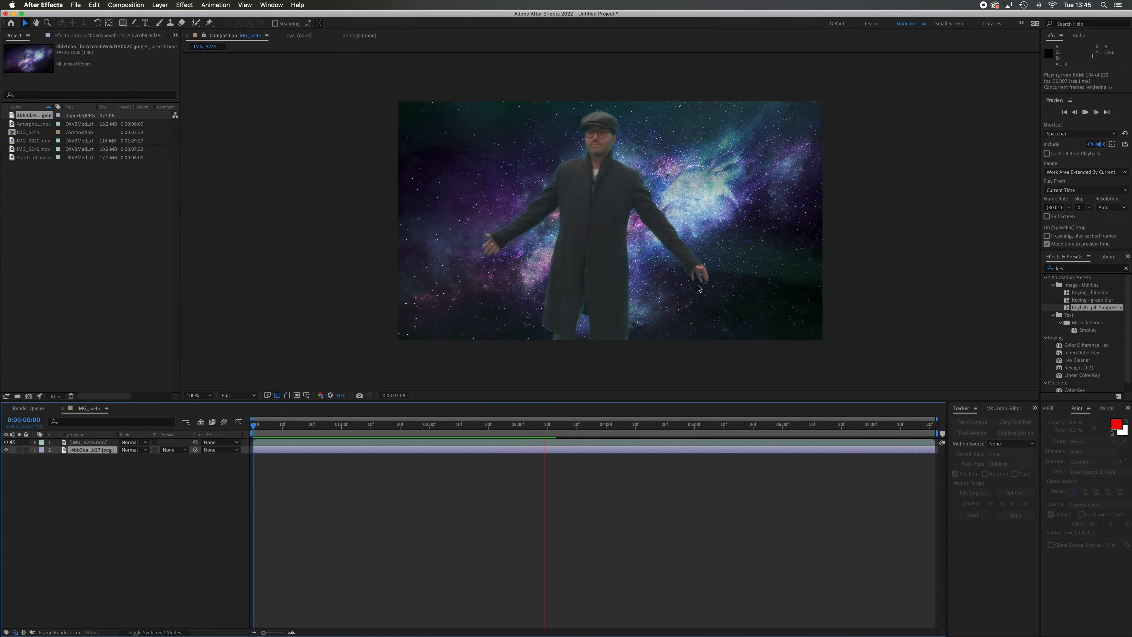
{"action": "key", "text": "space"}
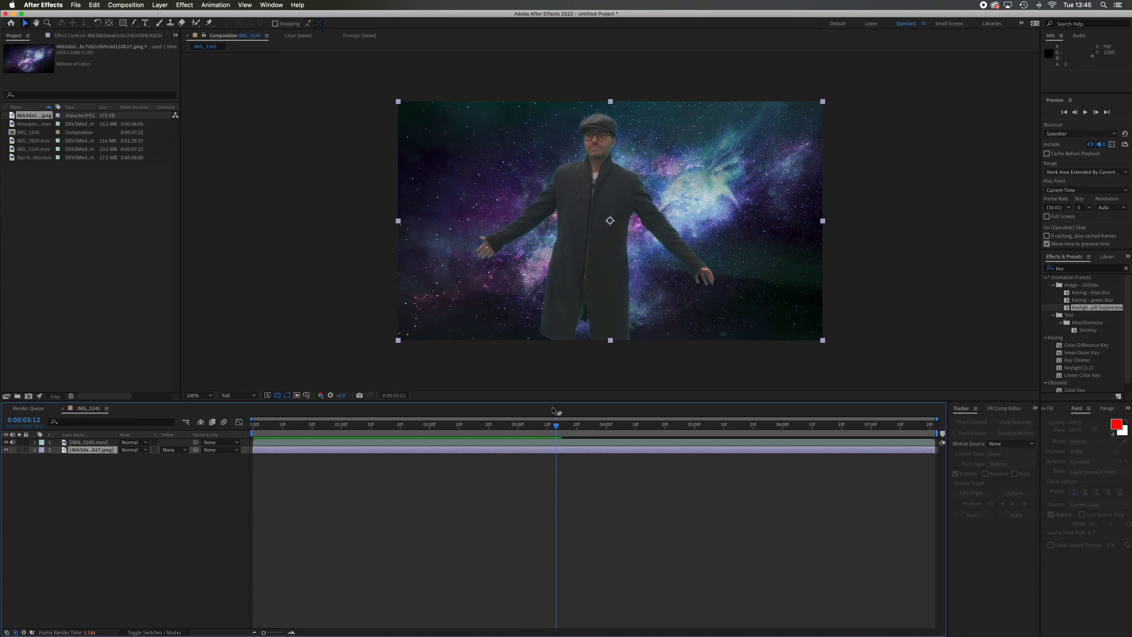
{"action": "left_click_drag", "start_coordinate": [556, 425], "coordinate": [239, 421]}
{"action": "key", "text": "space"}
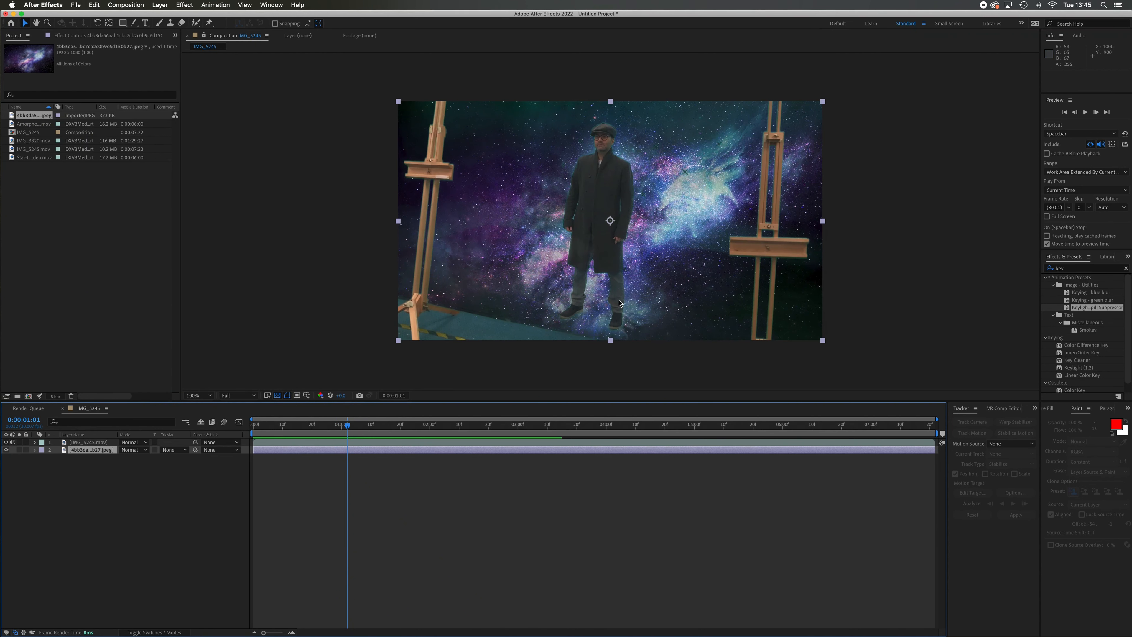
{"action": "key", "text": "period"}
{"action": "key", "text": "period"}
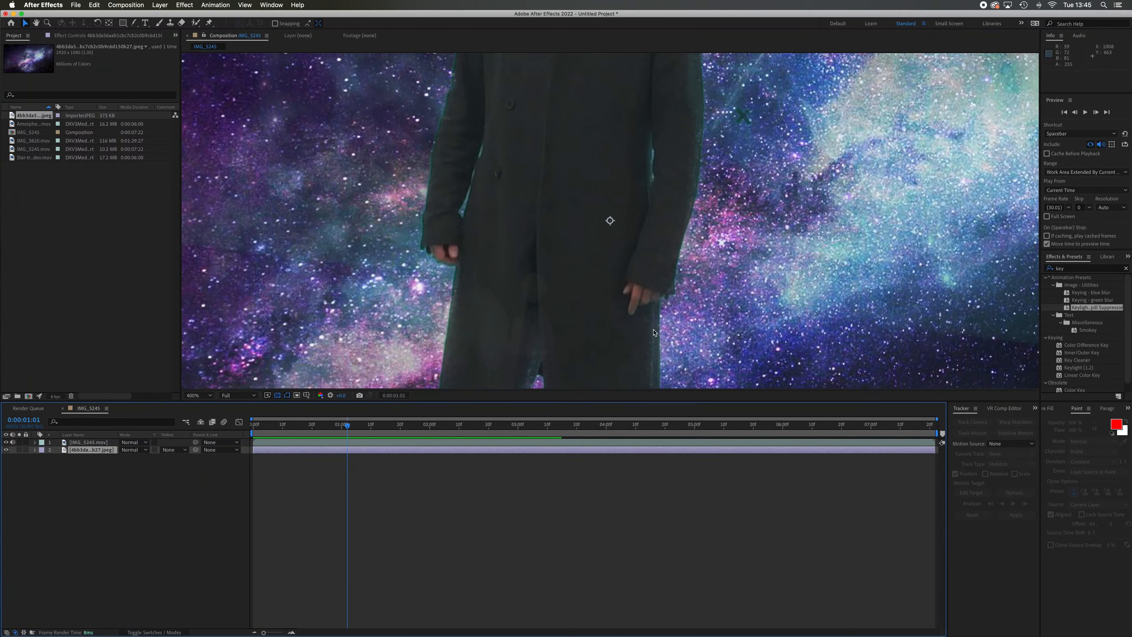
{"action": "left_click_drag", "start_coordinate": [349, 427], "coordinate": [218, 427]}
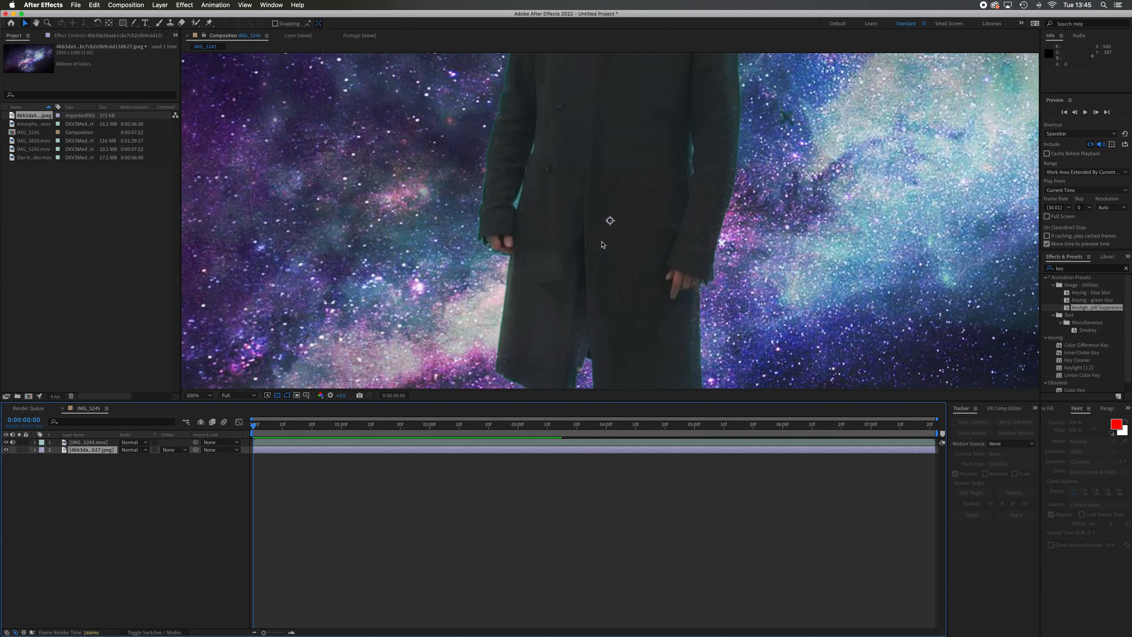
{"action": "key", "text": "slash"}
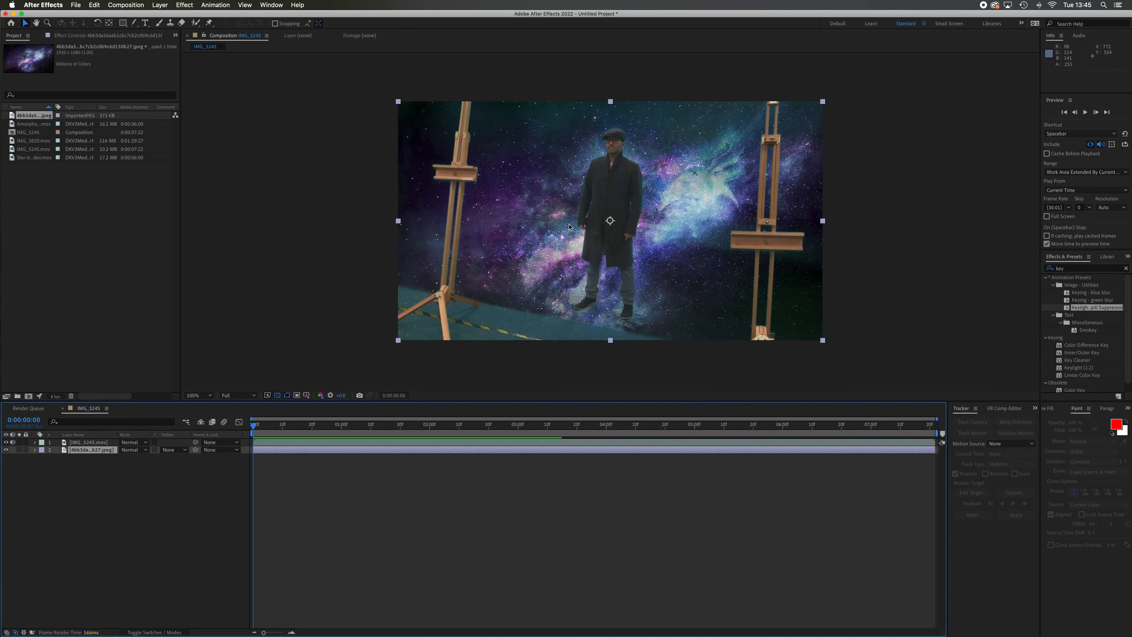
Step: Delete both the IMG_5245.mov footage layer and the galaxy image layer from the IMG_5245 composition
{"action": "left_click", "coordinate": [39, 232]}
{"action": "left_click_drag", "start_coordinate": [69, 519], "coordinate": [95, 440]}
{"action": "key", "text": "Delete"}
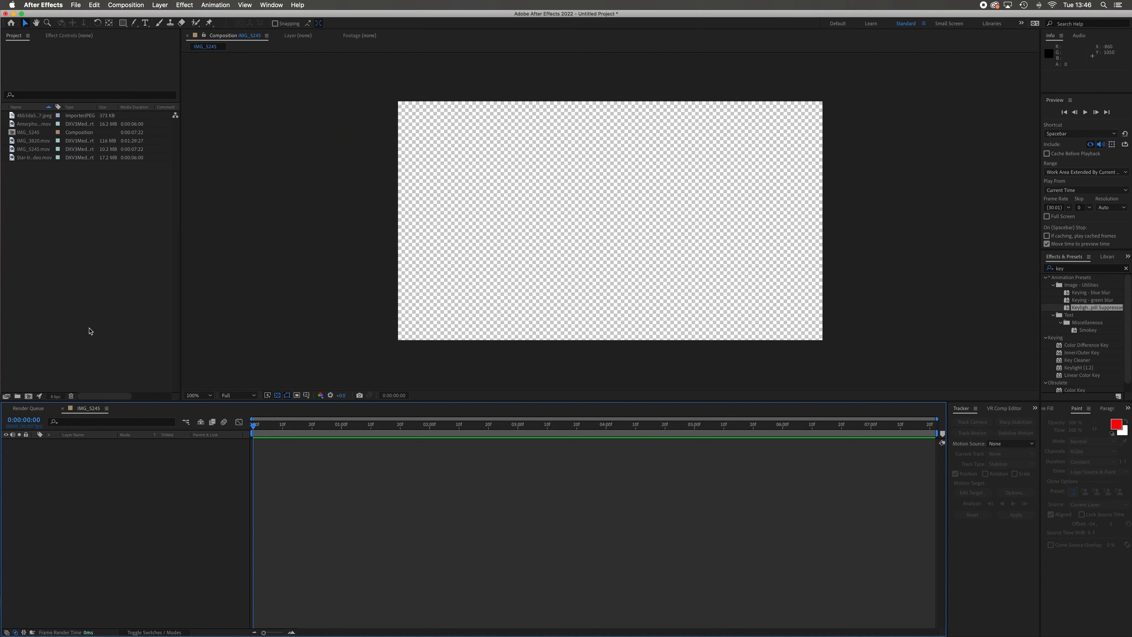
{"action": "left_click", "coordinate": [64, 257]}
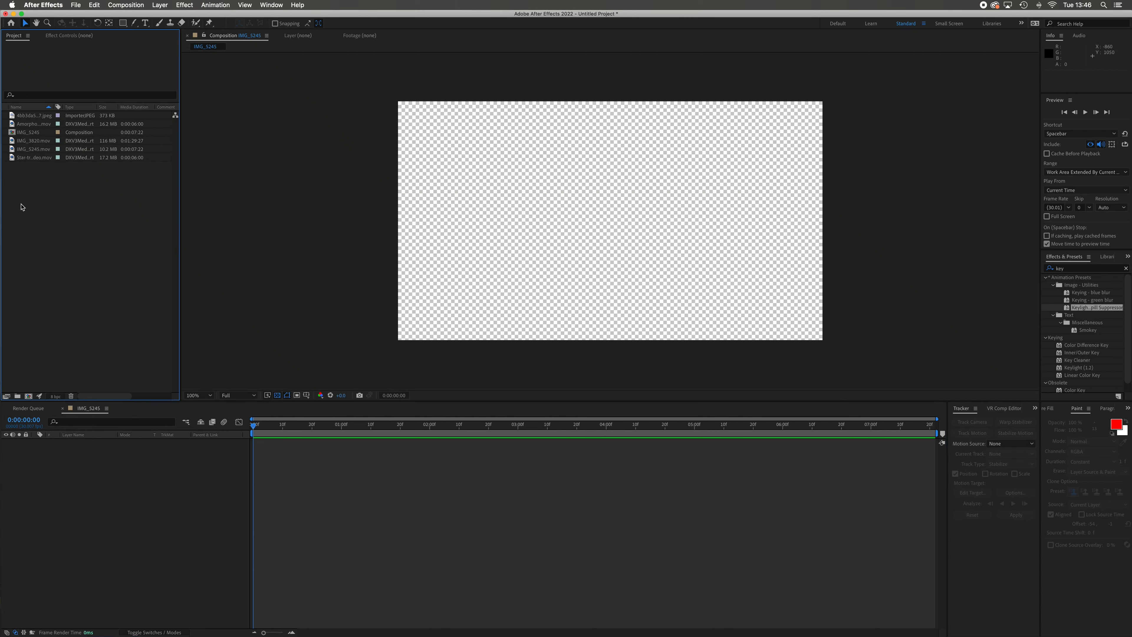
{"action": "left_click", "coordinate": [24, 161]}
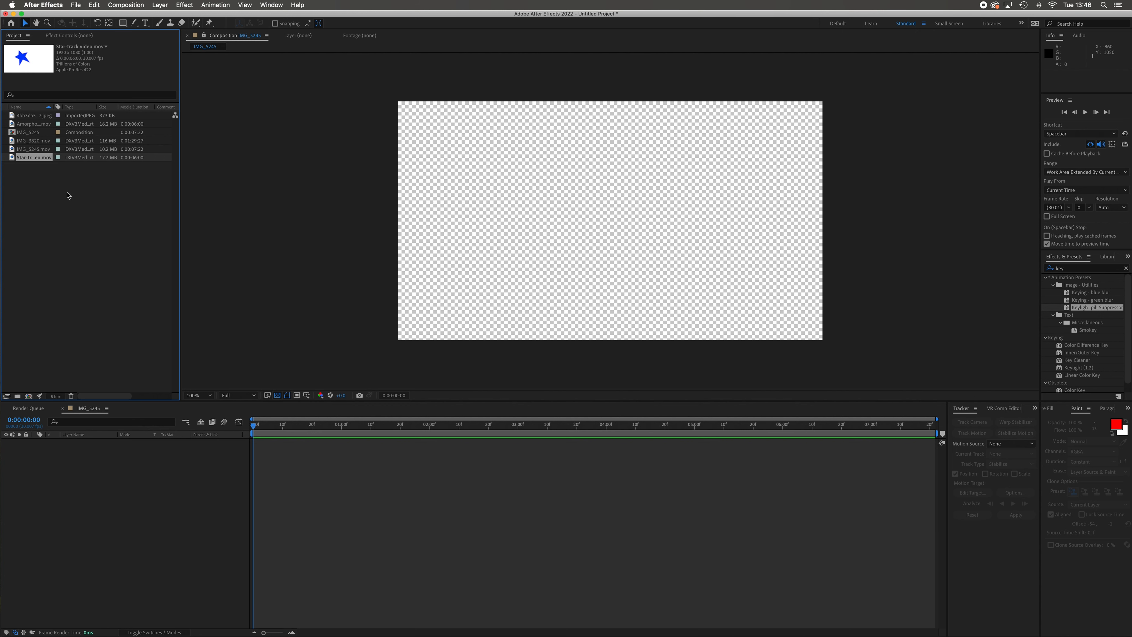
{"action": "left_click_drag", "start_coordinate": [13, 158], "coordinate": [82, 503]}
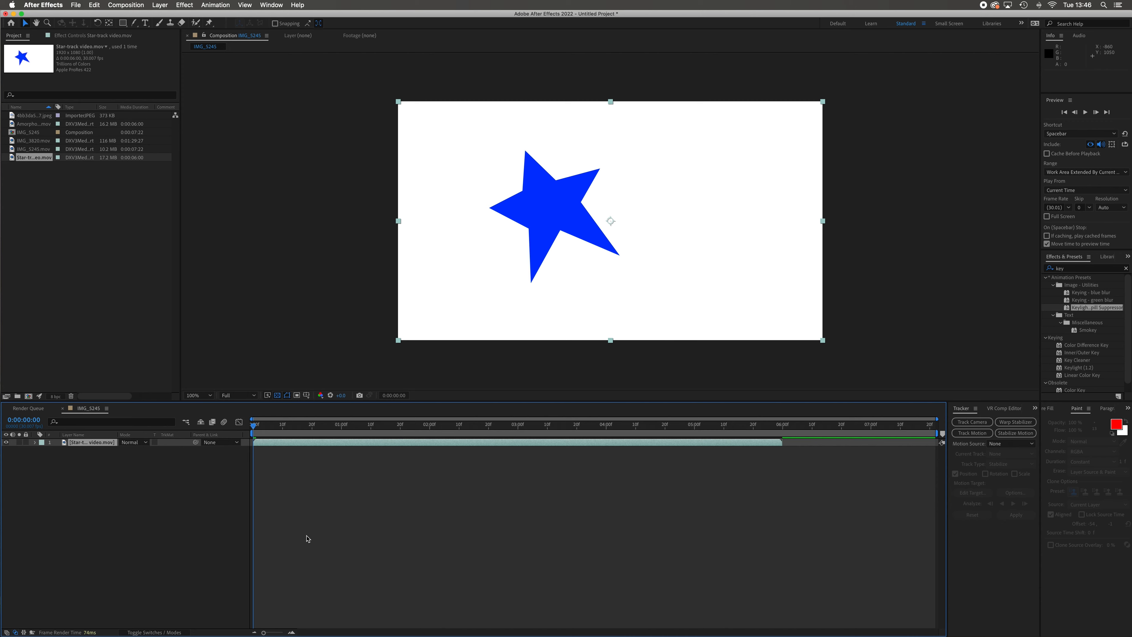
{"action": "key", "text": "space"}
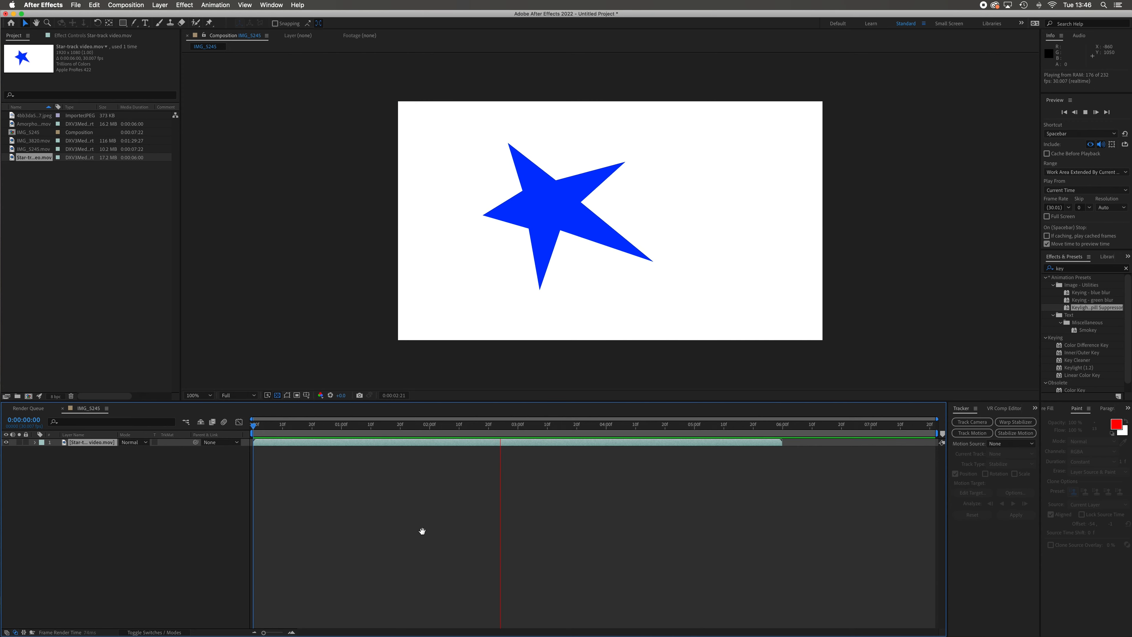
{"action": "key", "text": "space"}
{"action": "key", "text": "super+z"}
Step: Create a new composition from Star-track video.mov, preview the star animation and return to the first frame
{"action": "left_click_drag", "start_coordinate": [22, 163], "coordinate": [28, 397]}
{"action": "key", "text": "space"}
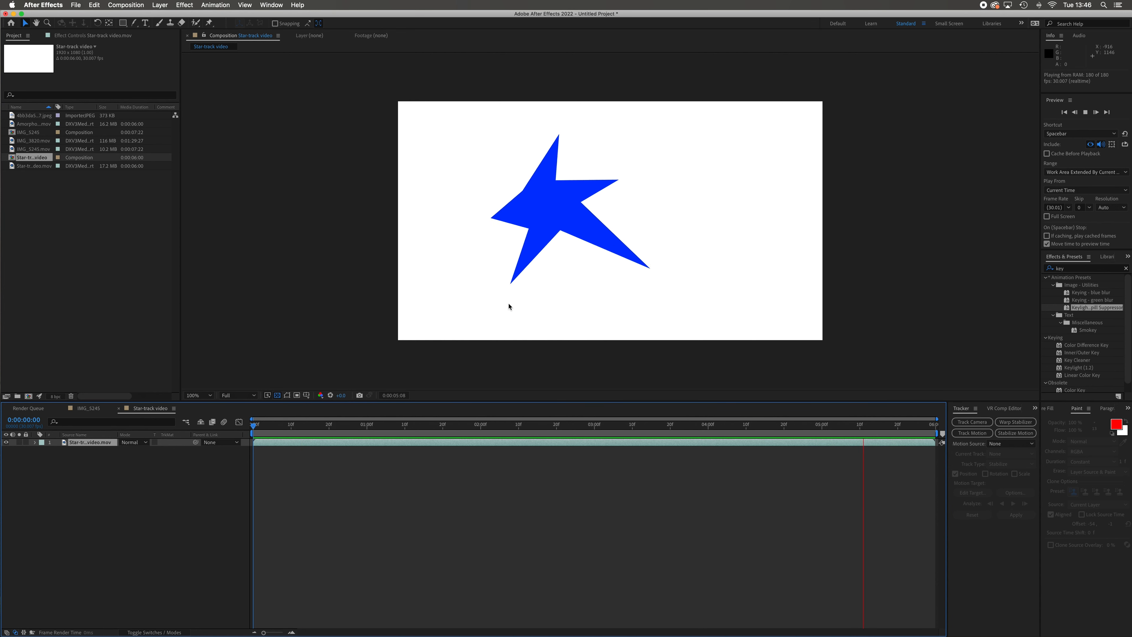
{"action": "key", "text": "space"}
{"action": "left_click_drag", "start_coordinate": [920, 426], "coordinate": [215, 450]}
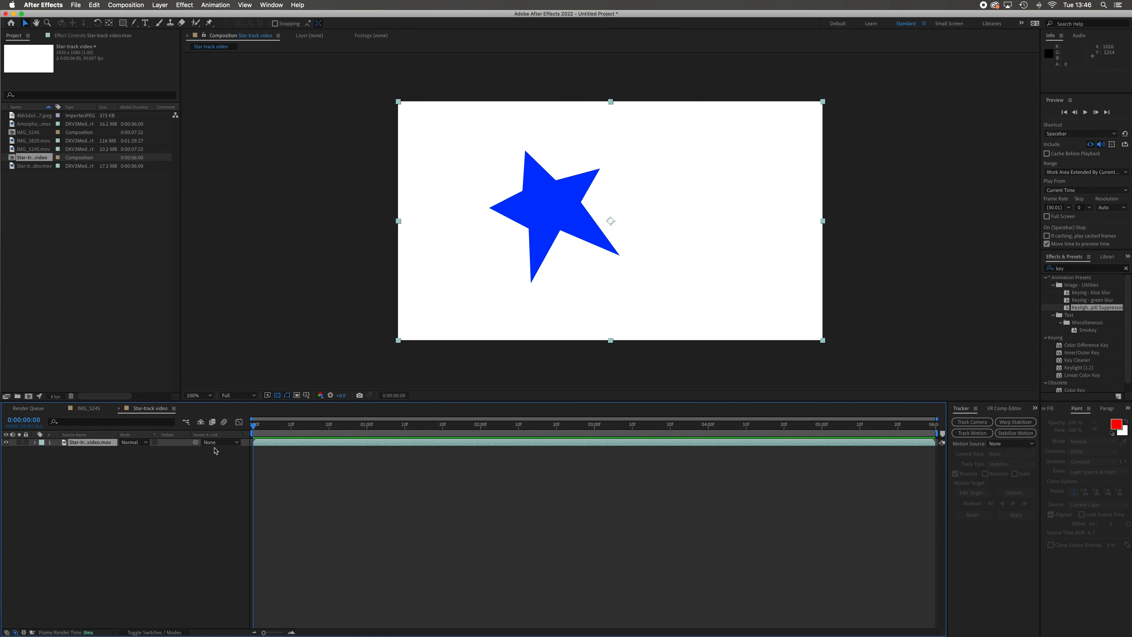
Step: Activate the Pen tool for drawing on the star video layer
{"action": "left_click", "coordinate": [136, 24]}
{"action": "left_click_drag", "start_coordinate": [137, 24], "coordinate": [167, 23]}
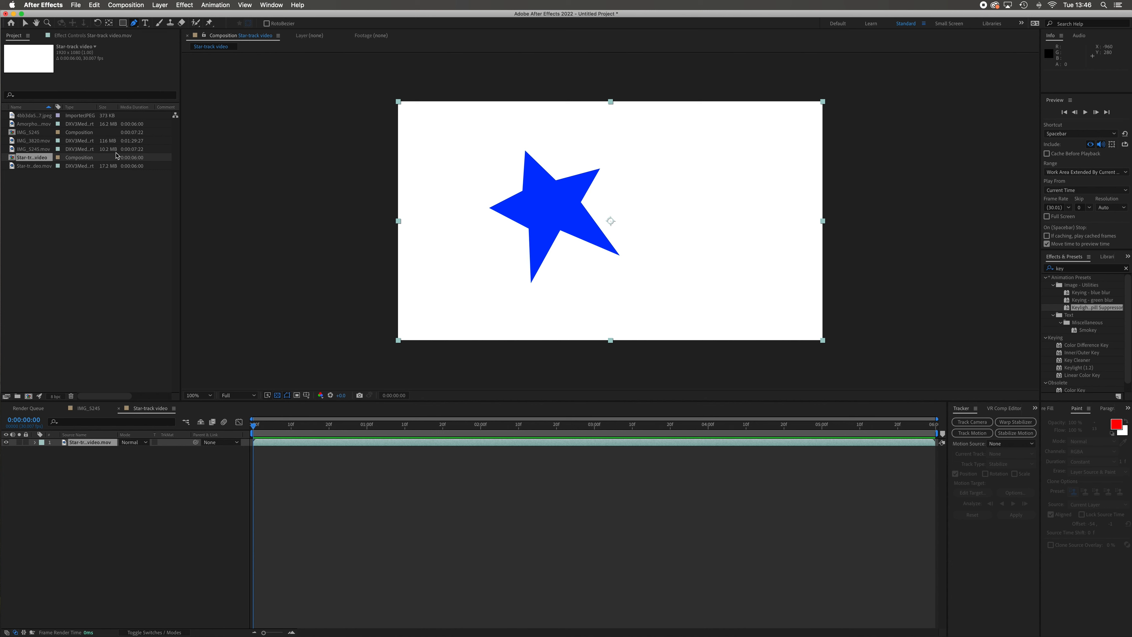
{"action": "mouse_move", "coordinate": [134, 23]}
{"action": "left_mouse_down"}
{"action": "mouse_move", "coordinate": [156, 62]}
{"action": "mouse_move", "coordinate": [134, 26]}
{"action": "left_mouse_up"}
{"action": "left_click", "coordinate": [170, 32]}
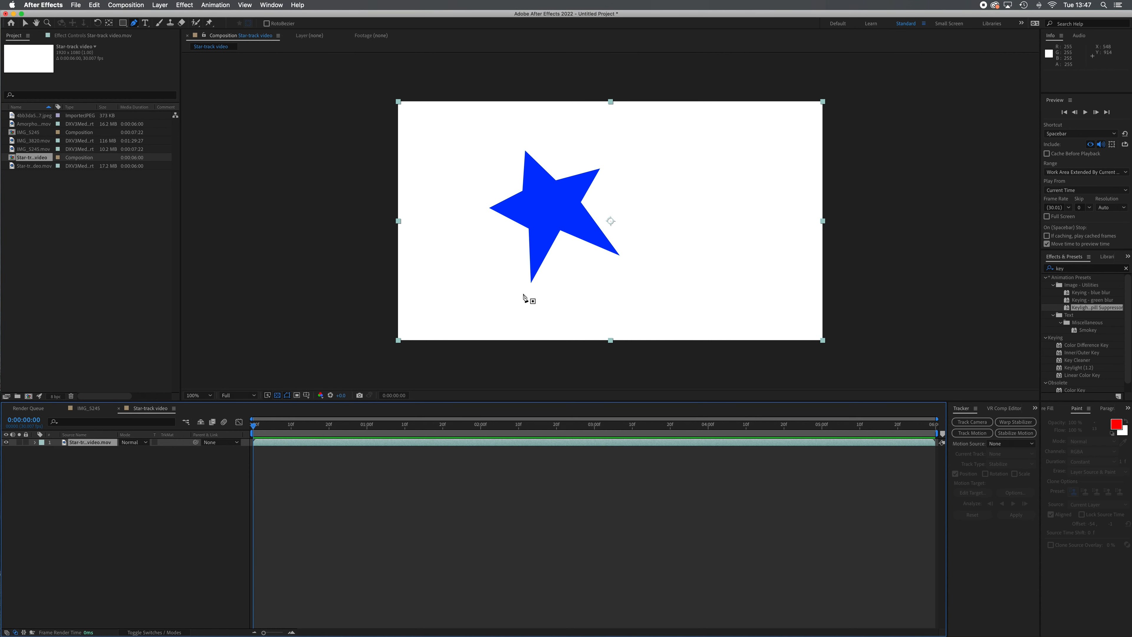
{"action": "key", "text": "period"}
{"action": "key", "text": "period"}
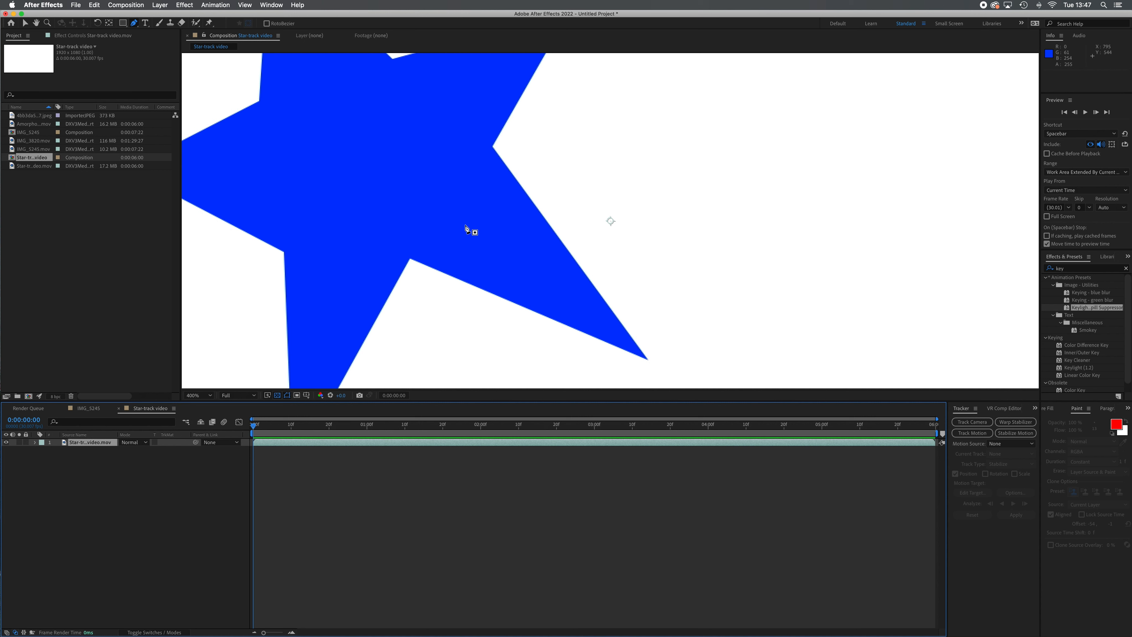
{"action": "key", "text": "comma"}
{"action": "key", "text": "h"}
{"action": "left_click_drag", "start_coordinate": [449, 197], "coordinate": [491, 231]}
{"action": "key", "text": "g"}
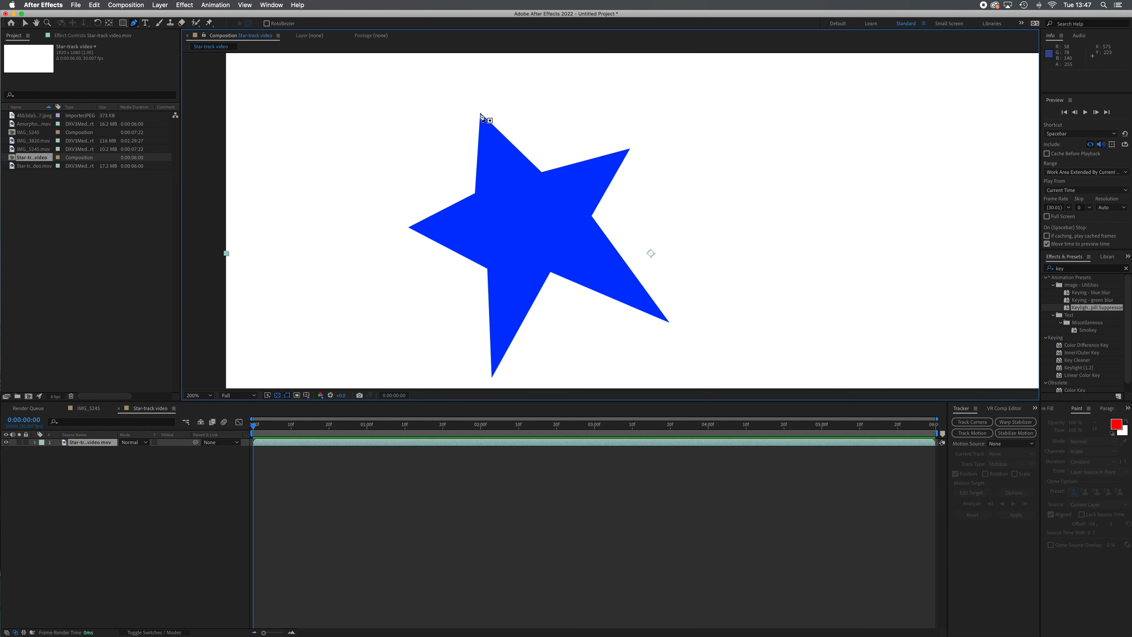
{"action": "left_click", "coordinate": [480, 113]}
{"action": "key", "text": "super+z"}
Step: Start a Pen-tool mask at the star's upper tip and trace it through the upper-left inner corner to the left tip
{"action": "key", "text": "period"}
{"action": "key", "text": "h"}
{"action": "left_click_drag", "start_coordinate": [407, 121], "coordinate": [450, 235]}
{"action": "key", "text": "g"}
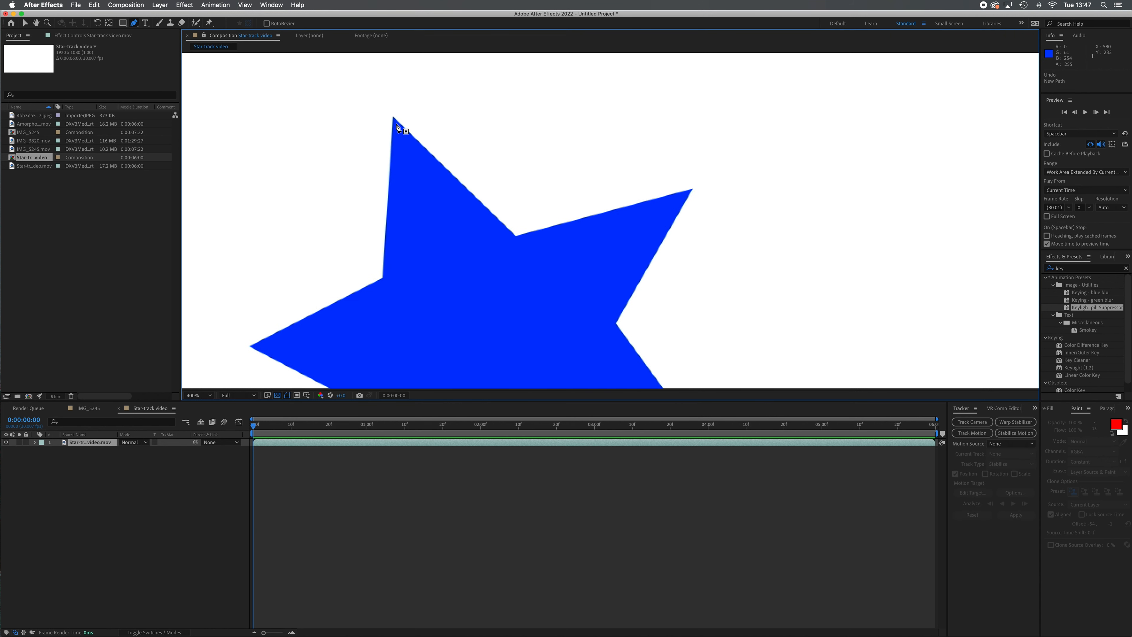
{"action": "left_click", "coordinate": [393, 117]}
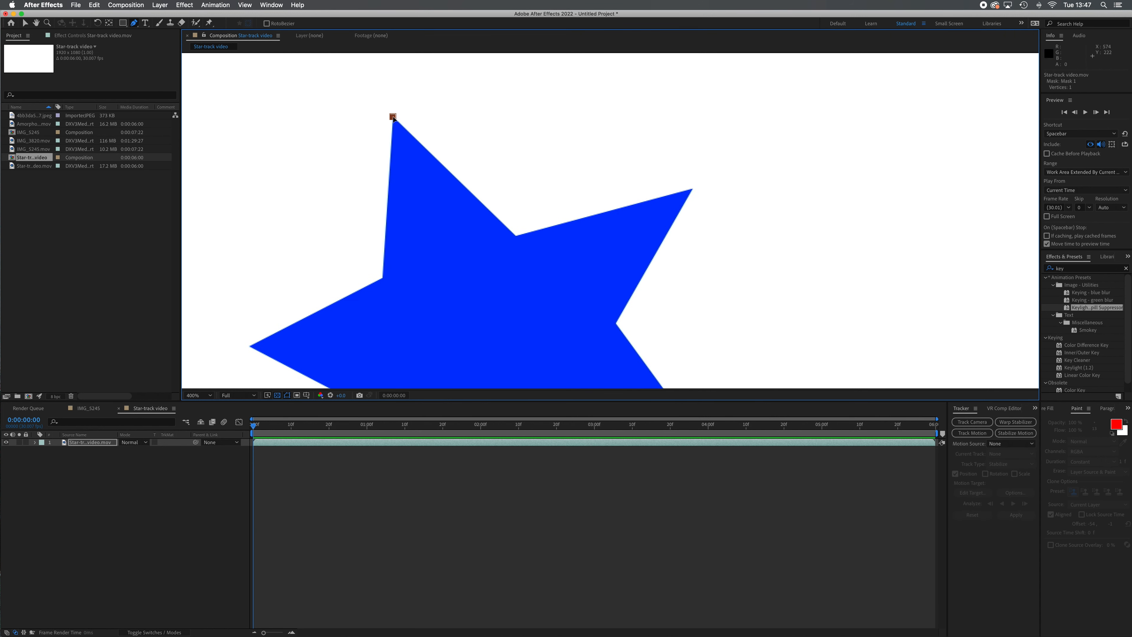
{"action": "left_click", "coordinate": [382, 278]}
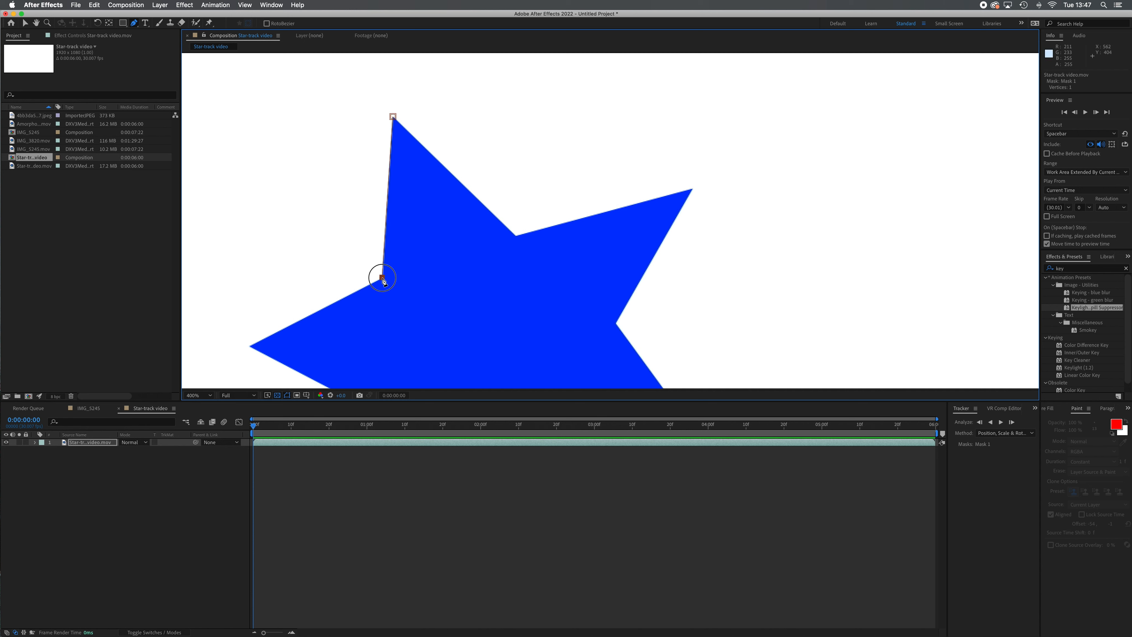
{"action": "left_click", "coordinate": [249, 347]}
Step: Continue the mask through the lower-left inner corner, the bottom tip and the lower inner corner to the star's lower-right tip
{"action": "key", "text": "space"}
{"action": "left_click_drag", "start_coordinate": [394, 329], "coordinate": [363, 121]}
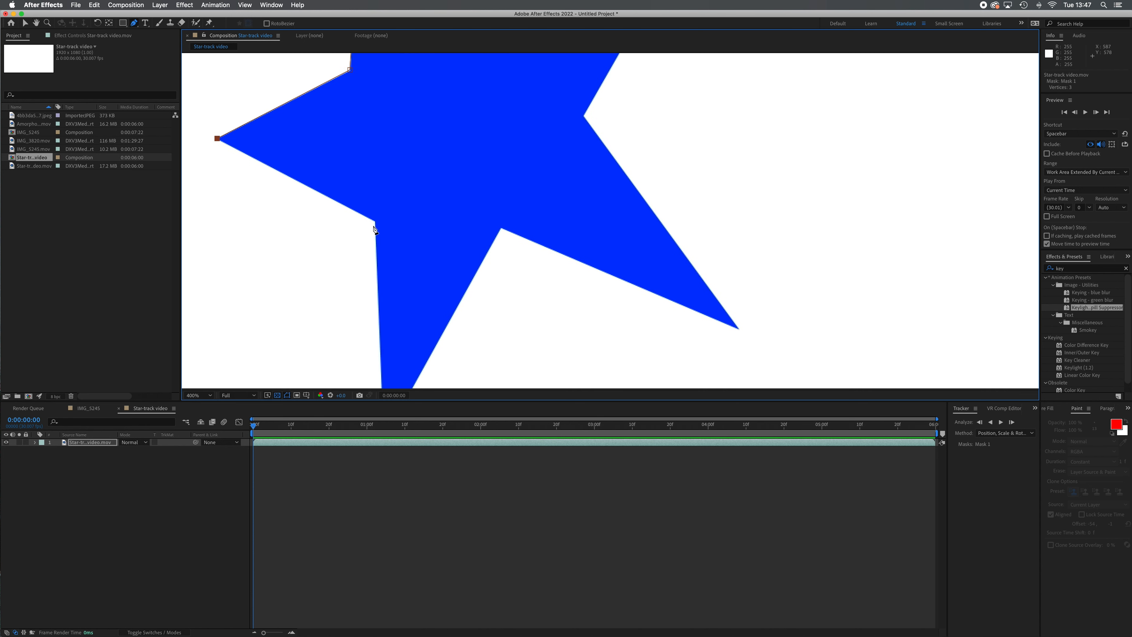
{"action": "key", "text": "space"}
{"action": "left_click_drag", "start_coordinate": [443, 264], "coordinate": [436, 137]}
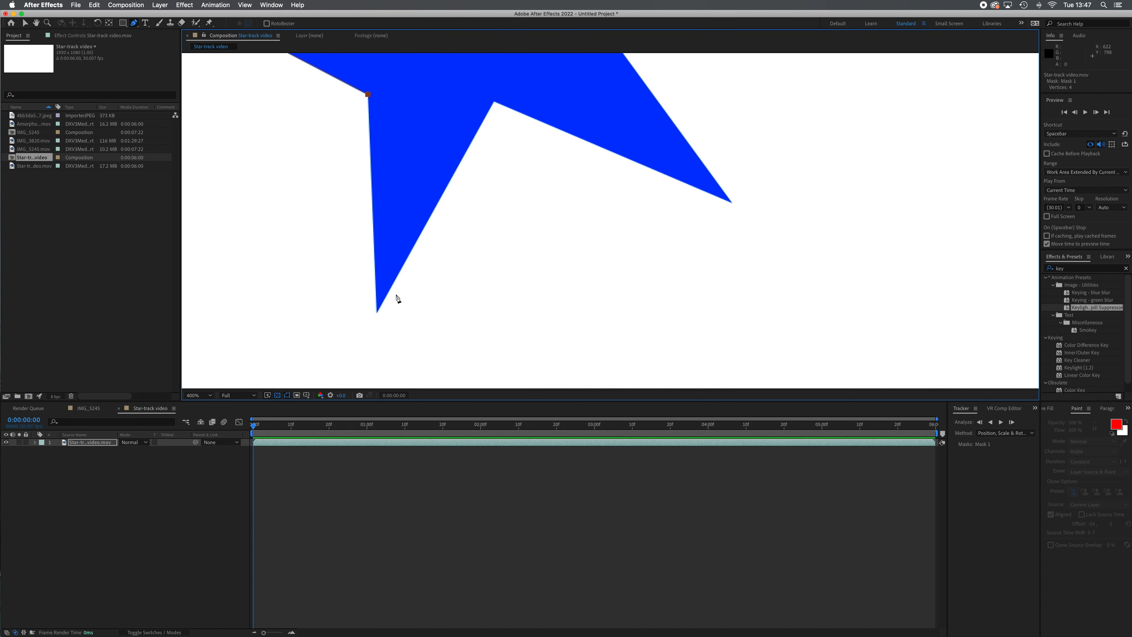
{"action": "left_click", "coordinate": [377, 313]}
{"action": "left_click", "coordinate": [494, 101]}
{"action": "left_click", "coordinate": [732, 203]}
Step: Trace the right inner corner, upper-right tip and upper inner corner, closing the mask at the star's upper tip
{"action": "key", "text": "space"}
{"action": "left_click_drag", "start_coordinate": [601, 170], "coordinate": [627, 346]}
{"action": "left_click", "coordinate": [601, 168]}
{"action": "key", "text": "space"}
{"action": "left_click_drag", "start_coordinate": [660, 144], "coordinate": [653, 225]}
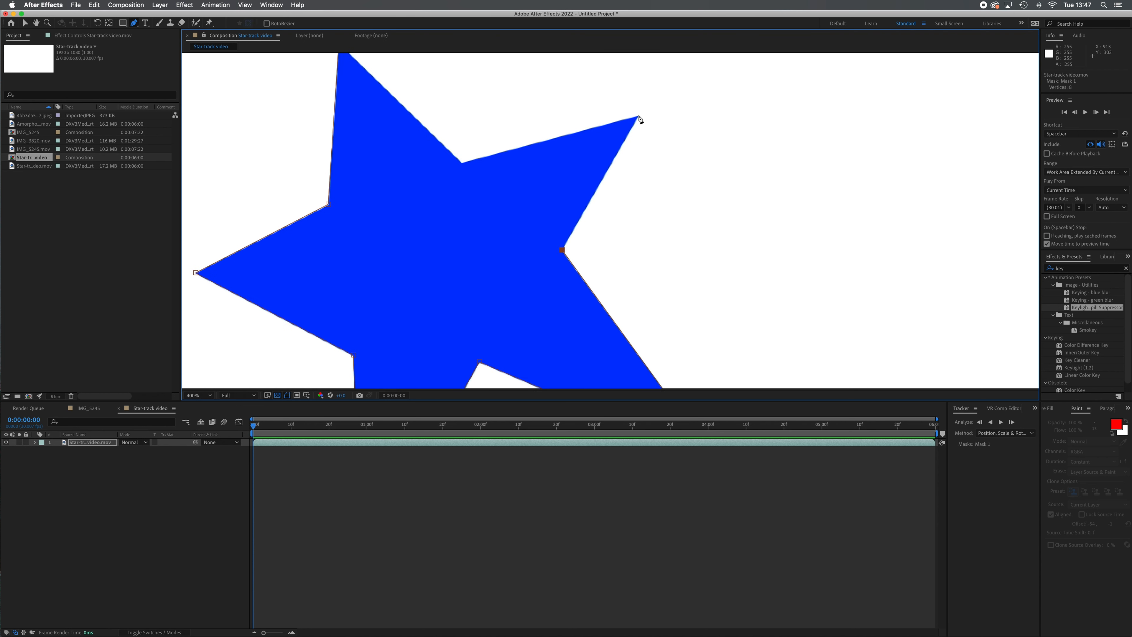
{"action": "left_click", "coordinate": [639, 115]}
{"action": "left_click", "coordinate": [463, 164]}
{"action": "key", "text": "space"}
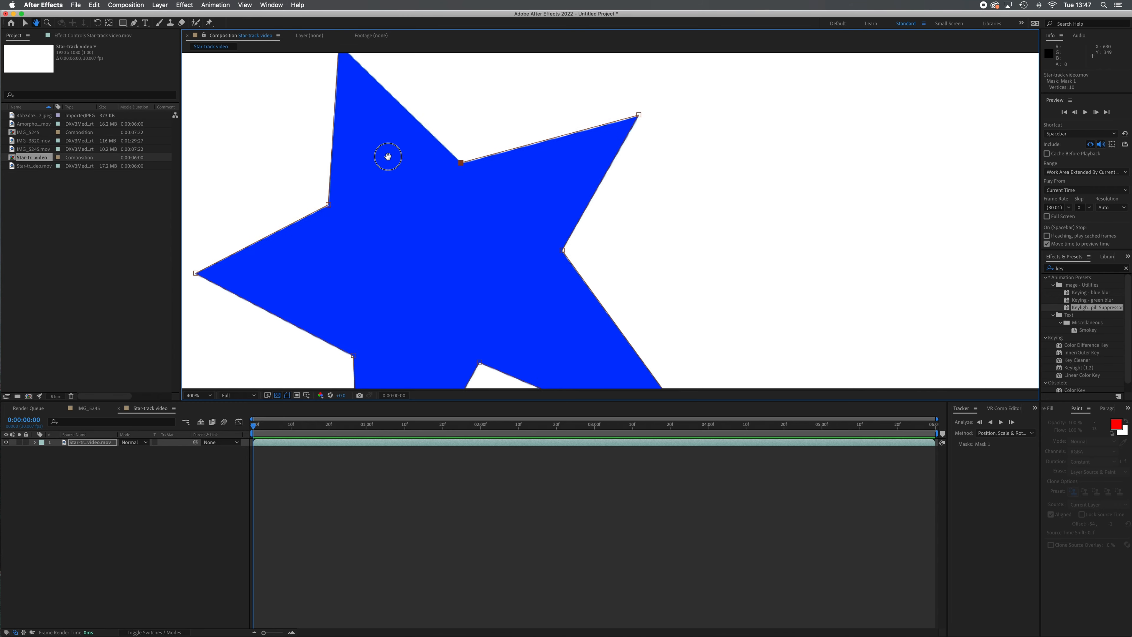
{"action": "left_click_drag", "start_coordinate": [339, 55], "coordinate": [397, 166]}
{"action": "left_click", "coordinate": [396, 155]}
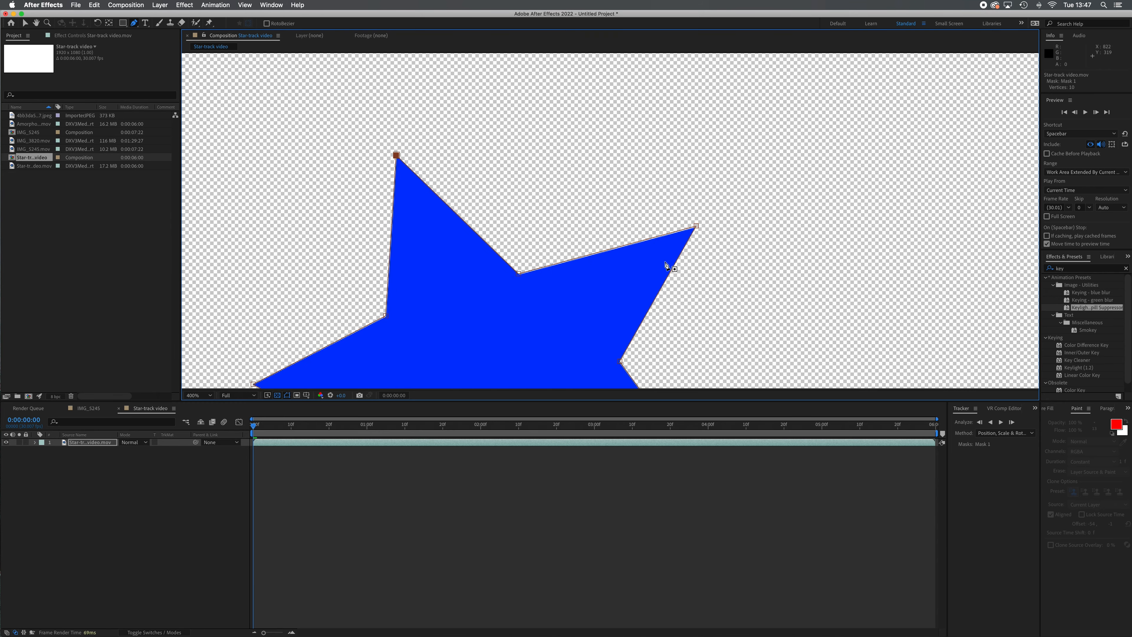
Step: Play back the masked star over the transparent background and return to the first frame
{"action": "key", "text": "space"}
{"action": "left_click_drag", "start_coordinate": [744, 311], "coordinate": [746, 182]}
{"action": "scroll", "coordinate": [678, 233], "scroll_direction": "down", "scroll_amount": 2}
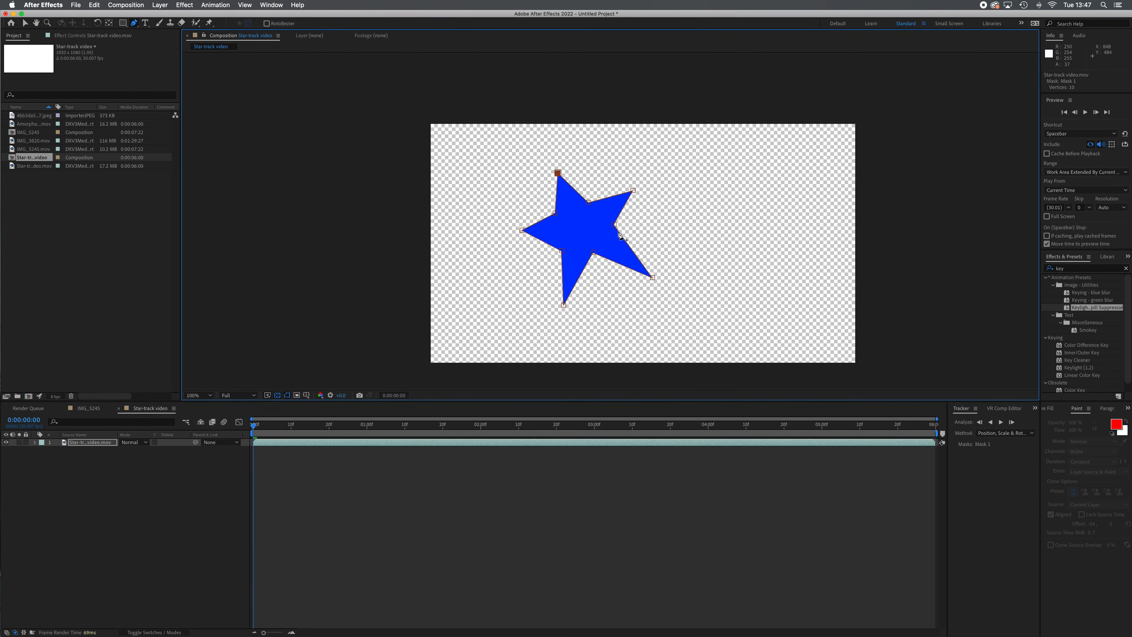
{"action": "key", "text": "space"}
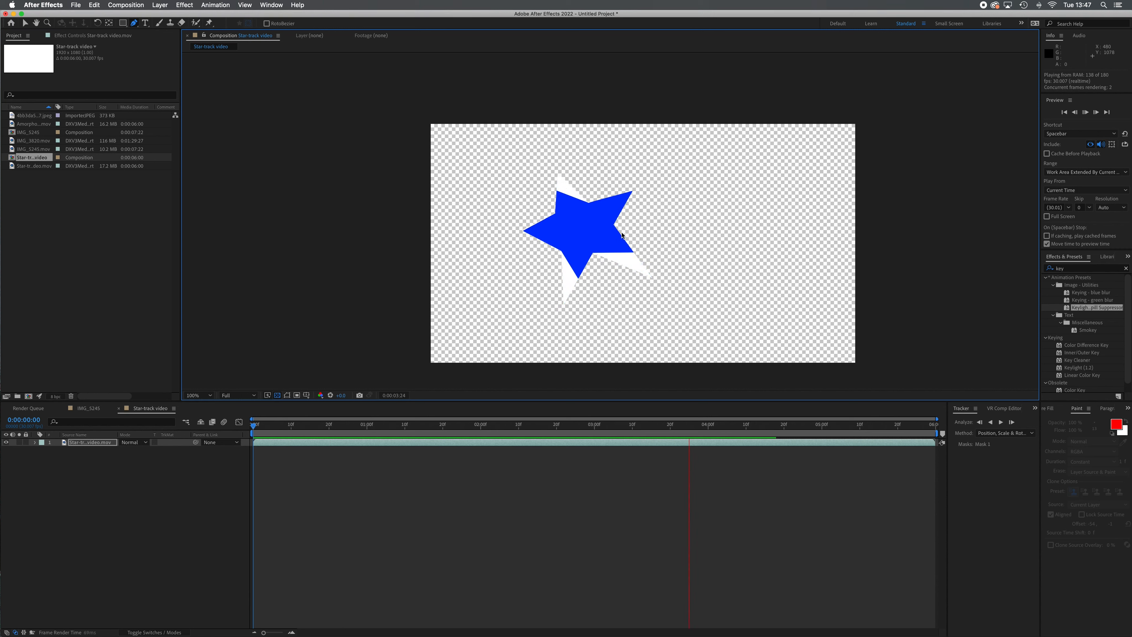
{"action": "key", "text": "space"}
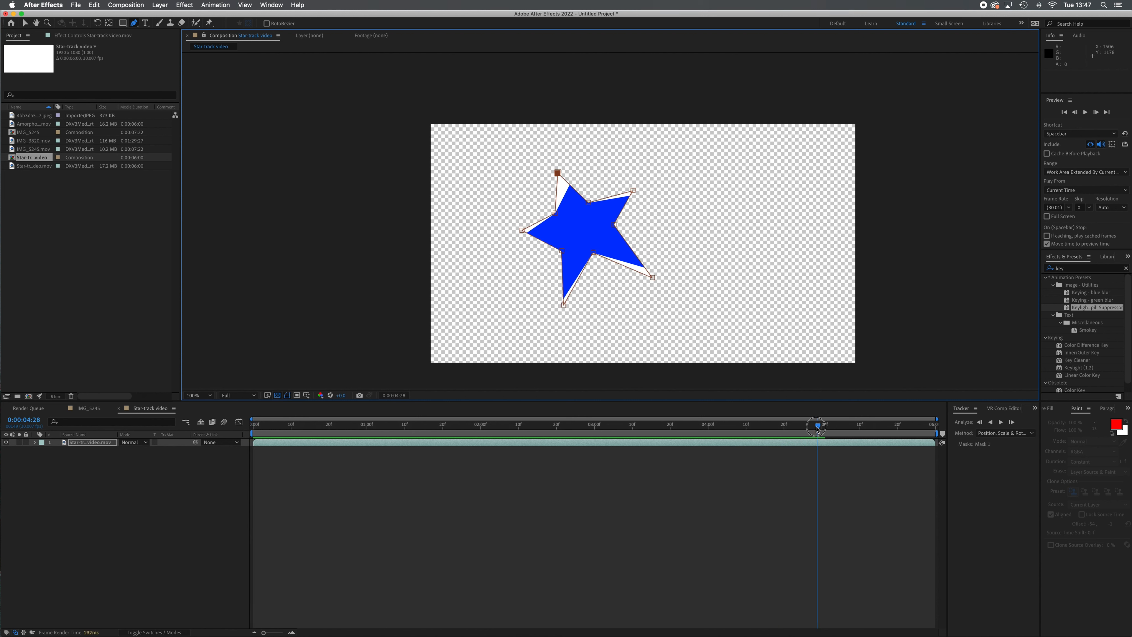
{"action": "left_click_drag", "start_coordinate": [818, 427], "coordinate": [252, 427]}
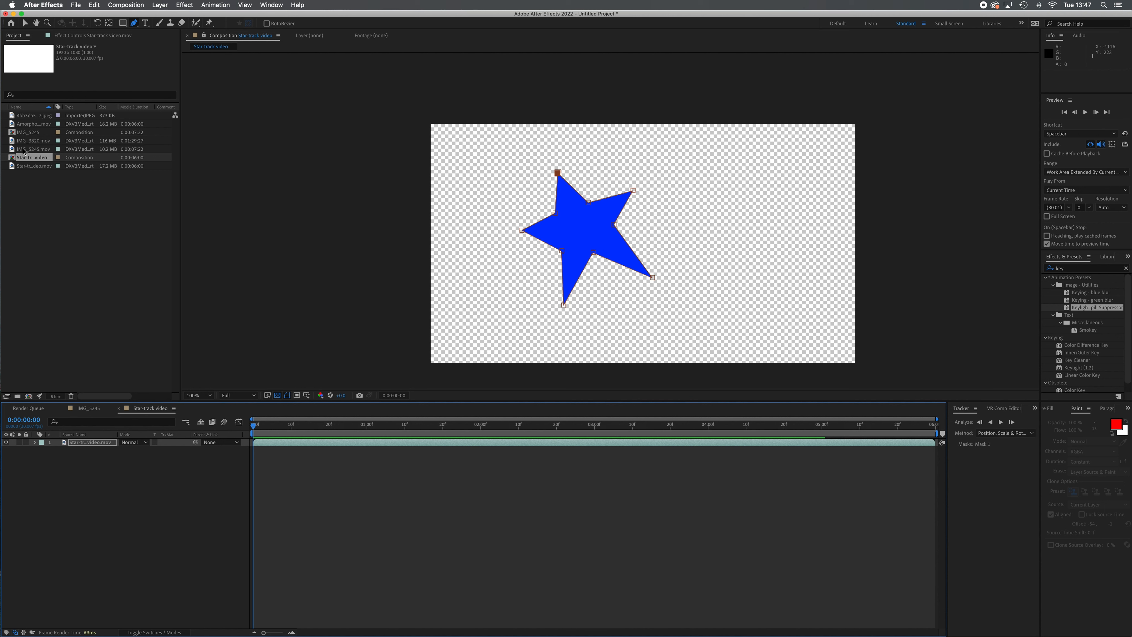
Step: Add a second copy of Star-track video.mov beneath the masked layer and select the masked layer
{"action": "left_click", "coordinate": [15, 39]}
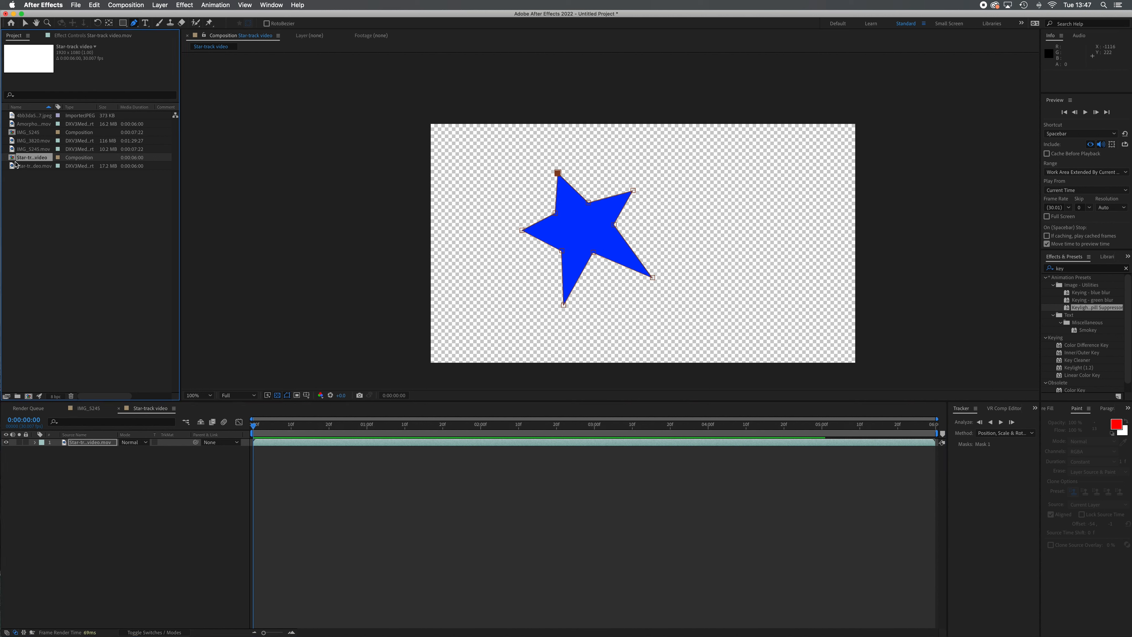
{"action": "left_click_drag", "start_coordinate": [21, 169], "coordinate": [54, 504]}
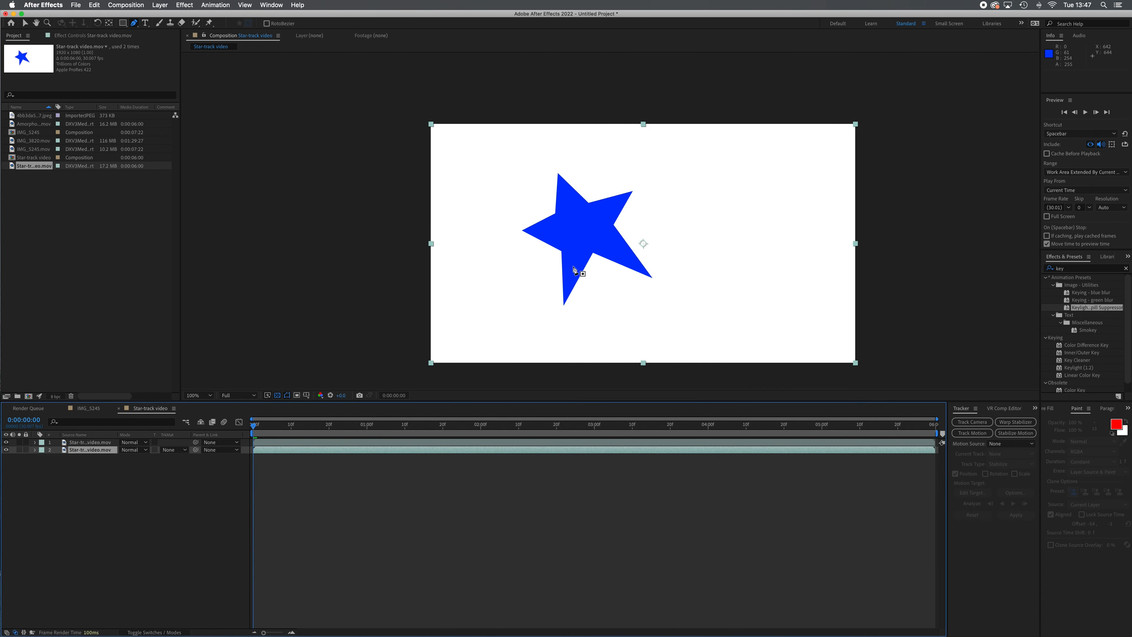
{"action": "left_click", "coordinate": [90, 442]}
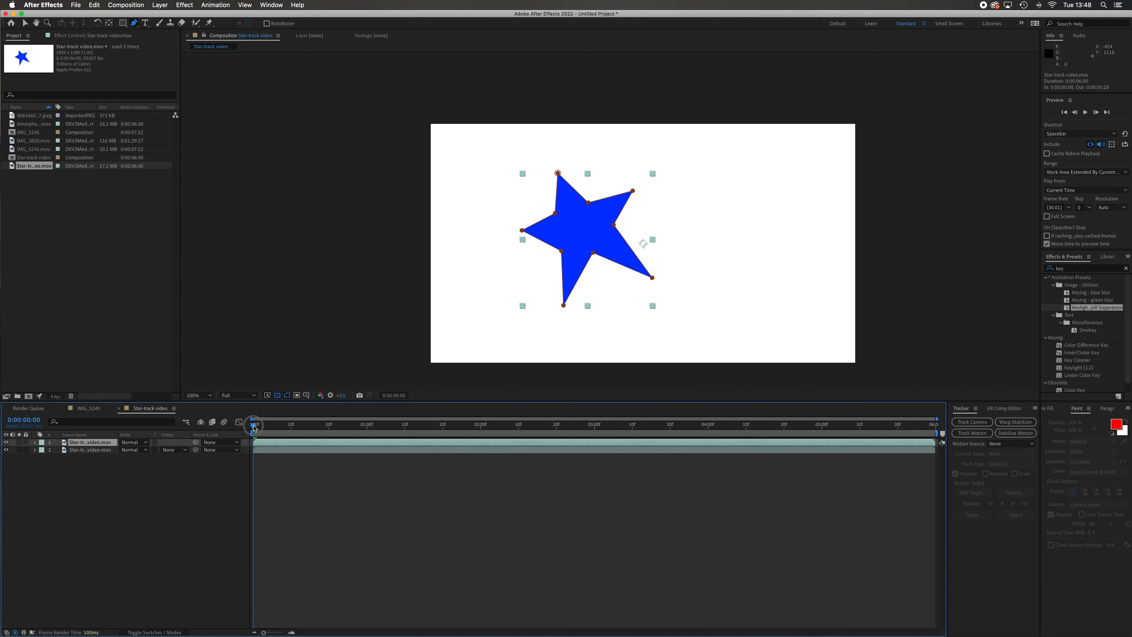
Step: Compare the mask with the star's shape around 0:00:02:00, toggling the visibility of the unmasked layer
{"action": "left_click_drag", "start_coordinate": [254, 427], "coordinate": [489, 468]}
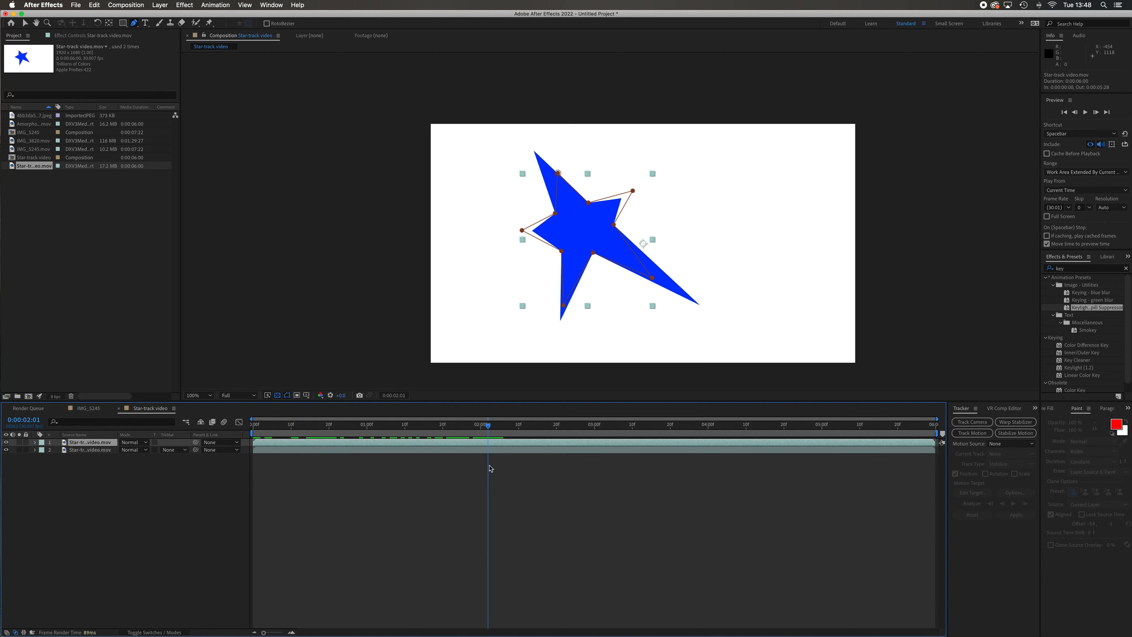
{"action": "left_click", "coordinate": [78, 451]}
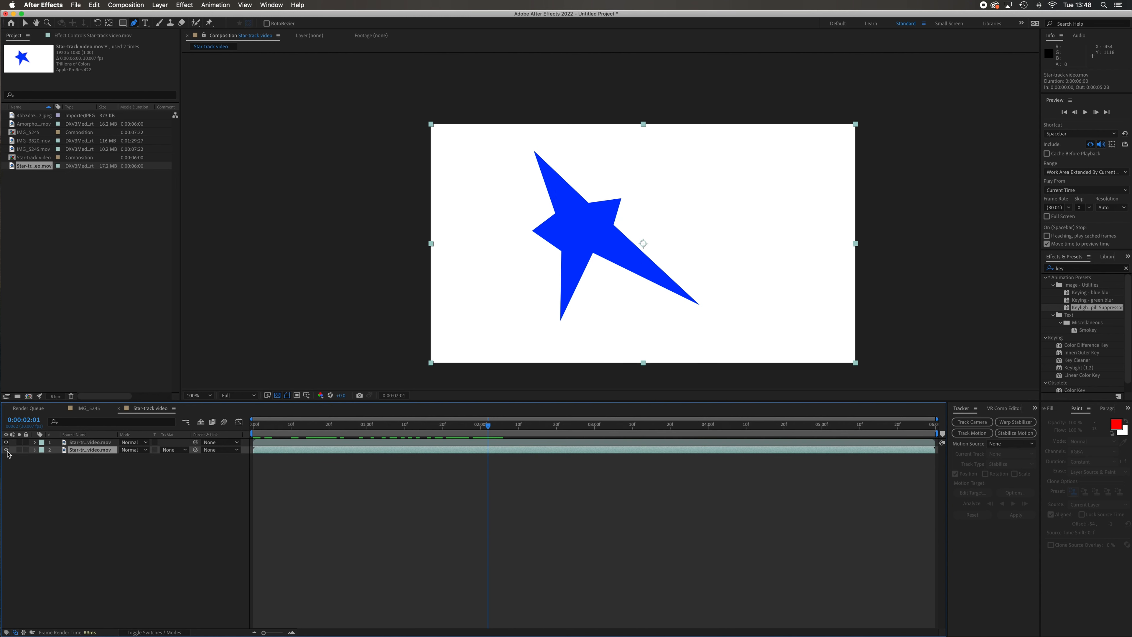
{"action": "left_click", "coordinate": [6, 451]}
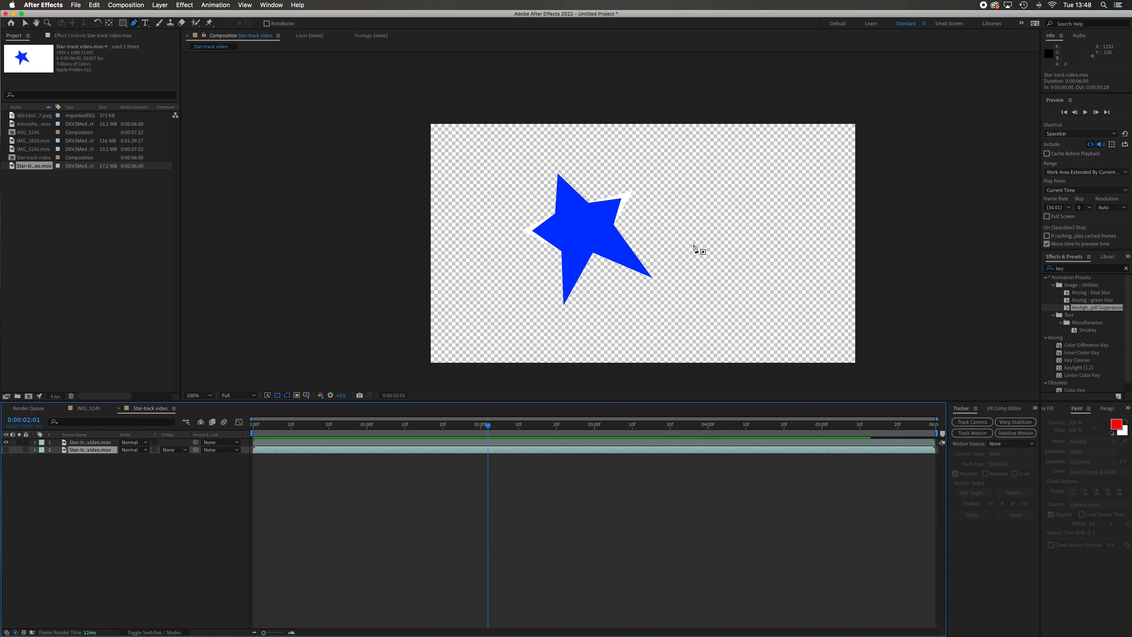
{"action": "left_click", "coordinate": [6, 450]}
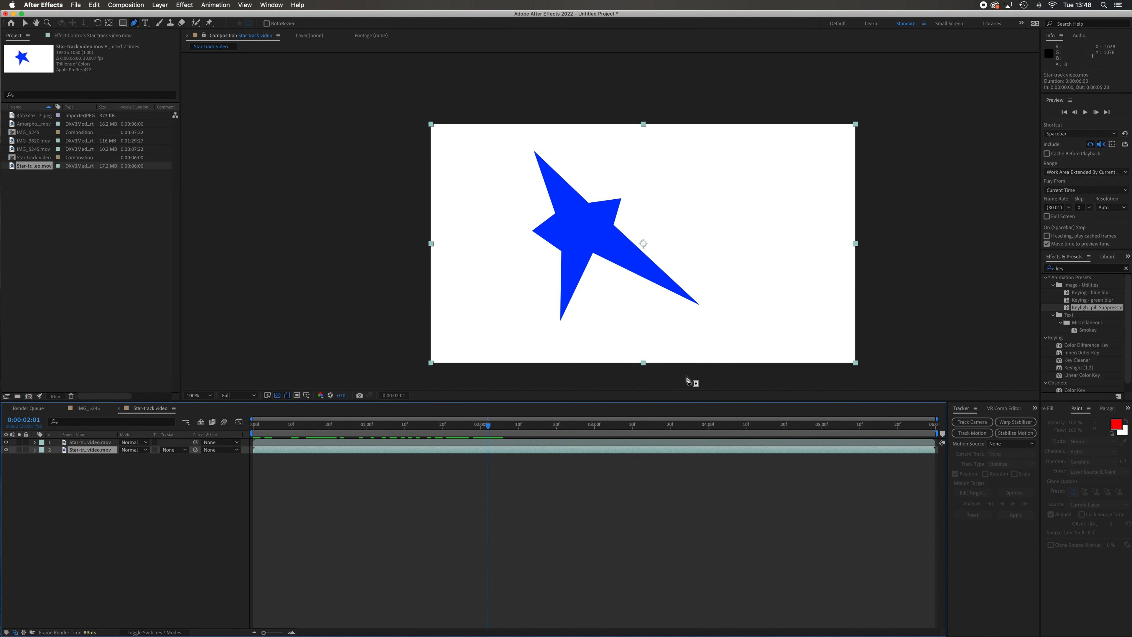
{"action": "mouse_move", "coordinate": [489, 428]}
{"action": "left_mouse_down"}
{"action": "mouse_move", "coordinate": [506, 431]}
{"action": "mouse_move", "coordinate": [415, 429]}
{"action": "mouse_move", "coordinate": [487, 433]}
{"action": "left_mouse_up"}
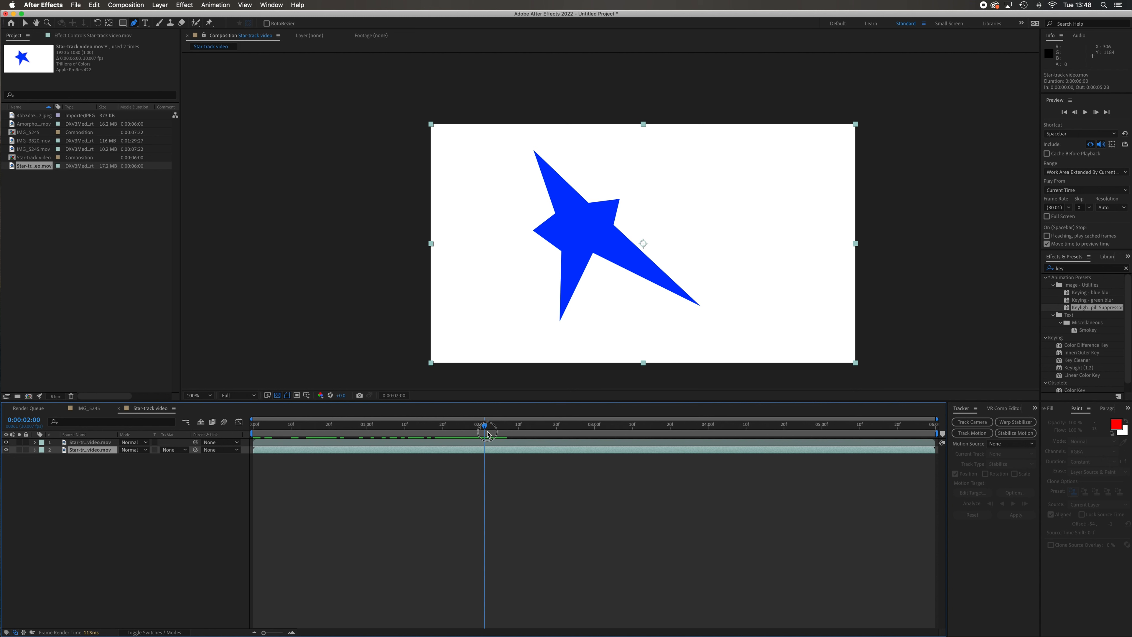
Step: Reveal the Mask 1 properties of the masked layer and set Mask Path and Mask Expansion keyframes at the first frame
{"action": "left_click", "coordinate": [93, 443]}
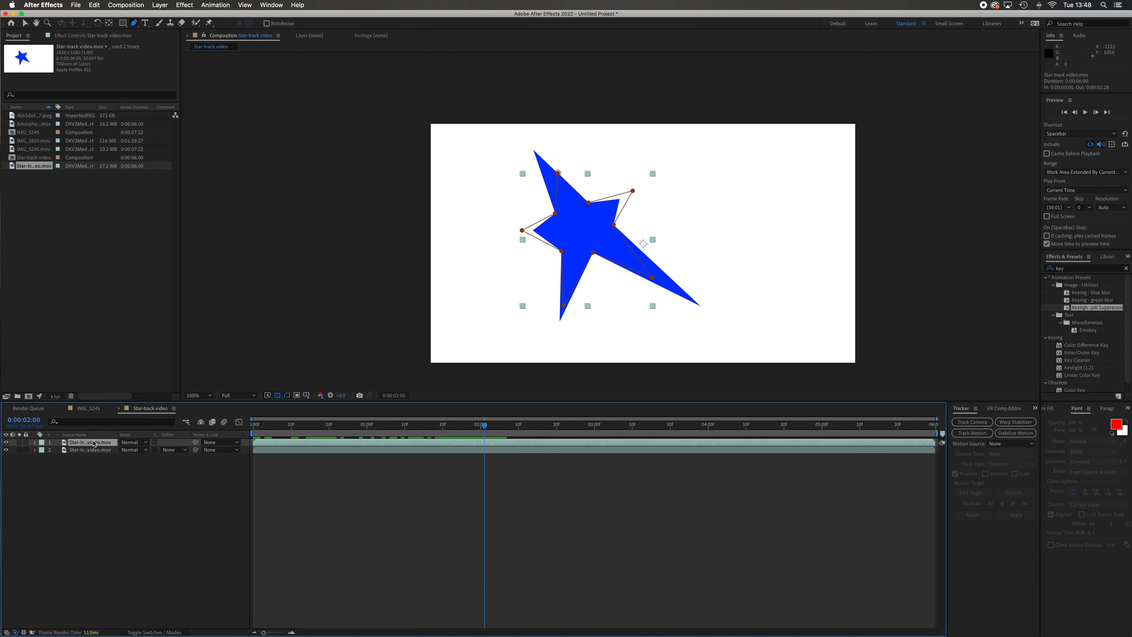
{"action": "left_click", "coordinate": [34, 443]}
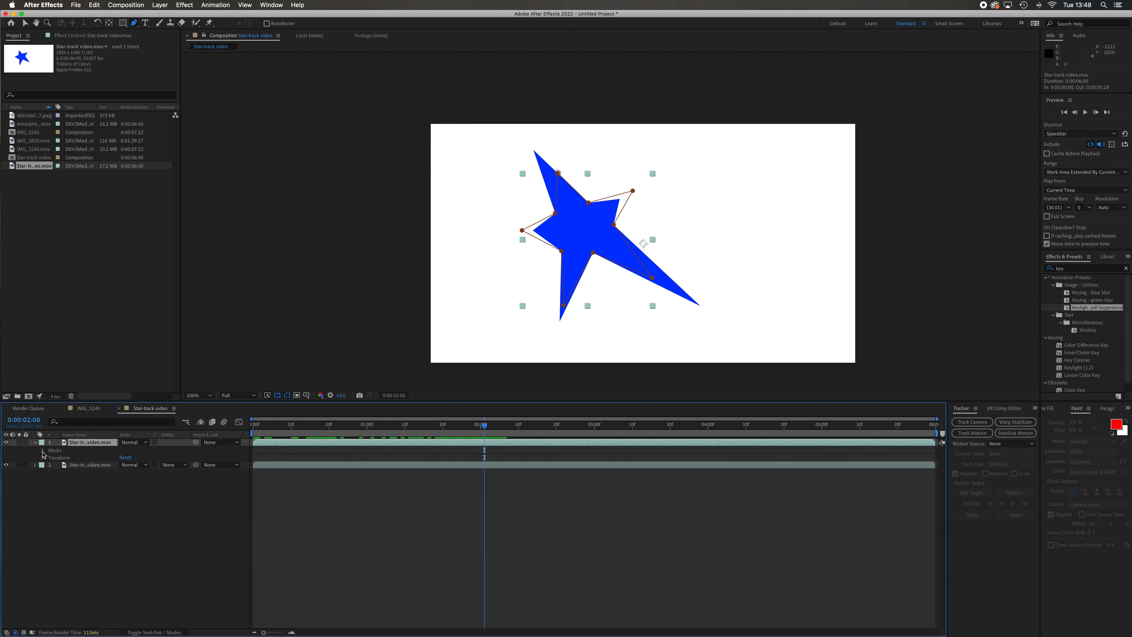
{"action": "left_click", "coordinate": [62, 452]}
{"action": "left_click", "coordinate": [43, 450]}
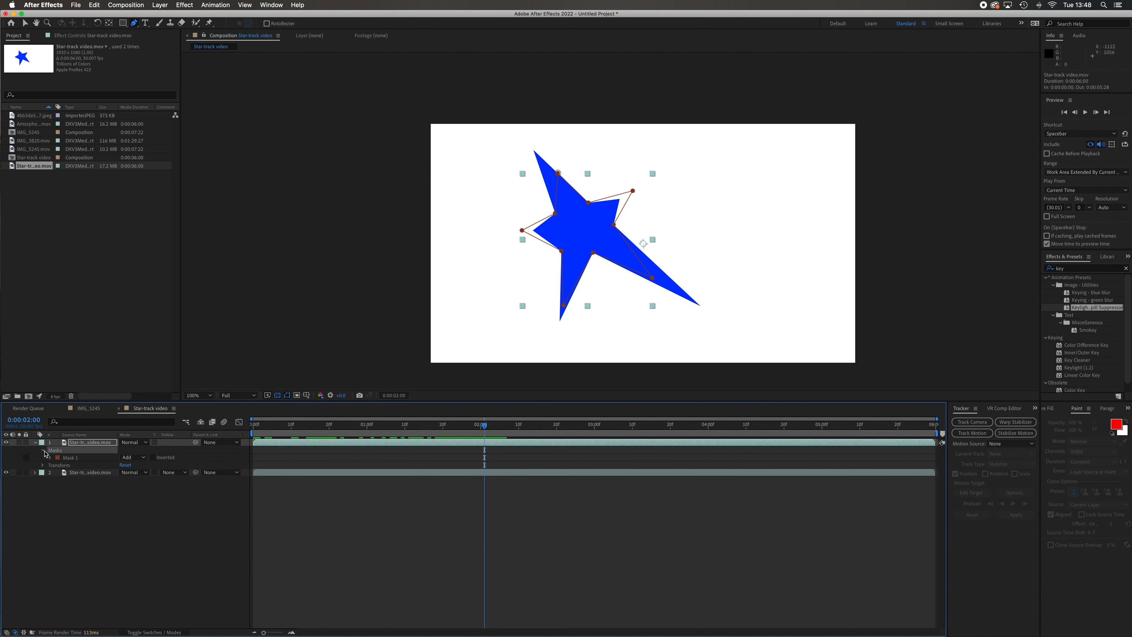
{"action": "left_click", "coordinate": [50, 458]}
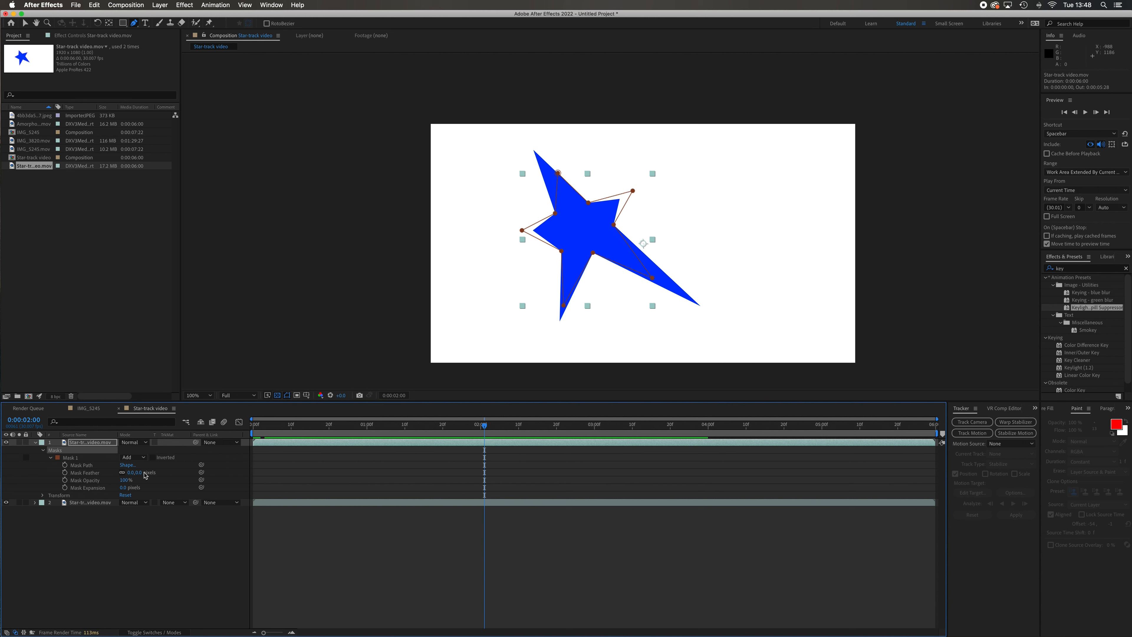
{"action": "left_click_drag", "start_coordinate": [487, 430], "coordinate": [177, 432]}
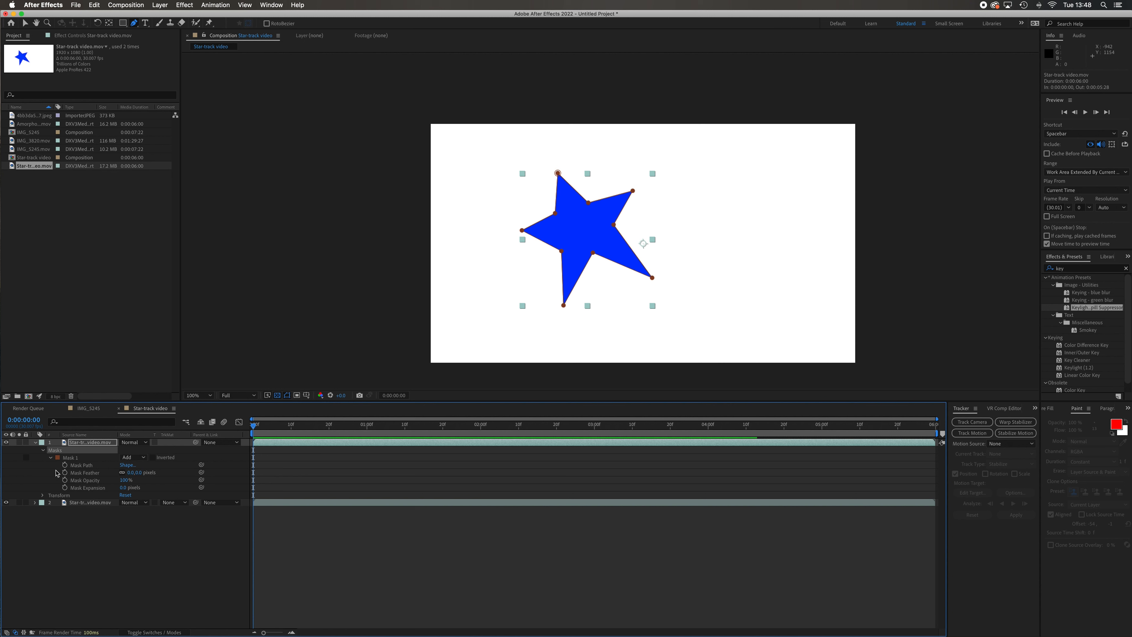
{"action": "left_click", "coordinate": [65, 465]}
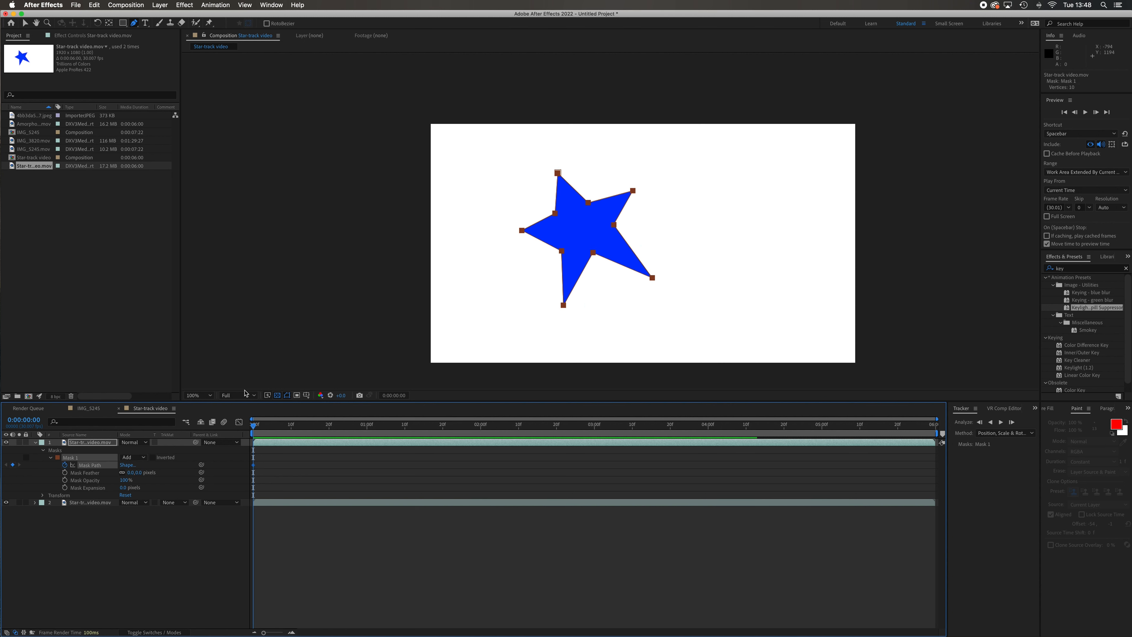
{"action": "left_click", "coordinate": [65, 487]}
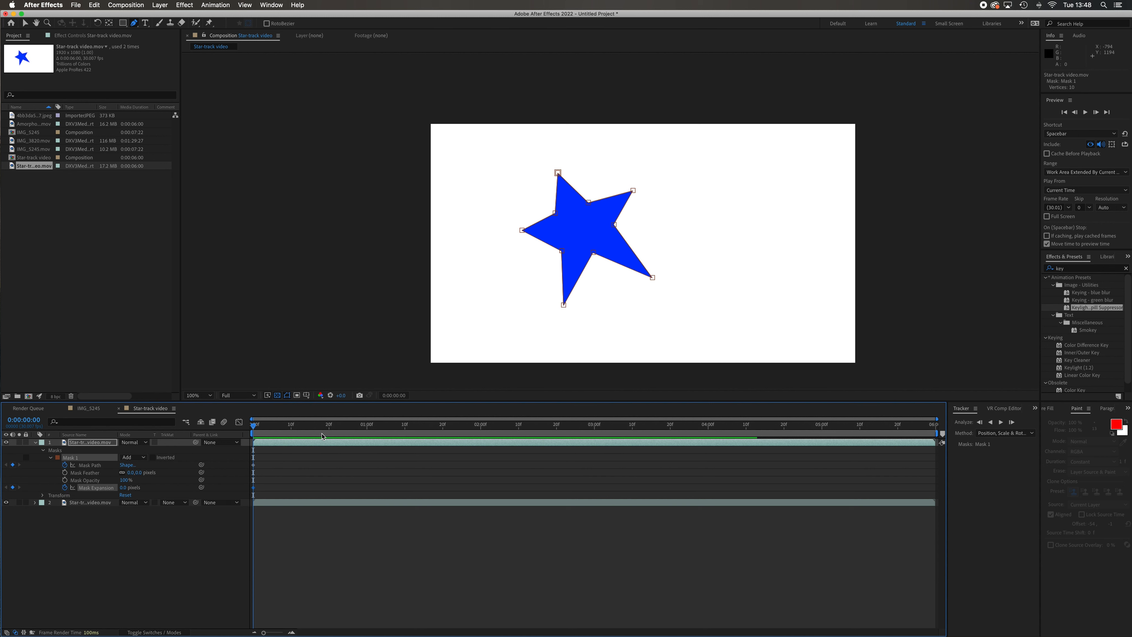
Step: At 0:00:02:00, reshape the mask by moving its five outer vertices onto the tips of the stretched star
{"action": "left_click_drag", "start_coordinate": [254, 429], "coordinate": [486, 443]}
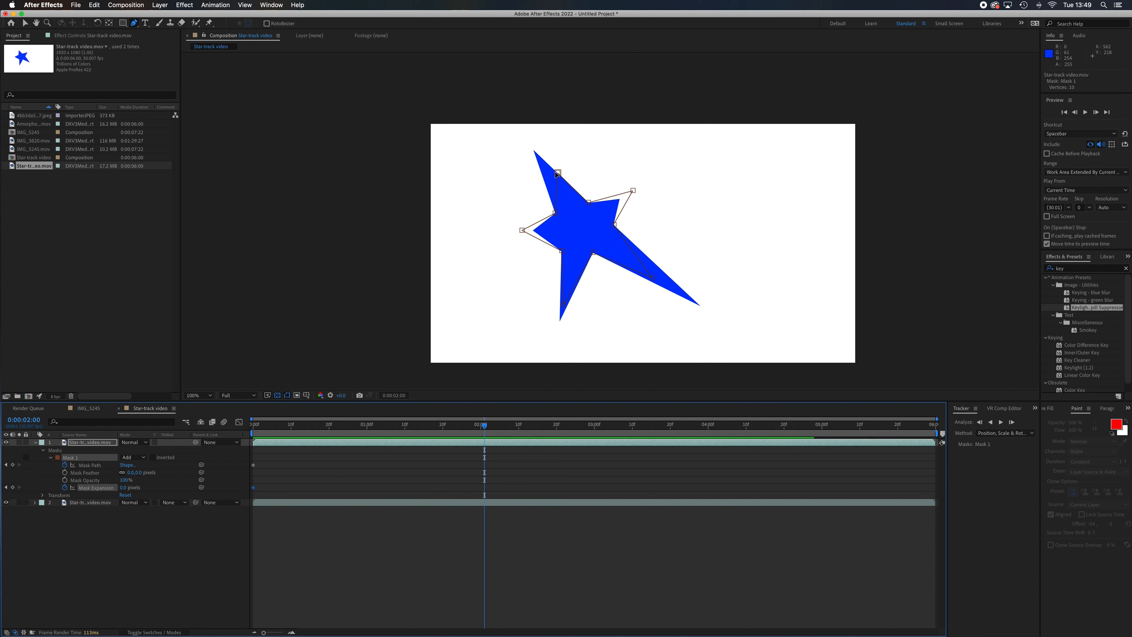
{"action": "left_click", "coordinate": [613, 197]}
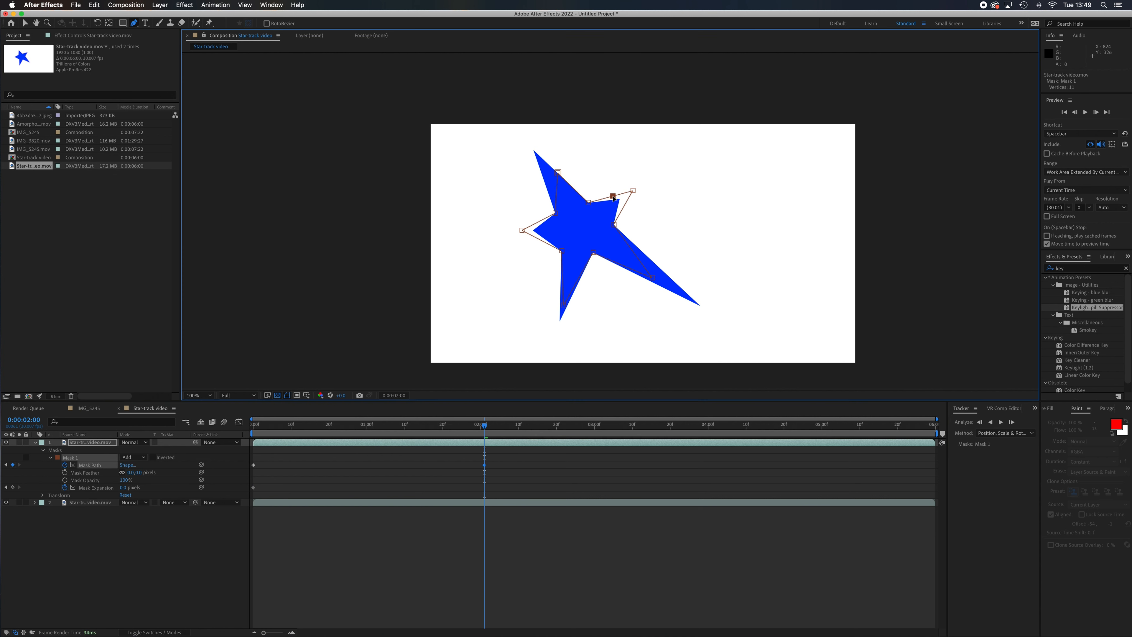
{"action": "key", "text": "super+z"}
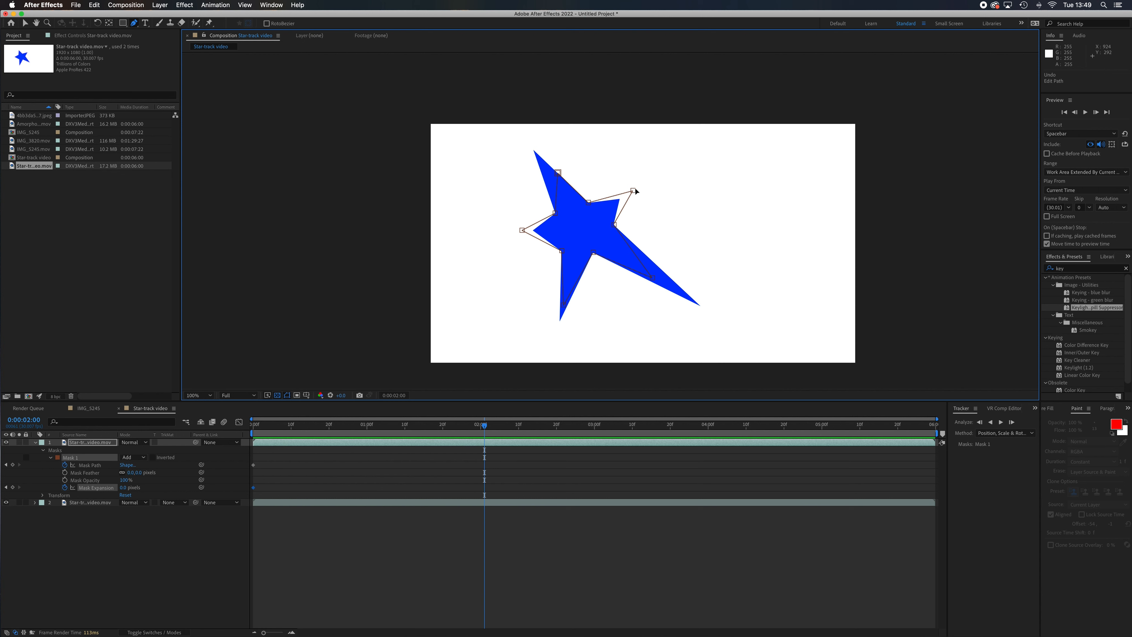
{"action": "left_click", "coordinate": [25, 24]}
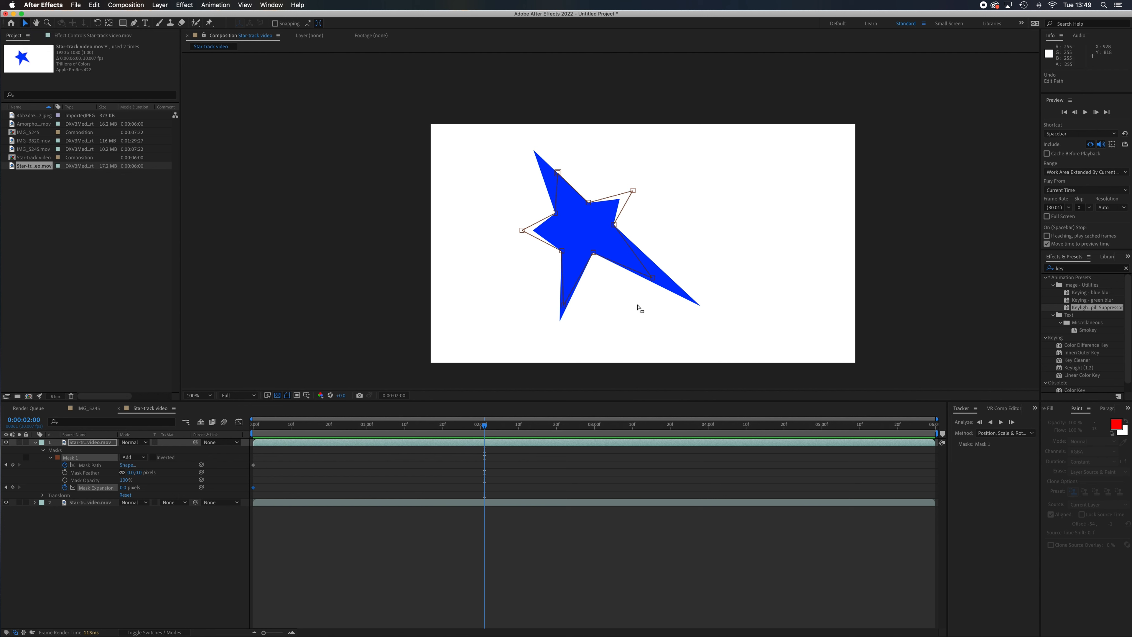
{"action": "left_click_drag", "start_coordinate": [653, 278], "coordinate": [704, 309]}
{"action": "left_click_drag", "start_coordinate": [634, 193], "coordinate": [620, 199]}
{"action": "left_click_drag", "start_coordinate": [557, 174], "coordinate": [534, 149]}
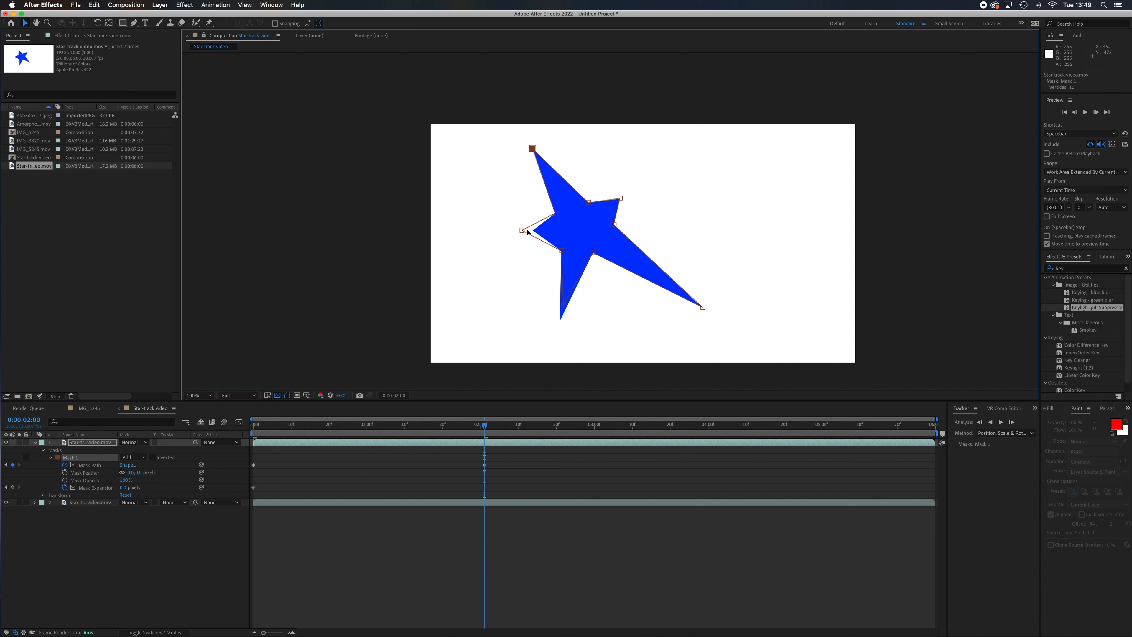
{"action": "left_click_drag", "start_coordinate": [523, 230], "coordinate": [531, 232]}
{"action": "left_click_drag", "start_coordinate": [560, 319], "coordinate": [559, 323]}
Step: Hide the unmasked reference layer and return to the first frame
{"action": "left_click", "coordinate": [6, 503]}
{"action": "left_click_drag", "start_coordinate": [485, 429], "coordinate": [170, 422]}
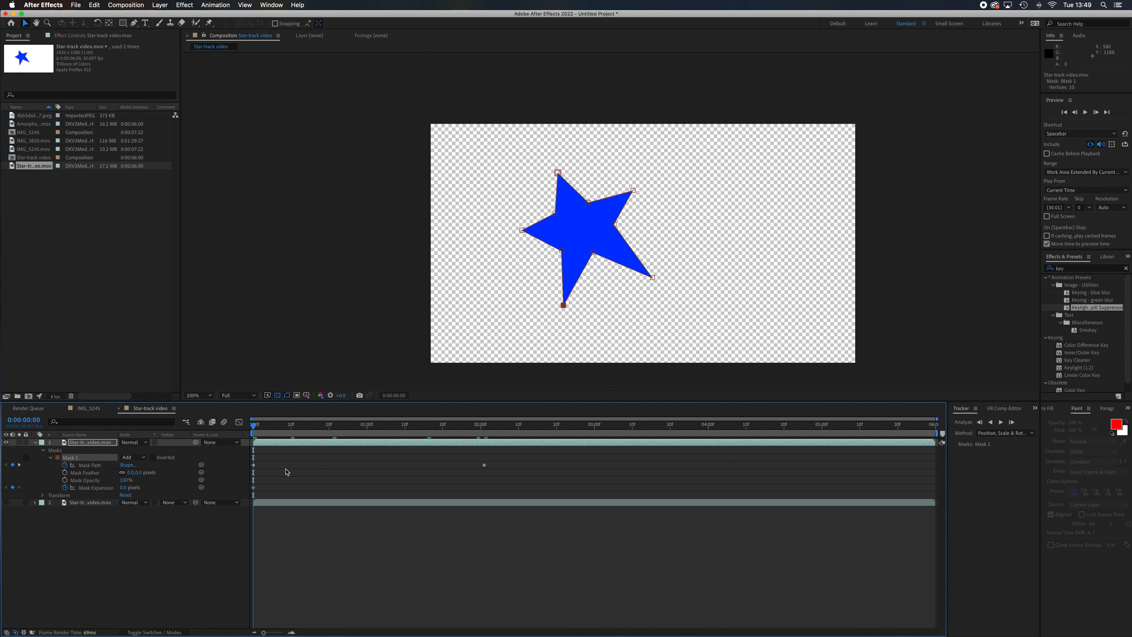
Step: Preview the masked star animation from the first frame to past 0:00:02:00
{"action": "key", "text": "space"}
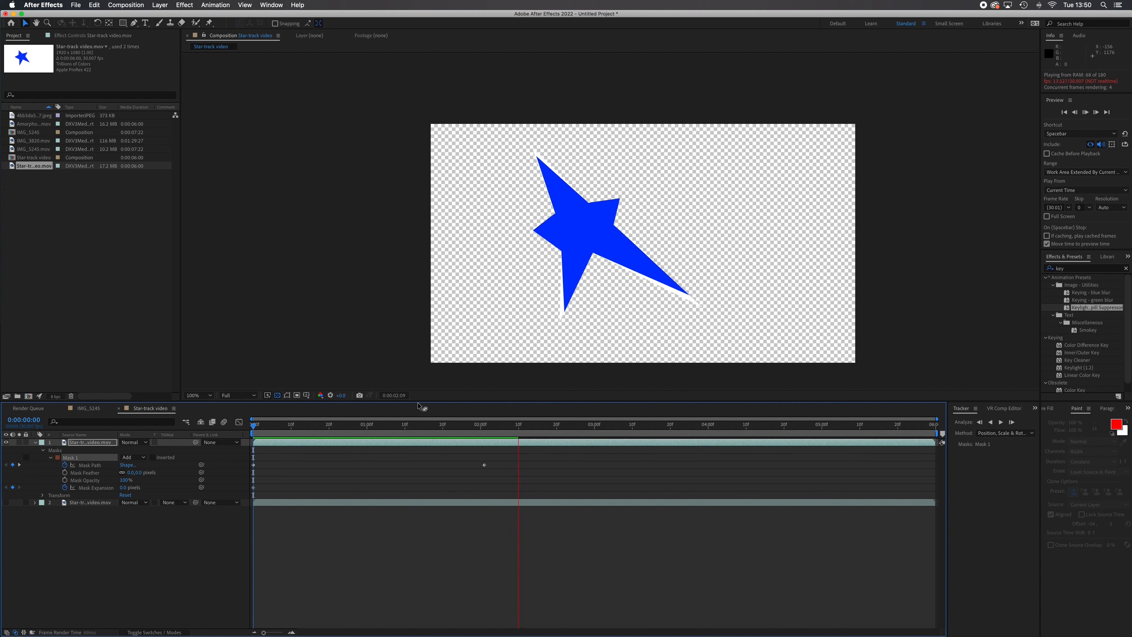
{"action": "left_click", "coordinate": [539, 427]}
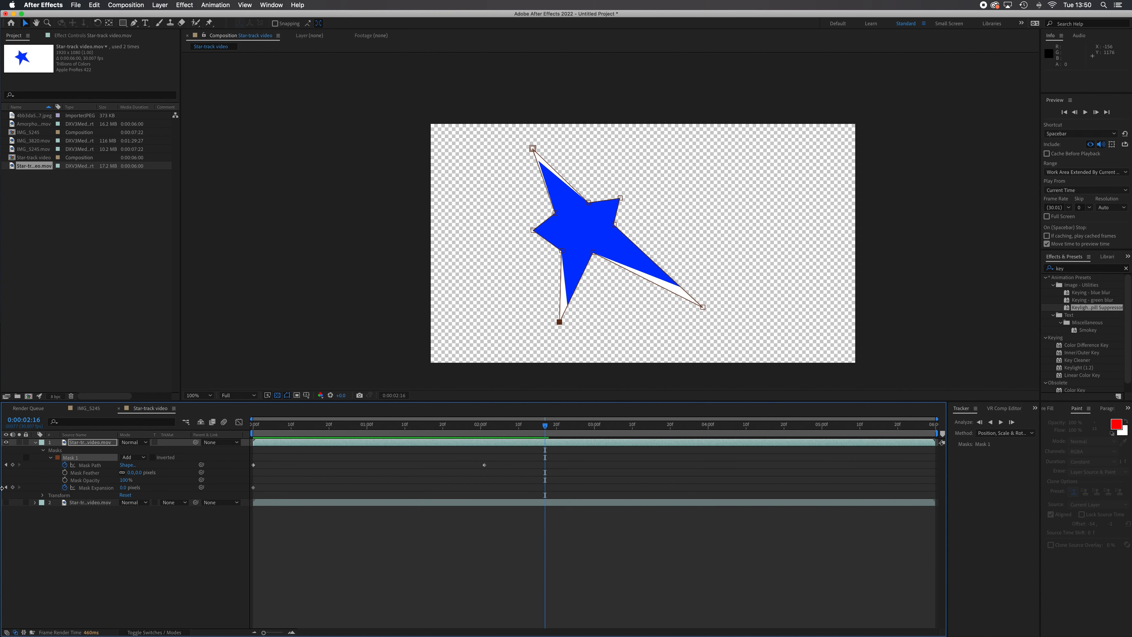
Step: Show the unmasked reference layer and, at 0:00:04:00, reshape the mask by moving its five outer vertices onto the star's tips
{"action": "left_click", "coordinate": [6, 503]}
{"action": "left_click_drag", "start_coordinate": [548, 427], "coordinate": [722, 443]}
{"action": "mouse_move", "coordinate": [718, 442]}
{"action": "left_mouse_down"}
{"action": "mouse_move", "coordinate": [704, 442]}
{"action": "mouse_move", "coordinate": [715, 444]}
{"action": "left_mouse_up"}
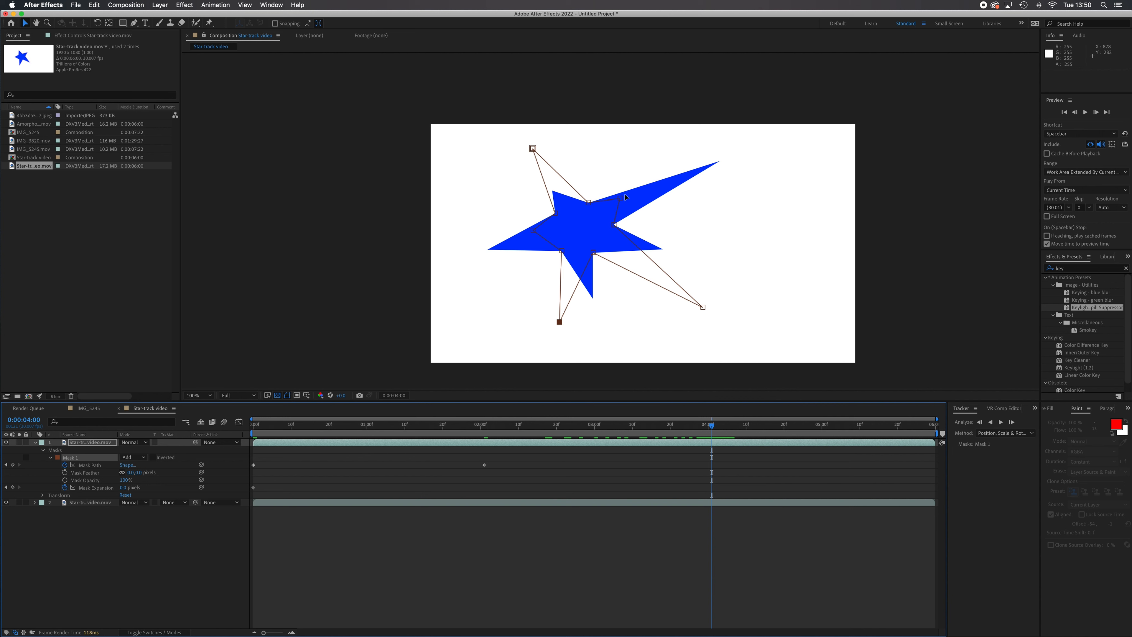
{"action": "left_click_drag", "start_coordinate": [619, 200], "coordinate": [620, 199]}
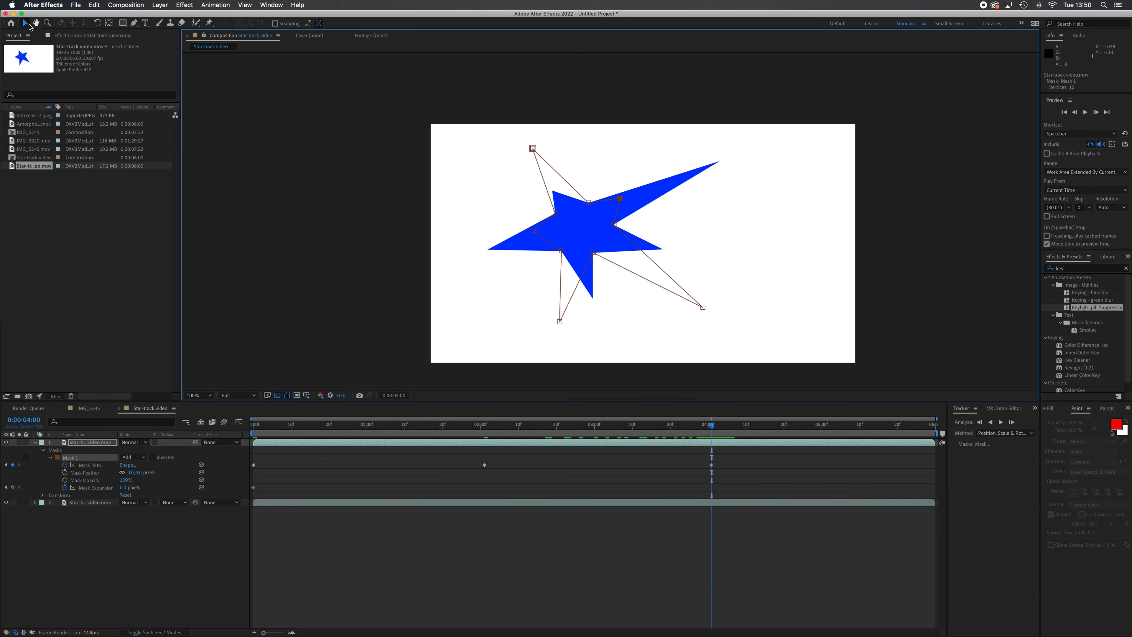
{"action": "left_click_drag", "start_coordinate": [621, 199], "coordinate": [723, 161]}
{"action": "left_click_drag", "start_coordinate": [701, 307], "coordinate": [664, 250]}
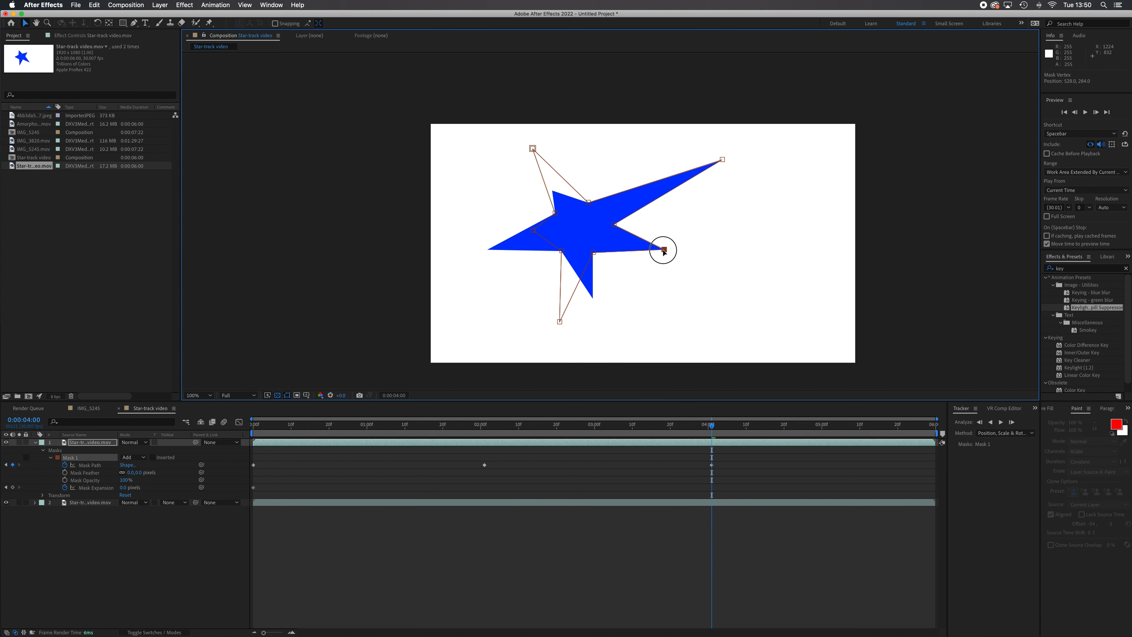
{"action": "left_click_drag", "start_coordinate": [560, 322], "coordinate": [594, 302]}
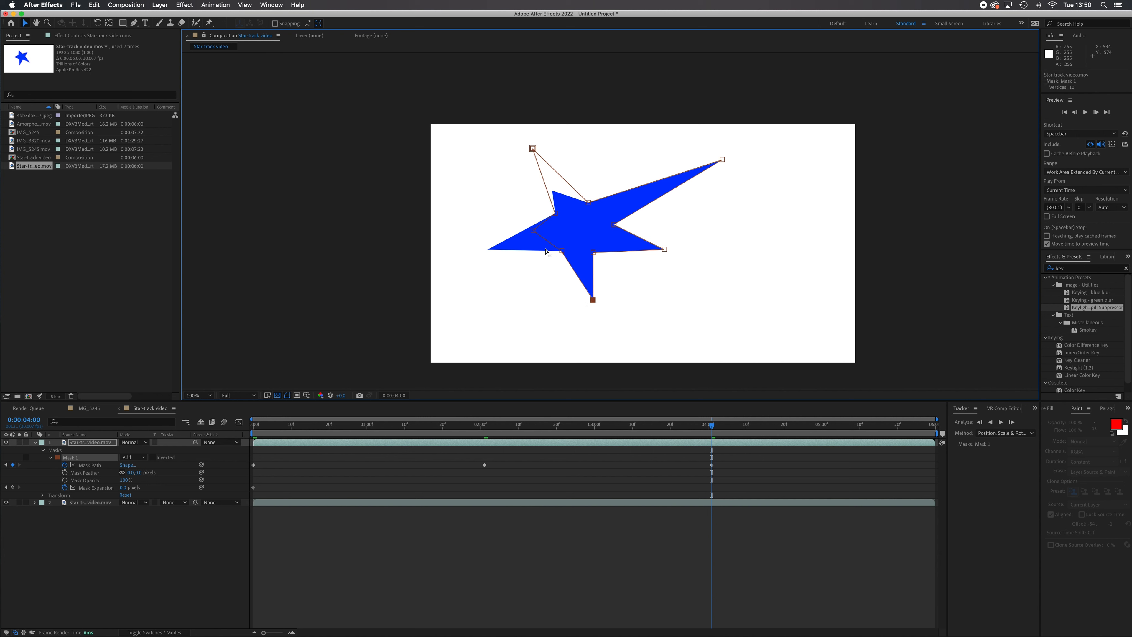
{"action": "left_click_drag", "start_coordinate": [535, 233], "coordinate": [488, 253]}
{"action": "left_click_drag", "start_coordinate": [533, 149], "coordinate": [553, 192]}
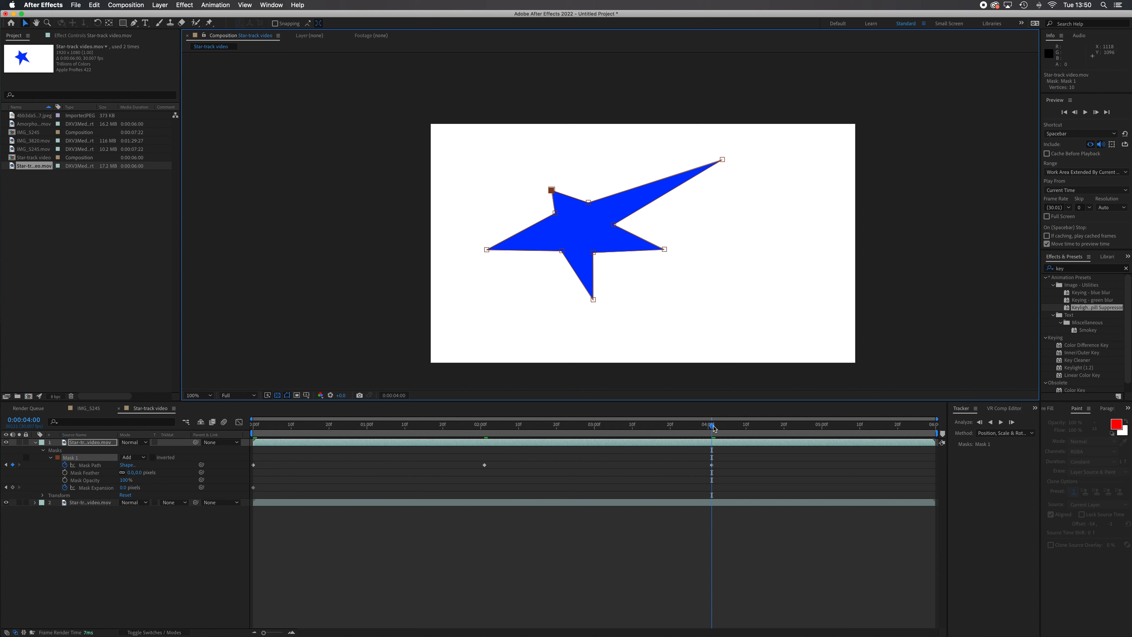
Step: Hide the unmasked reference layer and preview the keyframed mask from the first frame
{"action": "left_click_drag", "start_coordinate": [714, 428], "coordinate": [177, 437]}
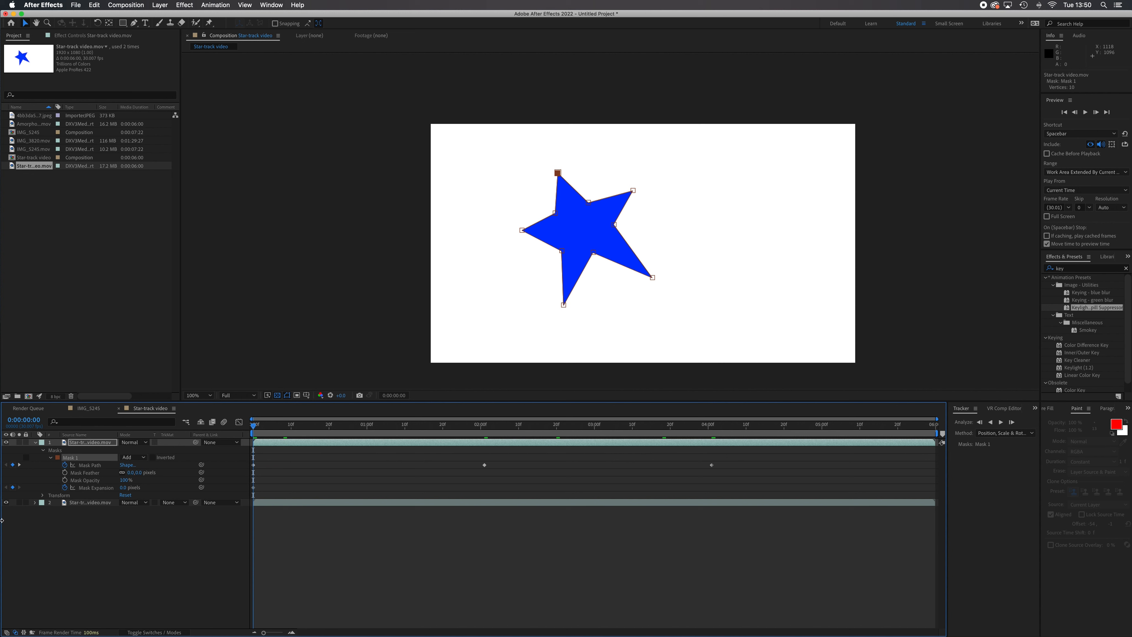
{"action": "left_click", "coordinate": [6, 503]}
{"action": "key", "text": "space"}
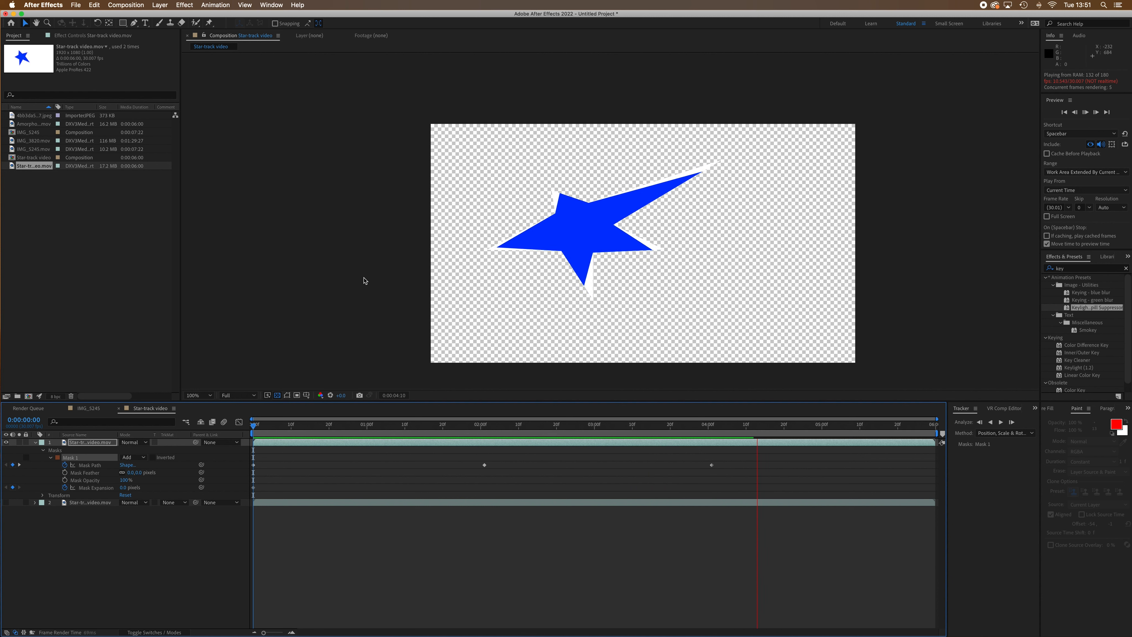
{"action": "key", "text": "space"}
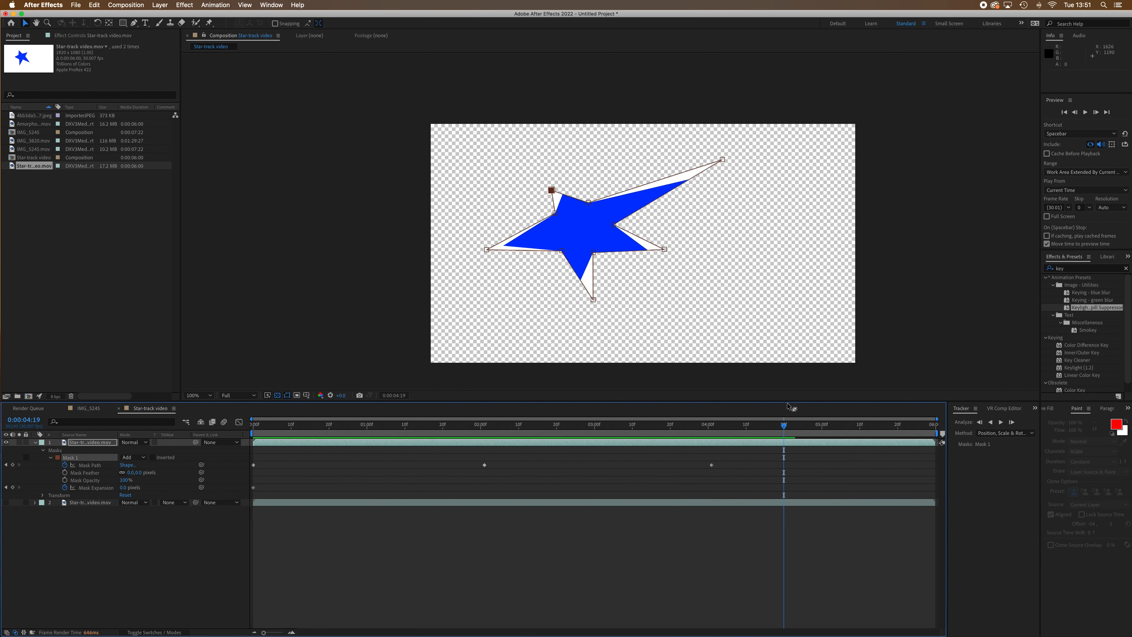
Step: Soften the star mask's edge by raising Mask Feather to about 116 pixels, previewing the animation along the way
{"action": "left_click_drag", "start_coordinate": [786, 429], "coordinate": [486, 451]}
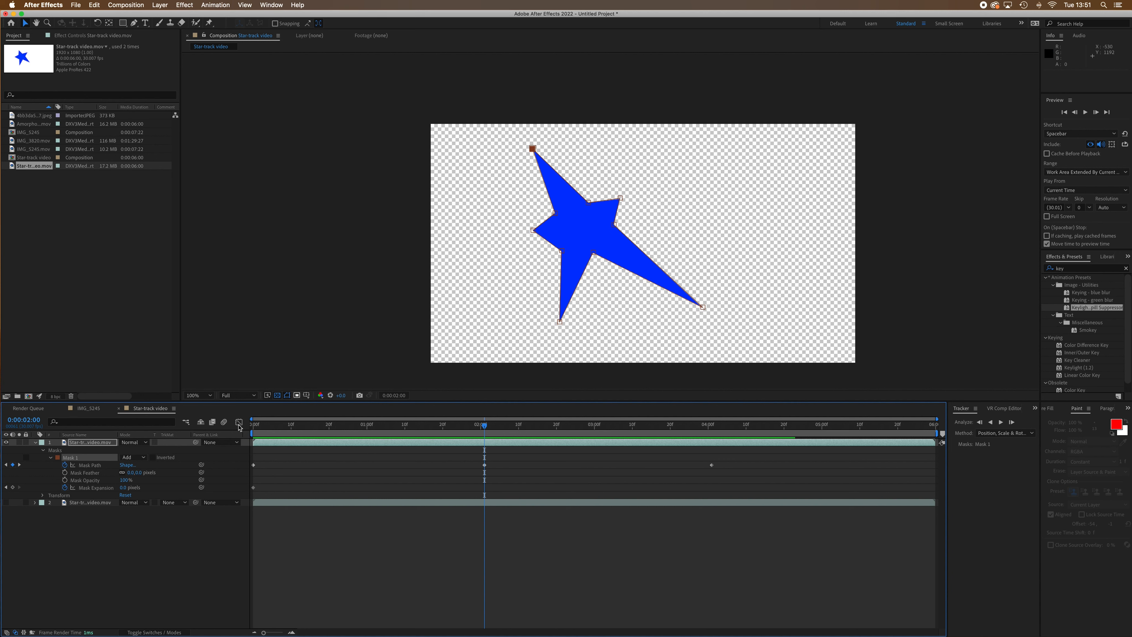
{"action": "left_click_drag", "start_coordinate": [131, 476], "coordinate": [145, 477]}
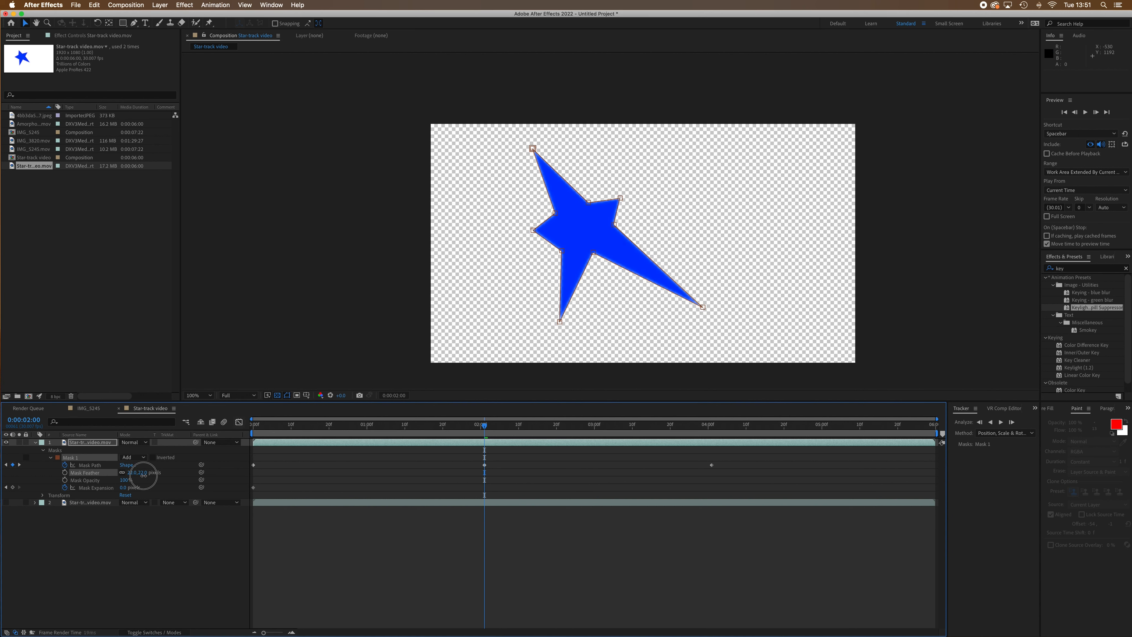
{"action": "key", "text": "space"}
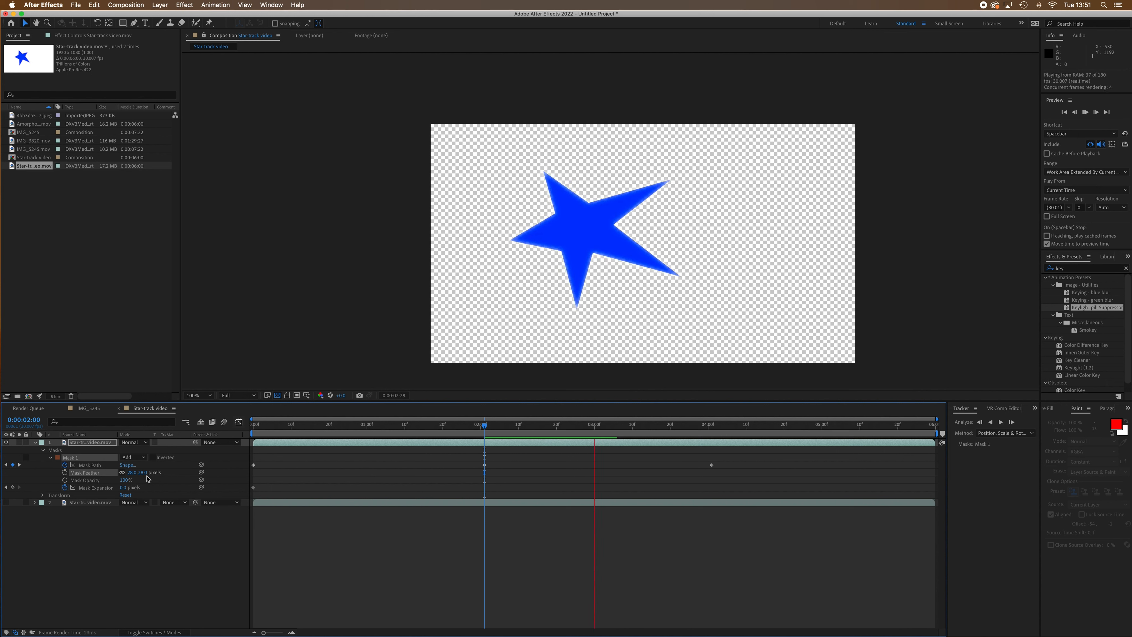
{"action": "key", "text": "space"}
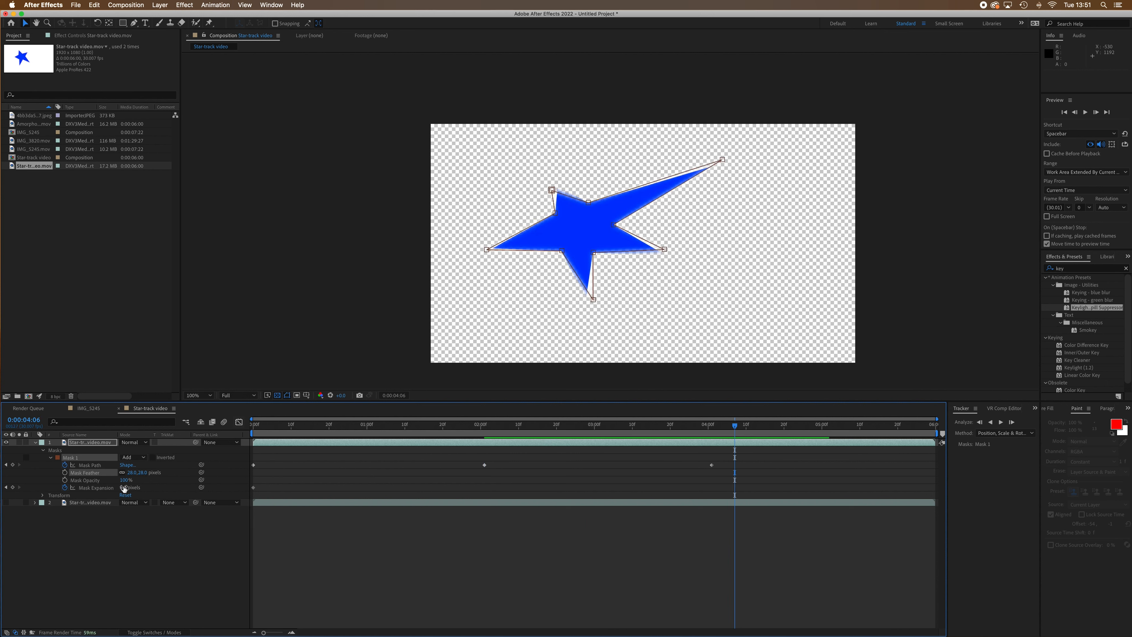
{"action": "left_click_drag", "start_coordinate": [128, 475], "coordinate": [53, 473]}
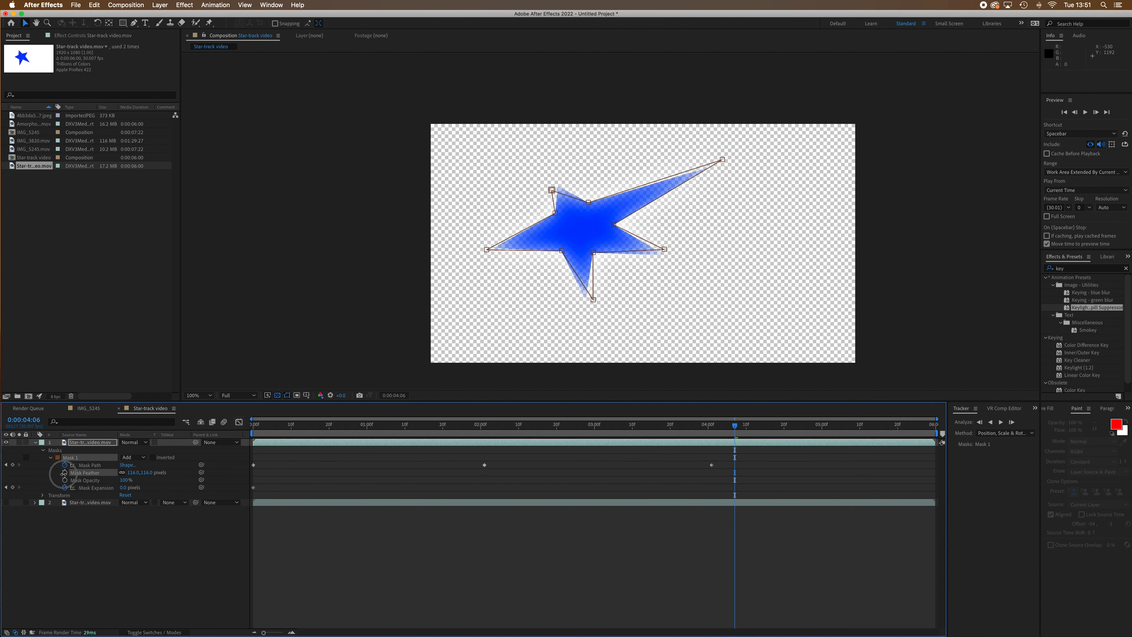
Step: Add the galaxy JPEG as the bottom layer of the star composition and preview it from the first frame
{"action": "left_click_drag", "start_coordinate": [738, 429], "coordinate": [59, 414]}
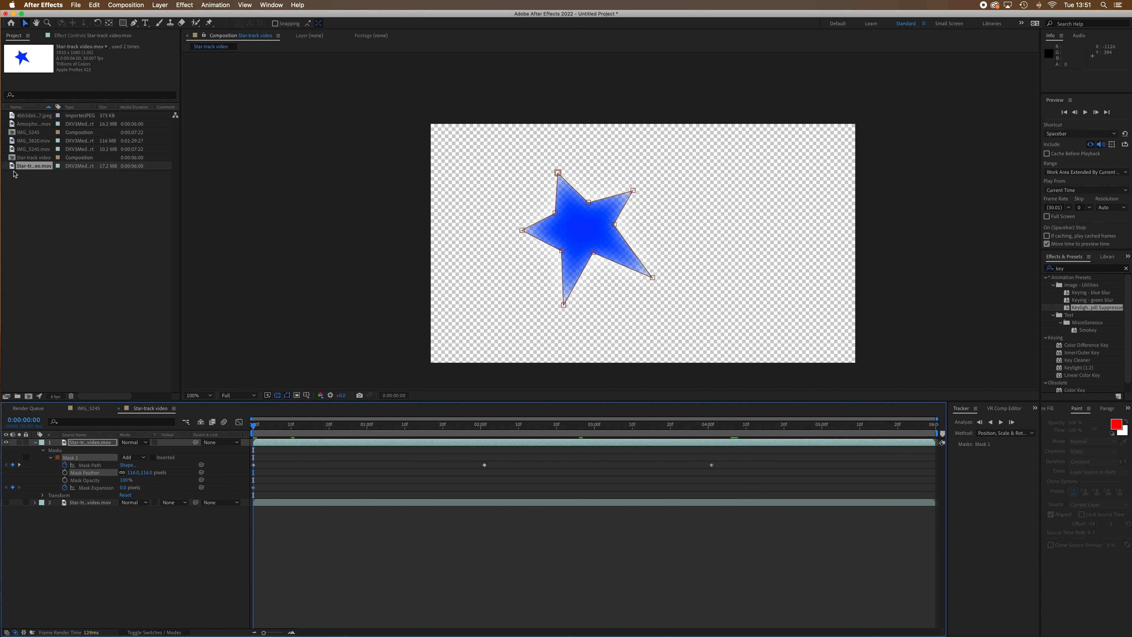
{"action": "left_click_drag", "start_coordinate": [23, 116], "coordinate": [49, 513]}
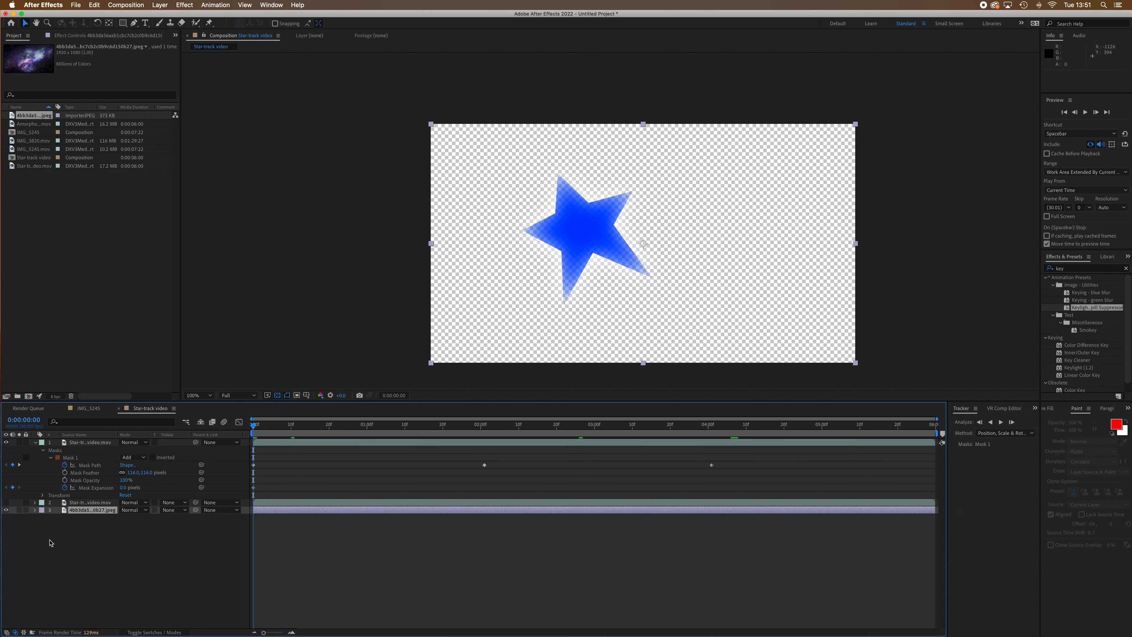
{"action": "key", "text": "space"}
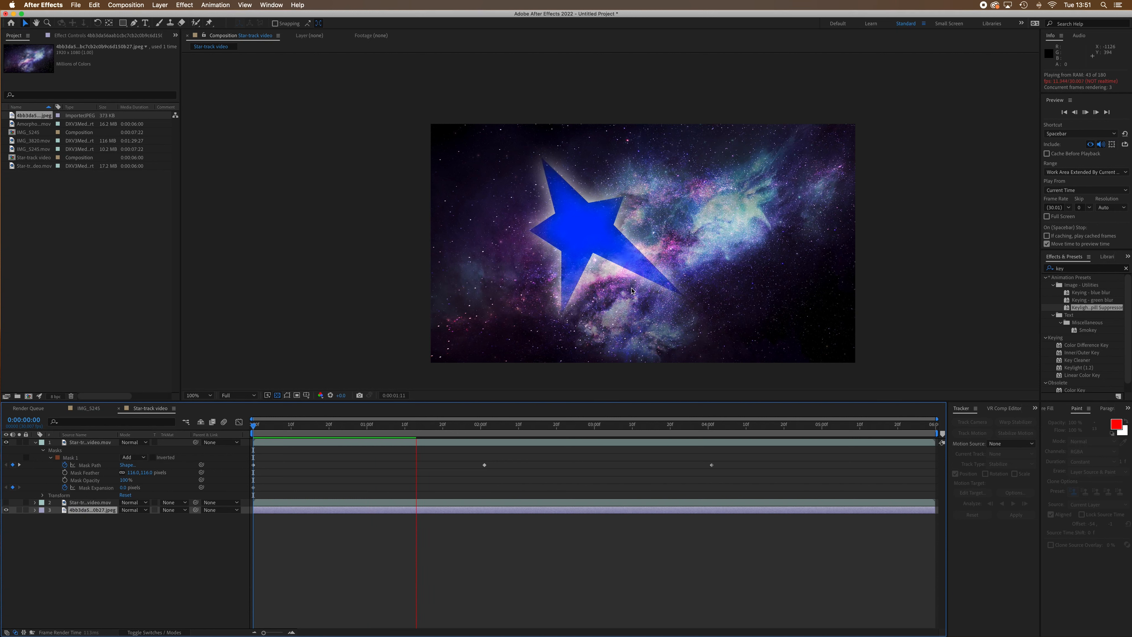
{"action": "key", "text": "space"}
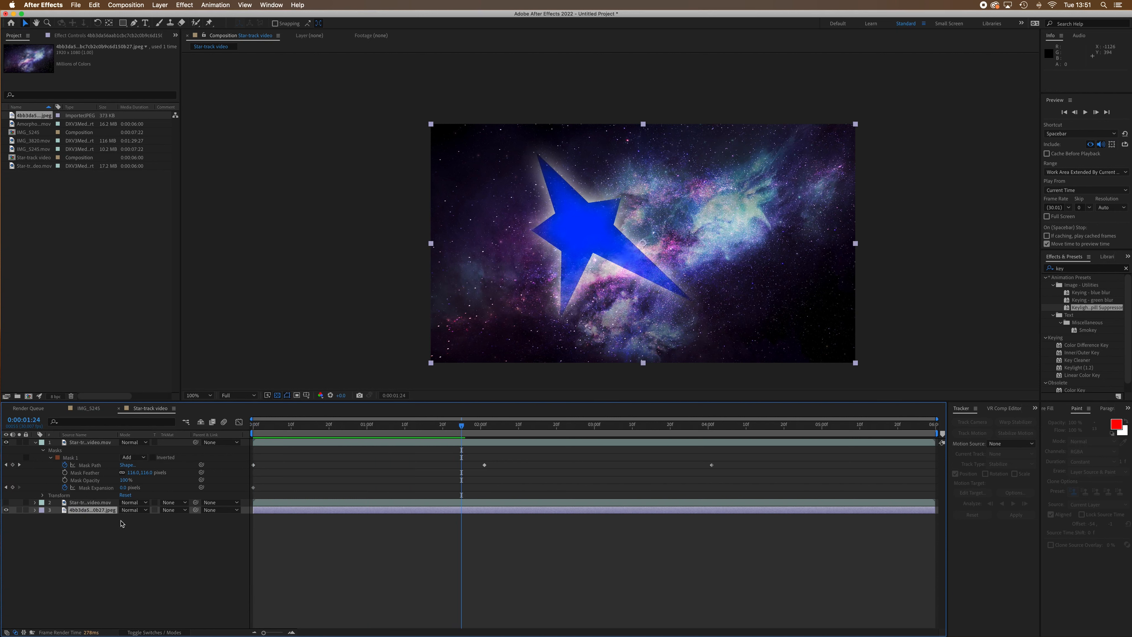
Step: Set Mask Feather to 0.0 pixels and preview the hard-edged star over the galaxy background
{"action": "left_click", "coordinate": [128, 472]}
{"action": "left_click_drag", "start_coordinate": [128, 472], "coordinate": [32, 481]}
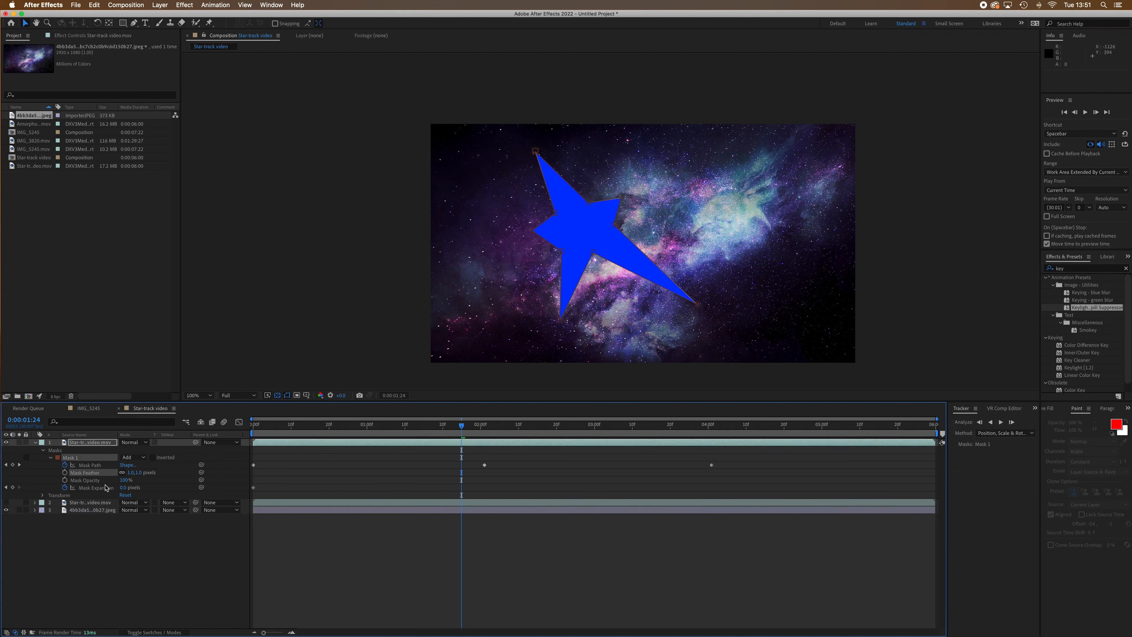
{"action": "key", "text": "space"}
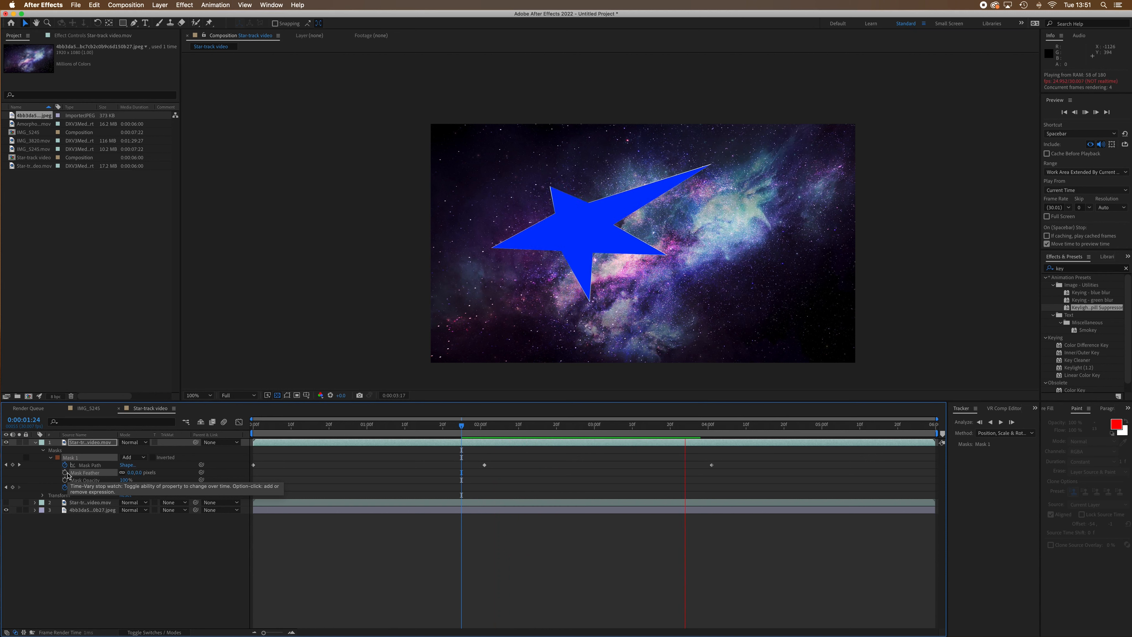
{"action": "key", "text": "space"}
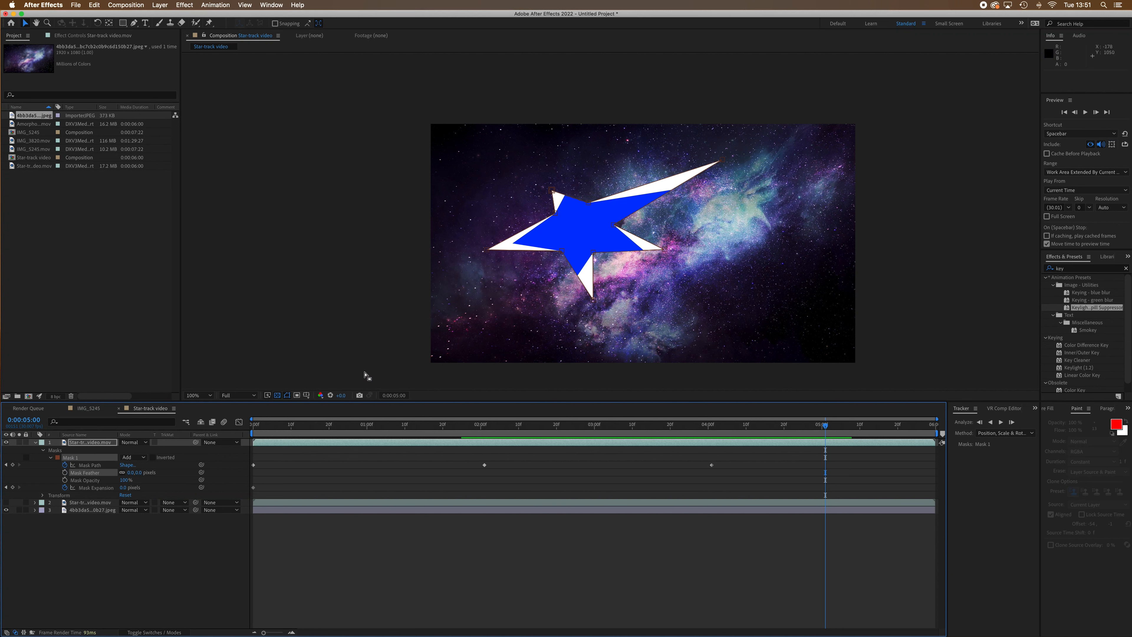
Step: Delete all layers from the Star-track video composition
{"action": "left_click_drag", "start_coordinate": [89, 540], "coordinate": [106, 445]}
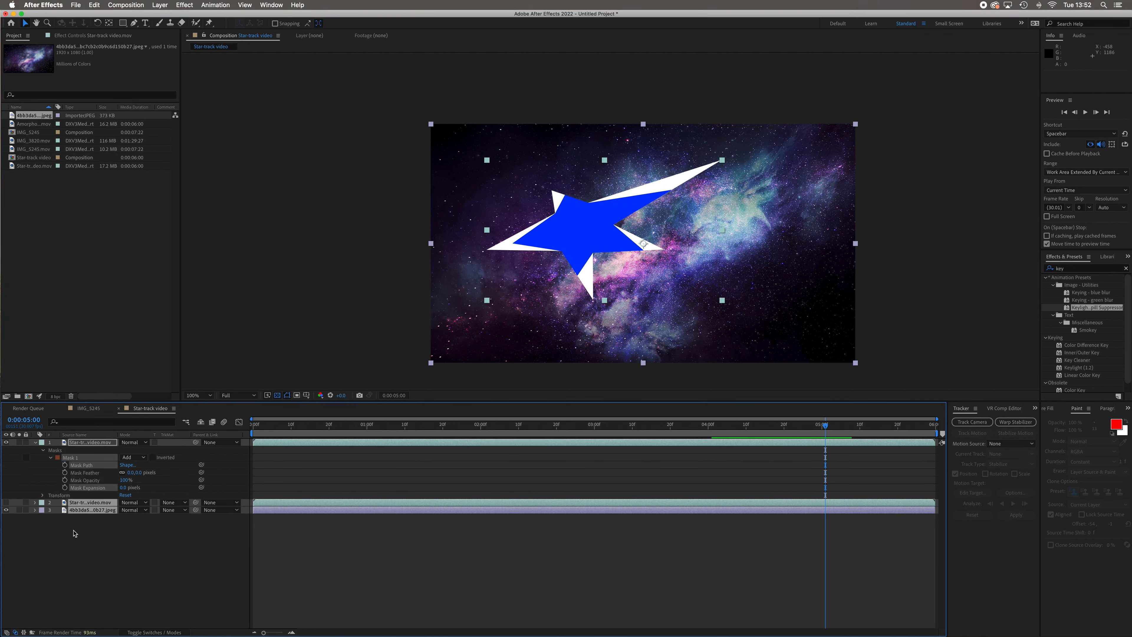
{"action": "left_click", "coordinate": [91, 538]}
{"action": "left_click_drag", "start_coordinate": [82, 534], "coordinate": [101, 443]}
{"action": "key", "text": "Delete"}
{"action": "left_click", "coordinate": [101, 474]}
{"action": "left_click_drag", "start_coordinate": [82, 494], "coordinate": [104, 444]}
{"action": "key", "text": "Delete"}
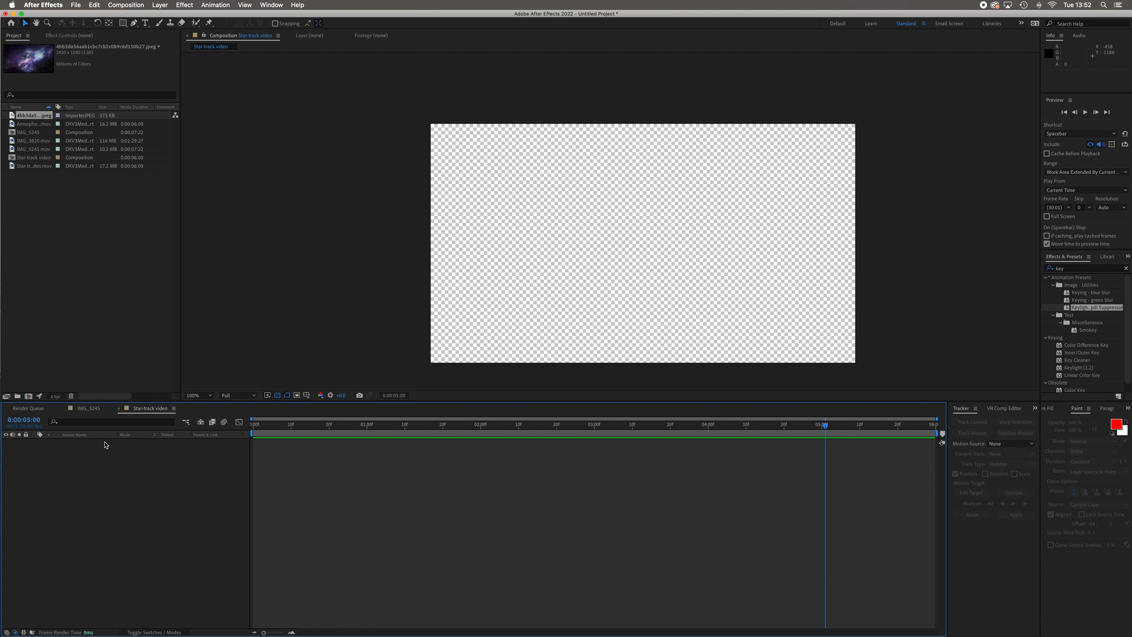
Step: Create a new composition from the Amorphous cube track.mov footage
{"action": "left_click", "coordinate": [52, 326]}
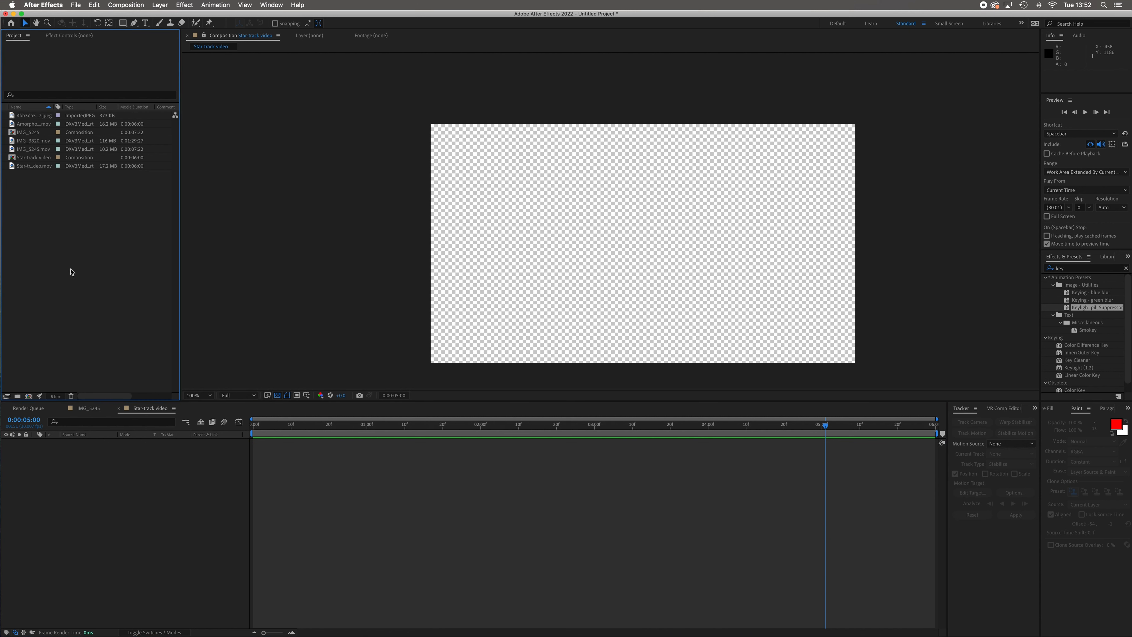
{"action": "left_click", "coordinate": [17, 125]}
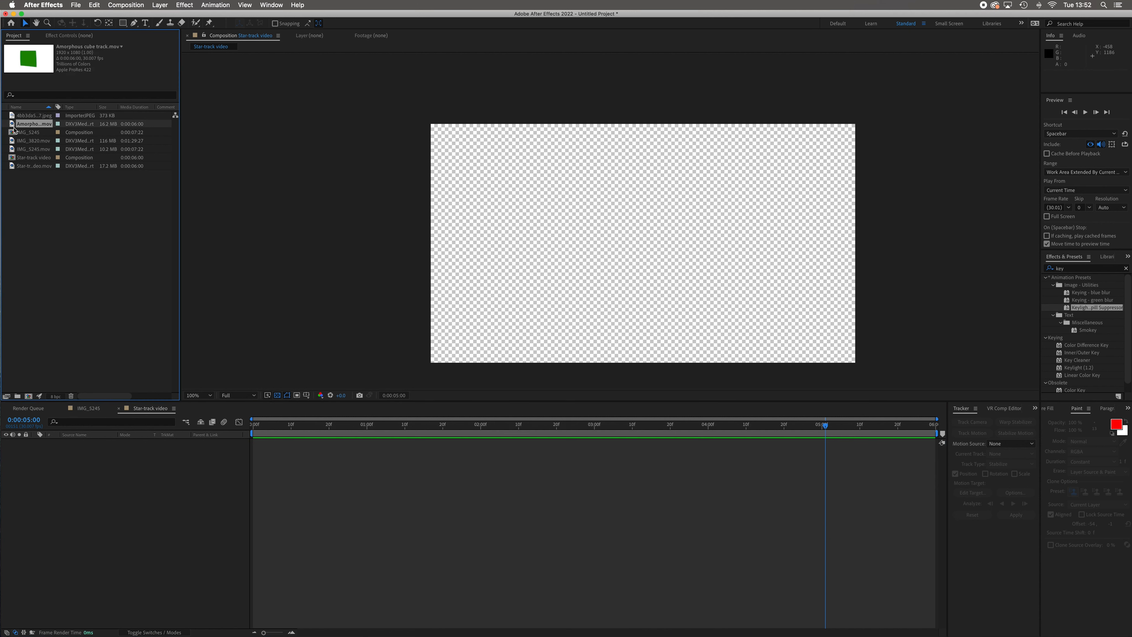
{"action": "left_click_drag", "start_coordinate": [12, 126], "coordinate": [28, 396]}
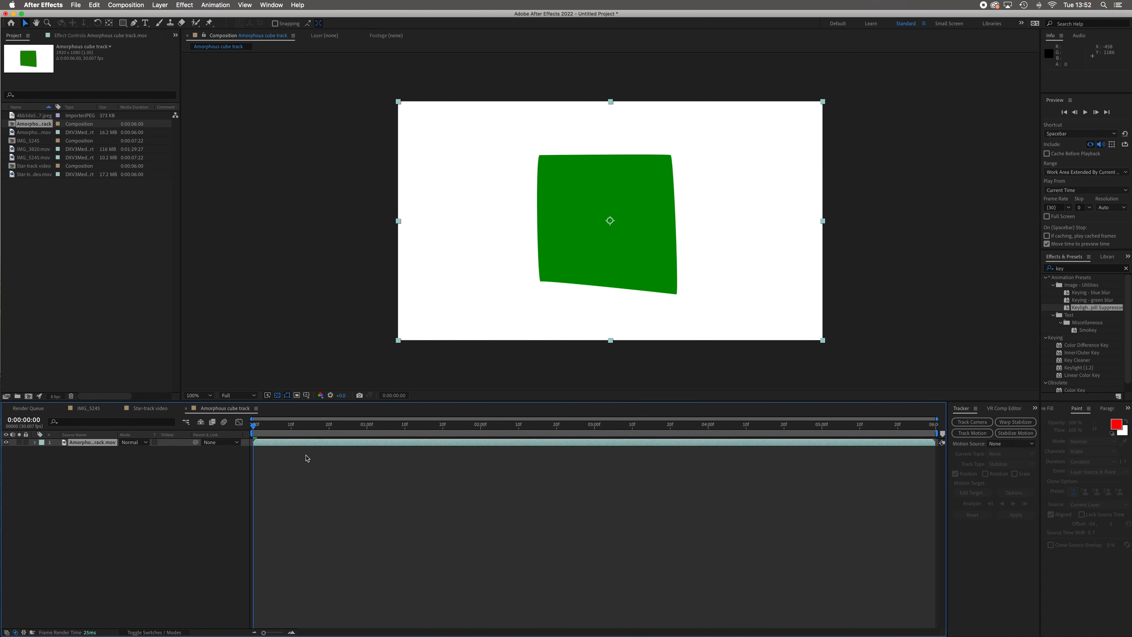
Step: Preview the morphing green shape and return to the first frame
{"action": "key", "text": "space"}
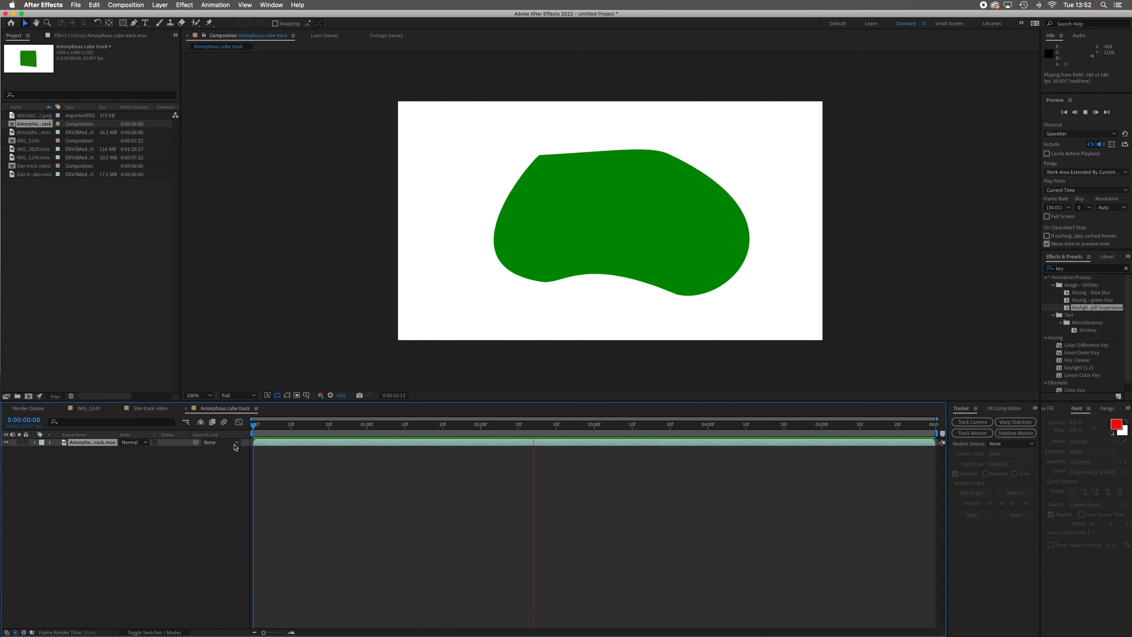
{"action": "key", "text": "space"}
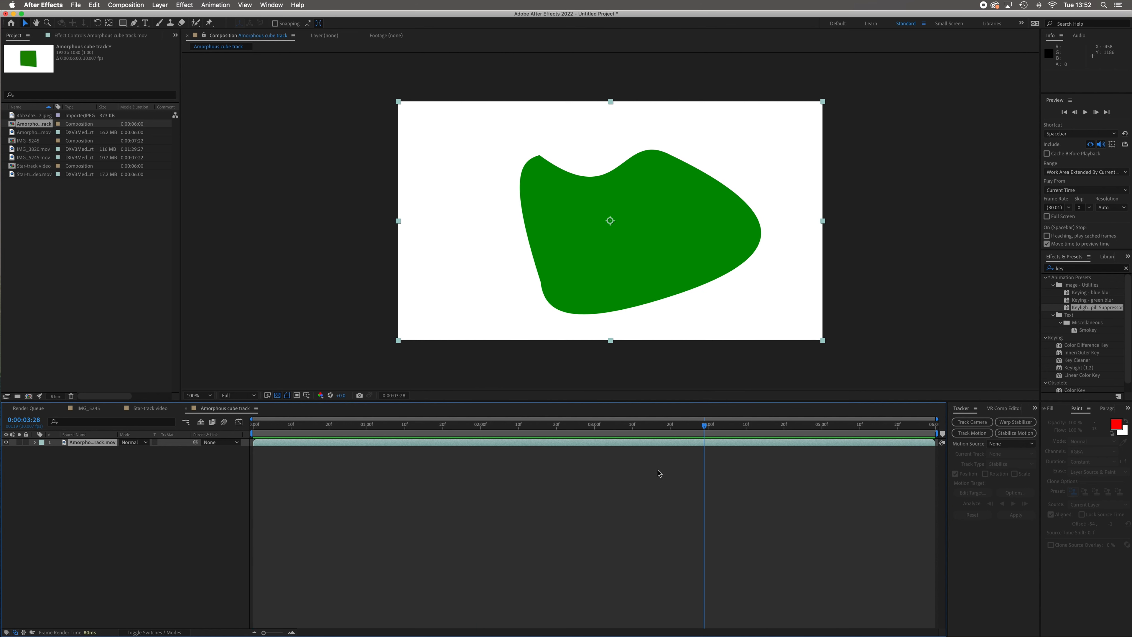
{"action": "left_click_drag", "start_coordinate": [705, 425], "coordinate": [185, 455]}
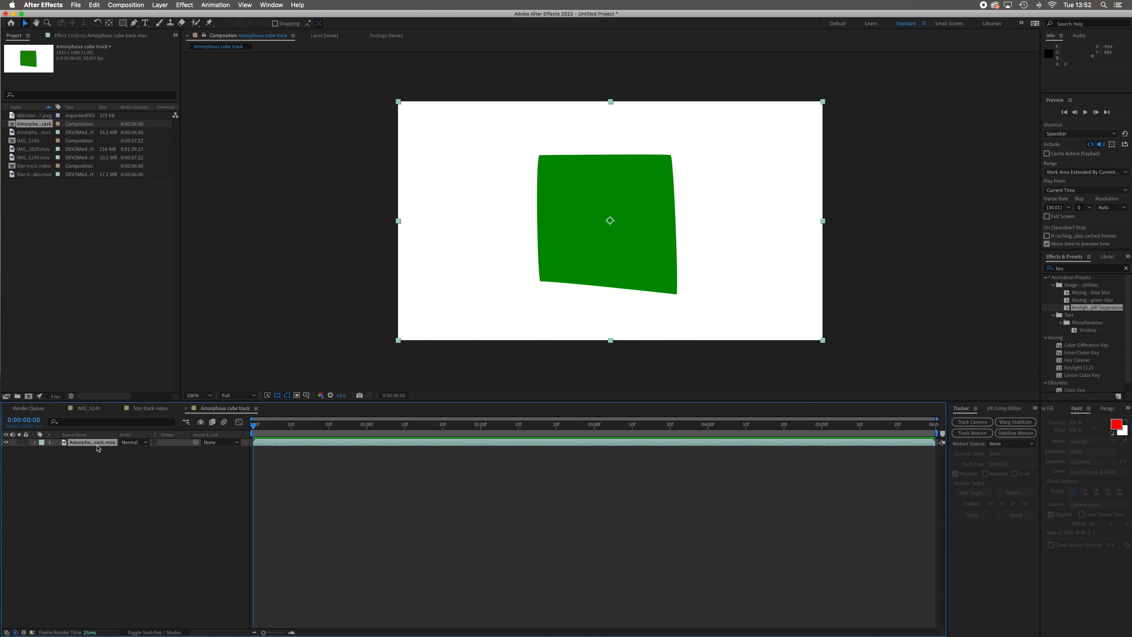
Step: Start a Pen-tool mask on the footage with a corner vertex at the green shape's upper right and a curved vertex at its lower right
{"action": "left_click", "coordinate": [135, 23]}
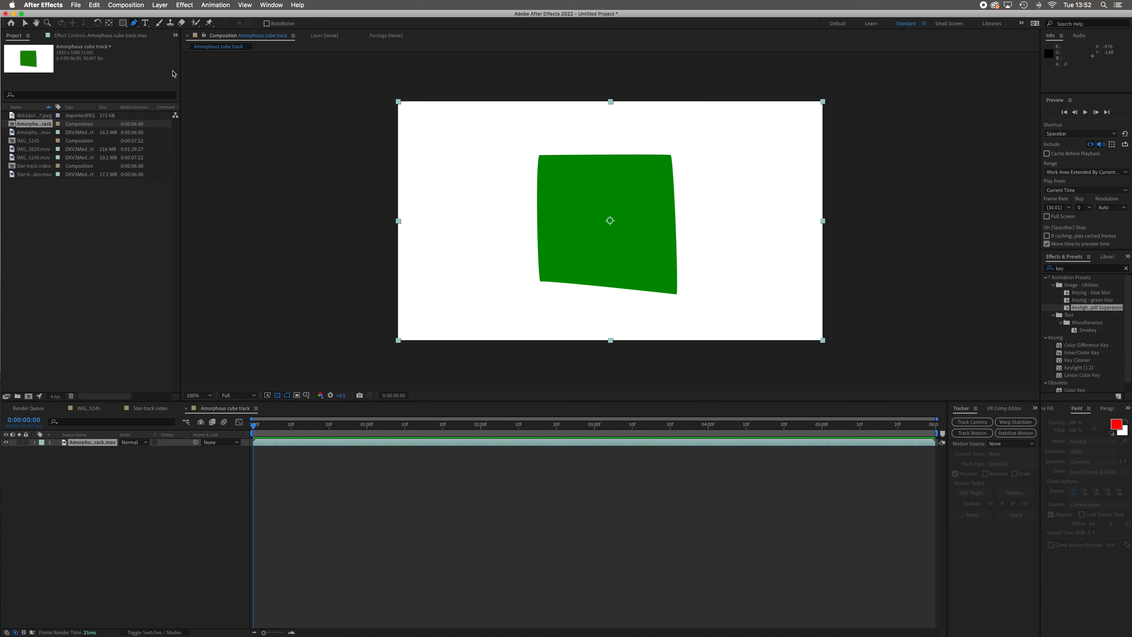
{"action": "key", "text": "period"}
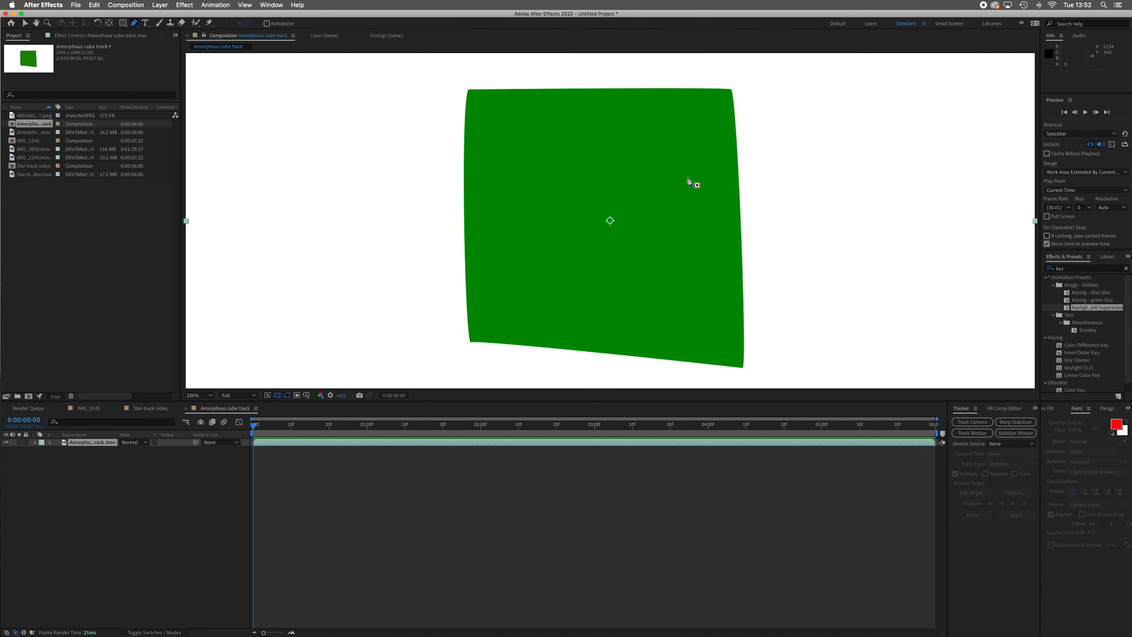
{"action": "left_click", "coordinate": [731, 89]}
{"action": "left_click_drag", "start_coordinate": [774, 304], "coordinate": [761, 253]}
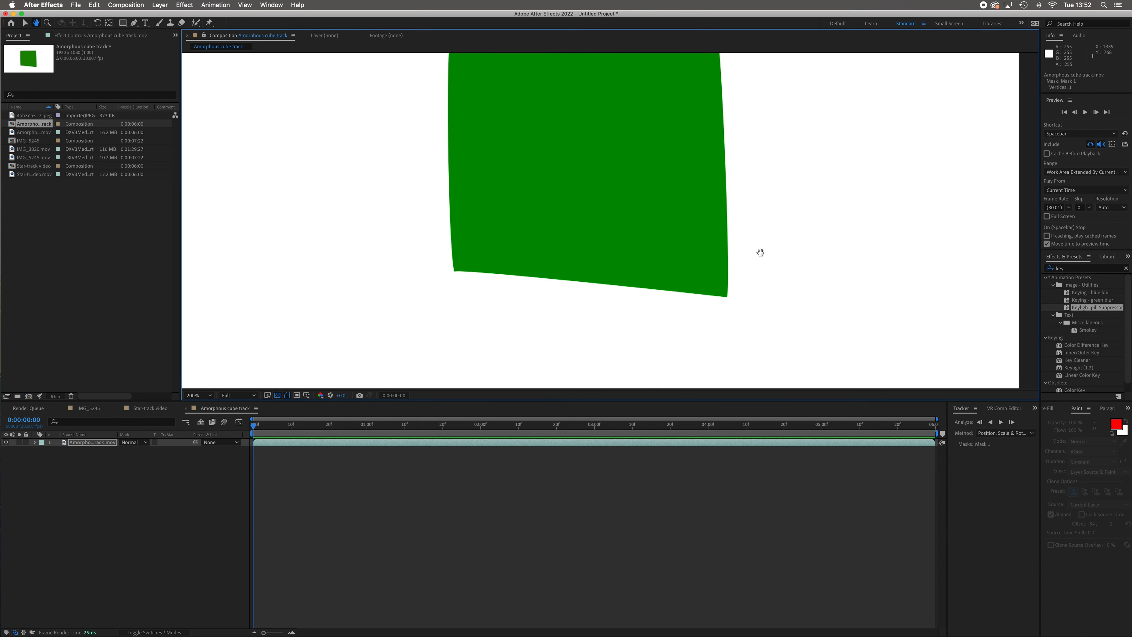
{"action": "left_click", "coordinate": [727, 296]}
{"action": "left_click_drag", "start_coordinate": [727, 296], "coordinate": [721, 355]}
{"action": "left_click_drag", "start_coordinate": [799, 205], "coordinate": [796, 278]}
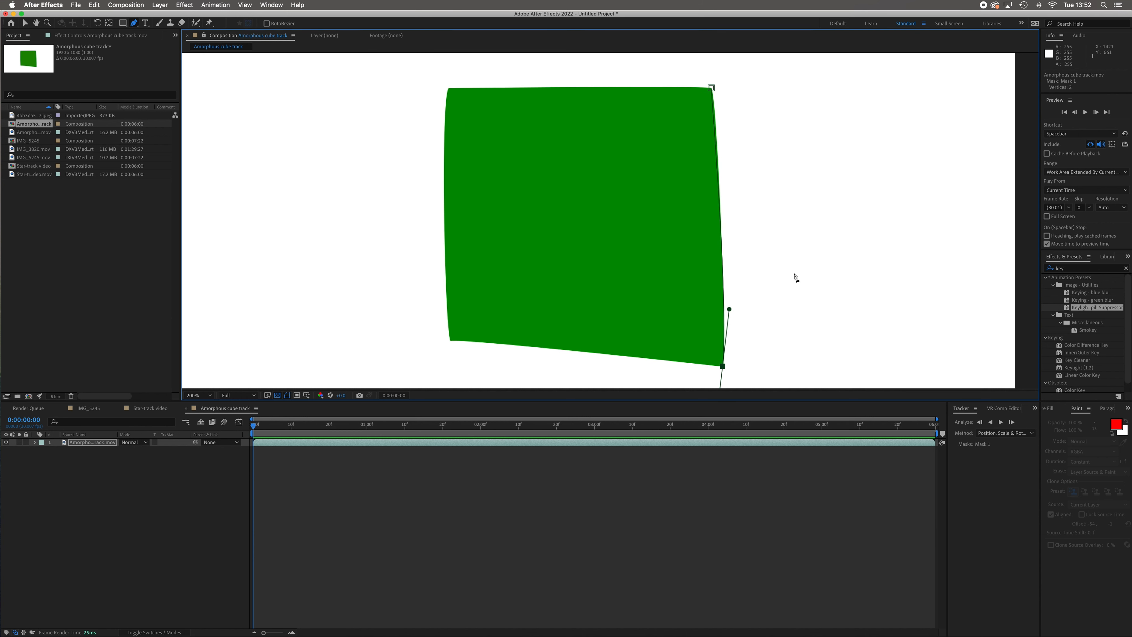
Step: Add a curved mask vertex at the green shape's lower-left corner
{"action": "key", "text": "comma"}
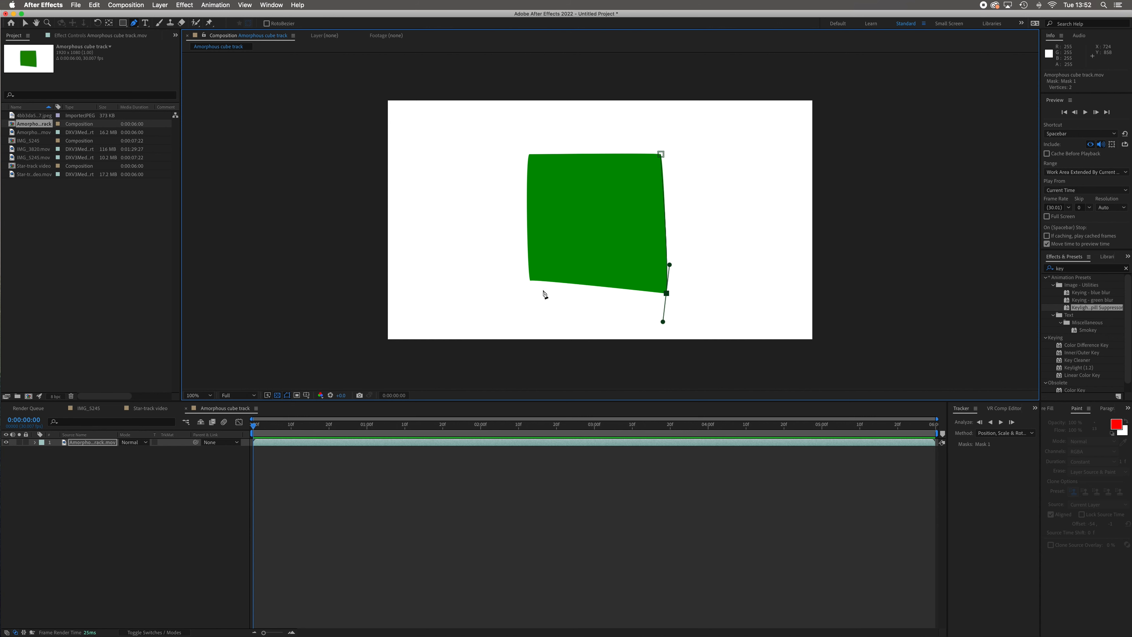
{"action": "key", "text": "period"}
{"action": "key", "text": "period"}
{"action": "key", "text": "period"}
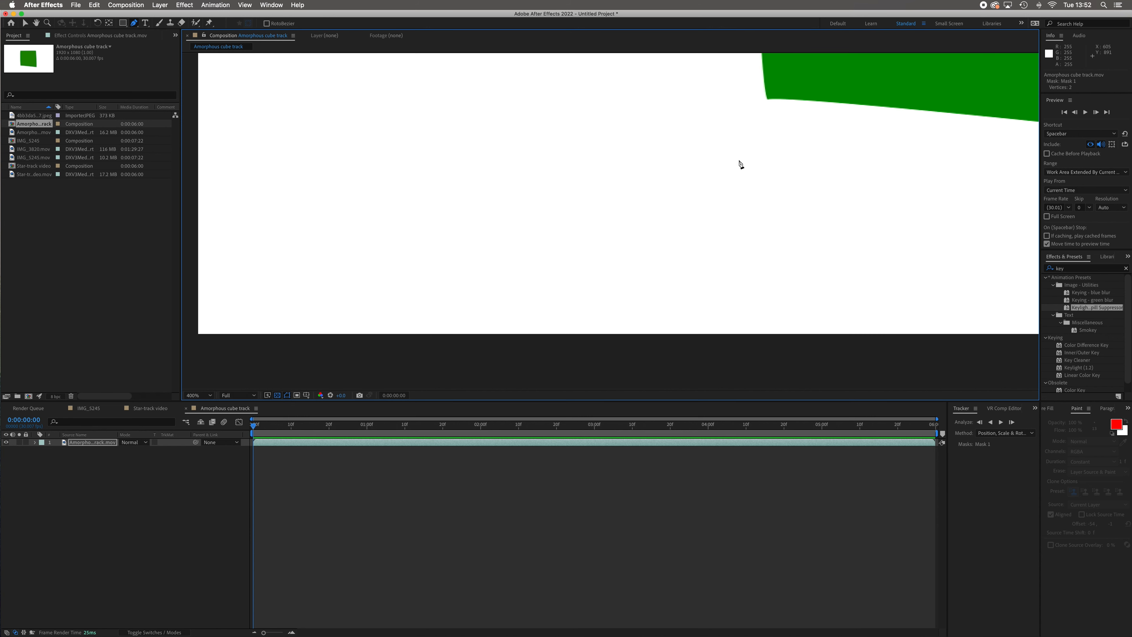
{"action": "left_click", "coordinate": [768, 102]}
{"action": "key", "text": "cmd+z"}
{"action": "left_click_drag", "start_coordinate": [767, 98], "coordinate": [704, 97]}
Step: Add a curved vertex at the green shape's upper-left corner and close the mask at the first vertex with a curve
{"action": "key", "text": "comma"}
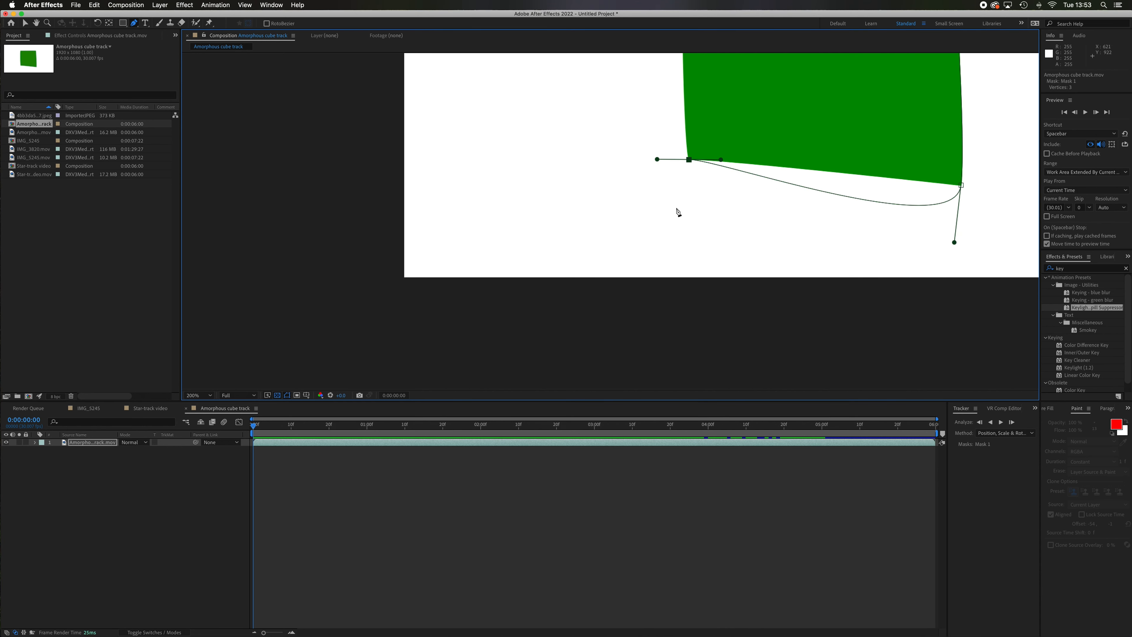
{"action": "key", "text": "h"}
{"action": "left_click_drag", "start_coordinate": [695, 189], "coordinate": [678, 356]}
{"action": "key", "text": "g"}
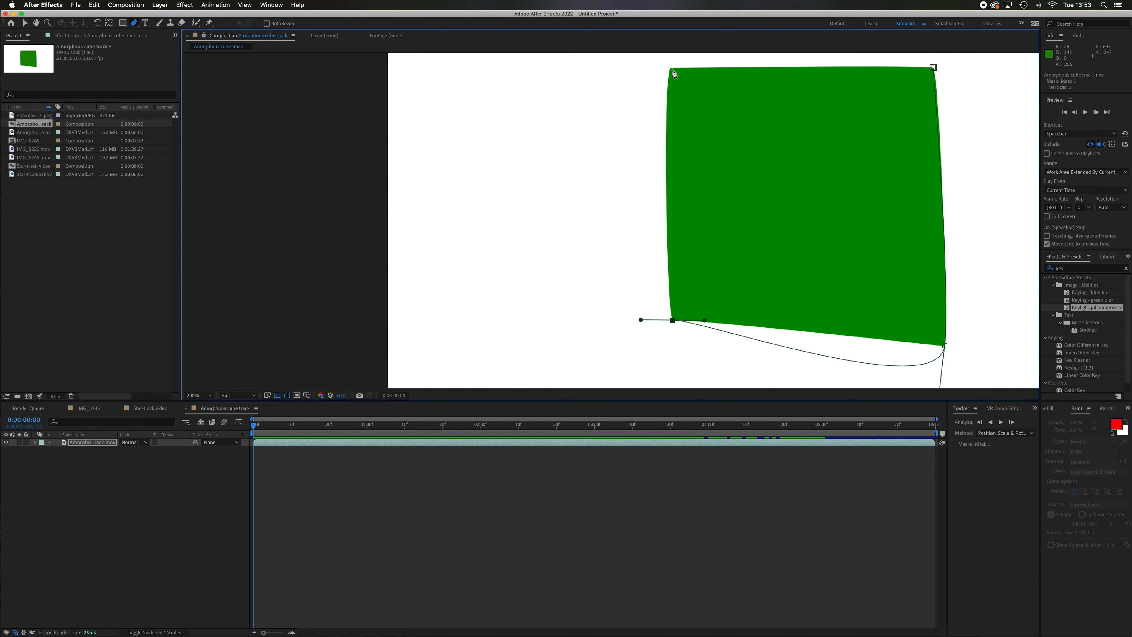
{"action": "left_click_drag", "start_coordinate": [672, 69], "coordinate": [679, 74]}
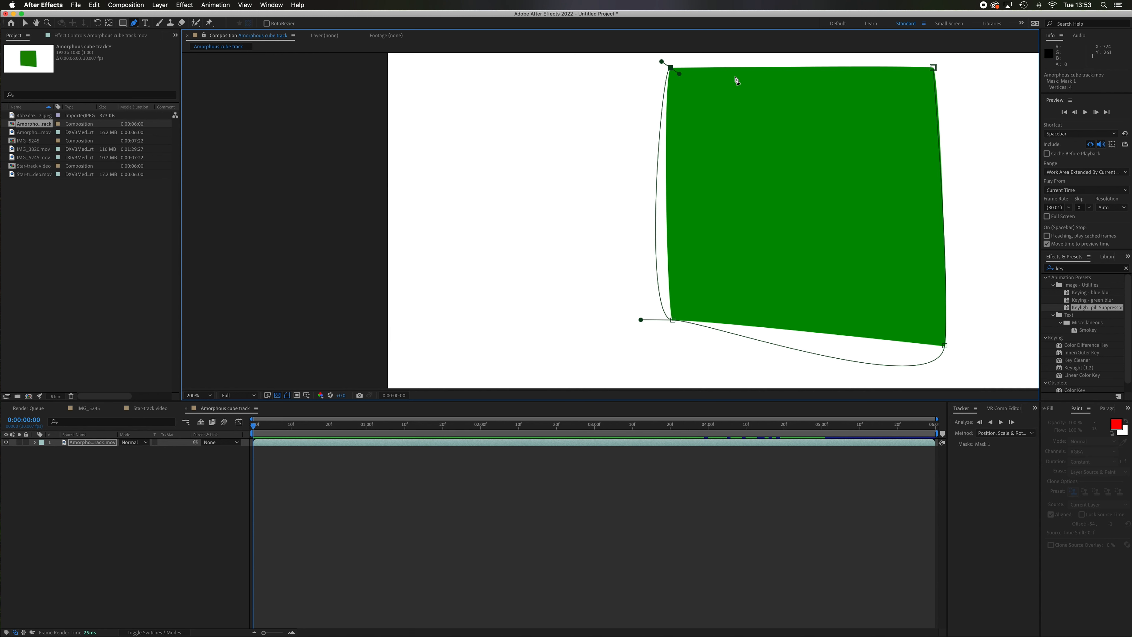
{"action": "left_click_drag", "start_coordinate": [934, 68], "coordinate": [943, 80]}
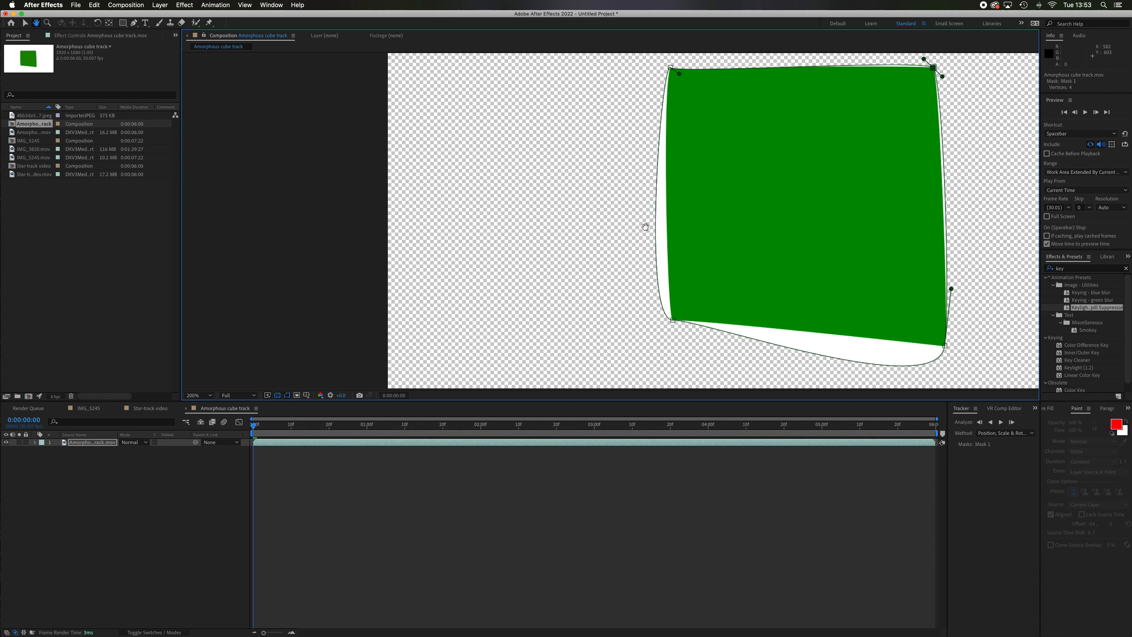
{"action": "left_click_drag", "start_coordinate": [644, 228], "coordinate": [496, 253]}
{"action": "key", "text": "comma"}
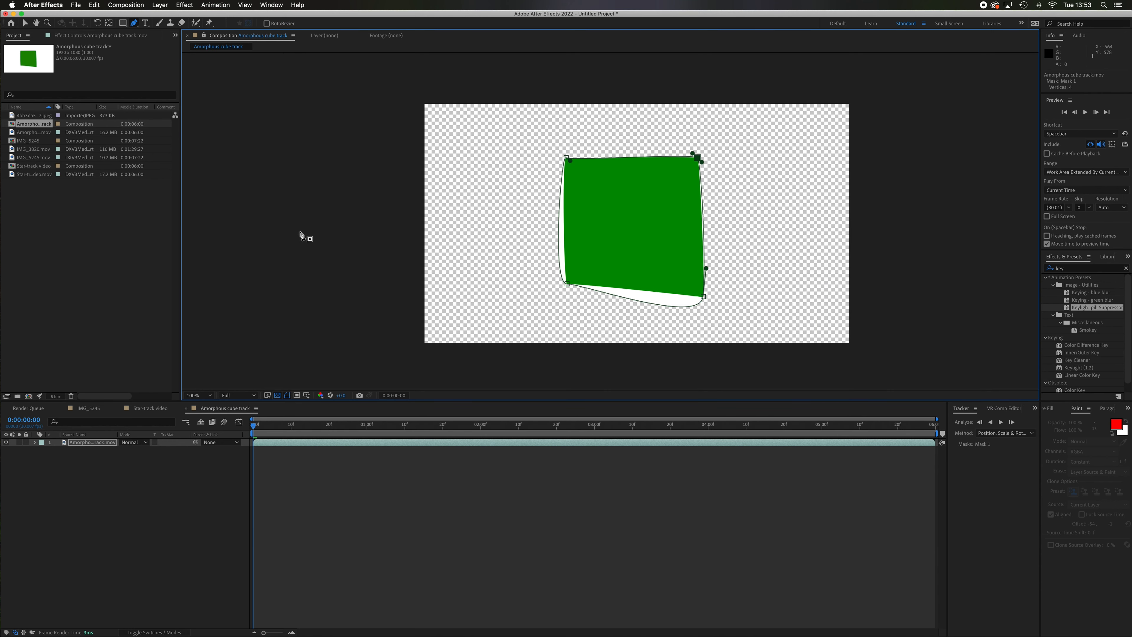
Step: Set the Path Point and Handle Size preference to 20 pixels
{"action": "left_click", "coordinate": [34, 3]}
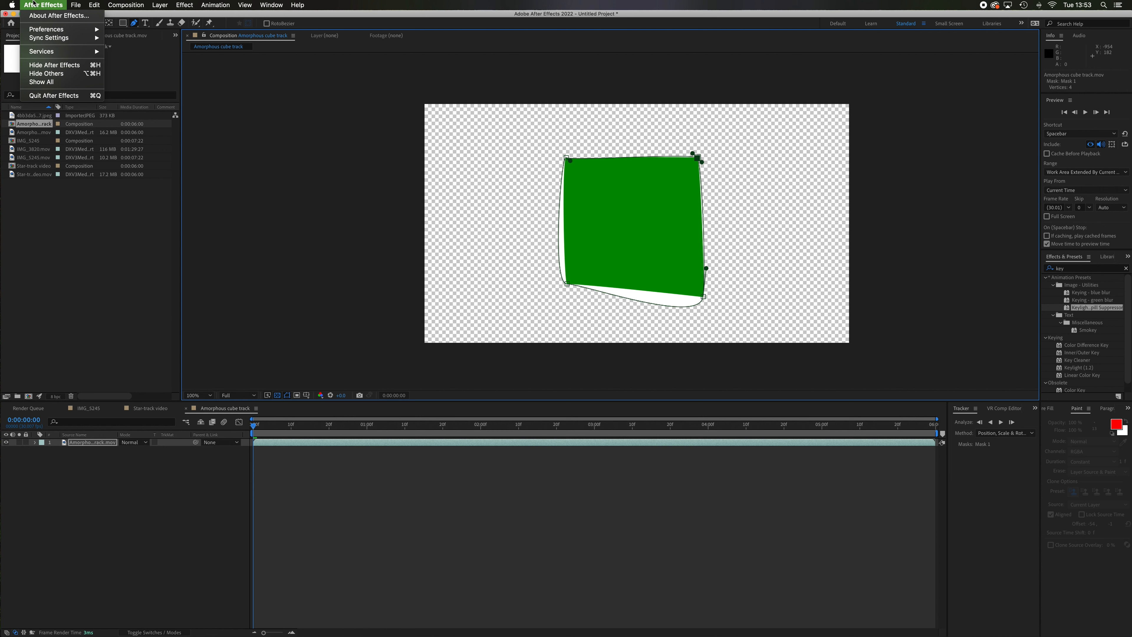
{"action": "mouse_move", "coordinate": [67, 29]}
{"action": "left_click", "coordinate": [168, 31]}
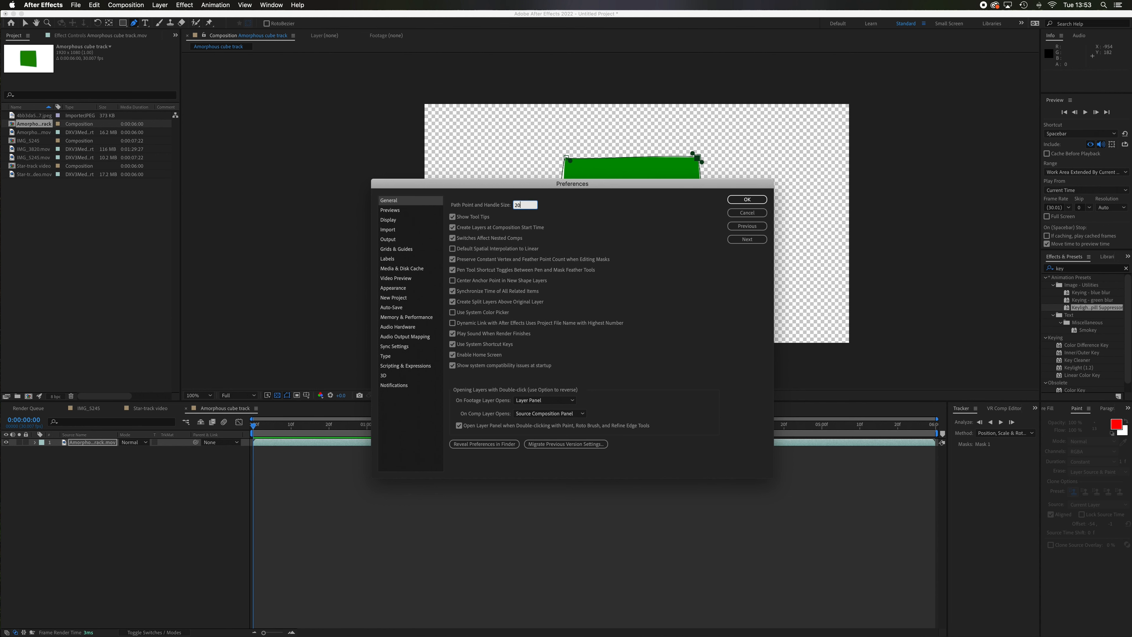
{"action": "left_click", "coordinate": [748, 199]}
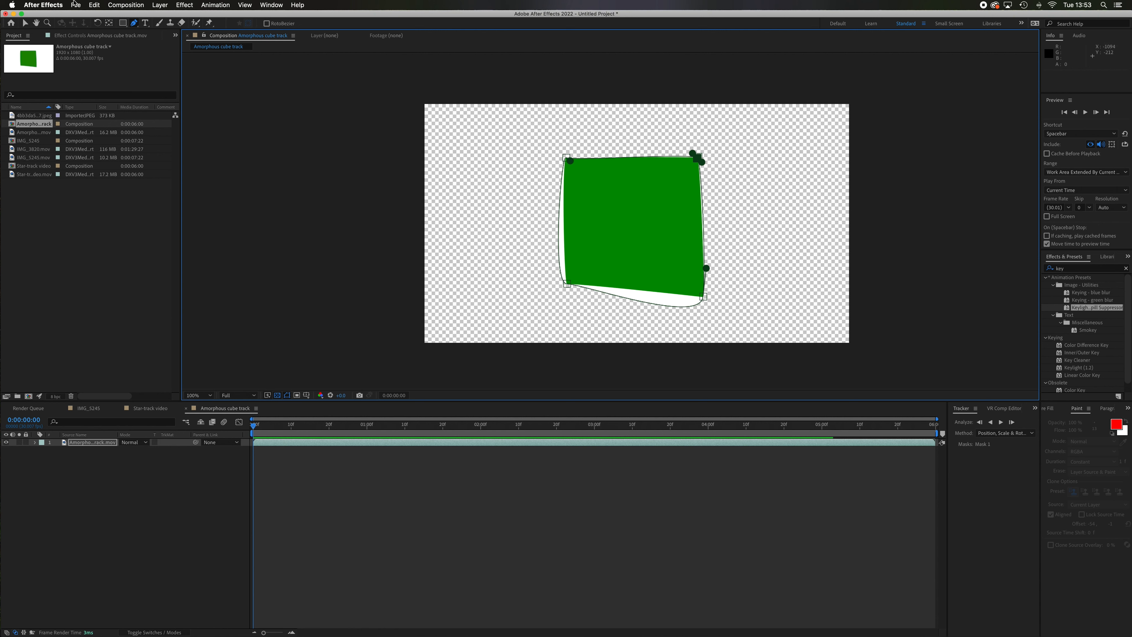
Step: Reduce the Path Point and Handle Size preference to 5 pixels
{"action": "left_click", "coordinate": [39, 5]}
{"action": "mouse_move", "coordinate": [60, 29]}
{"action": "left_click", "coordinate": [134, 29]}
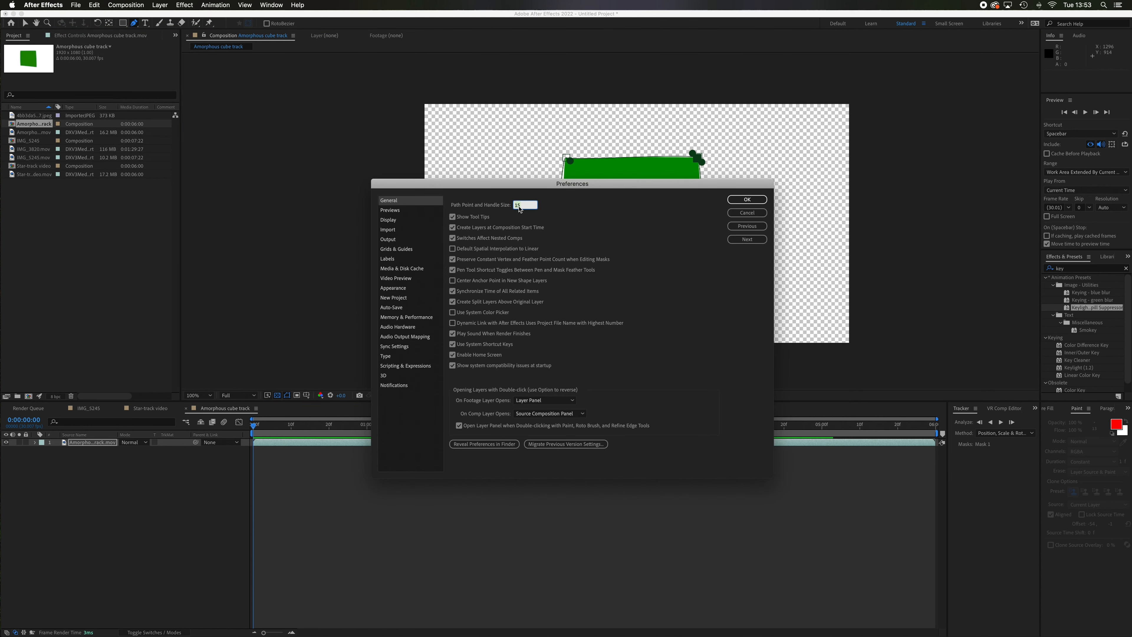
{"action": "left_click", "coordinate": [752, 200]}
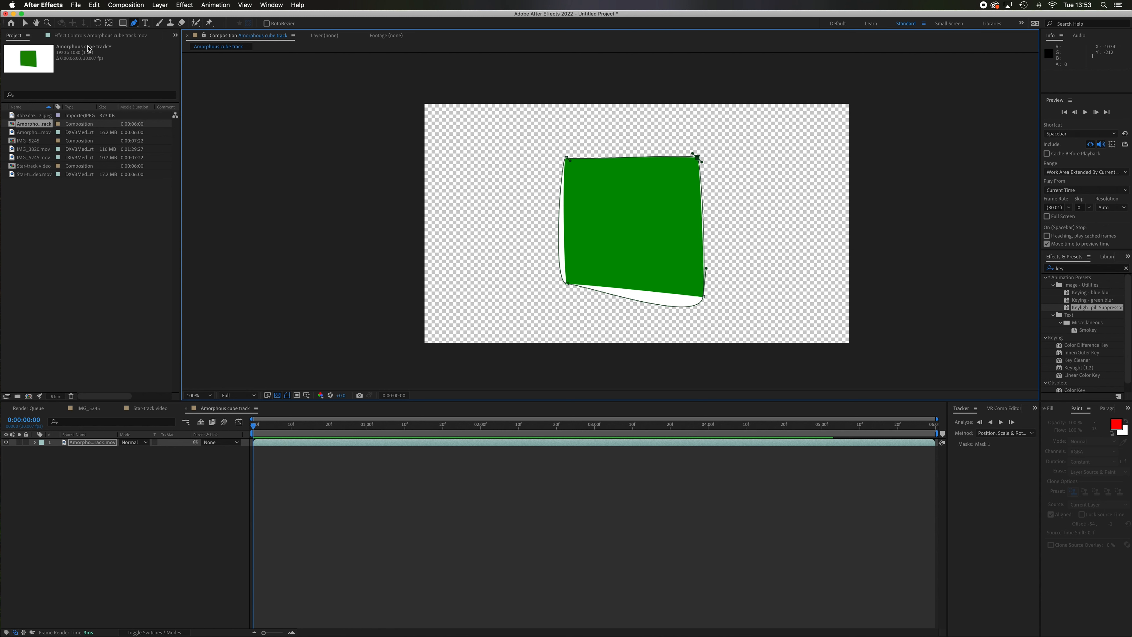
Step: Set the Path Point and Handle Size preference to 10 pixels
{"action": "left_click", "coordinate": [47, 3]}
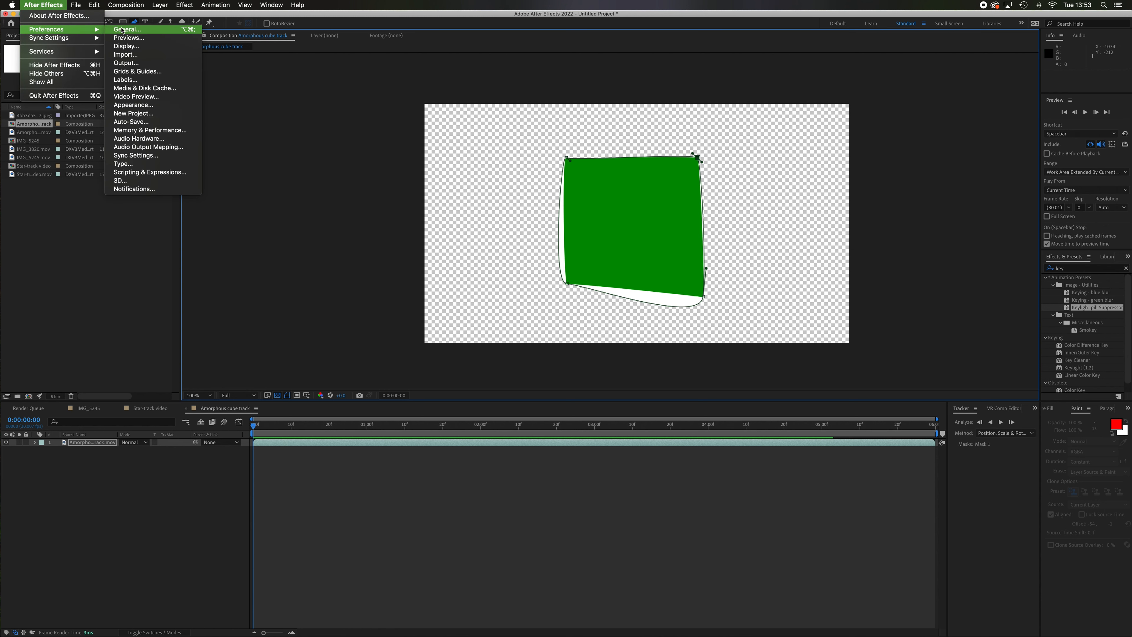
{"action": "left_click", "coordinate": [585, 222]}
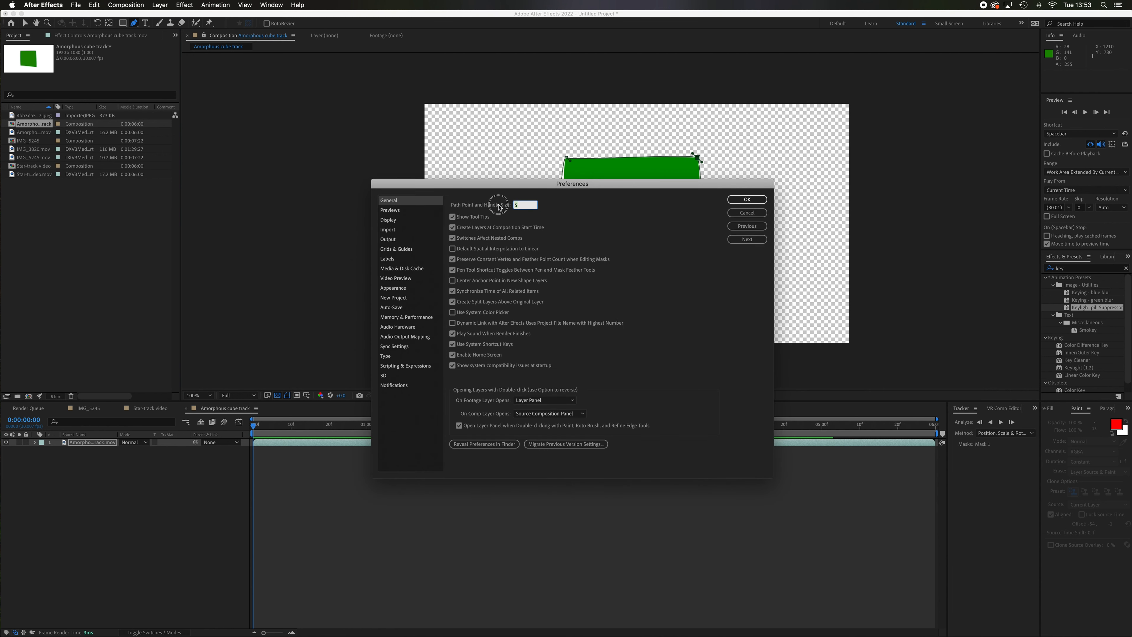
{"action": "type", "text": "0"}
{"action": "key", "text": "Return"}
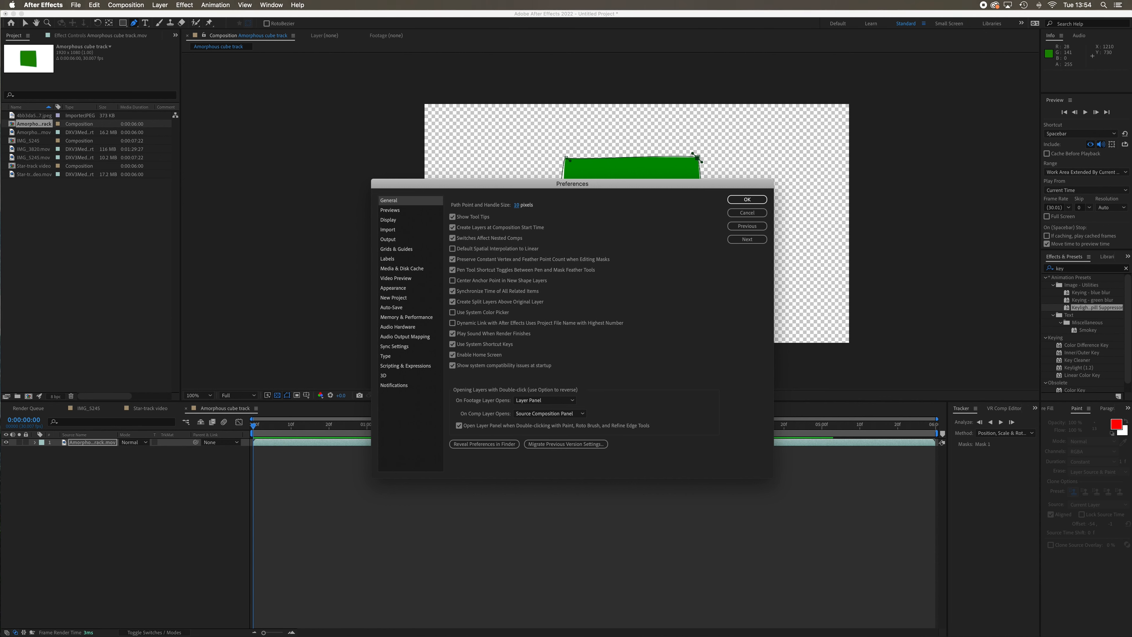
{"action": "left_click", "coordinate": [749, 199]}
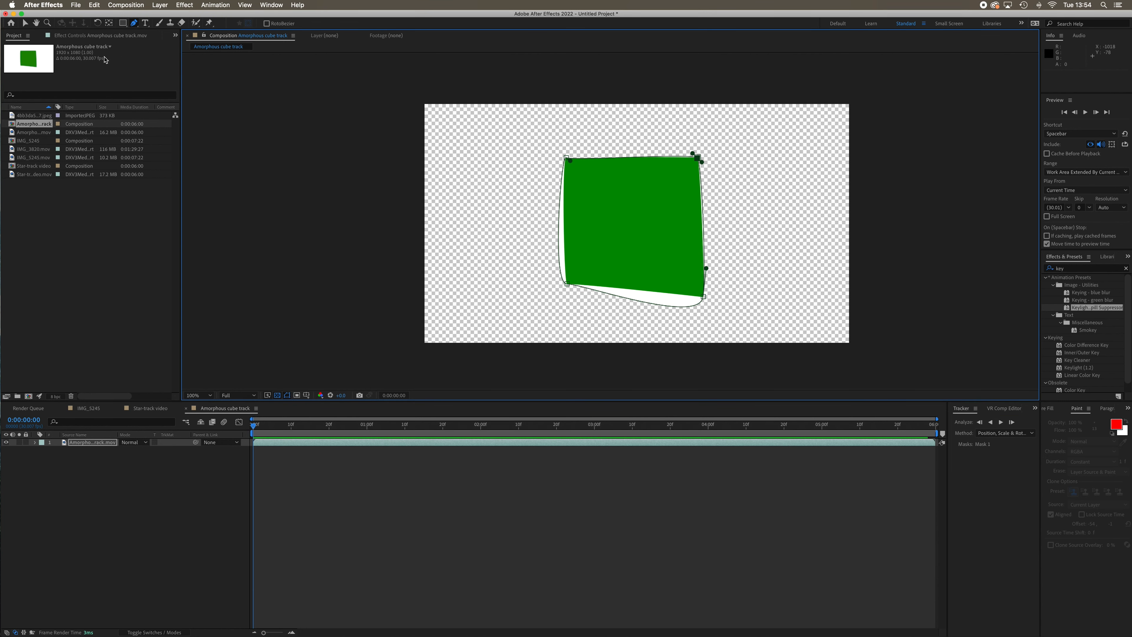
Step: Adjust the curve handle of the mask's upper-right vertex with the Selection tool
{"action": "left_click", "coordinate": [25, 23]}
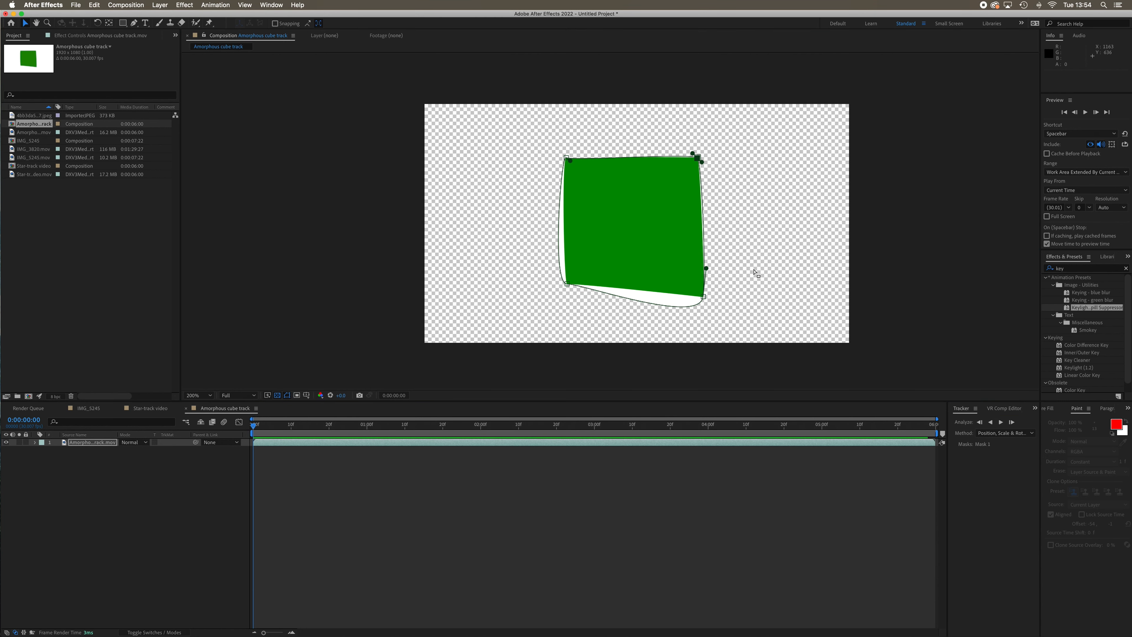
{"action": "key", "text": "period"}
{"action": "mouse_move", "coordinate": [793, 105]}
{"action": "left_mouse_down"}
{"action": "mouse_move", "coordinate": [814, 111]}
{"action": "mouse_move", "coordinate": [791, 98]}
{"action": "left_mouse_up"}
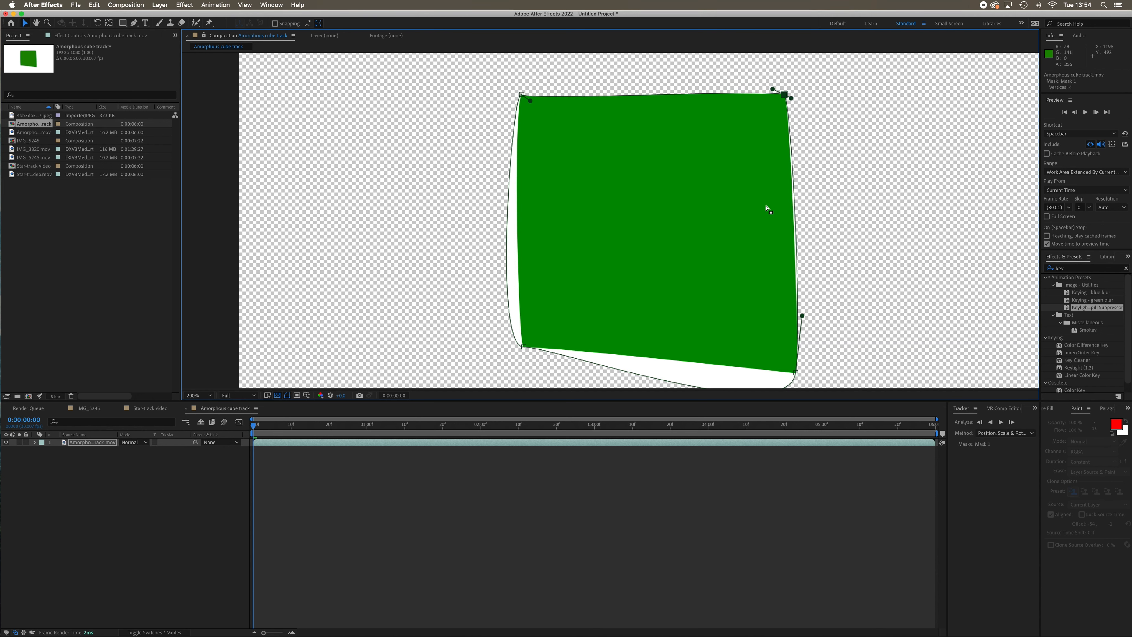
Step: Add a second copy of the Amorphous cube track.mov footage beneath the masked layer in the composition
{"action": "left_click", "coordinate": [61, 301]}
{"action": "left_click", "coordinate": [15, 117]}
{"action": "left_click_drag", "start_coordinate": [14, 133], "coordinate": [44, 518]}
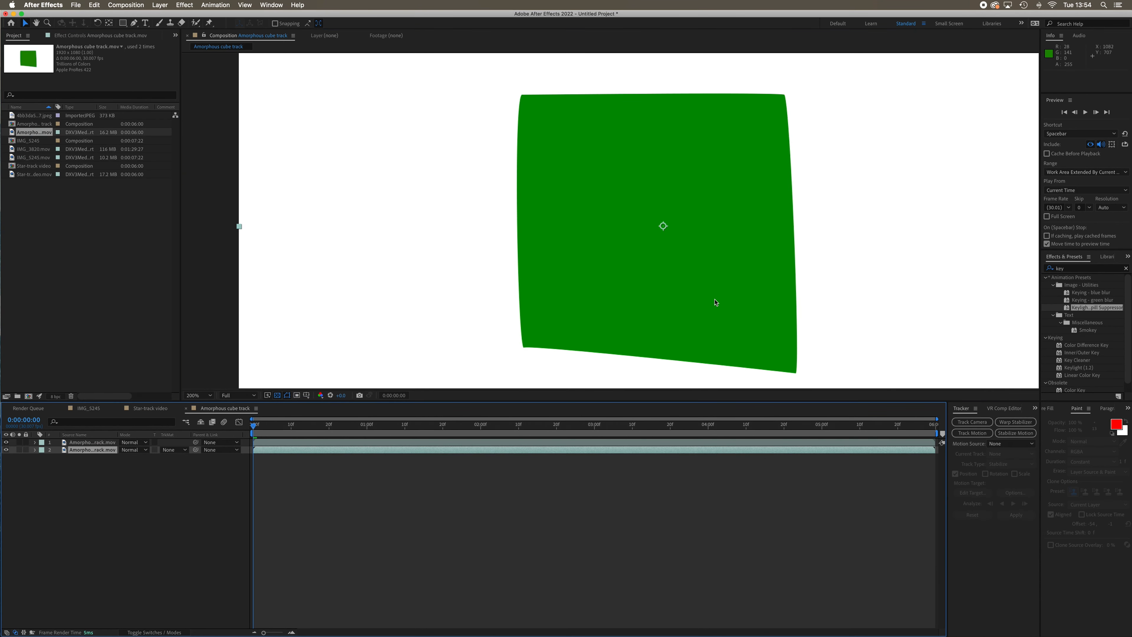
Step: Reshape the right edge of the top layer's mask with its curve handles to follow the green shape
{"action": "left_click", "coordinate": [75, 443]}
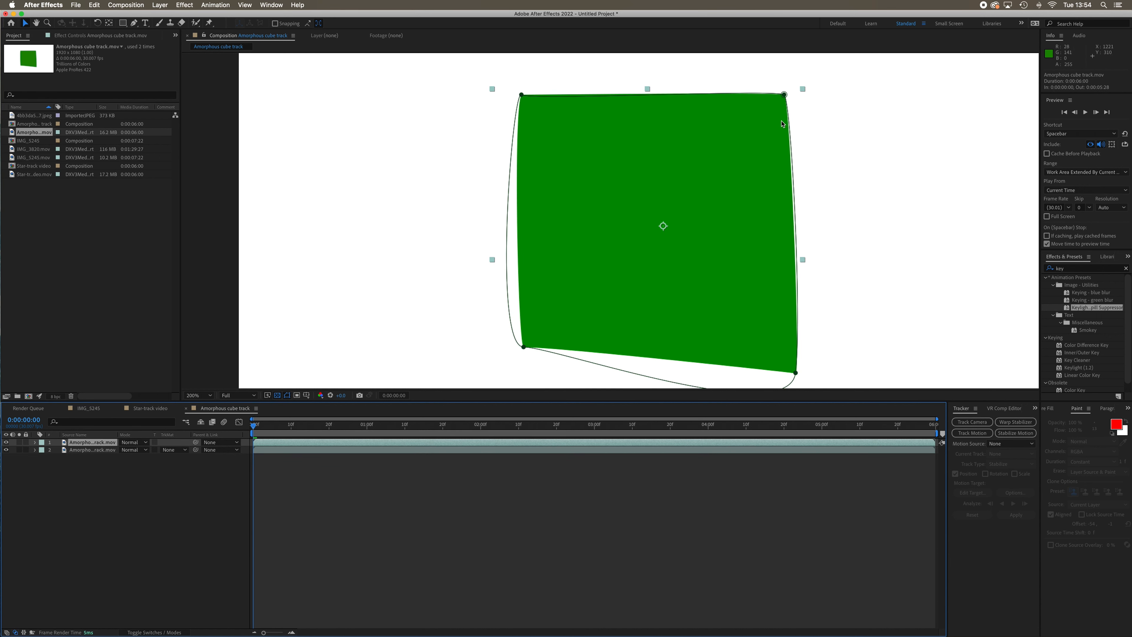
{"action": "left_click", "coordinate": [785, 95]}
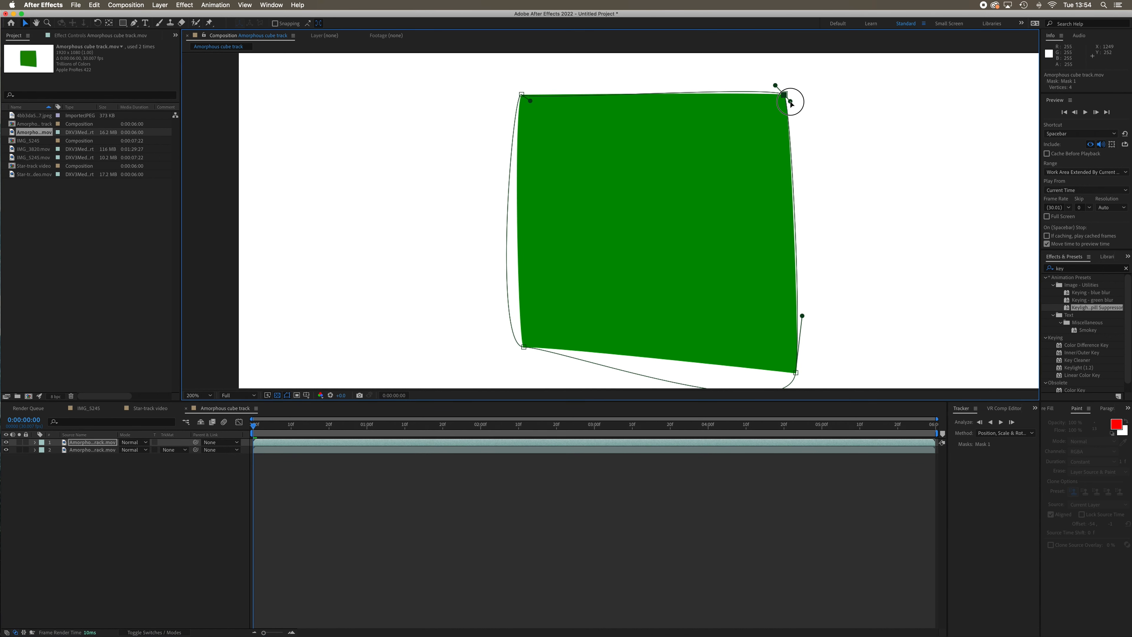
{"action": "left_click_drag", "start_coordinate": [803, 316], "coordinate": [800, 314]}
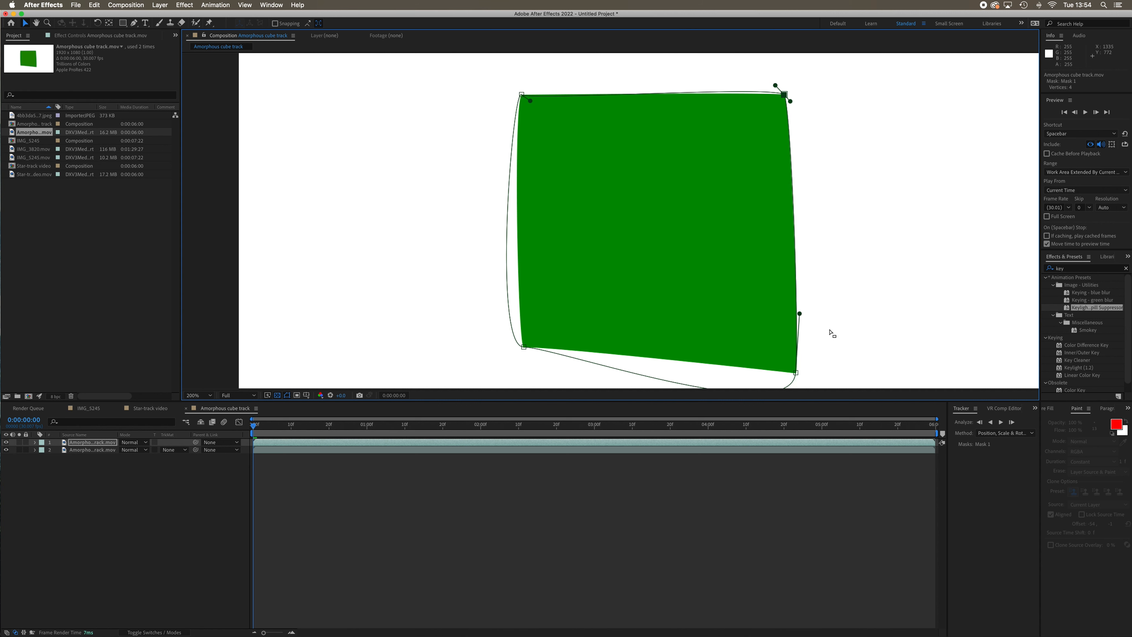
Step: Align the mask's bottom edge with the green shape by adjusting the lower-right vertex's curve handle
{"action": "left_click_drag", "start_coordinate": [849, 358], "coordinate": [864, 231]}
{"action": "left_click", "coordinate": [813, 243]}
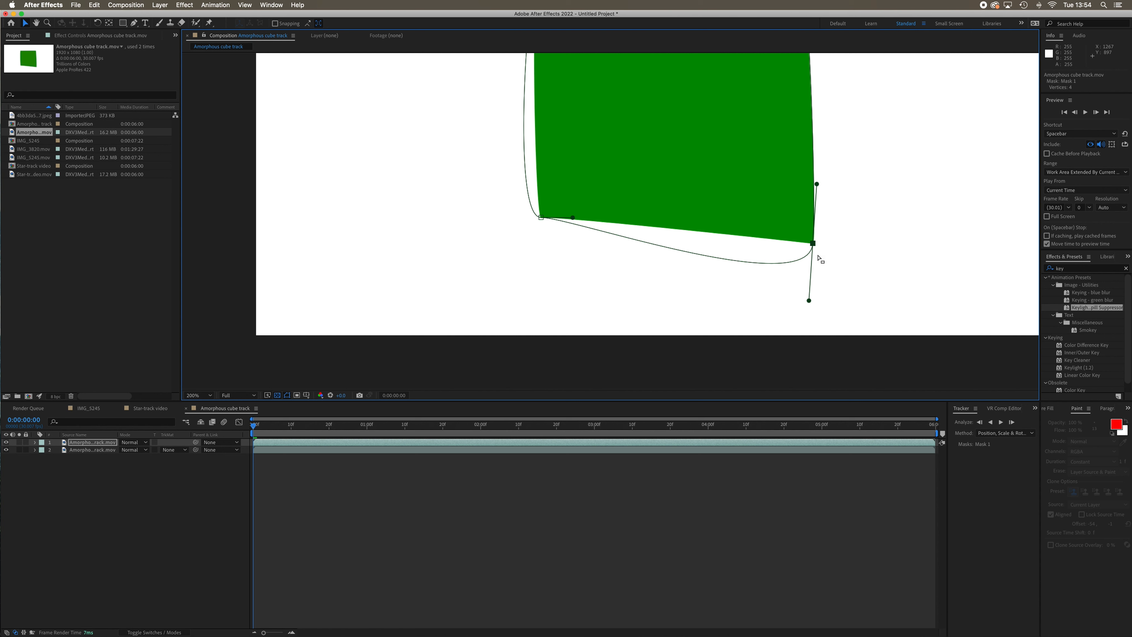
{"action": "left_click_drag", "start_coordinate": [810, 302], "coordinate": [750, 285]}
{"action": "key", "text": "super+z"}
{"action": "left_click_drag", "start_coordinate": [809, 301], "coordinate": [783, 346]}
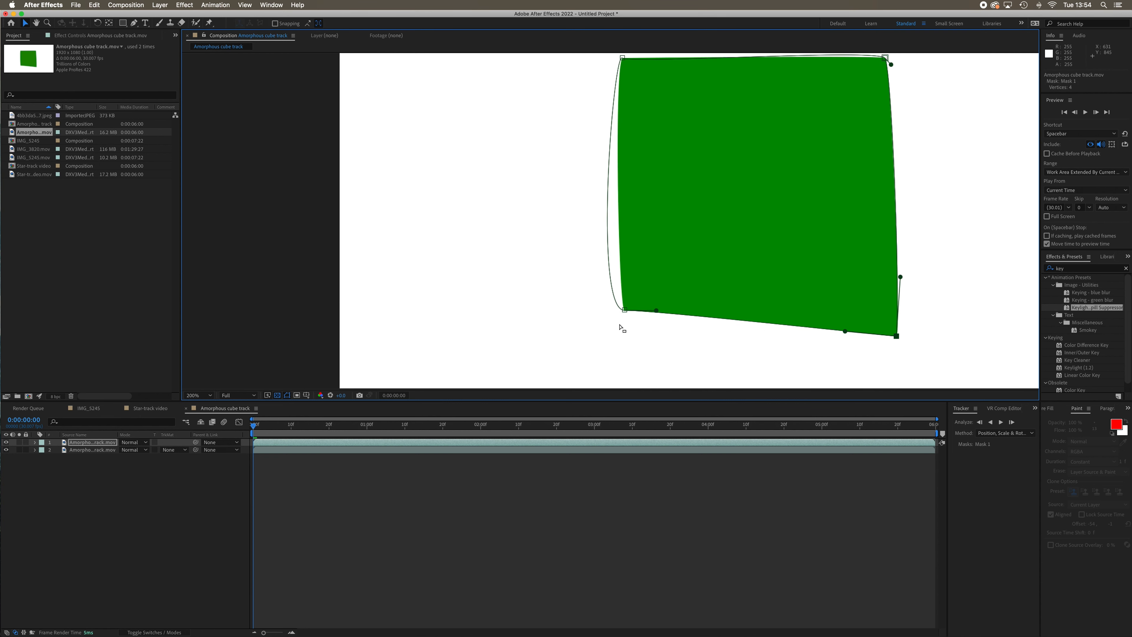
Step: Fit the mask's left edge to the green shape by adjusting the curve handles of the lower-left and upper-left vertices
{"action": "left_click", "coordinate": [624, 310]}
{"action": "left_click_drag", "start_coordinate": [593, 310], "coordinate": [615, 276]}
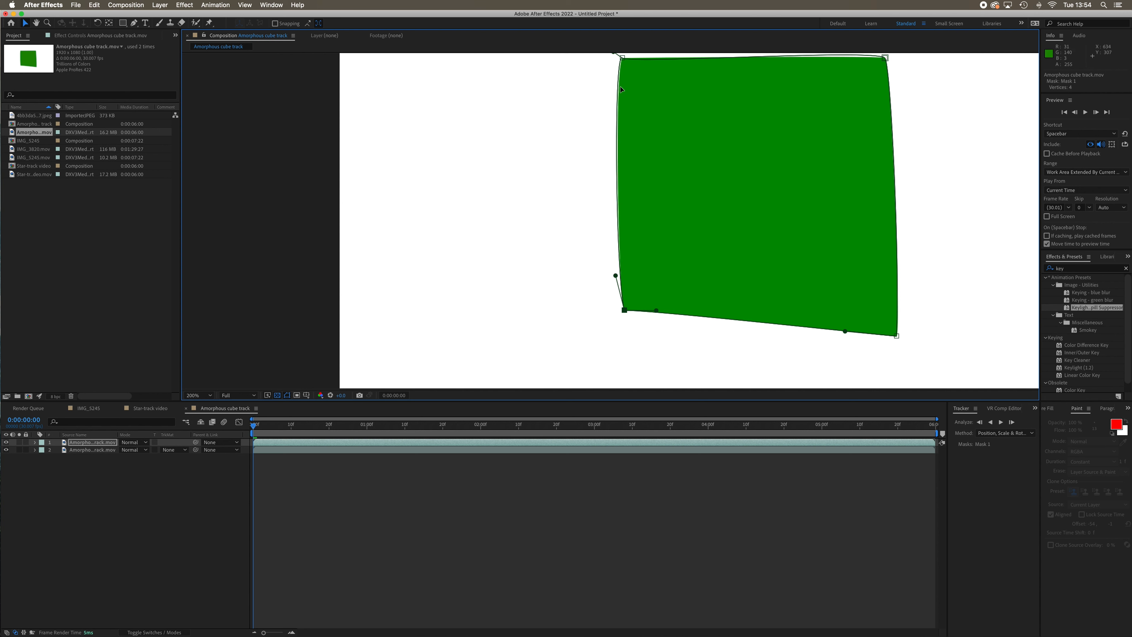
{"action": "left_click_drag", "start_coordinate": [664, 116], "coordinate": [674, 162]}
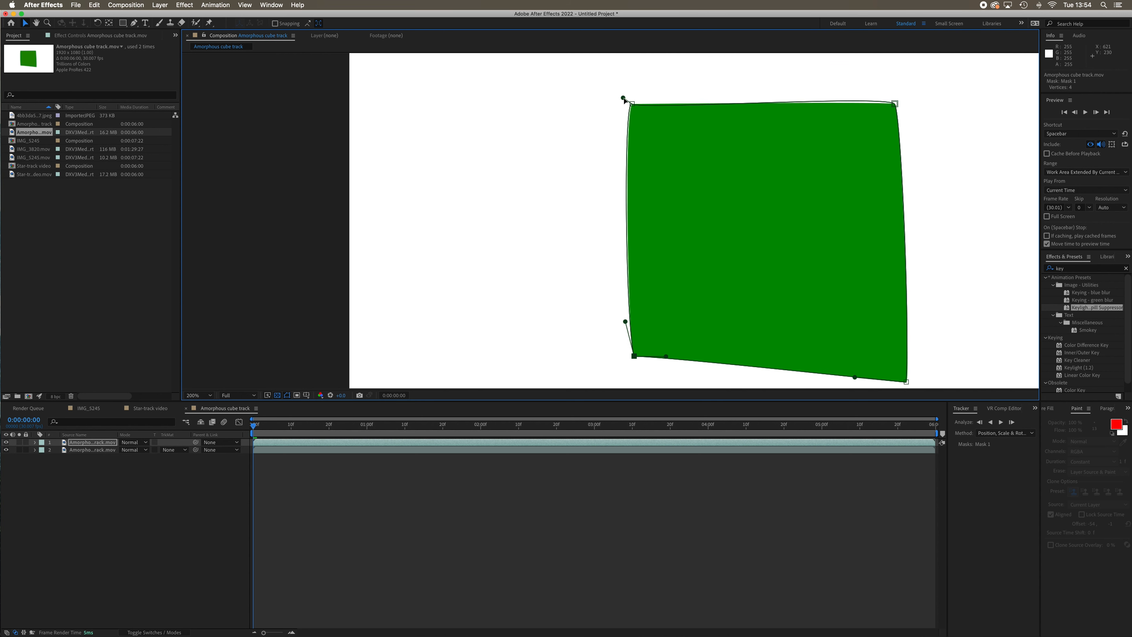
{"action": "left_click_drag", "start_coordinate": [624, 98], "coordinate": [625, 99]}
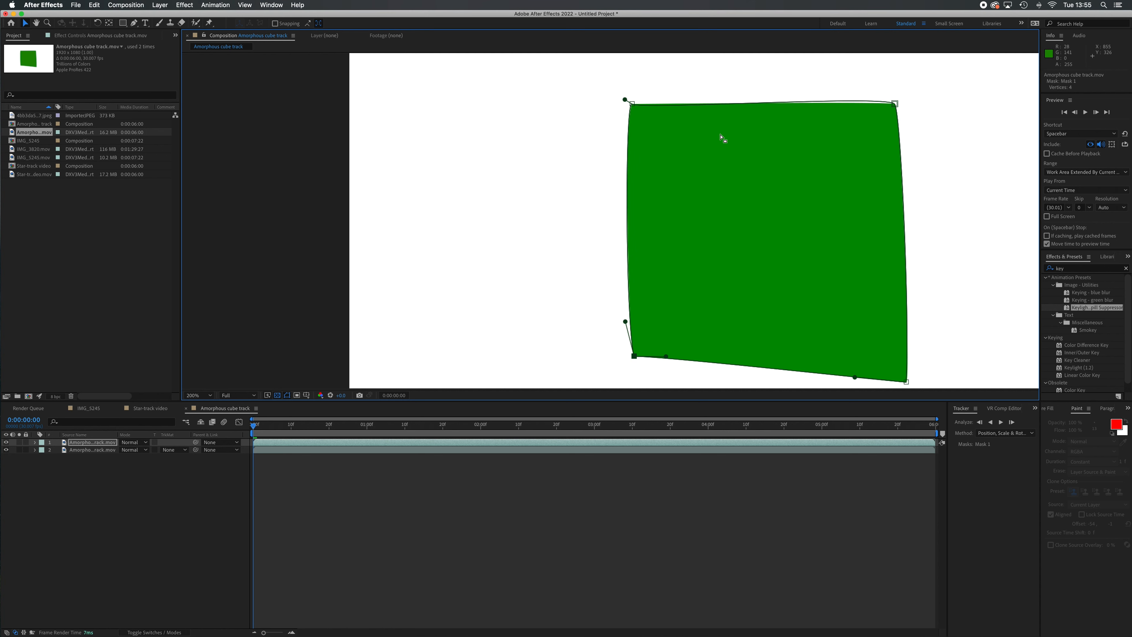
Step: Fit the mask's top edge to the green shape by adjusting the curve handles of both upper vertices
{"action": "left_click", "coordinate": [635, 104]}
{"action": "left_click_drag", "start_coordinate": [642, 111], "coordinate": [642, 107]}
{"action": "left_click_drag", "start_coordinate": [885, 95], "coordinate": [885, 101]}
{"action": "left_click_drag", "start_coordinate": [642, 107], "coordinate": [650, 107]}
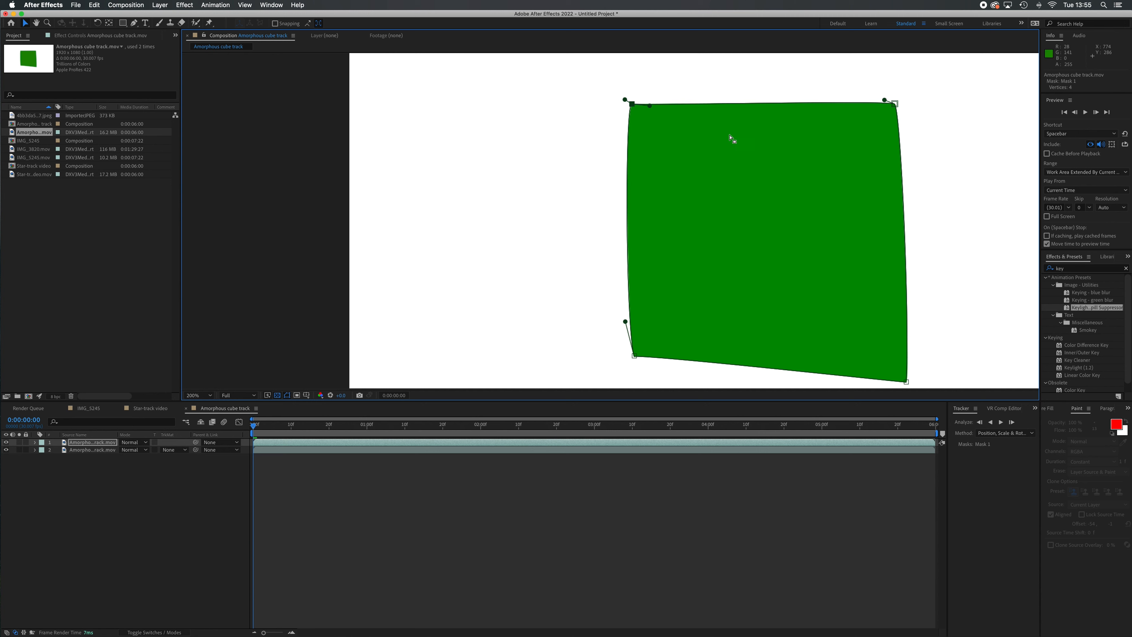
Step: Hide the unmasked bottom layer briefly to check the mask's fit, and show it again
{"action": "left_click", "coordinate": [6, 450]}
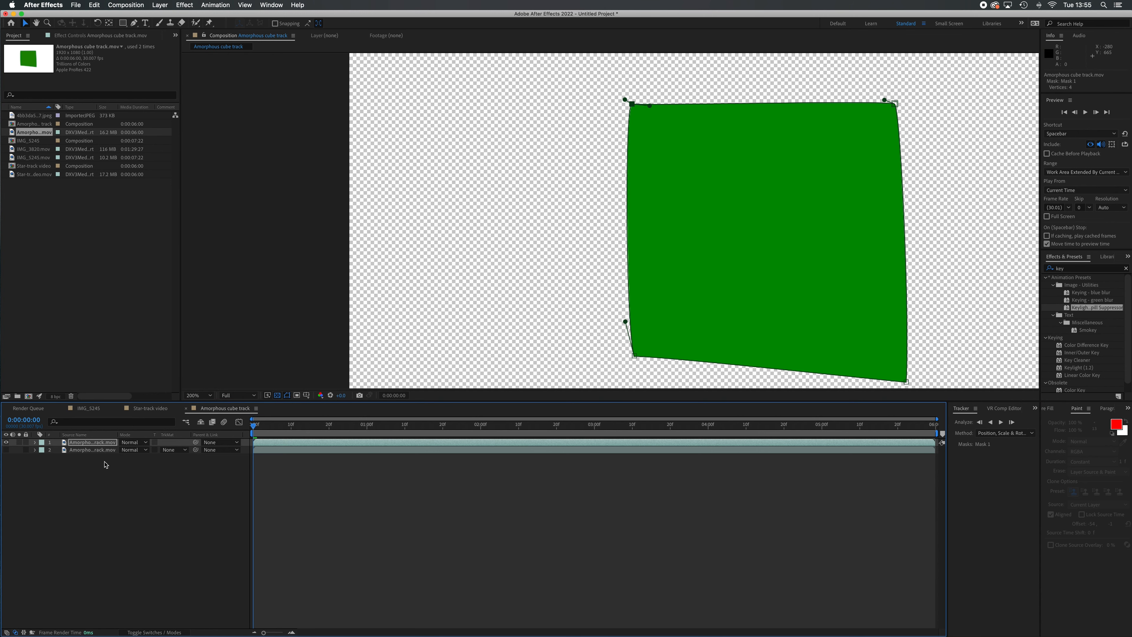
{"action": "left_click", "coordinate": [6, 450]}
{"action": "key", "text": "h"}
{"action": "left_click_drag", "start_coordinate": [733, 308], "coordinate": [599, 269]}
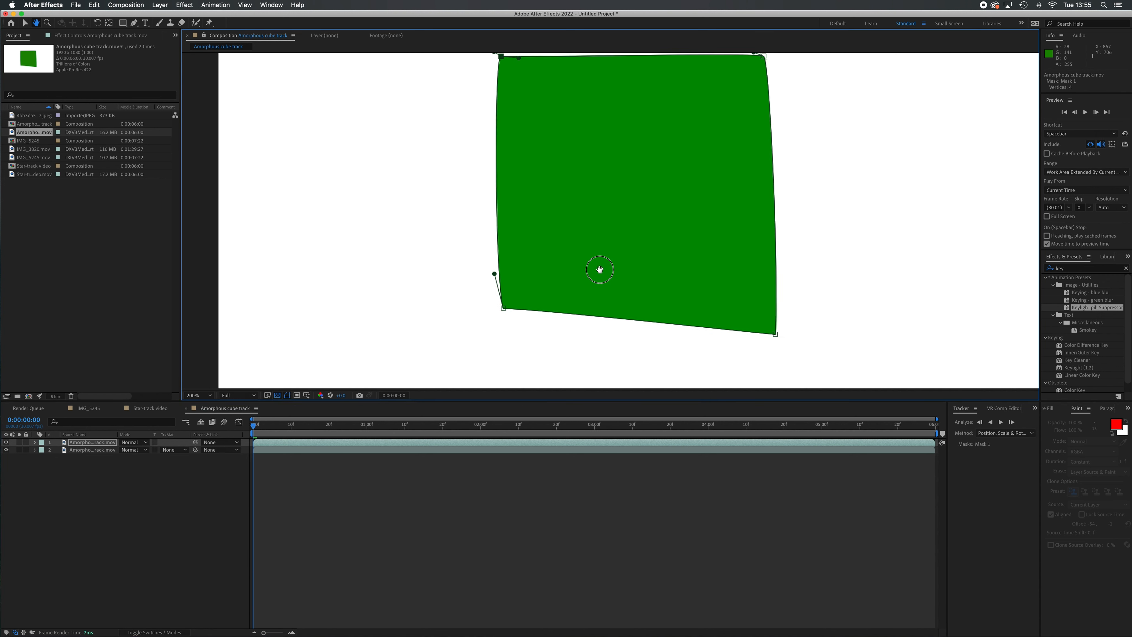
{"action": "key", "text": "v"}
{"action": "key", "text": "slash"}
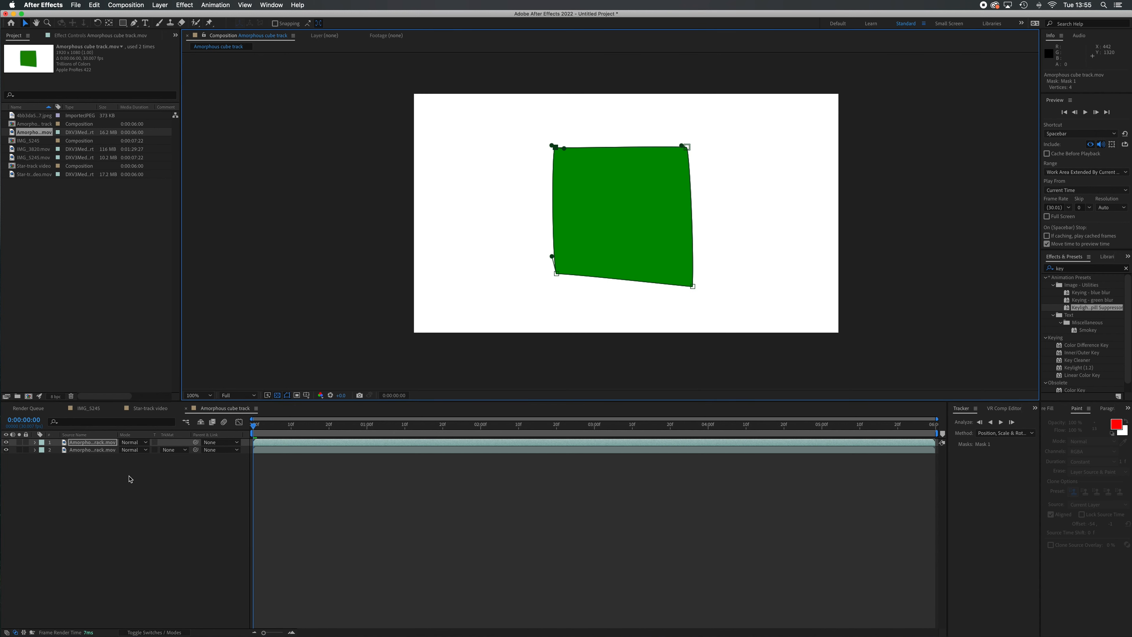
Step: Expand the top layer's masks and select Mask 1 with its properties shown
{"action": "left_click", "coordinate": [35, 442]}
{"action": "left_click", "coordinate": [62, 451]}
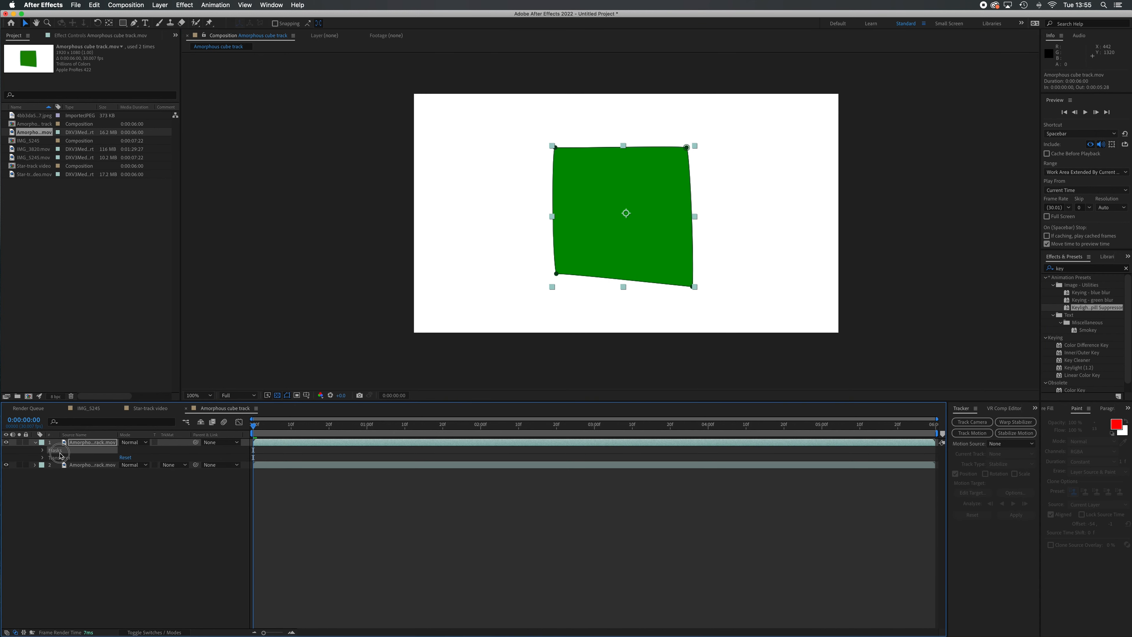
{"action": "left_click", "coordinate": [43, 450]}
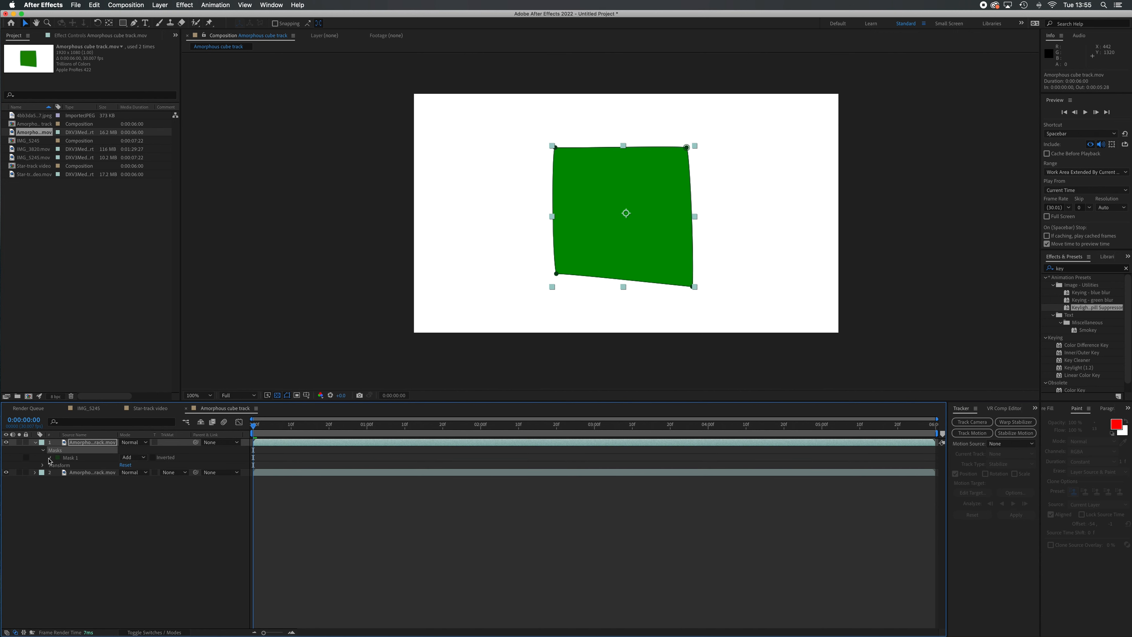
{"action": "left_click", "coordinate": [50, 458]}
{"action": "left_click", "coordinate": [70, 457]}
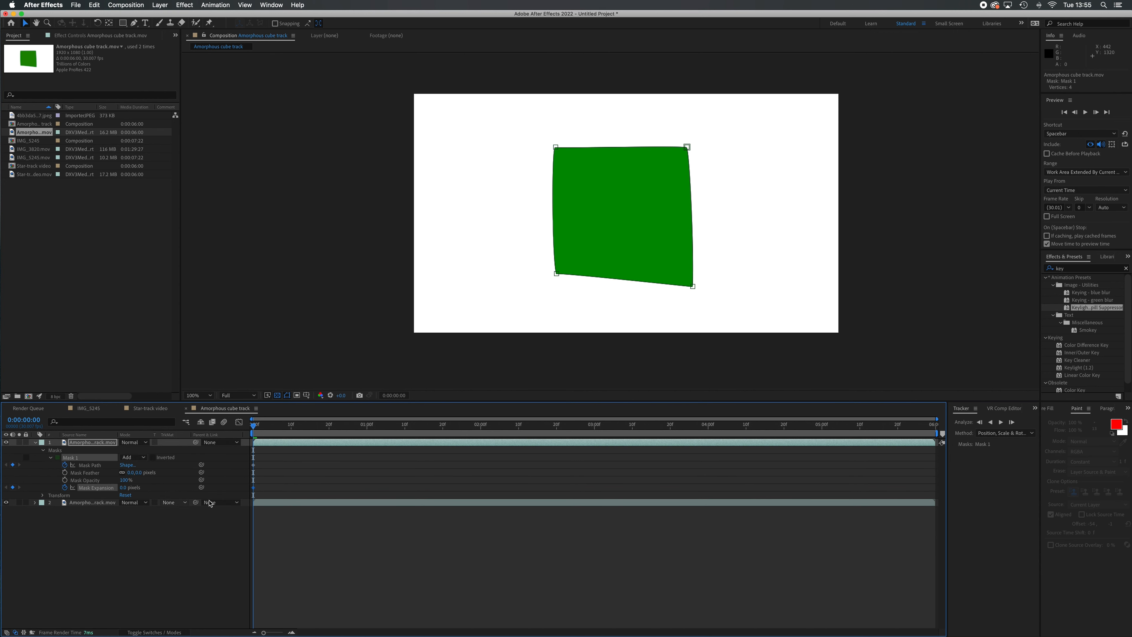
Step: At 0:00:02:00, fit the mask's top and right edges to the green shape by adjusting the upper and lower-right vertices' curve handles
{"action": "left_click_drag", "start_coordinate": [258, 430], "coordinate": [486, 467]}
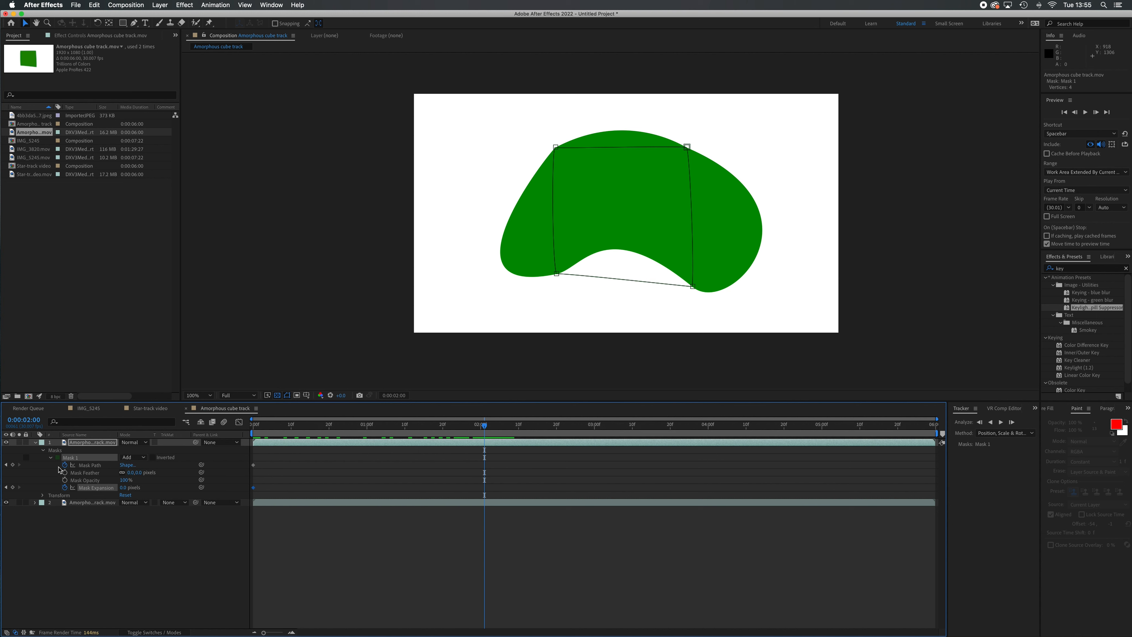
{"action": "left_click", "coordinate": [687, 147]}
{"action": "left_click_drag", "start_coordinate": [683, 149], "coordinate": [616, 111]}
{"action": "left_click_drag", "start_coordinate": [564, 148], "coordinate": [569, 144]}
{"action": "left_click_drag", "start_coordinate": [690, 151], "coordinate": [821, 209]}
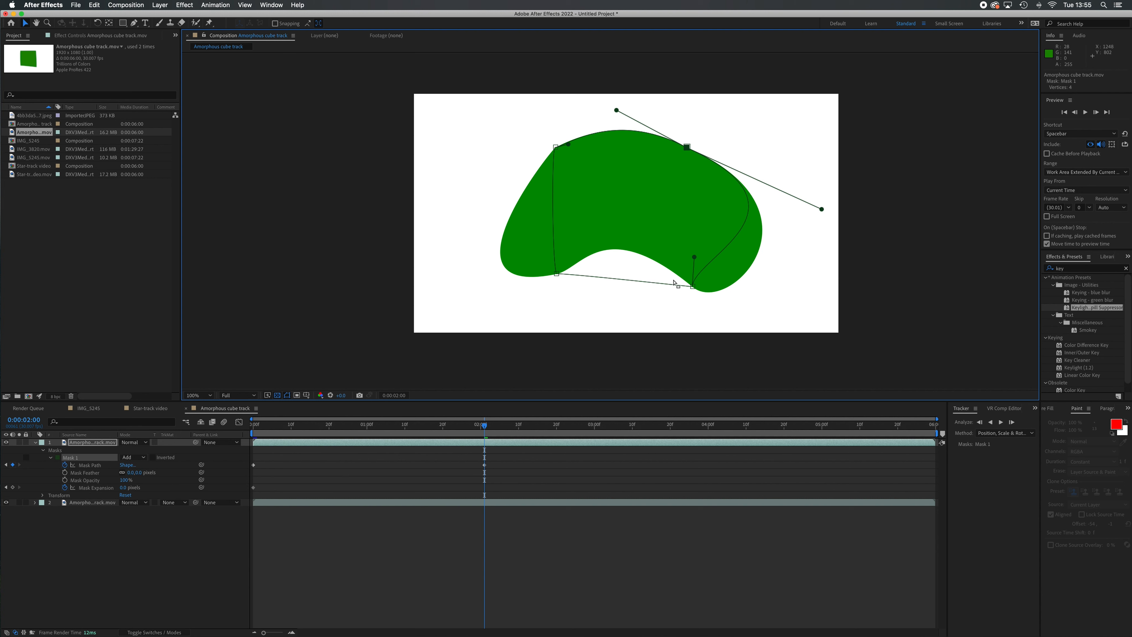
{"action": "left_click_drag", "start_coordinate": [697, 261], "coordinate": [735, 319]}
{"action": "left_click_drag", "start_coordinate": [822, 208], "coordinate": [830, 212]}
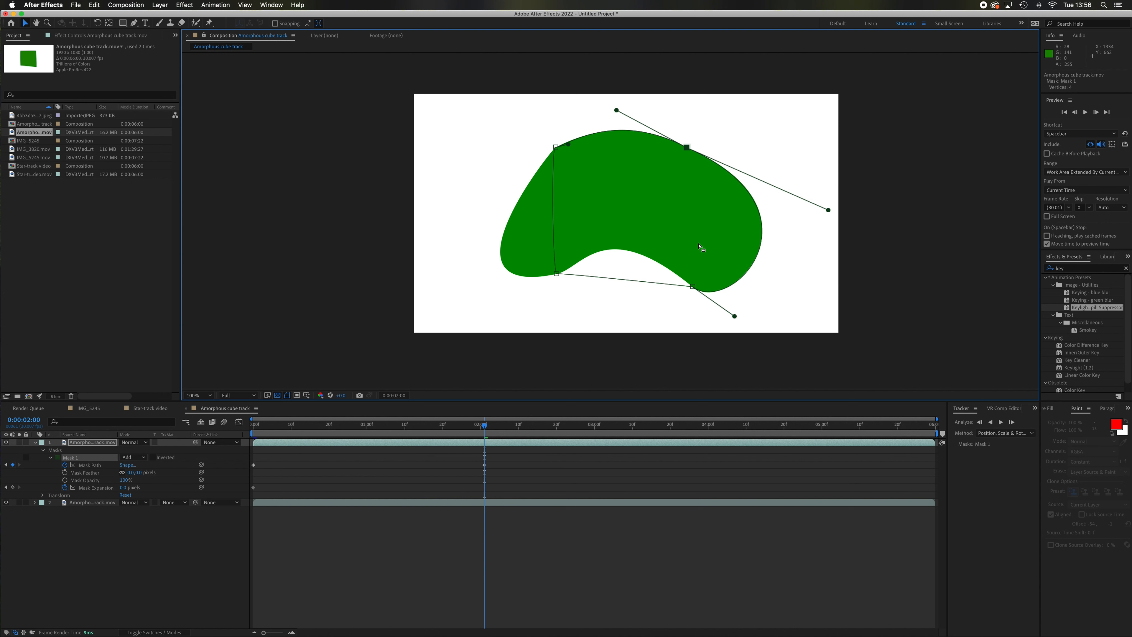
Step: Fit the mask's bottom and left edges to the green shape at 0:00:02:00 by adjusting the lower and upper-left vertices' curve handles
{"action": "left_click", "coordinate": [692, 287]}
{"action": "left_click_drag", "start_coordinate": [666, 285], "coordinate": [606, 211]}
{"action": "left_click", "coordinate": [559, 275]}
{"action": "left_click_drag", "start_coordinate": [551, 258], "coordinate": [434, 304]}
{"action": "left_click", "coordinate": [554, 147]}
{"action": "left_click_drag", "start_coordinate": [553, 147], "coordinate": [553, 150]}
{"action": "left_click_drag", "start_coordinate": [433, 302], "coordinate": [434, 300]}
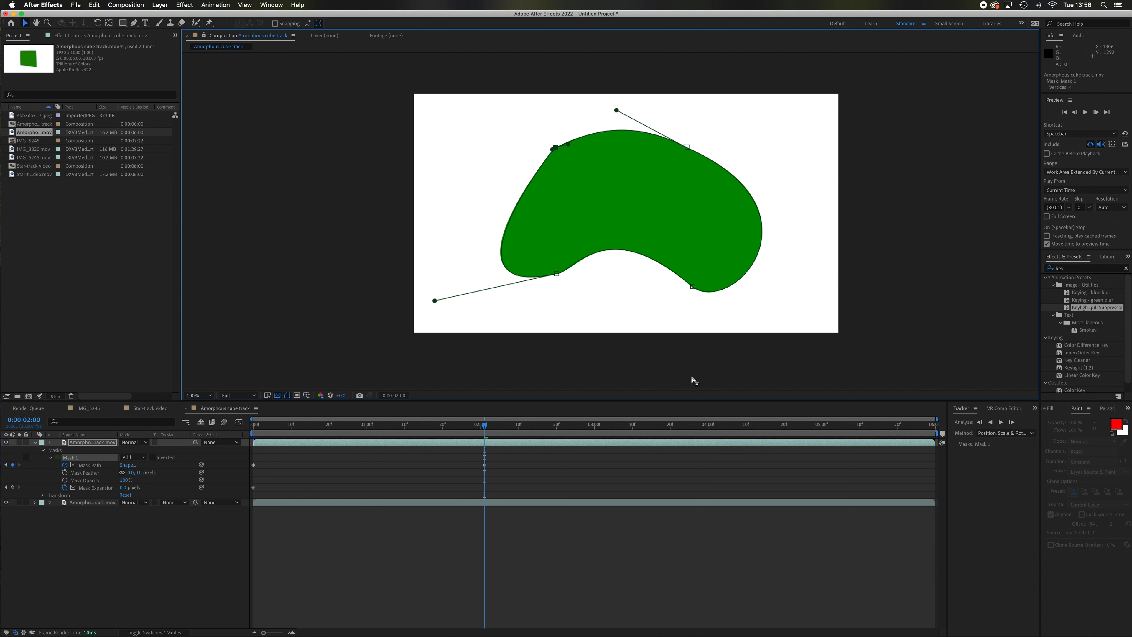
Step: Hide the unmasked bottom layer and preview the mask animation from the start of the timeline
{"action": "left_click_drag", "start_coordinate": [487, 429], "coordinate": [253, 428]}
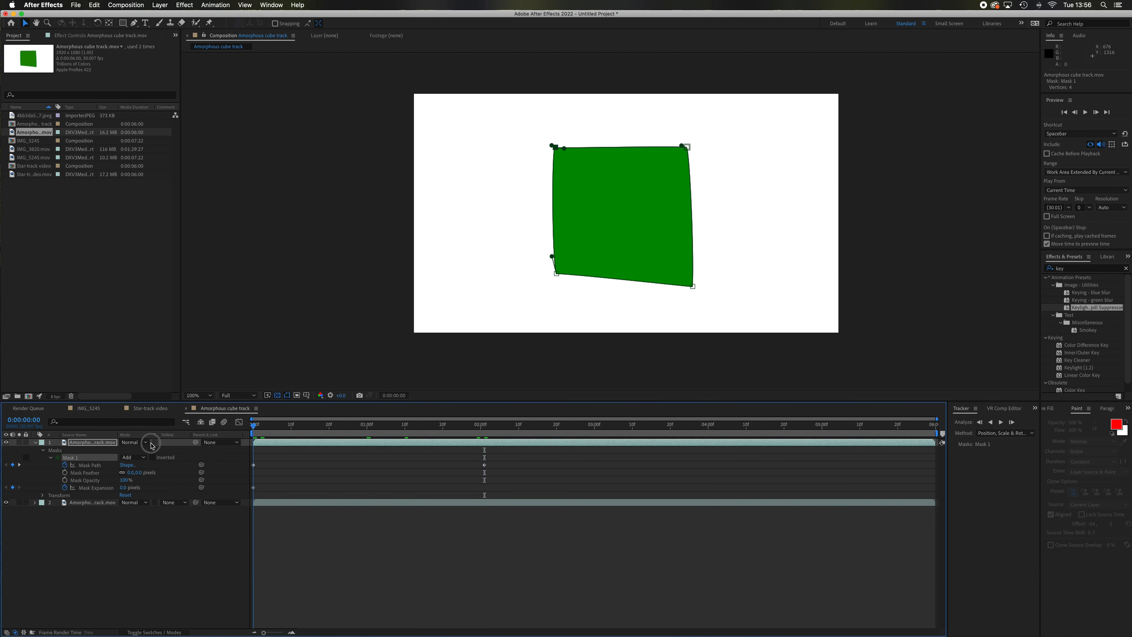
{"action": "left_click", "coordinate": [6, 502]}
{"action": "key", "text": "space"}
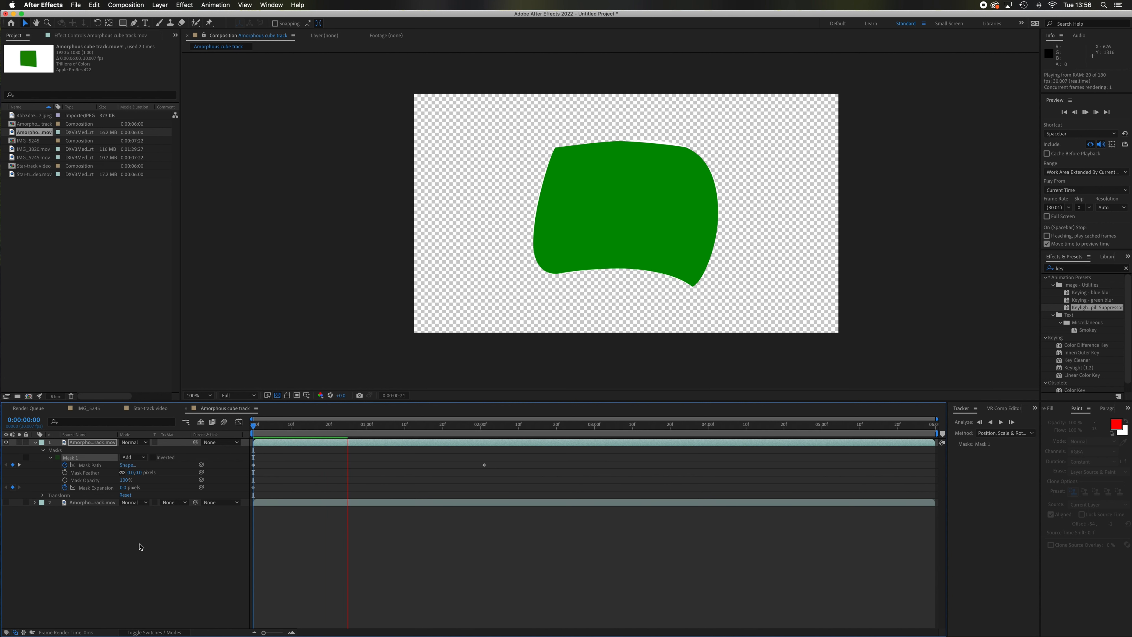
{"action": "key", "text": "space"}
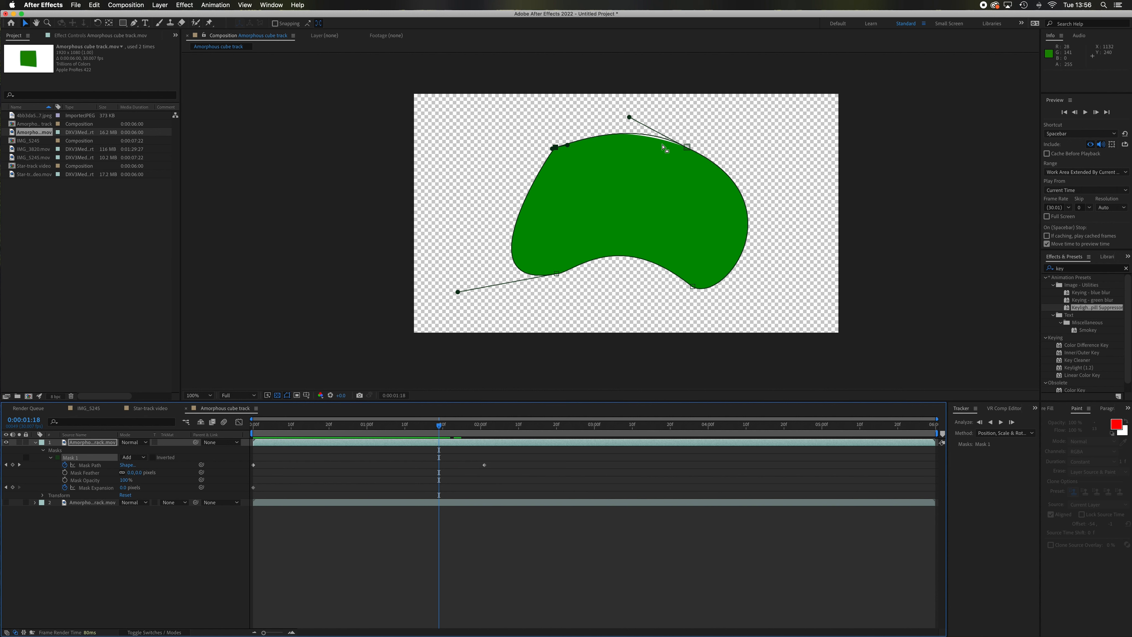
Step: Try to fit the mask's top edge at 0:00:00:29 by extending the upper-right vertex's curve handle
{"action": "left_click_drag", "start_coordinate": [436, 430], "coordinate": [367, 437]}
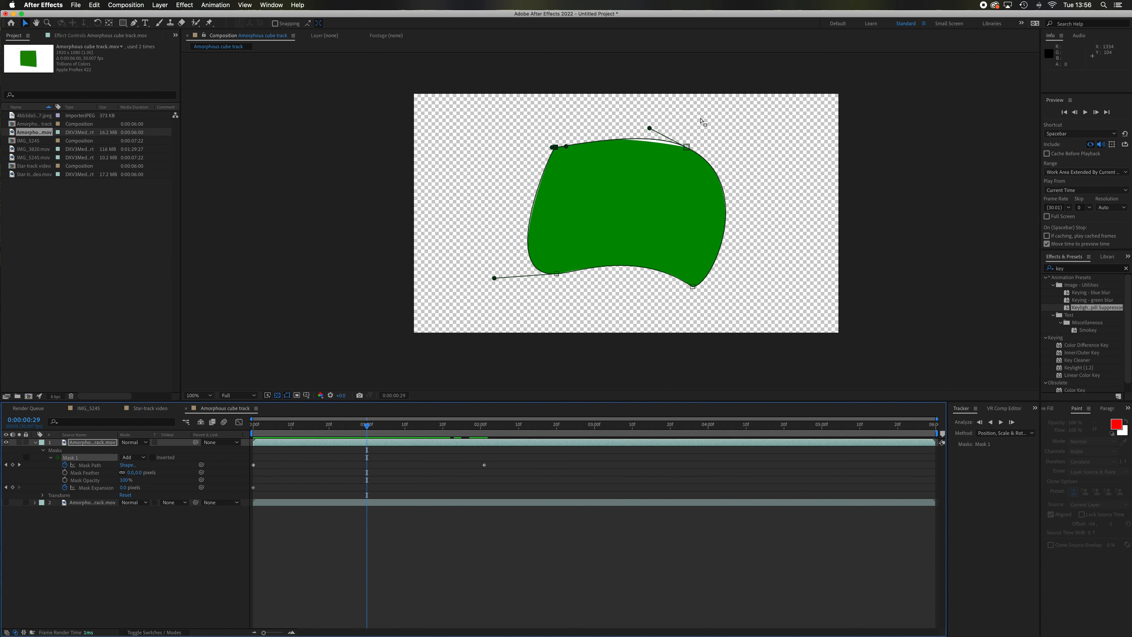
{"action": "left_click_drag", "start_coordinate": [651, 129], "coordinate": [576, 129]}
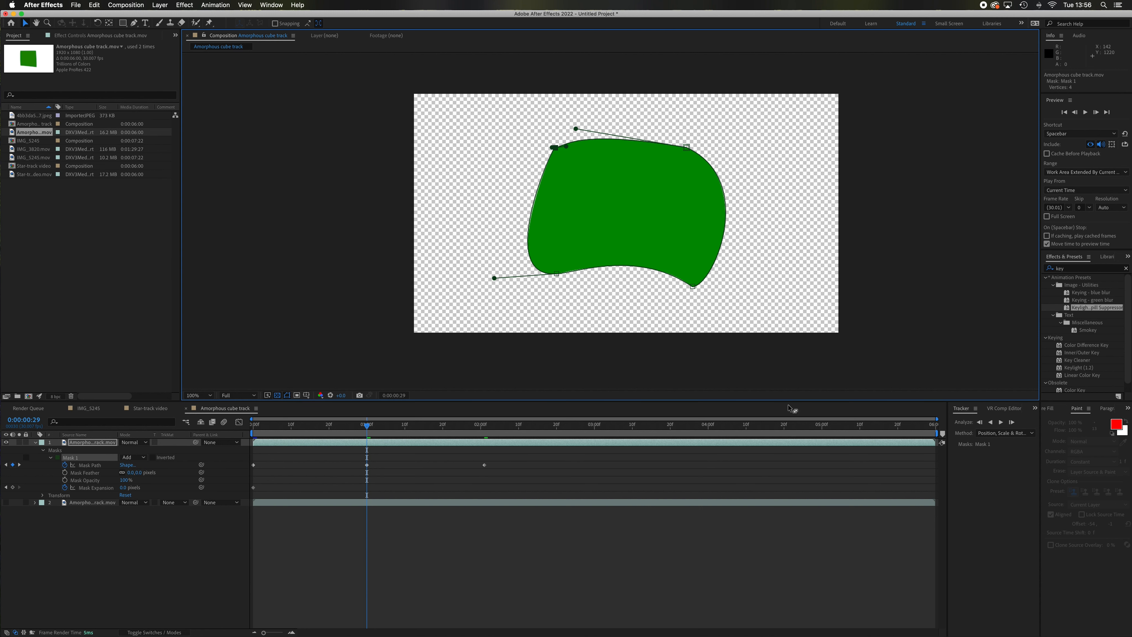
Step: Undo the latest mask path edits and delete Mask 1 from the top layer
{"action": "key", "text": "super+z"}
{"action": "key", "text": "super+z"}
{"action": "key", "text": "super+z"}
{"action": "key", "text": "super+z"}
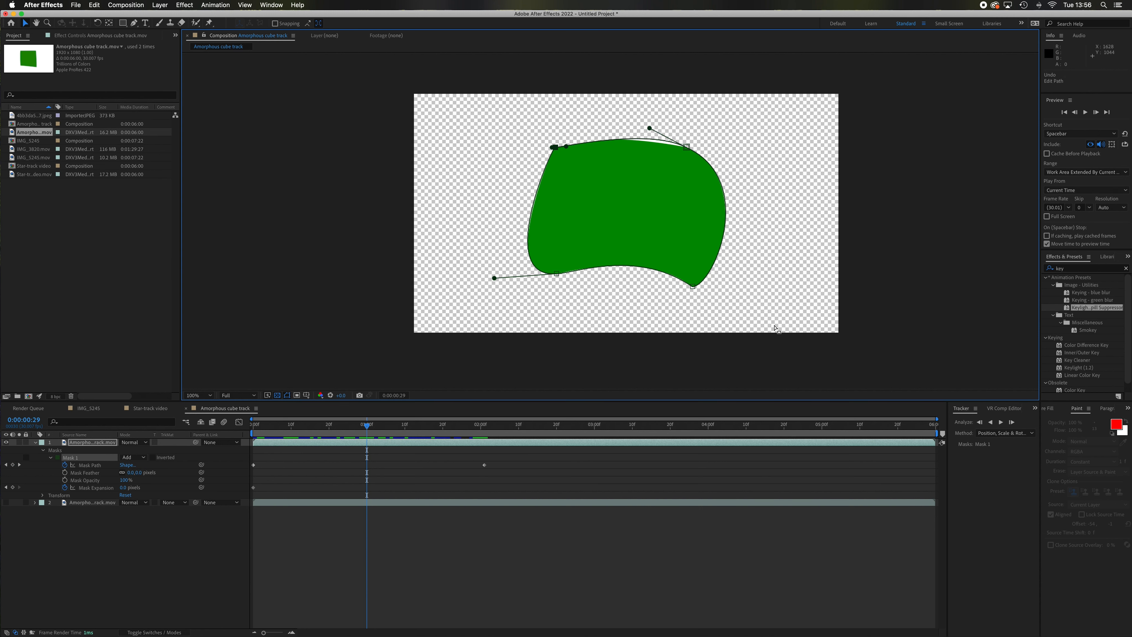
{"action": "key", "text": "super+z"}
{"action": "key", "text": "super+z"}
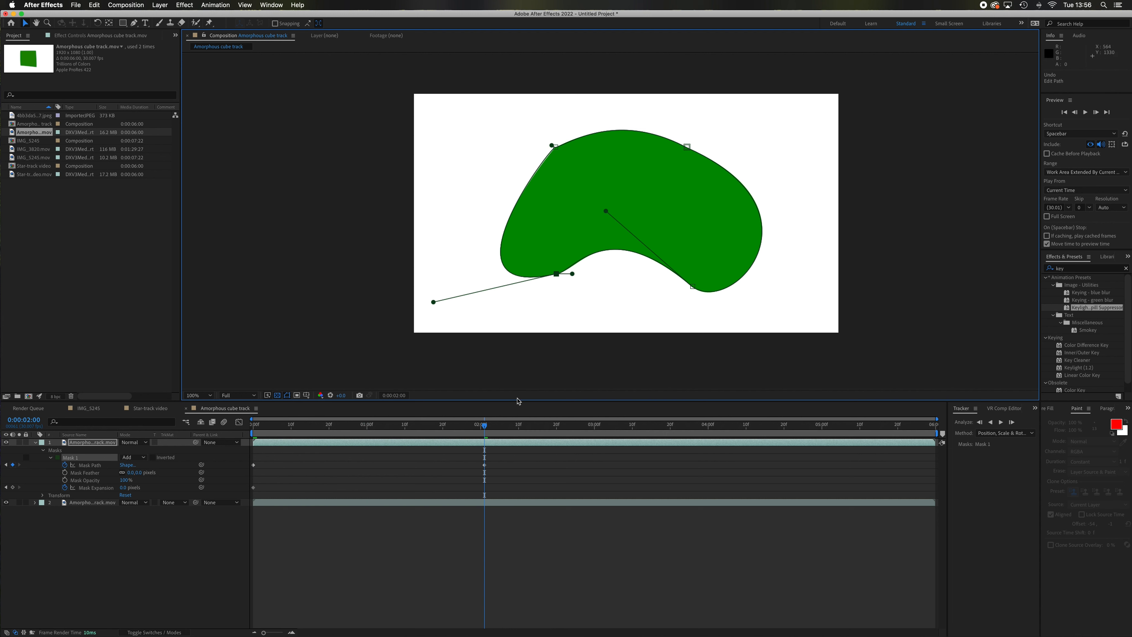
{"action": "left_click", "coordinate": [78, 538]}
{"action": "left_click", "coordinate": [82, 458]}
{"action": "key", "text": "Delete"}
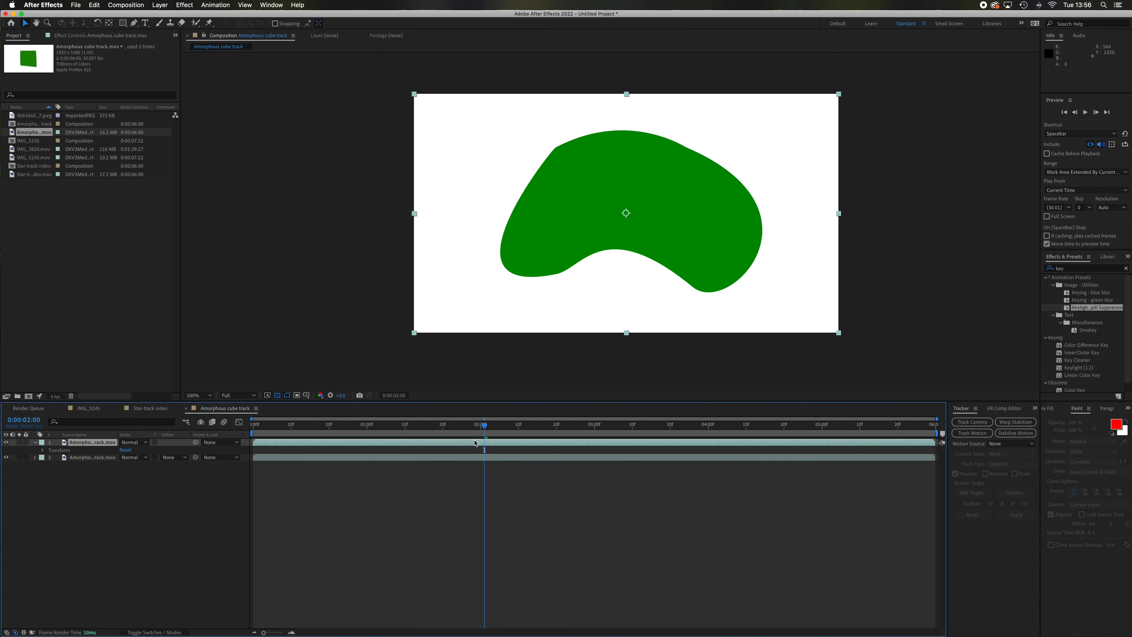
Step: Return to the first frame with the Roto Brush tool active, and delete the duplicate bottom layer
{"action": "left_click_drag", "start_coordinate": [486, 429], "coordinate": [253, 429]}
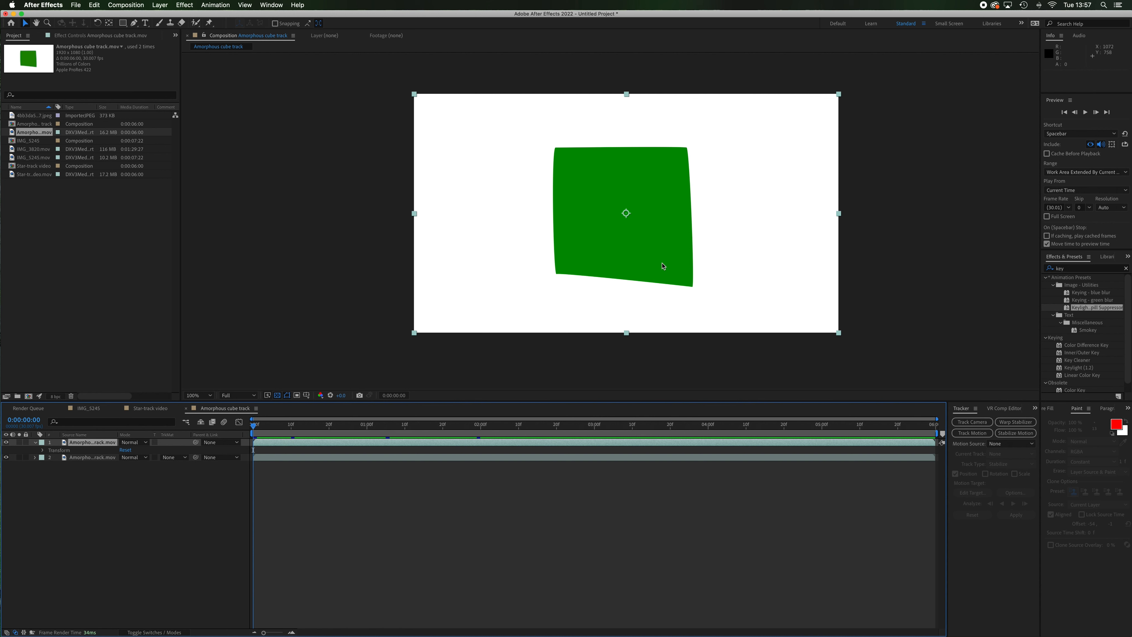
{"action": "key", "text": "alt+w"}
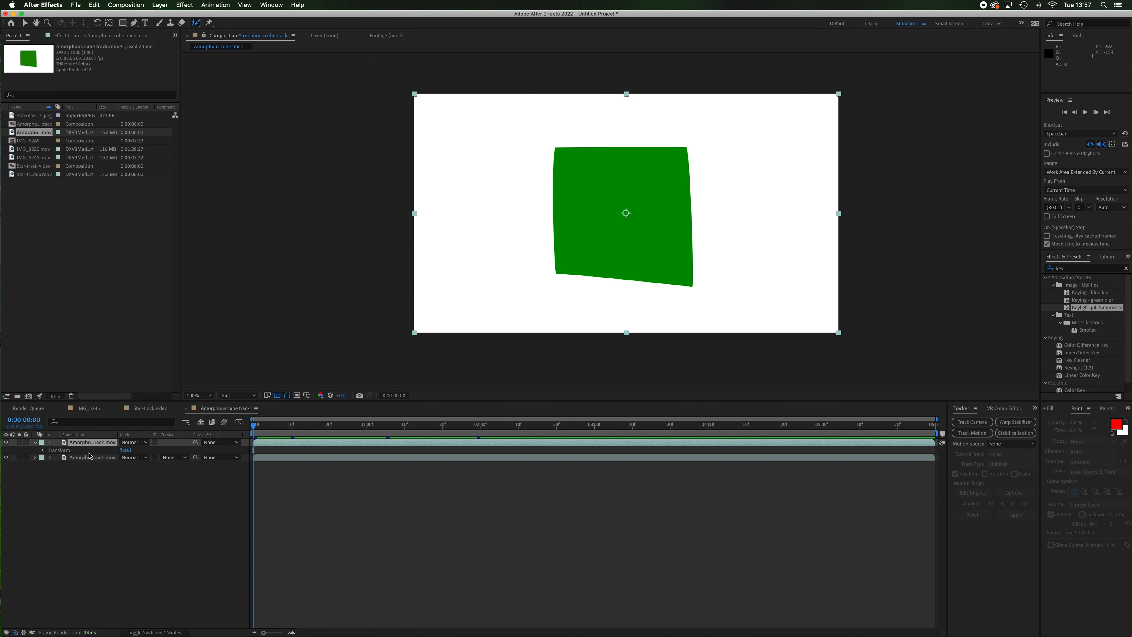
{"action": "left_click", "coordinate": [79, 459]}
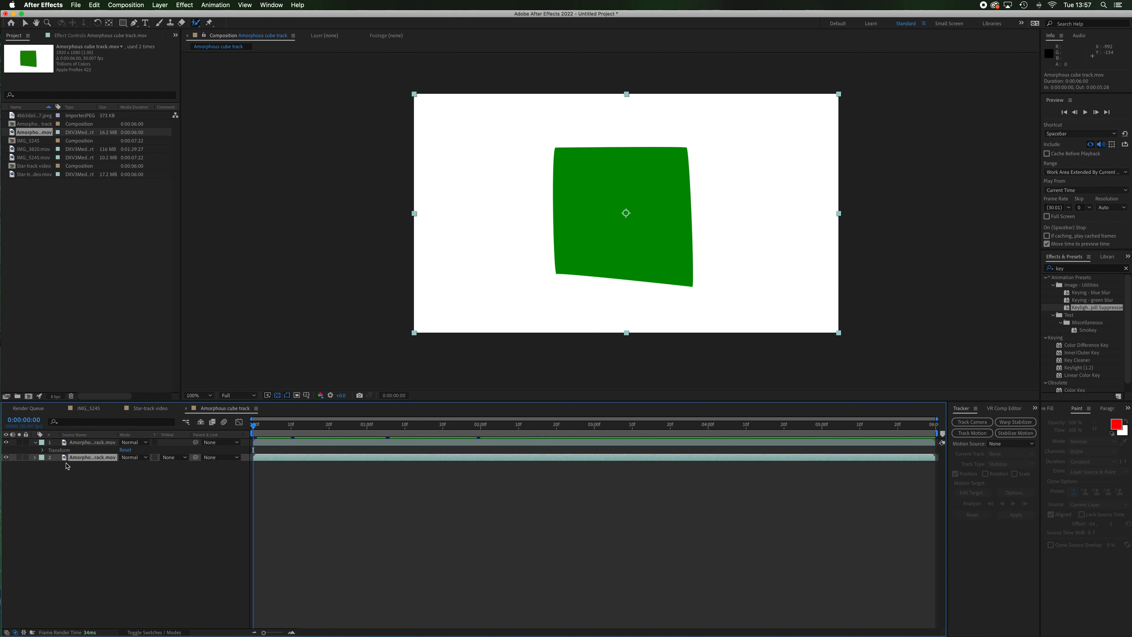
{"action": "key", "text": "Delete"}
Step: Open the remaining footage layer in its Layer view and paint a Roto Brush foreground stroke over the green shape
{"action": "left_click", "coordinate": [77, 446]}
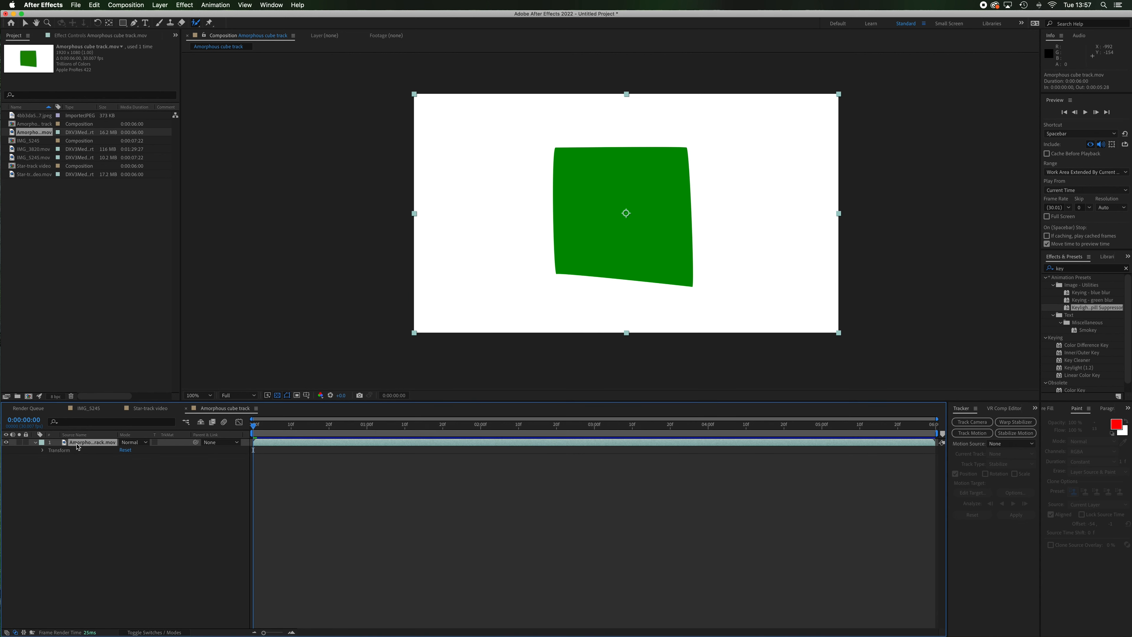
{"action": "left_click", "coordinate": [36, 443]}
{"action": "double_click", "coordinate": [606, 239]}
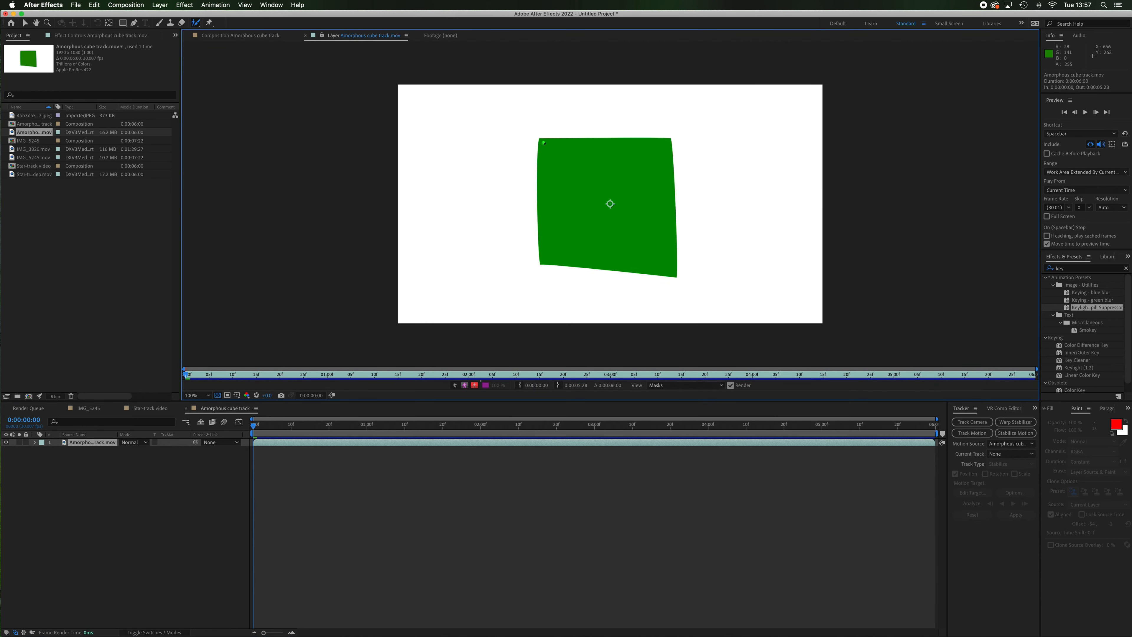
{"action": "mouse_move", "coordinate": [544, 143]}
{"action": "left_mouse_down"}
{"action": "mouse_move", "coordinate": [543, 257]}
{"action": "mouse_move", "coordinate": [671, 271]}
{"action": "mouse_move", "coordinate": [667, 140]}
{"action": "mouse_move", "coordinate": [545, 142]}
{"action": "left_mouse_up"}
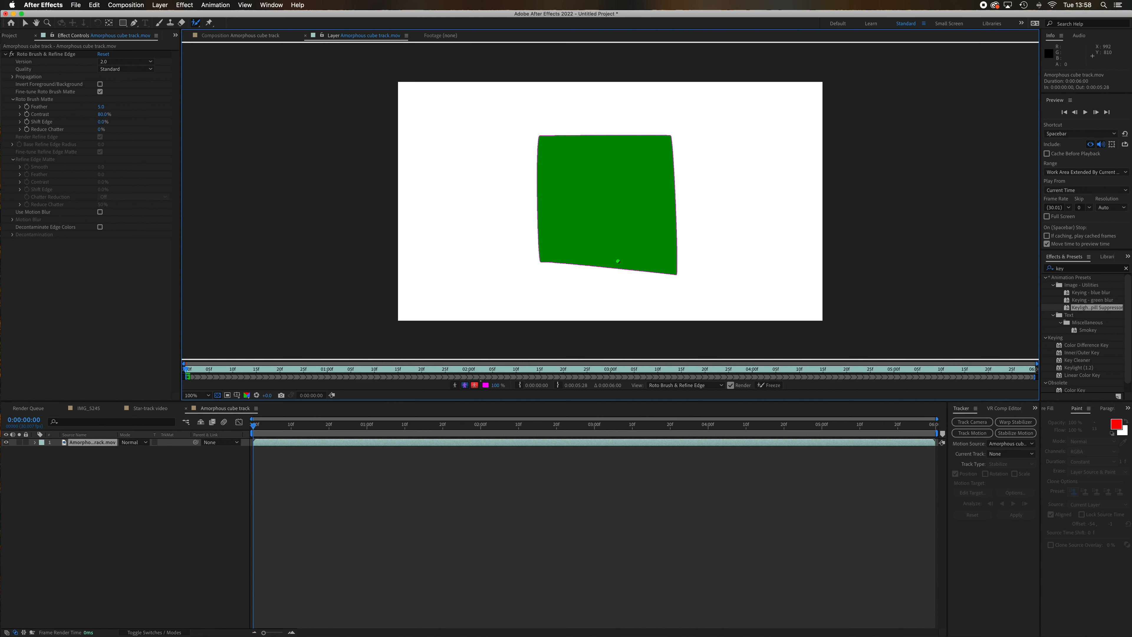
Step: Correct the Roto Brush boundary along the green shape's bottom edge with additional foreground and background strokes
{"action": "mouse_move", "coordinate": [564, 252]}
{"action": "left_mouse_down"}
{"action": "mouse_move", "coordinate": [585, 270]}
{"action": "mouse_move", "coordinate": [641, 268]}
{"action": "left_mouse_up"}
{"action": "mouse_move", "coordinate": [574, 270]}
{"action": "left_mouse_down"}
{"action": "mouse_move", "coordinate": [634, 274]}
{"action": "mouse_move", "coordinate": [587, 267]}
{"action": "left_mouse_up"}
{"action": "key", "text": "period"}
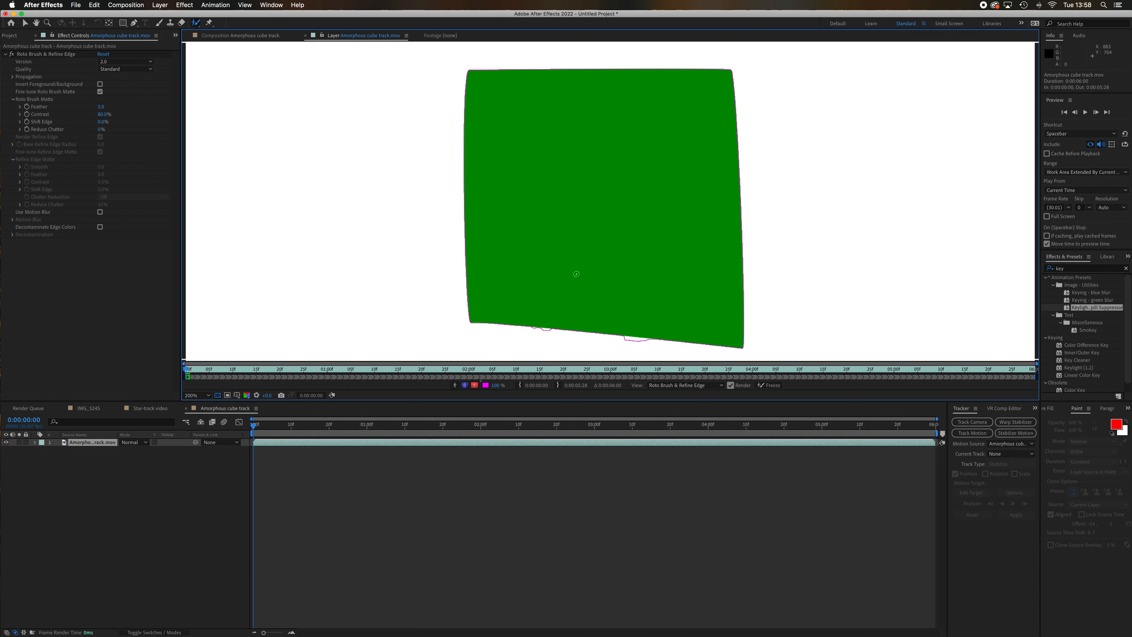
{"action": "mouse_move", "coordinate": [530, 330]}
{"action": "left_mouse_down"}
{"action": "mouse_move", "coordinate": [661, 340]}
{"action": "mouse_move", "coordinate": [634, 339]}
{"action": "mouse_move", "coordinate": [653, 338]}
{"action": "mouse_move", "coordinate": [635, 324]}
{"action": "left_mouse_up"}
{"action": "mouse_move", "coordinate": [611, 330]}
{"action": "left_mouse_down"}
{"action": "mouse_move", "coordinate": [661, 334]}
{"action": "mouse_move", "coordinate": [640, 324]}
{"action": "mouse_move", "coordinate": [621, 330]}
{"action": "mouse_move", "coordinate": [660, 336]}
{"action": "mouse_move", "coordinate": [608, 333]}
{"action": "left_mouse_up"}
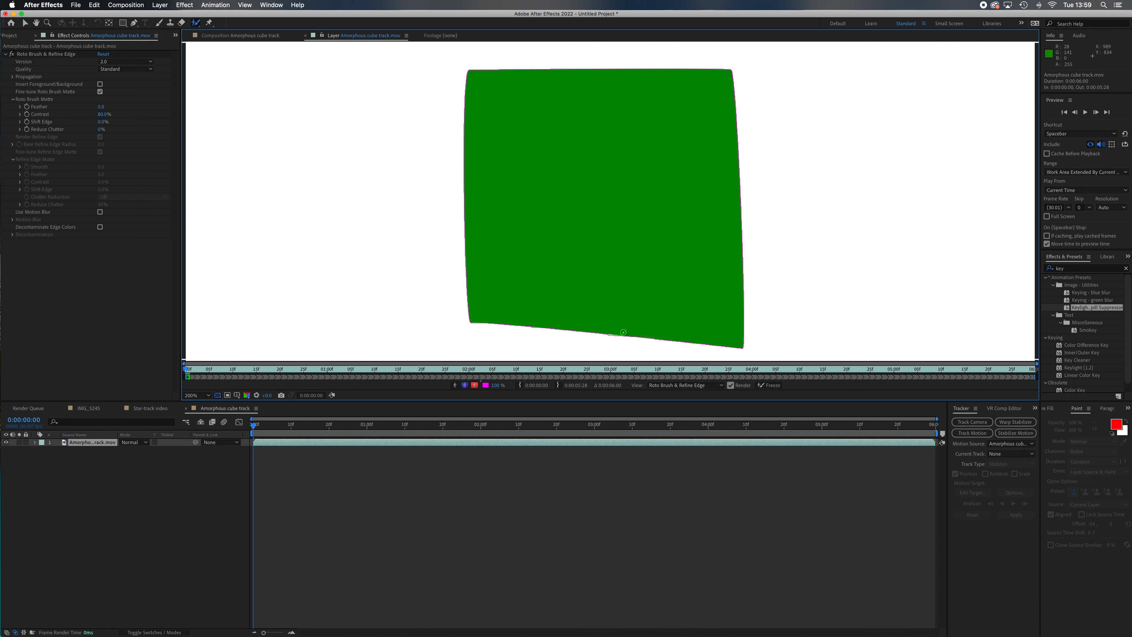
Step: Undo the additional Roto Brush strokes, keeping only the first foreground stroke
{"action": "key", "text": "super+z"}
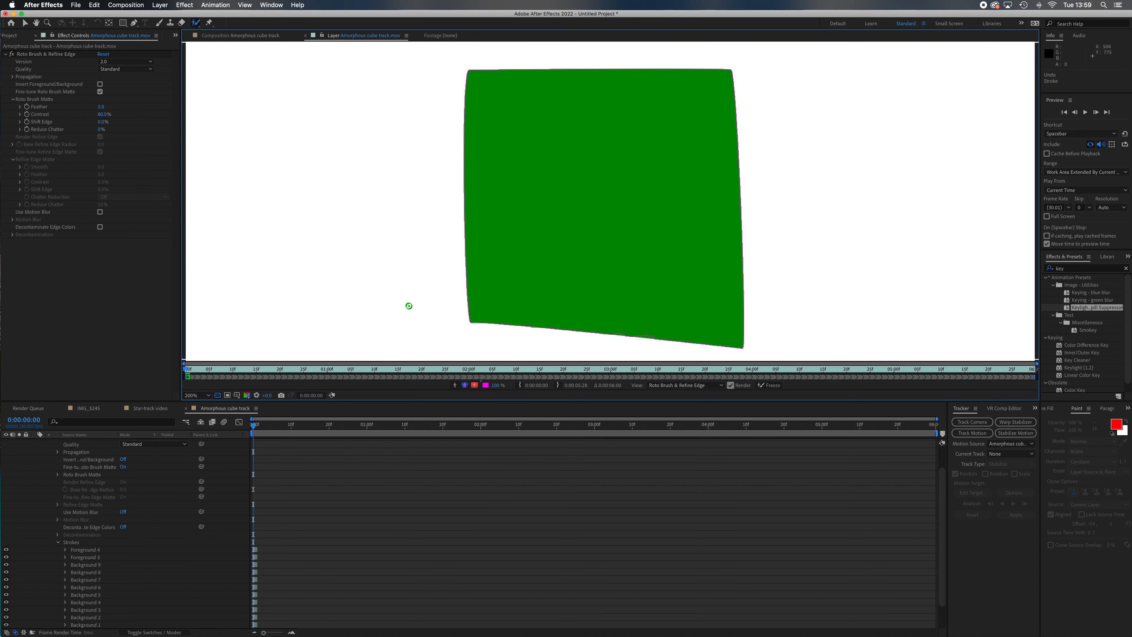
{"action": "key", "text": "super+z"}
{"action": "key", "text": "super+z"}
{"action": "key", "text": "super+z"}
{"action": "key", "text": "super+z"}
{"action": "key", "text": "super+z"}
{"action": "key", "text": "super+z"}
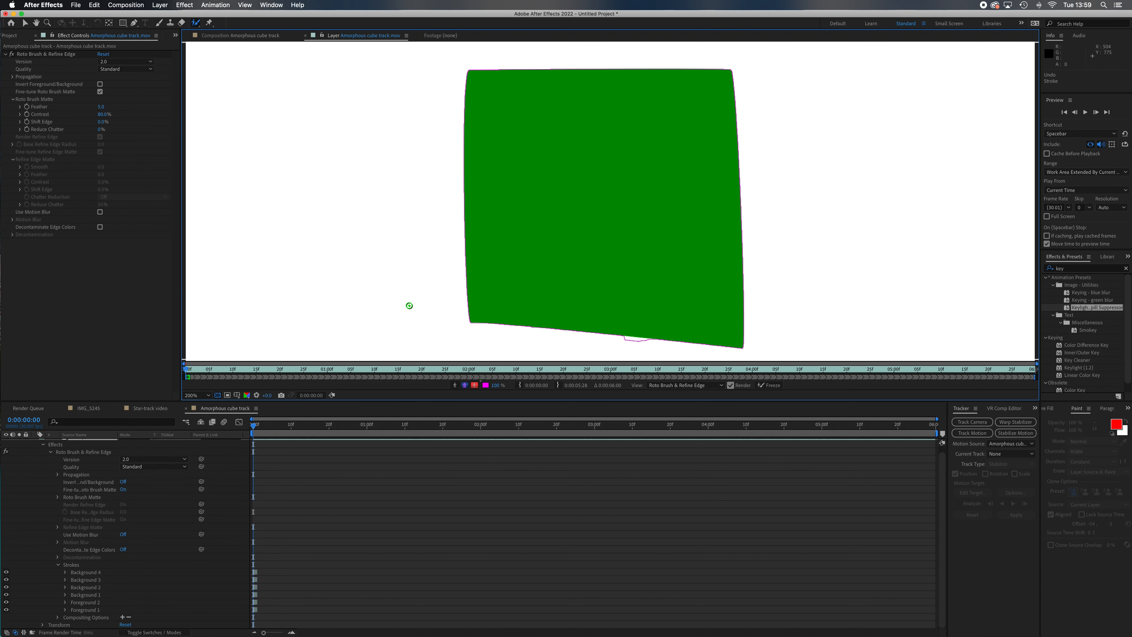
{"action": "key", "text": "super+z"}
{"action": "key", "text": "super+z"}
{"action": "key", "text": "super+z"}
{"action": "key", "text": "super+z"}
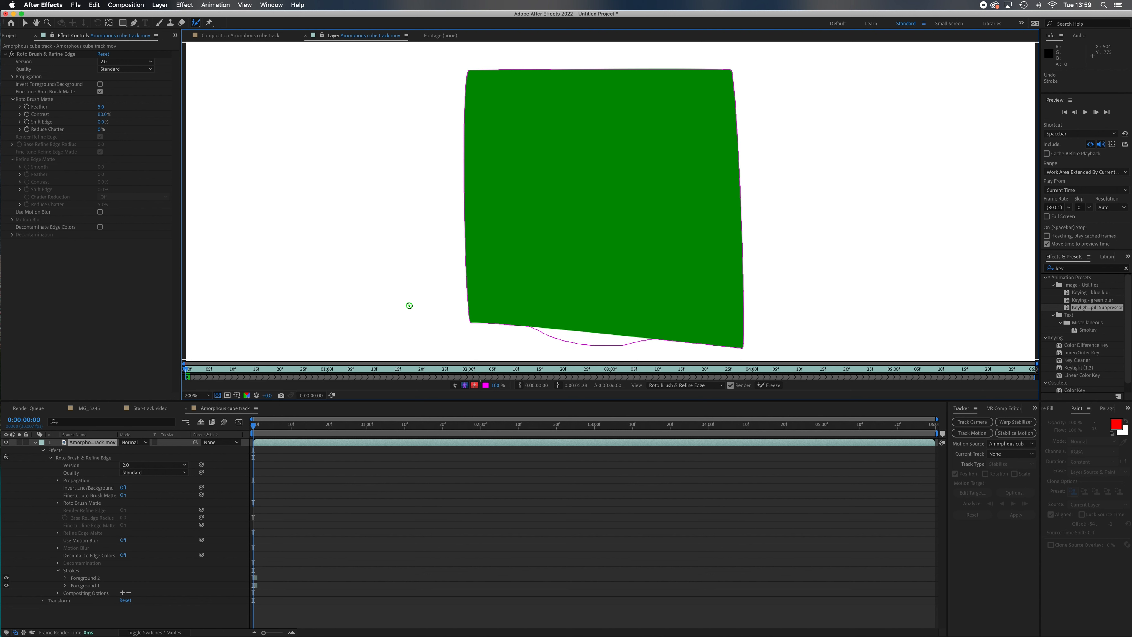
{"action": "key", "text": "comma"}
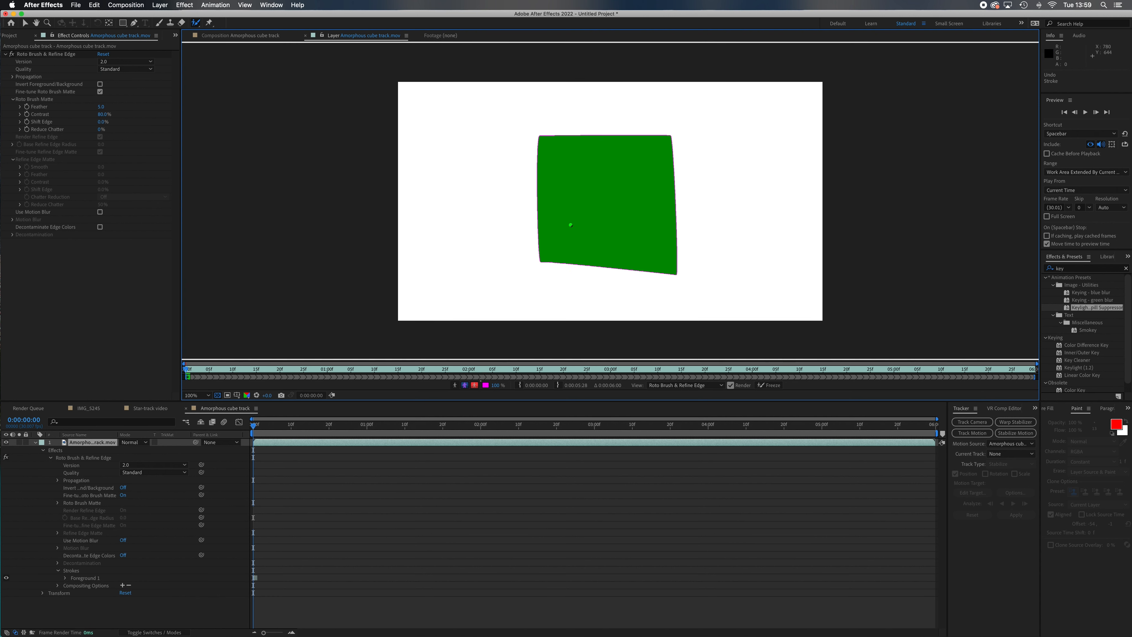
Step: Preview the Roto Brush cutout across the clip in both the Layer view and the composition
{"action": "key", "text": "space"}
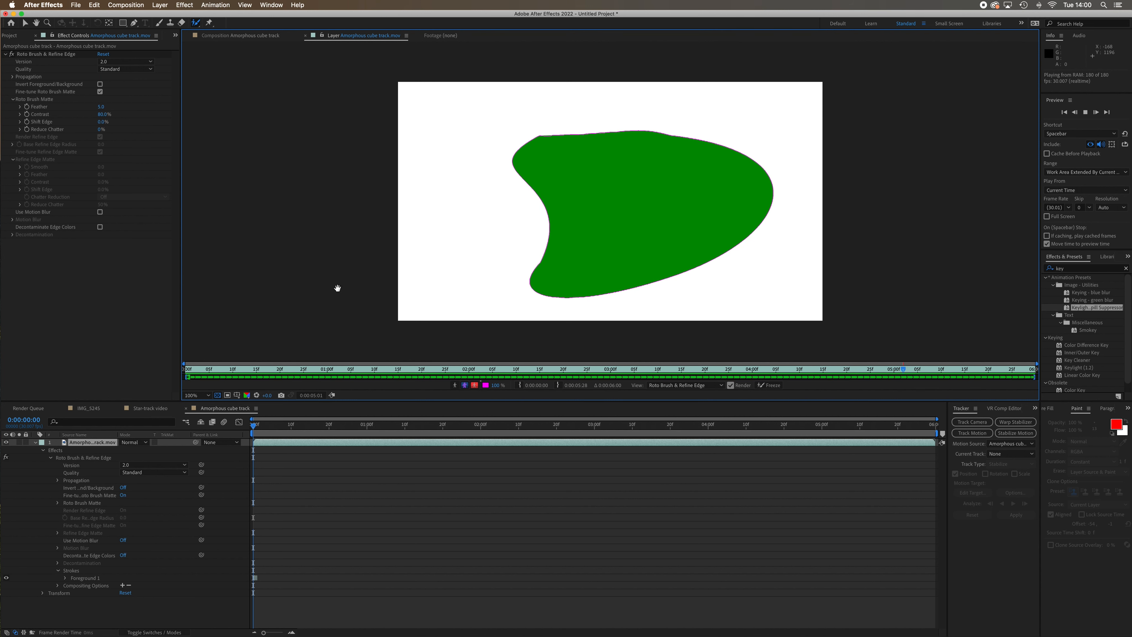
{"action": "key", "text": "space"}
{"action": "left_click", "coordinate": [231, 35]}
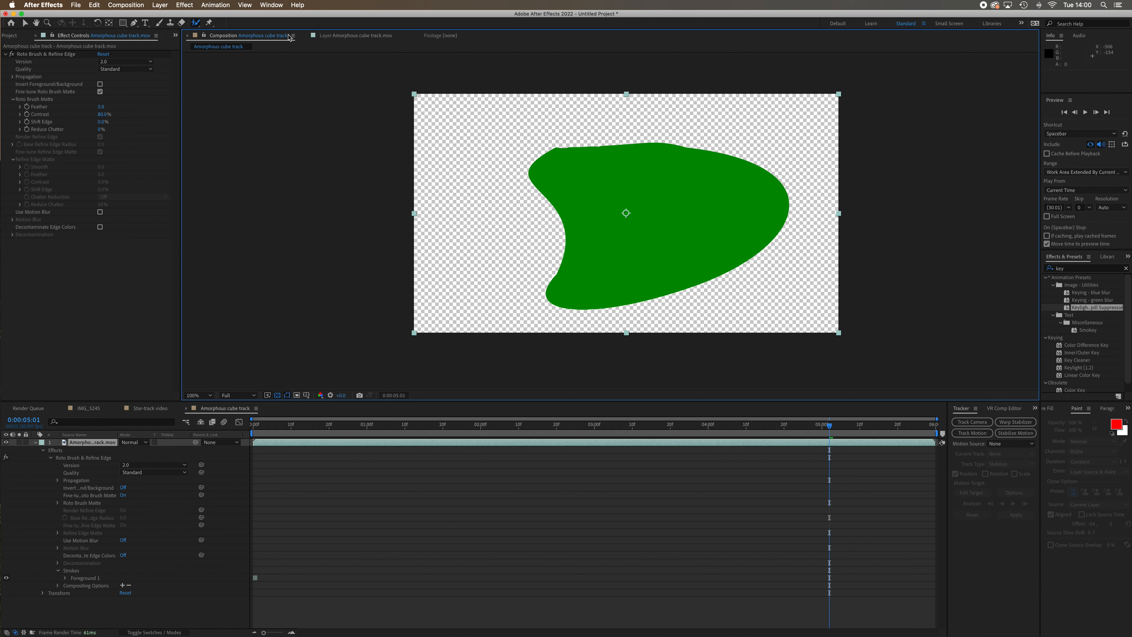
{"action": "left_click", "coordinate": [311, 182]}
{"action": "key", "text": "space"}
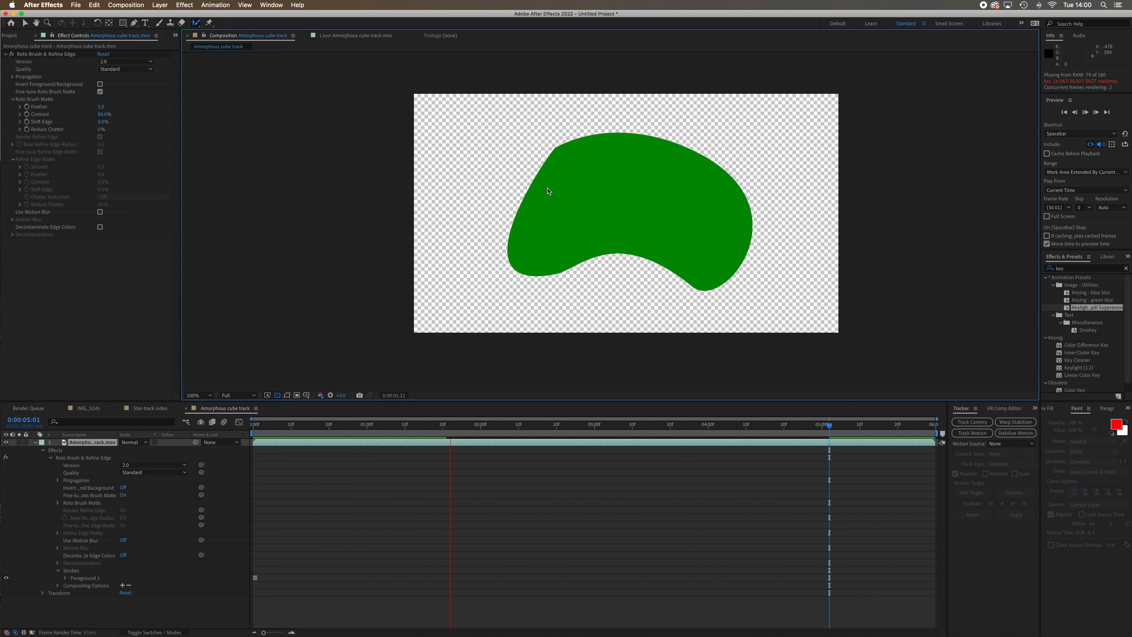
{"action": "key", "text": "space"}
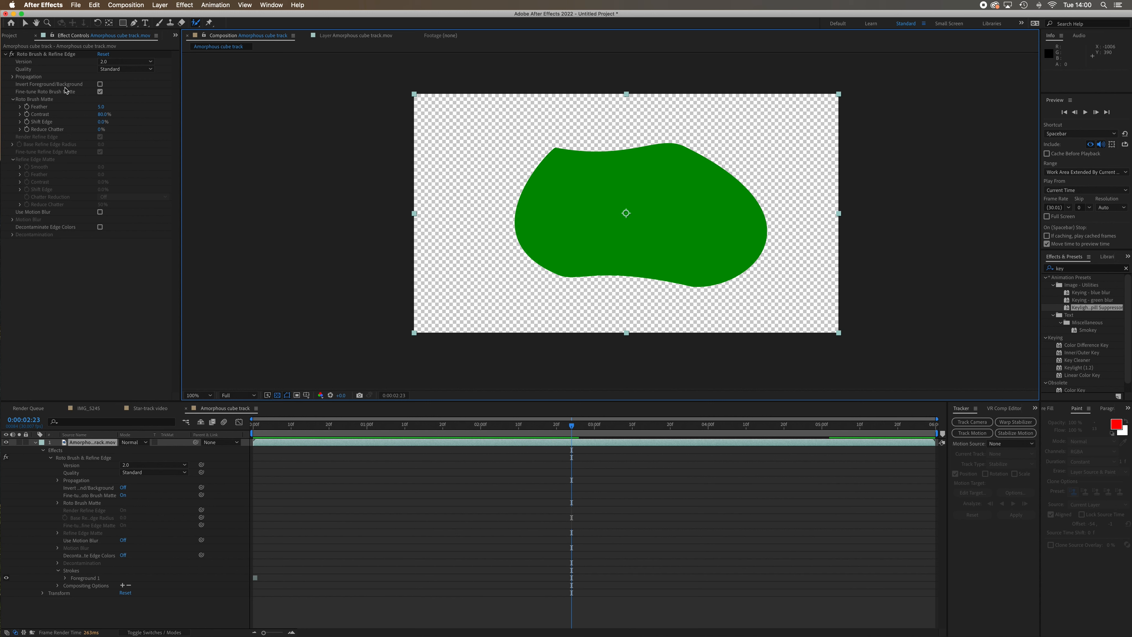
Step: Add the galaxy JPEG from the project beneath the cutout footage as a background layer
{"action": "left_click", "coordinate": [13, 35]}
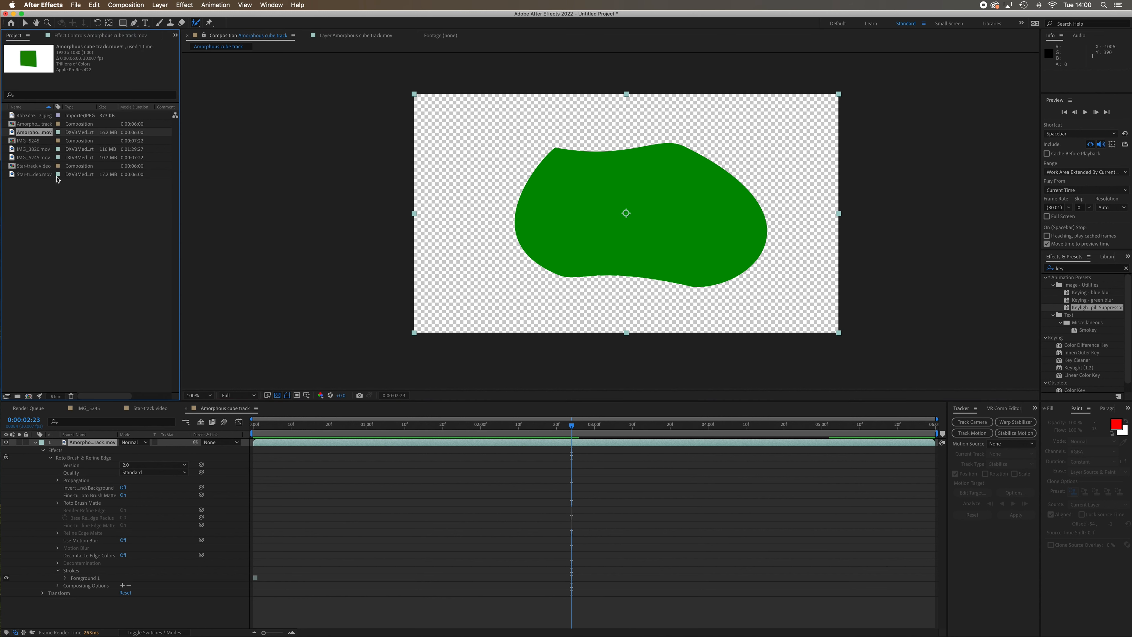
{"action": "left_click", "coordinate": [26, 116]}
{"action": "left_click_drag", "start_coordinate": [13, 116], "coordinate": [125, 598]}
Step: Preview the green cutout over the galaxy background and return to the first frame
{"action": "key", "text": "space"}
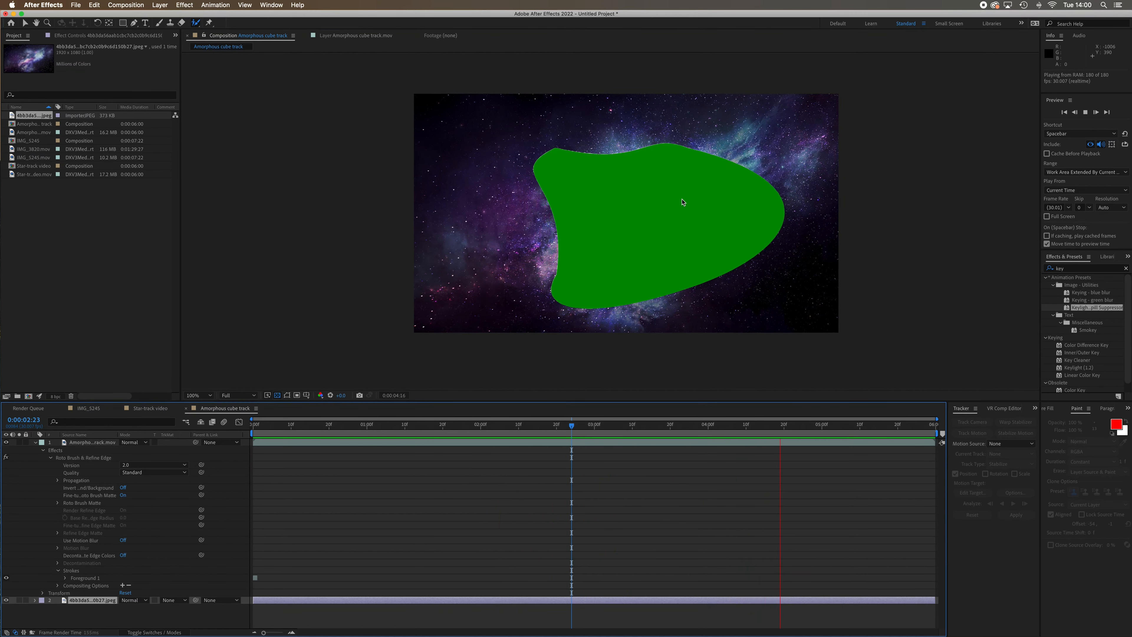
{"action": "key", "text": "space"}
{"action": "left_click_drag", "start_coordinate": [830, 429], "coordinate": [218, 455]}
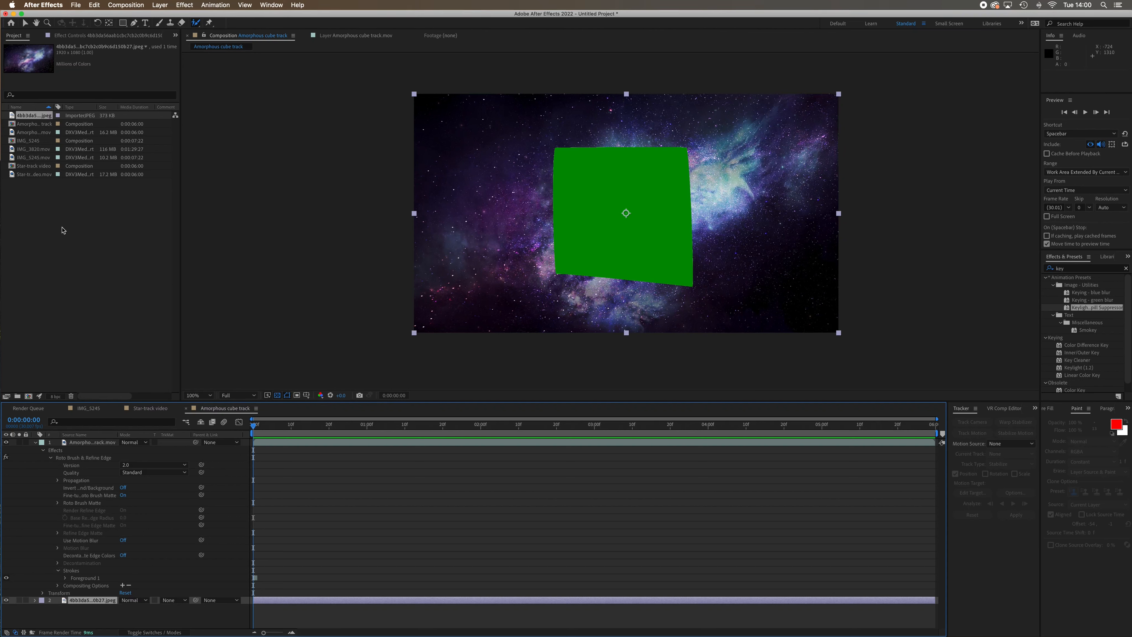
{"action": "left_click", "coordinate": [33, 202]}
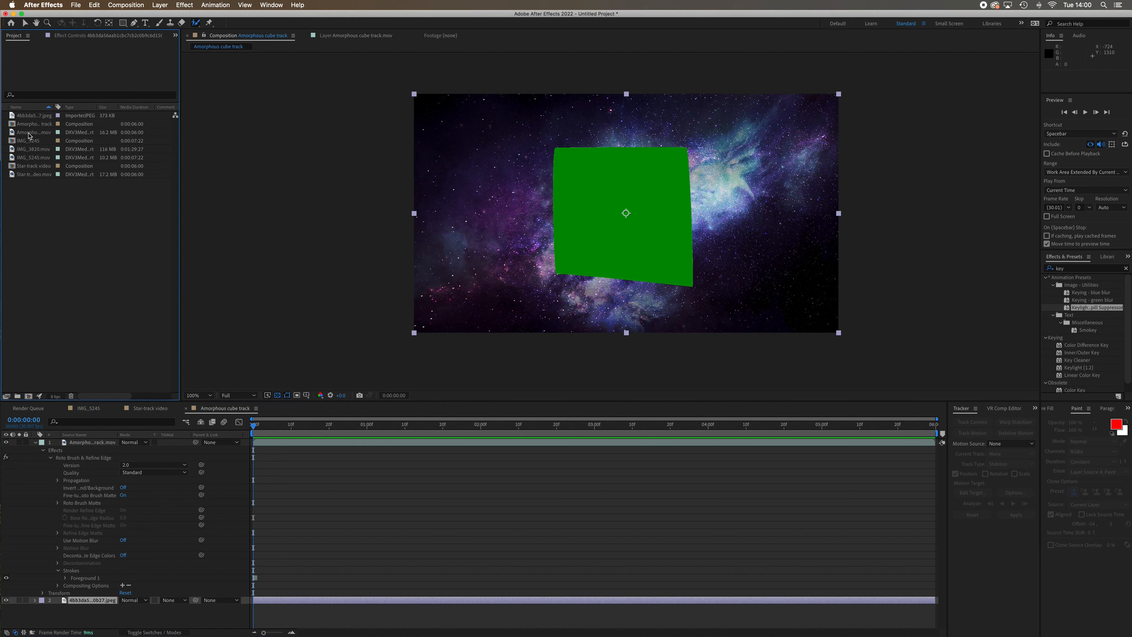
Step: Create a new composition from the green-screen clip IMG_3820.mov
{"action": "left_click", "coordinate": [29, 150]}
{"action": "left_click", "coordinate": [24, 157]}
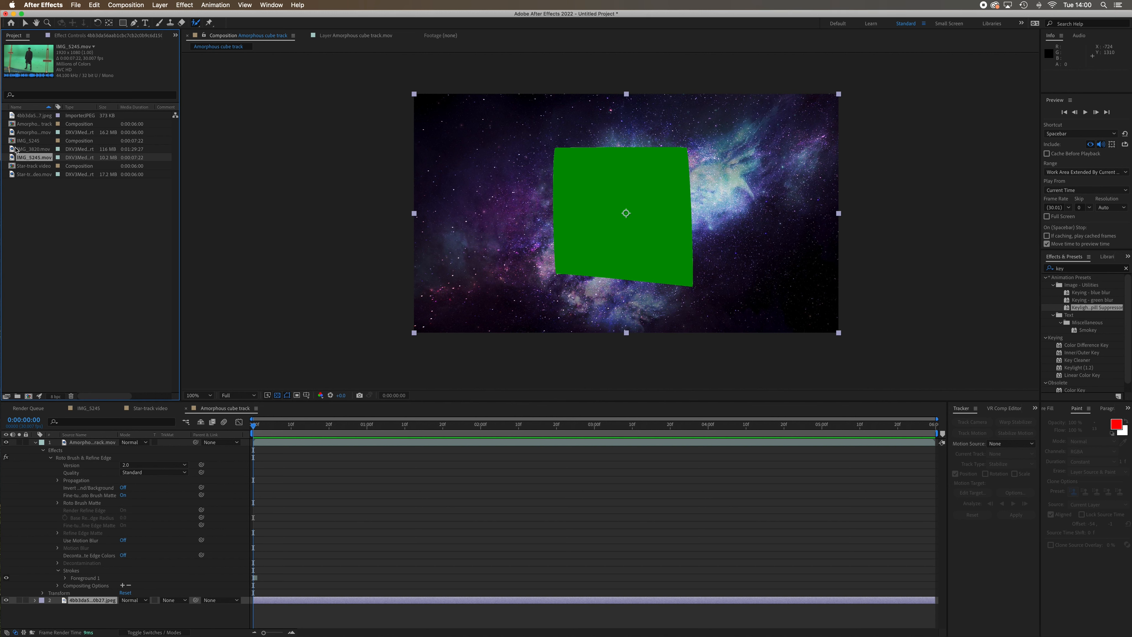
{"action": "left_click", "coordinate": [17, 149]}
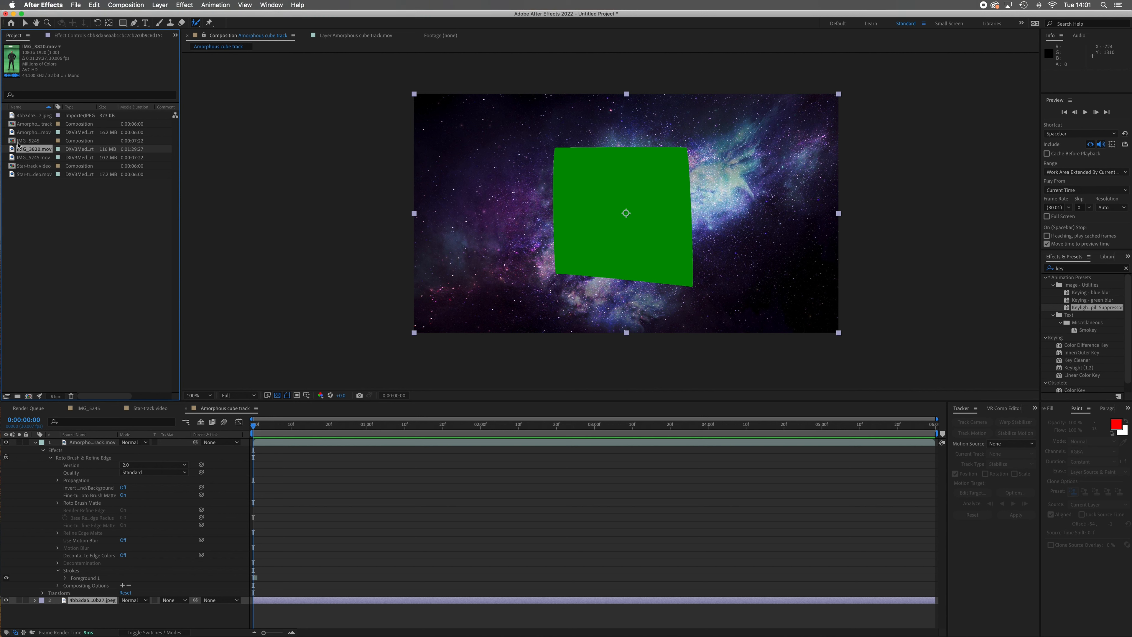
{"action": "left_click_drag", "start_coordinate": [13, 151], "coordinate": [28, 397]}
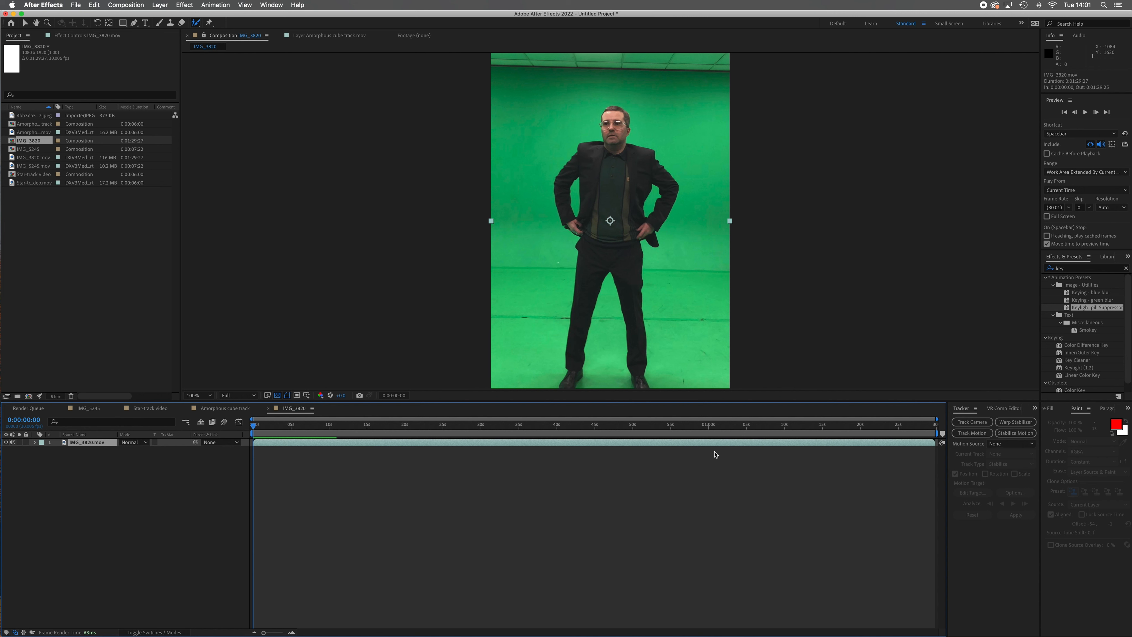
Step: Try the Keylight, Key Cleaner and Advanced Spill Suppressor preset on IMG_3820.mov with the green backdrop as Screen Colour, and undo the sampled colour
{"action": "left_click_drag", "start_coordinate": [1081, 310], "coordinate": [103, 443]}
{"action": "left_click", "coordinate": [114, 109]}
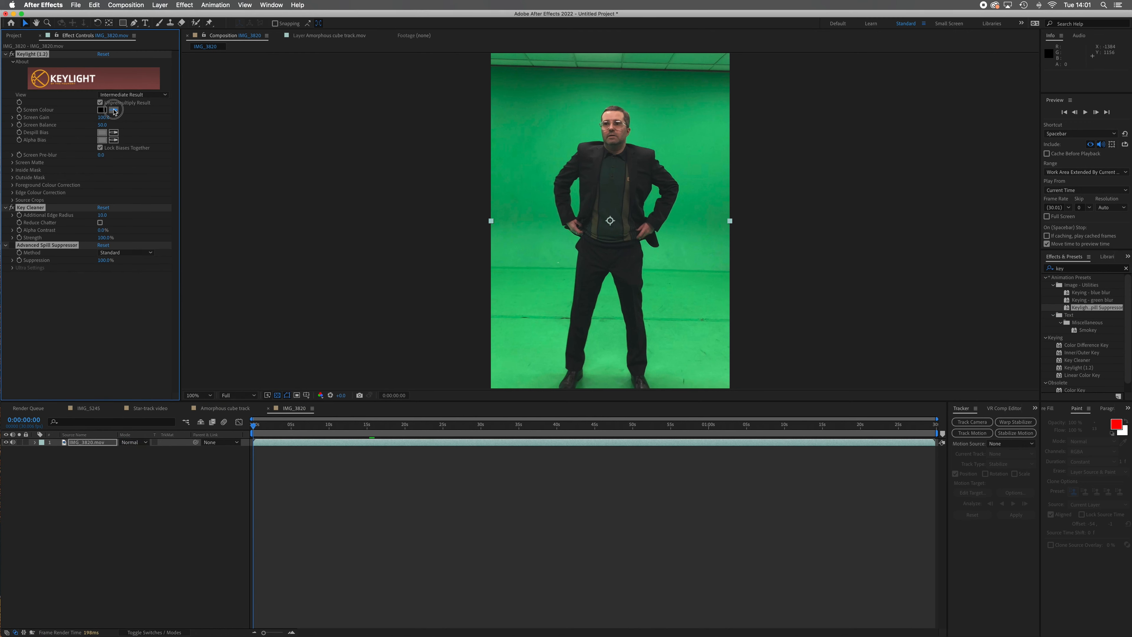
{"action": "left_click", "coordinate": [549, 197]}
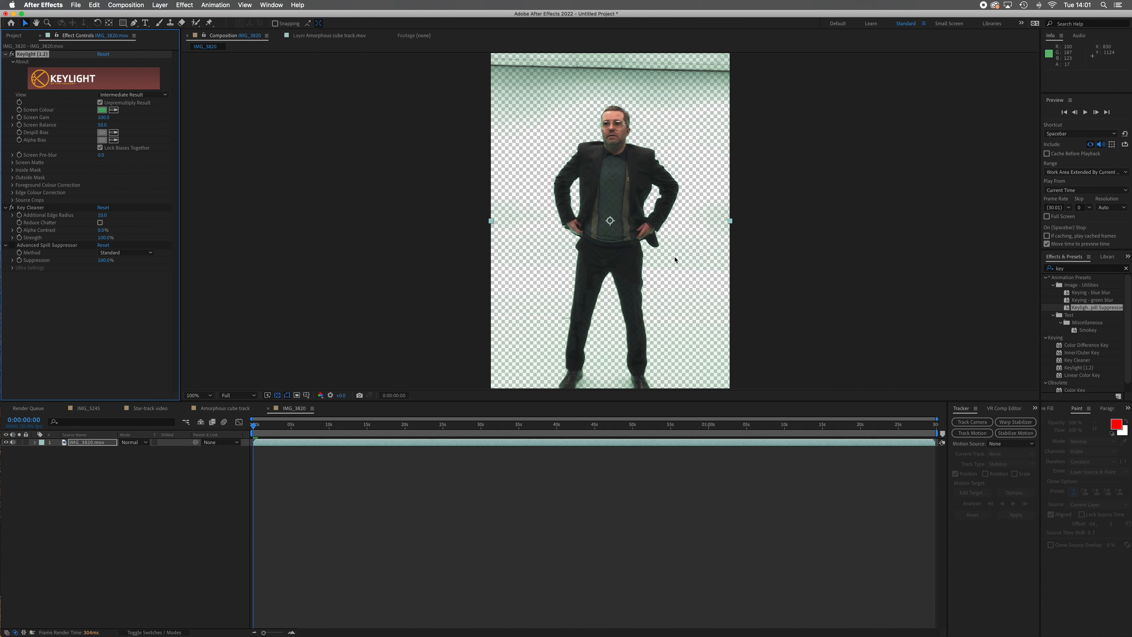
{"action": "key", "text": "comma"}
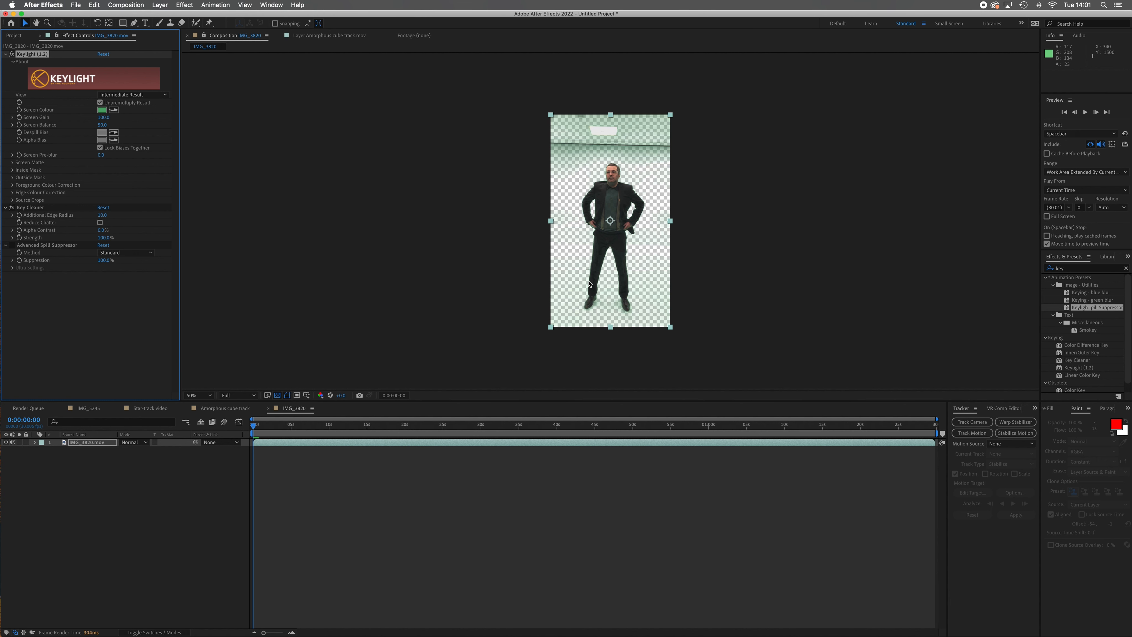
{"action": "key", "text": "period"}
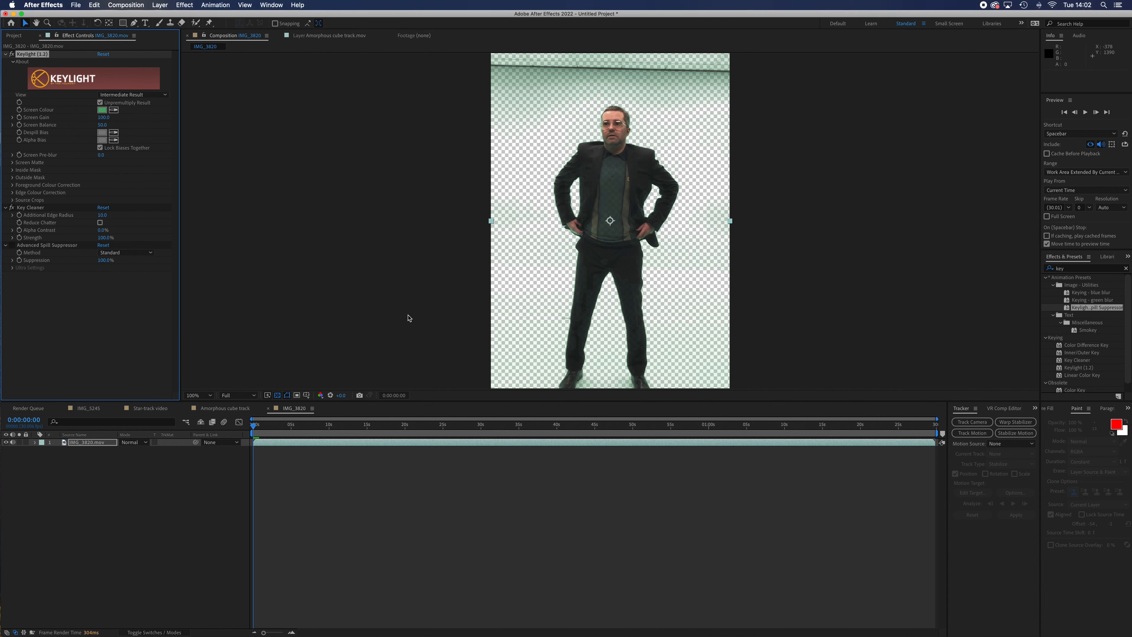
{"action": "key", "text": "super+z"}
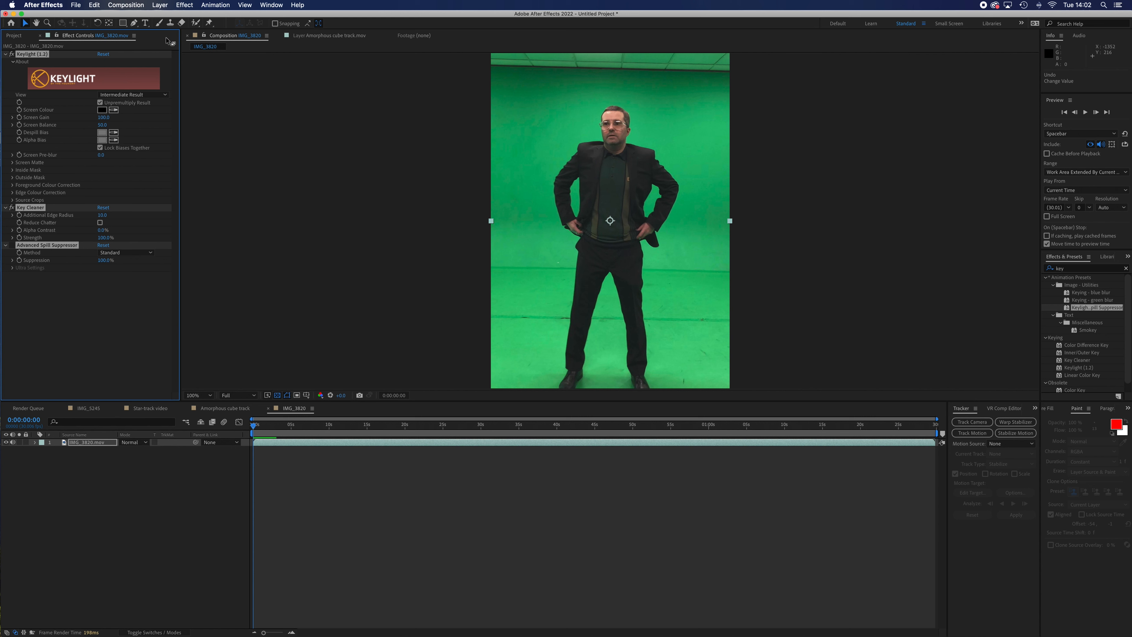
Step: Open IMG_3820.mov in the Layer view with the Roto Brush and mark the man as foreground, redoing the first stroke on his hair
{"action": "left_click", "coordinate": [196, 22]}
{"action": "double_click", "coordinate": [641, 273]}
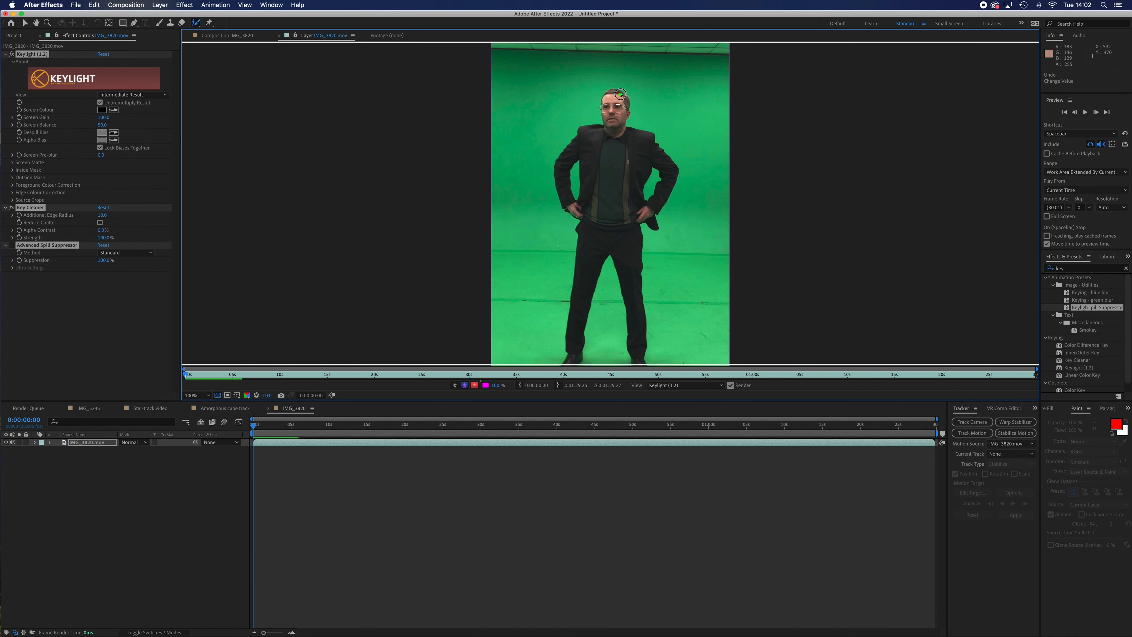
{"action": "left_click", "coordinate": [613, 93]}
{"action": "left_click", "coordinate": [86, 443]}
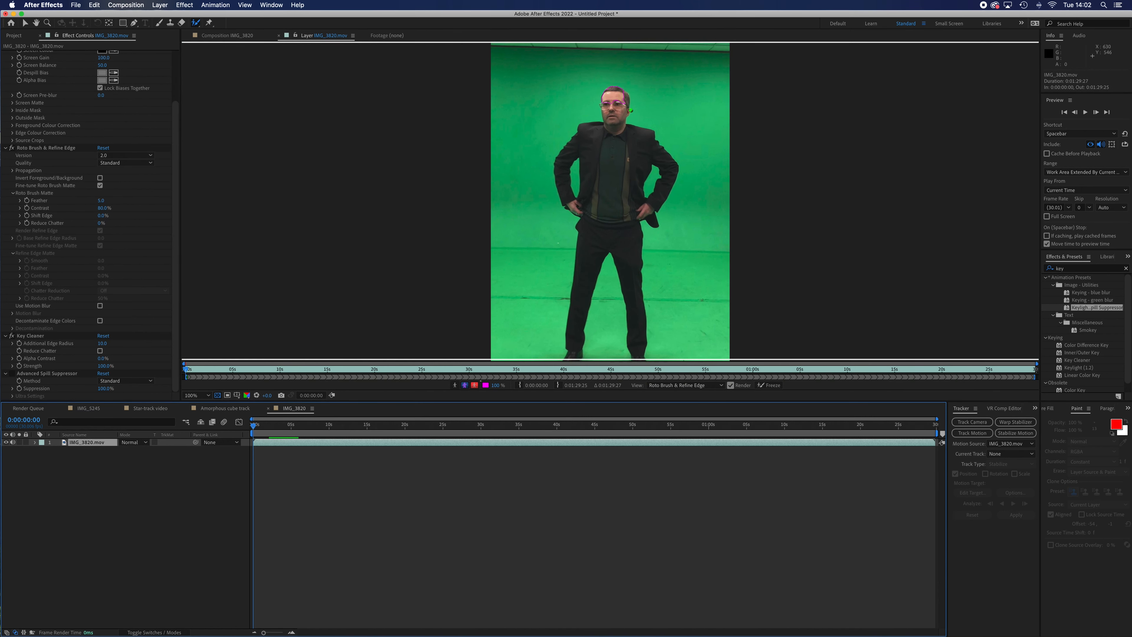
{"action": "key", "text": "super+z"}
{"action": "mouse_move", "coordinate": [611, 89]}
{"action": "left_mouse_down"}
{"action": "mouse_move", "coordinate": [605, 124]}
{"action": "mouse_move", "coordinate": [585, 127]}
{"action": "mouse_move", "coordinate": [558, 165]}
{"action": "mouse_move", "coordinate": [565, 201]}
{"action": "mouse_move", "coordinate": [582, 209]}
{"action": "mouse_move", "coordinate": [564, 178]}
{"action": "mouse_move", "coordinate": [565, 160]}
{"action": "mouse_move", "coordinate": [580, 155]}
{"action": "mouse_move", "coordinate": [574, 356]}
{"action": "mouse_move", "coordinate": [606, 250]}
{"action": "mouse_move", "coordinate": [618, 254]}
{"action": "mouse_move", "coordinate": [639, 354]}
{"action": "mouse_move", "coordinate": [637, 198]}
{"action": "mouse_move", "coordinate": [653, 159]}
{"action": "mouse_move", "coordinate": [664, 172]}
{"action": "mouse_move", "coordinate": [638, 215]}
{"action": "mouse_move", "coordinate": [674, 173]}
{"action": "mouse_move", "coordinate": [649, 134]}
{"action": "mouse_move", "coordinate": [626, 127]}
{"action": "mouse_move", "coordinate": [620, 92]}
{"action": "left_mouse_up"}
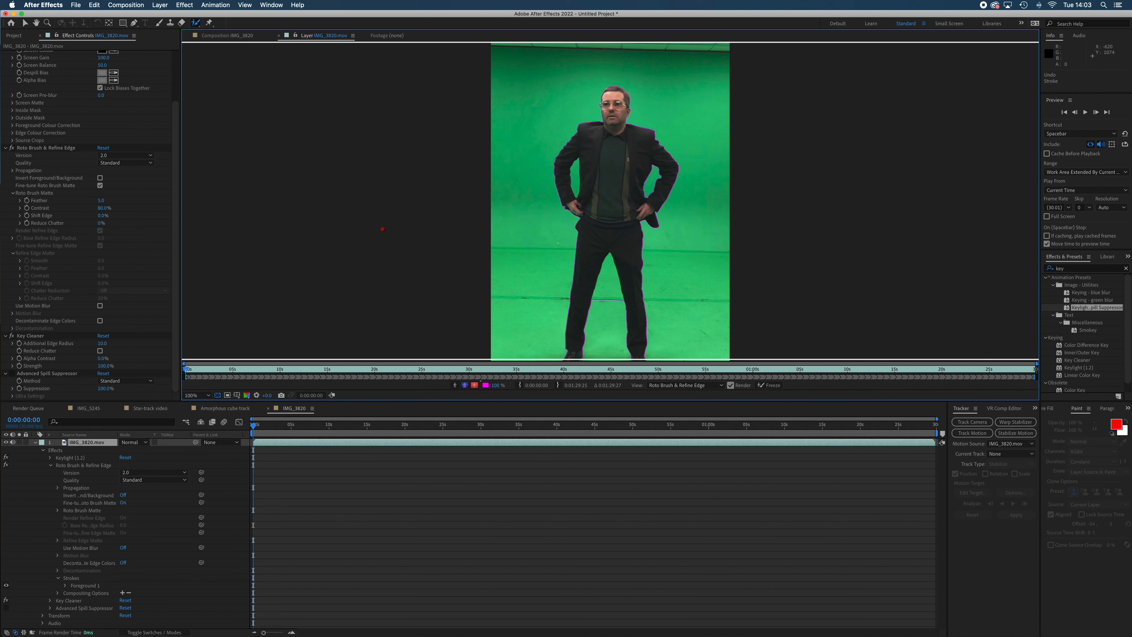
Step: Paint Roto Brush background strokes to exclude the green areas between the man's arm and torso and between his legs
{"action": "left_click_drag", "start_coordinate": [575, 166], "coordinate": [576, 186]}
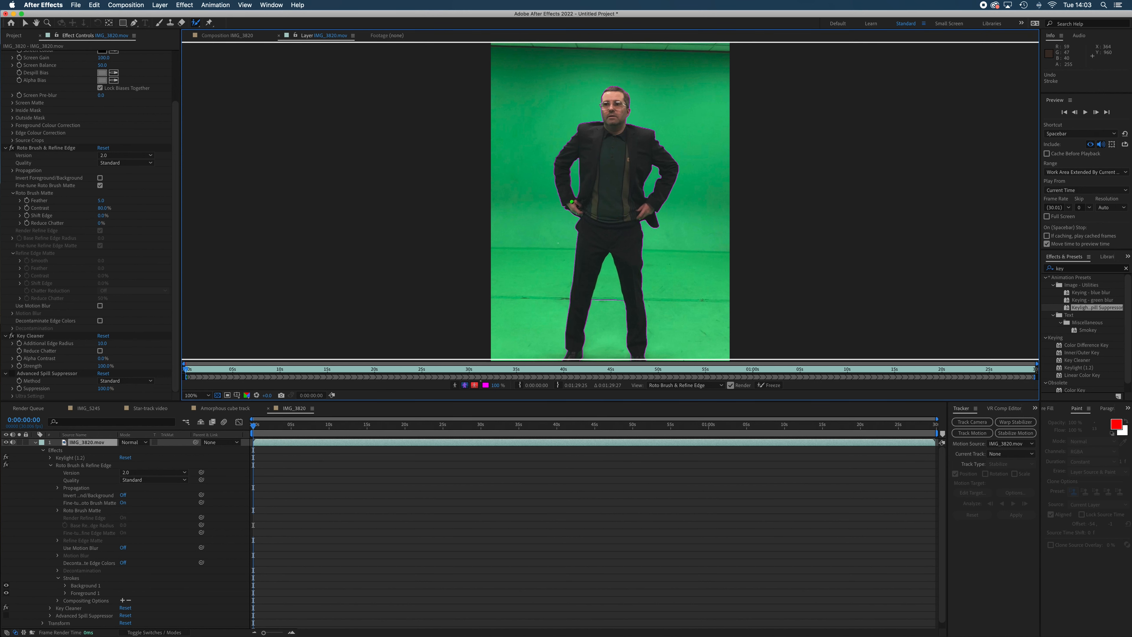
{"action": "scroll", "coordinate": [662, 284], "scroll_direction": "down", "scroll_amount": 4}
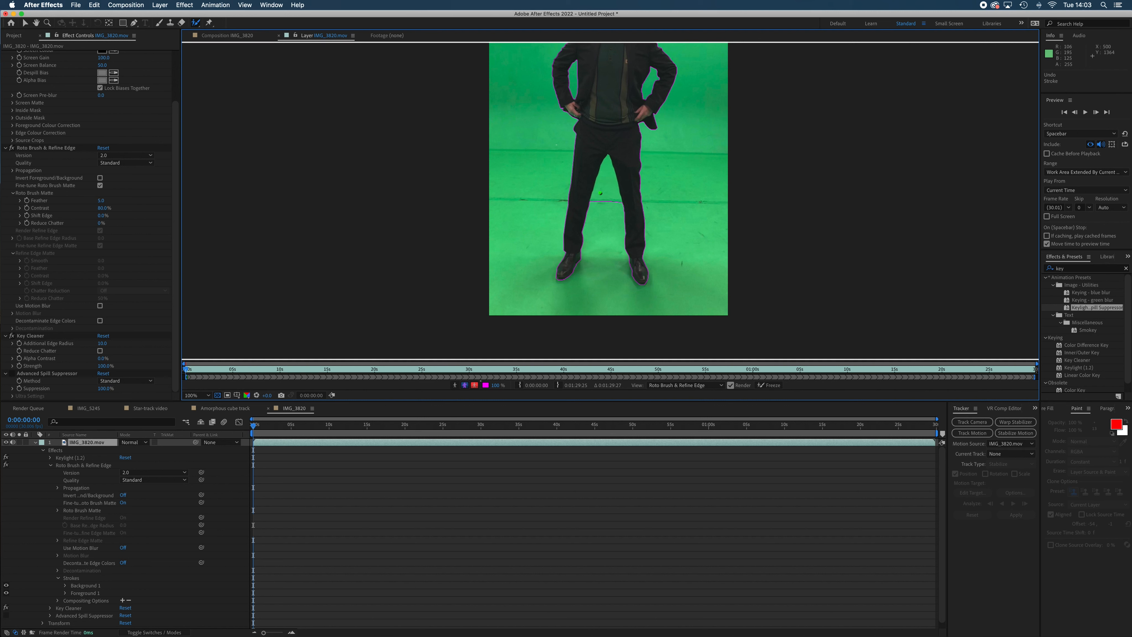
{"action": "mouse_move", "coordinate": [605, 210]}
{"action": "left_mouse_down"}
{"action": "mouse_move", "coordinate": [607, 159]}
{"action": "mouse_move", "coordinate": [619, 205]}
{"action": "left_mouse_up"}
{"action": "left_click_drag", "start_coordinate": [620, 199], "coordinate": [611, 208]}
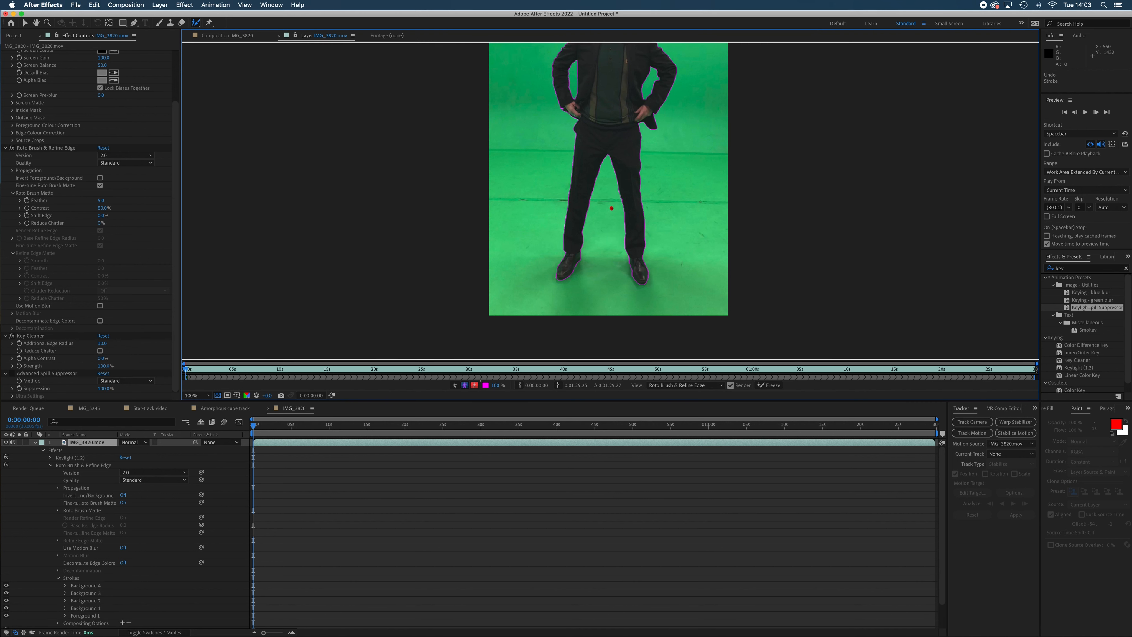
{"action": "key", "text": "period"}
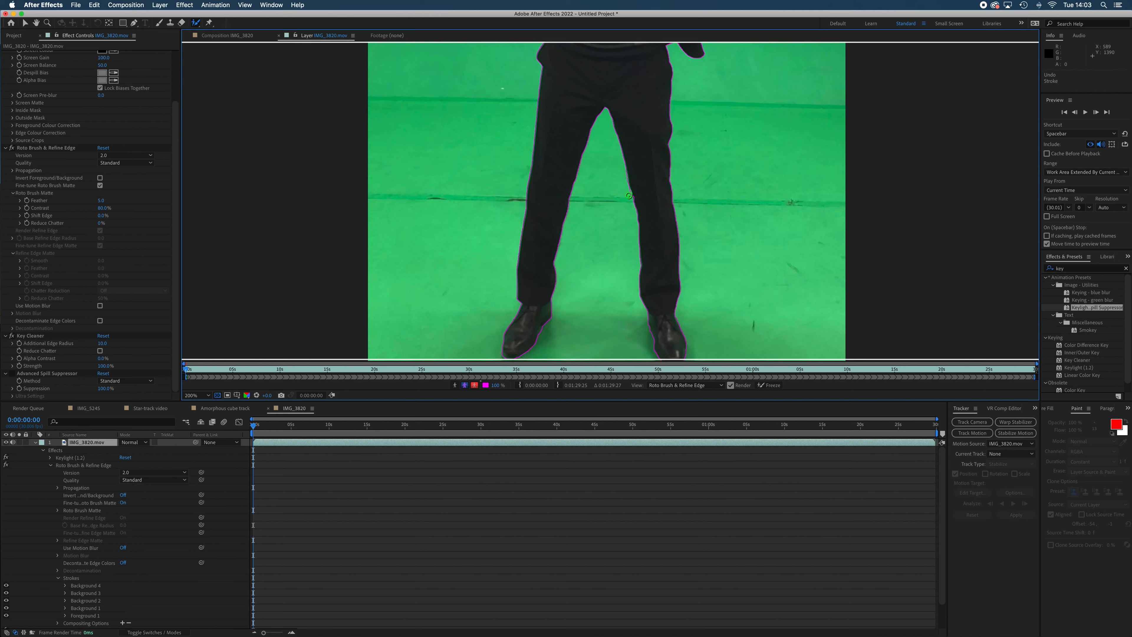
{"action": "mouse_move", "coordinate": [629, 199]}
{"action": "left_mouse_down"}
{"action": "mouse_move", "coordinate": [635, 189]}
{"action": "mouse_move", "coordinate": [629, 196]}
{"action": "left_mouse_up"}
Step: Paint a Refine Edge stroke around the outline of the man's hair, face and neck
{"action": "key", "text": "space"}
{"action": "left_click_drag", "start_coordinate": [608, 180], "coordinate": [595, 281]}
{"action": "left_click_drag", "start_coordinate": [604, 205], "coordinate": [603, 292]}
{"action": "left_click_drag", "start_coordinate": [602, 242], "coordinate": [599, 272]}
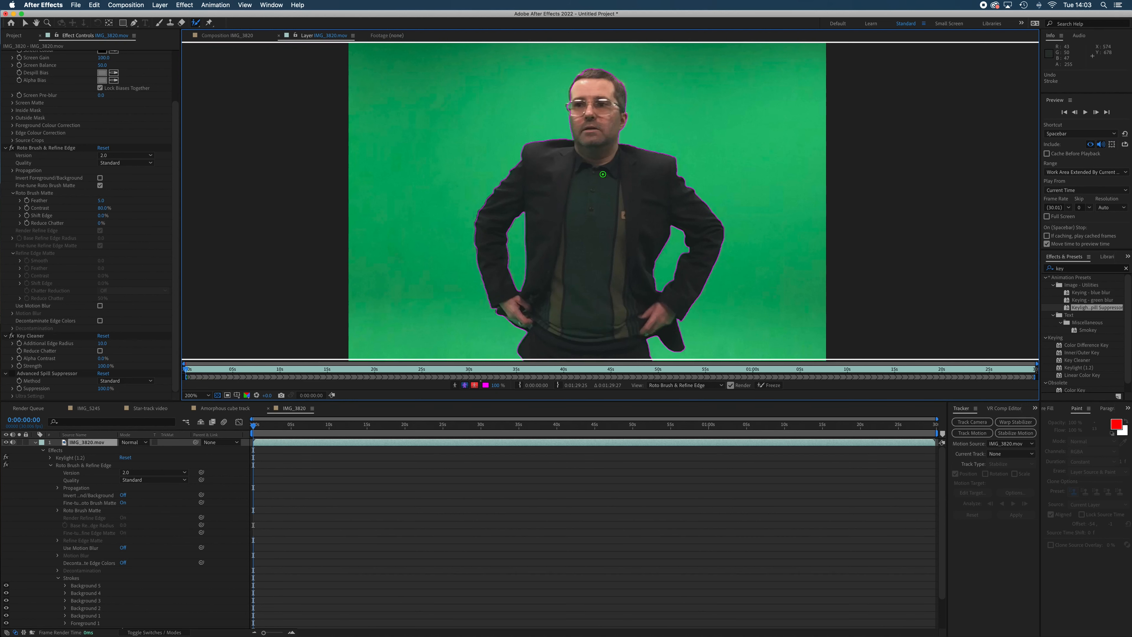
{"action": "scroll", "coordinate": [603, 173], "scroll_direction": "up", "scroll_amount": 2}
{"action": "key", "text": "h"}
{"action": "left_click_drag", "start_coordinate": [601, 149], "coordinate": [592, 316]}
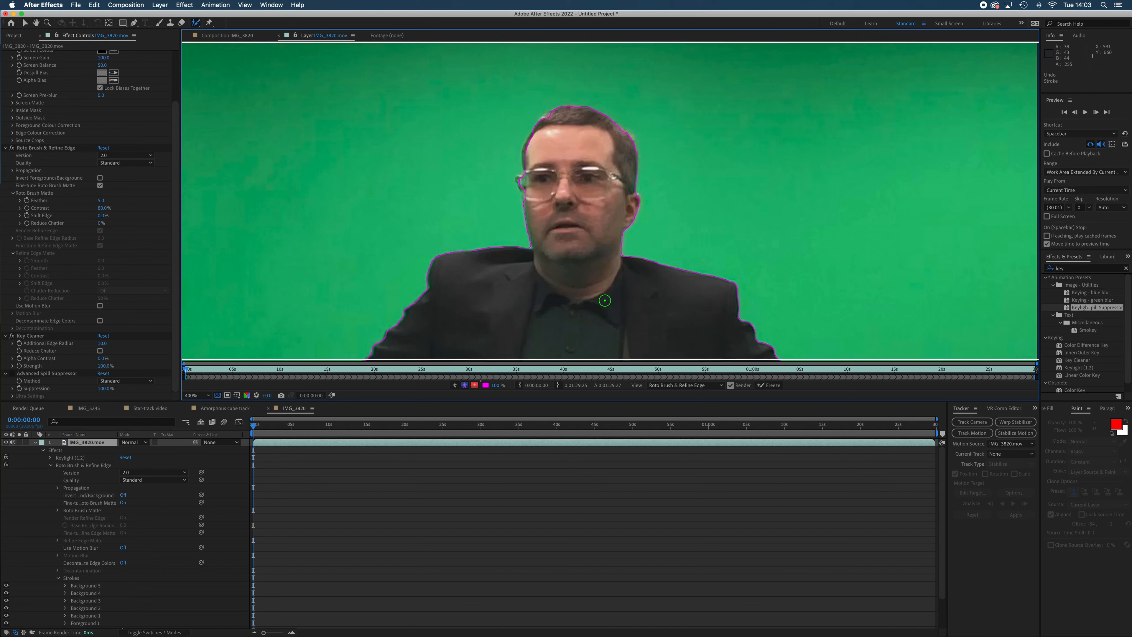
{"action": "left_click_drag", "start_coordinate": [197, 28], "coordinate": [213, 34]}
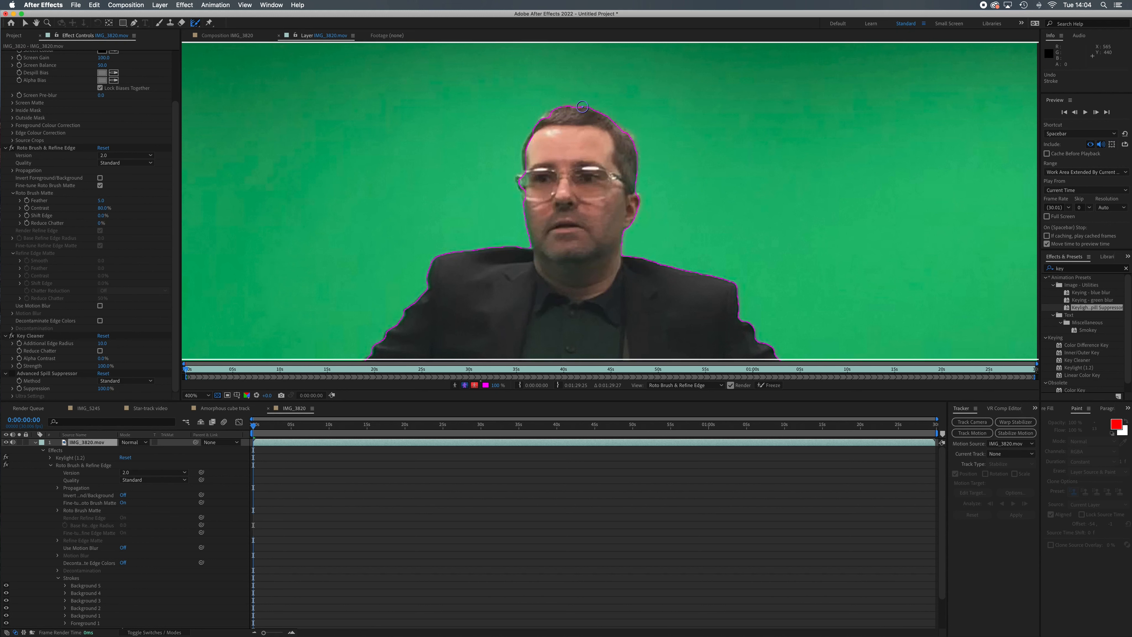
{"action": "mouse_move", "coordinate": [586, 105]}
{"action": "left_mouse_down"}
{"action": "mouse_move", "coordinate": [542, 115]}
{"action": "mouse_move", "coordinate": [521, 157]}
{"action": "mouse_move", "coordinate": [530, 250]}
{"action": "mouse_move", "coordinate": [526, 147]}
{"action": "mouse_move", "coordinate": [550, 114]}
{"action": "mouse_move", "coordinate": [585, 106]}
{"action": "mouse_move", "coordinate": [628, 136]}
{"action": "mouse_move", "coordinate": [611, 115]}
{"action": "mouse_move", "coordinate": [637, 154]}
{"action": "mouse_move", "coordinate": [647, 260]}
{"action": "left_mouse_up"}
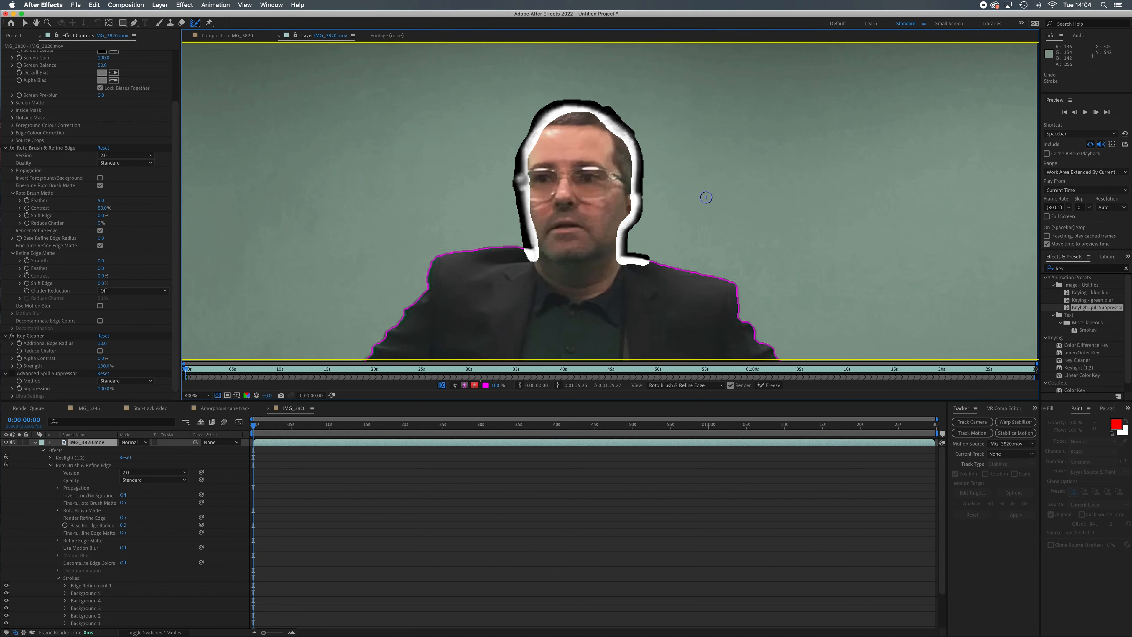
Step: View the whole figure and preview the refined Roto Brush selection across the clip
{"action": "key", "text": "comma"}
{"action": "key", "text": "comma"}
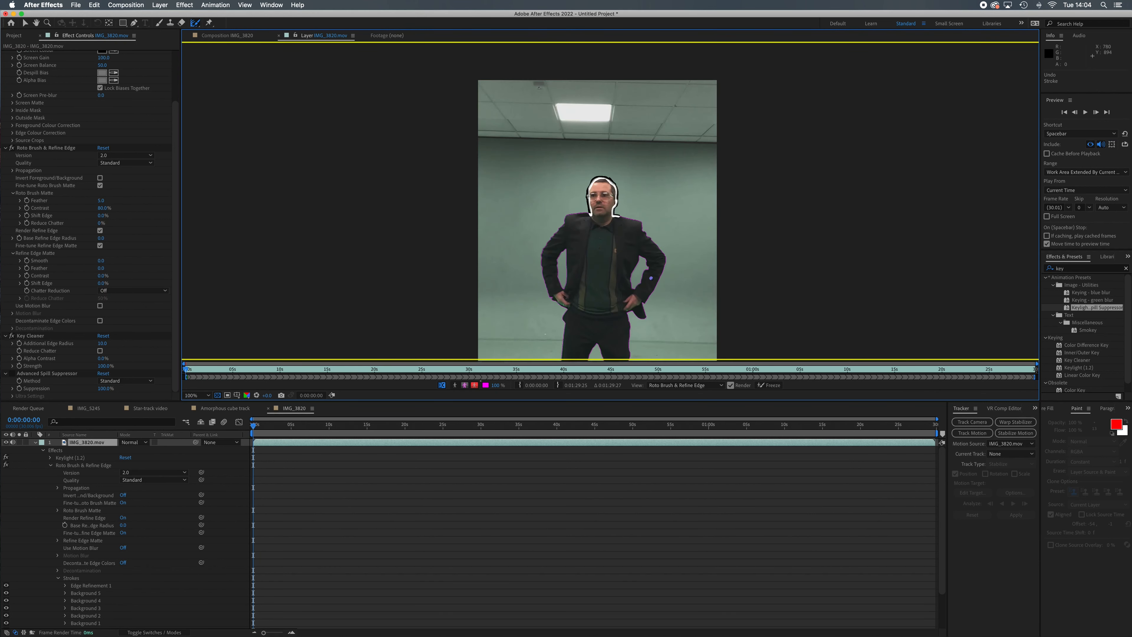
{"action": "left_click_drag", "start_coordinate": [677, 341], "coordinate": [662, 232]}
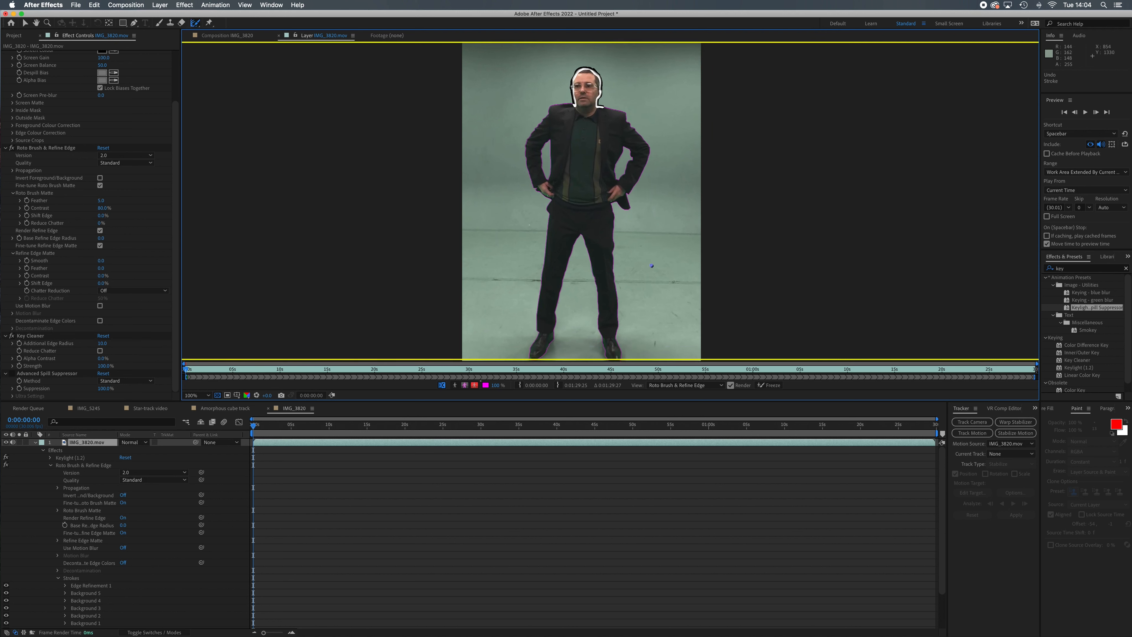
{"action": "key", "text": "comma"}
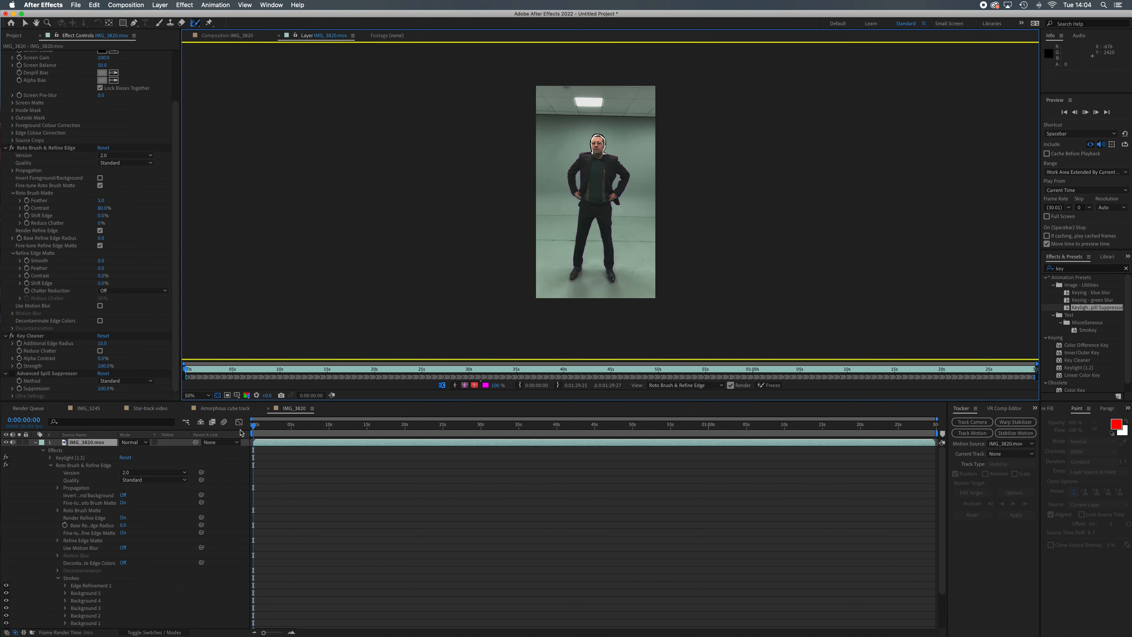
{"action": "key", "text": "space"}
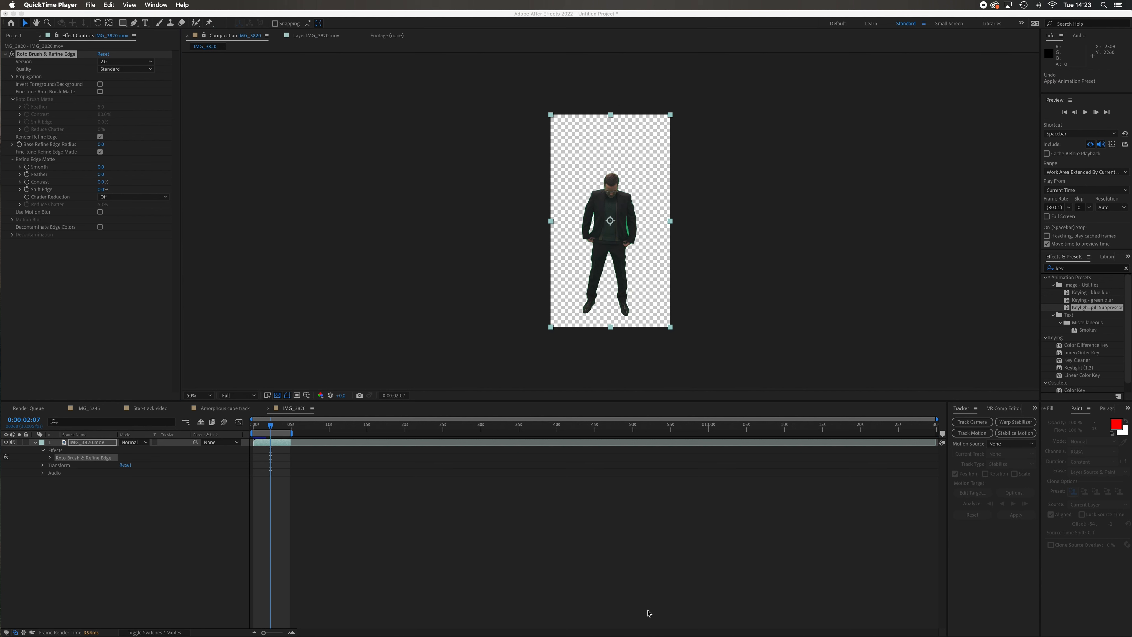
Step: Go to 0:00:02:11 and examine the composition's cutout edges around the arms and hands up close
{"action": "left_click", "coordinate": [318, 40]}
{"action": "left_click", "coordinate": [315, 35]}
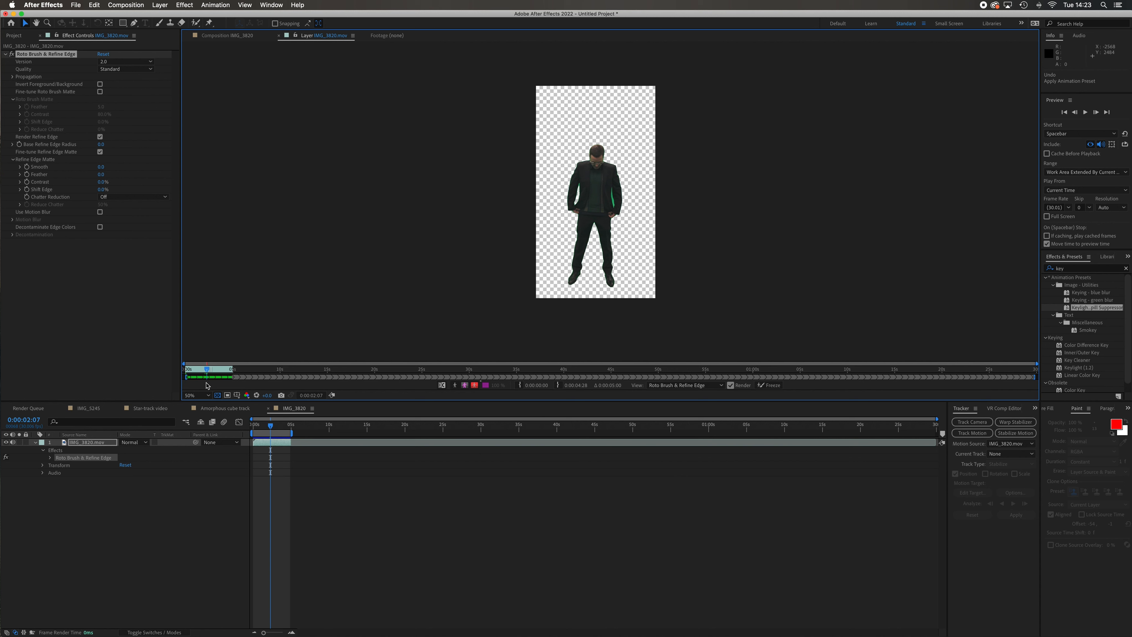
{"action": "mouse_move", "coordinate": [207, 371]}
{"action": "left_mouse_down"}
{"action": "mouse_move", "coordinate": [178, 370]}
{"action": "mouse_move", "coordinate": [210, 375]}
{"action": "left_mouse_up"}
{"action": "left_click", "coordinate": [218, 36]}
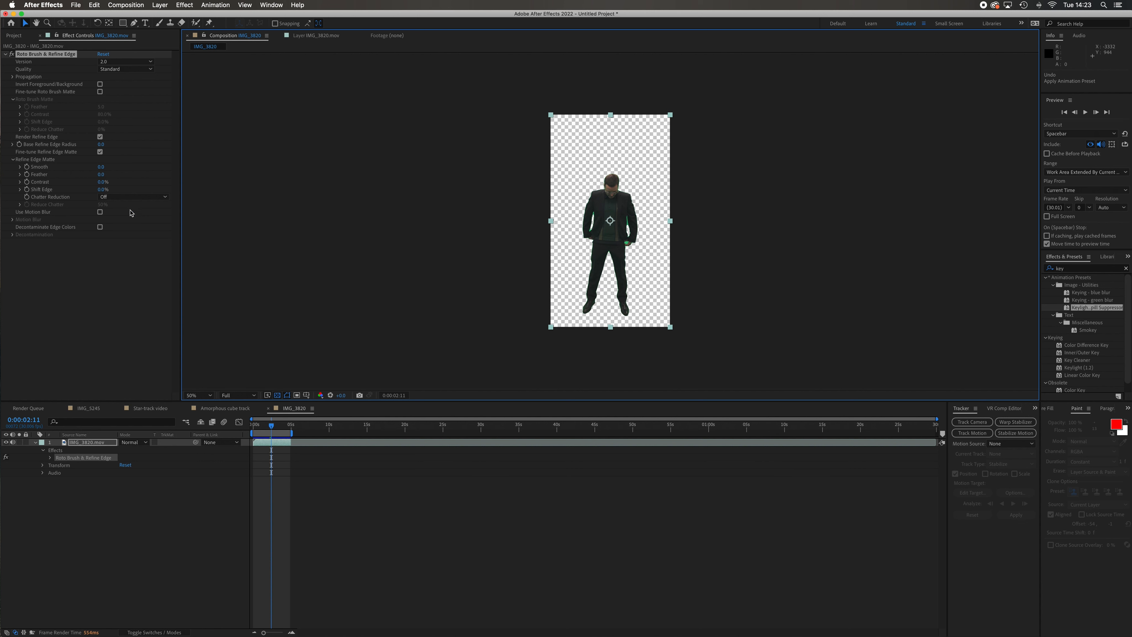
{"action": "key", "text": "period"}
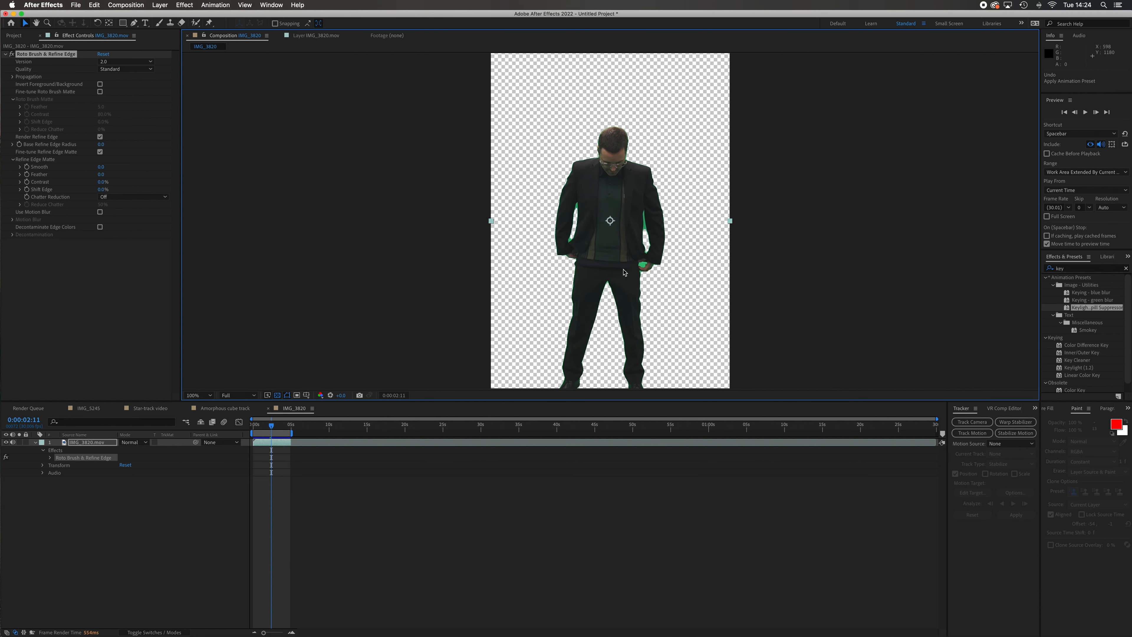
{"action": "key", "text": "period"}
{"action": "key", "text": "period"}
{"action": "key", "text": "comma"}
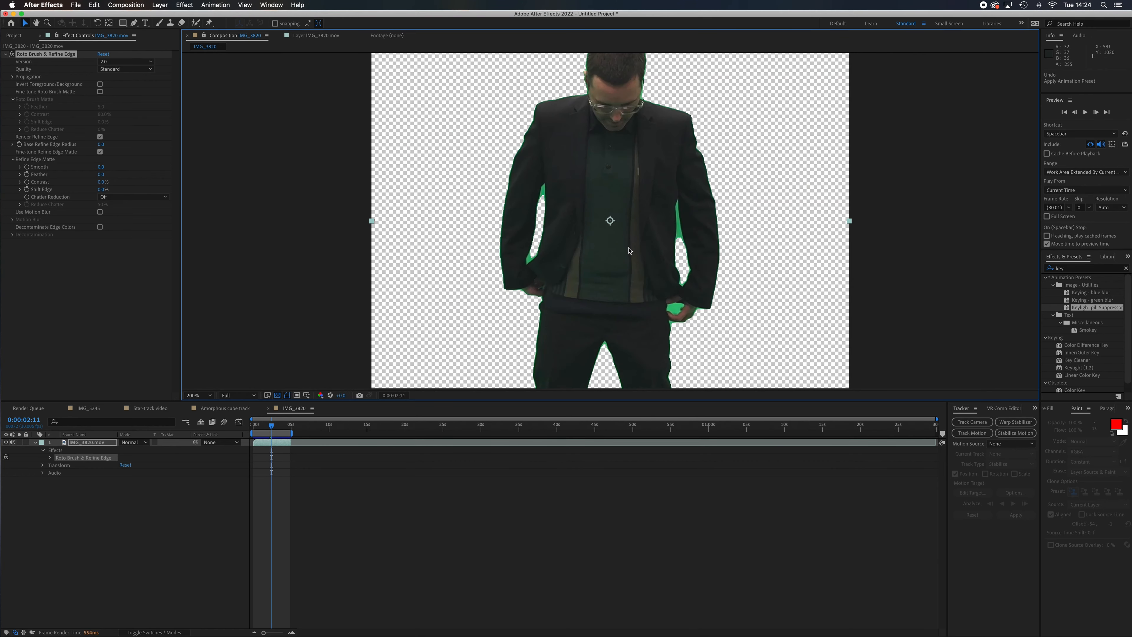
{"action": "key", "text": "period"}
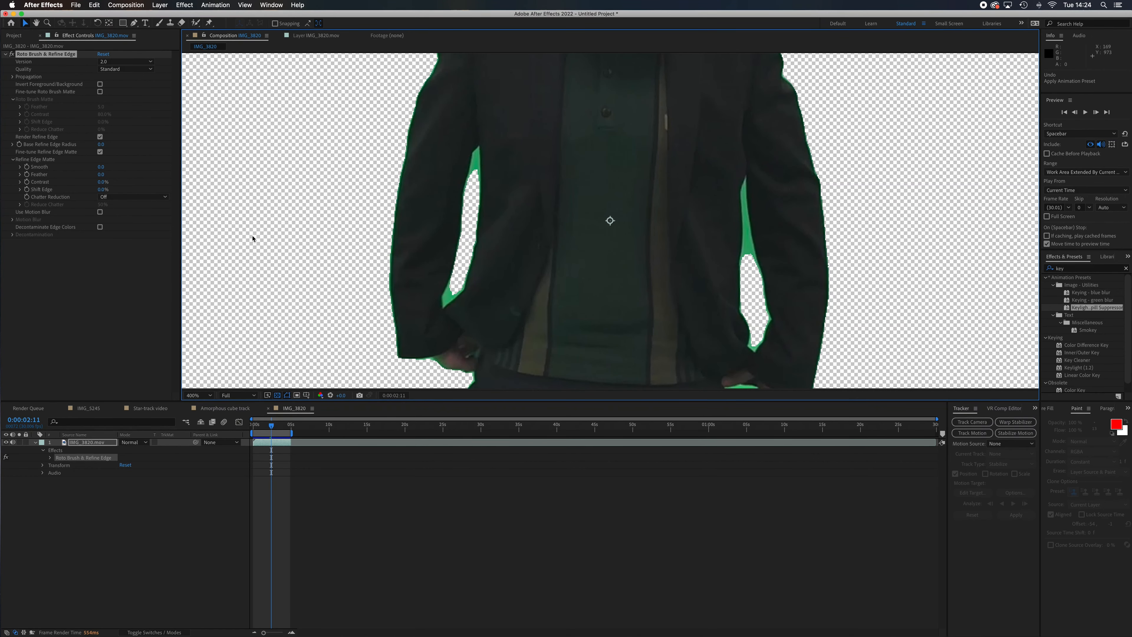
Step: Raise the Refine Edge Matte Feather slightly, try adjusting the Contrast and undo that last change
{"action": "mouse_move", "coordinate": [99, 175]}
{"action": "left_mouse_down"}
{"action": "mouse_move", "coordinate": [121, 178]}
{"action": "mouse_move", "coordinate": [75, 173]}
{"action": "mouse_move", "coordinate": [103, 180]}
{"action": "left_mouse_up"}
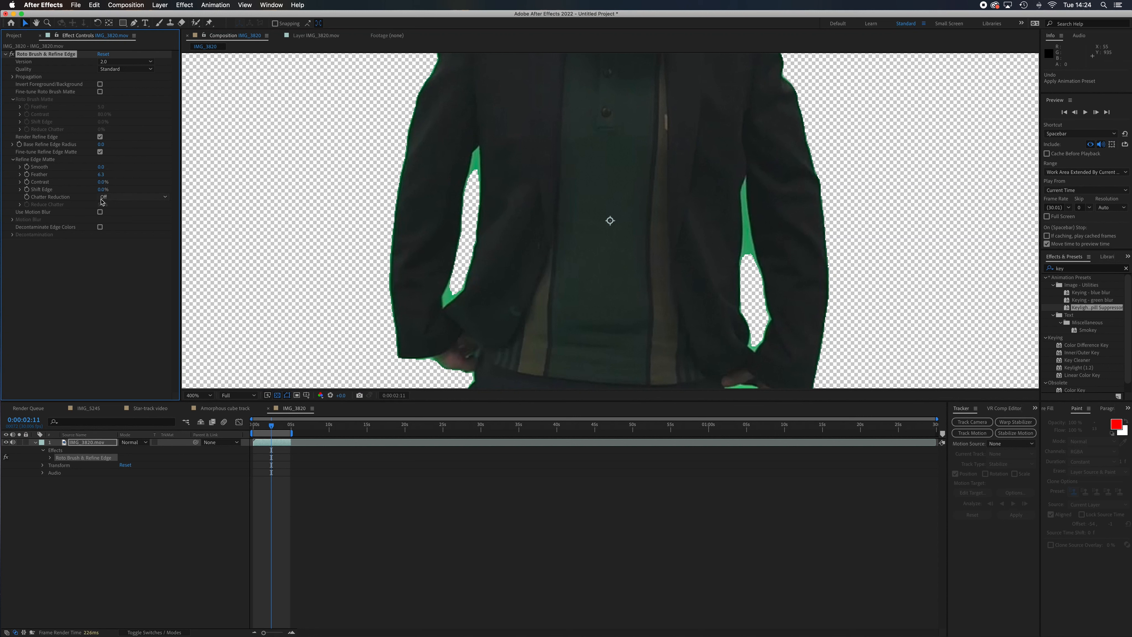
{"action": "left_click_drag", "start_coordinate": [103, 182], "coordinate": [79, 192]}
{"action": "key", "text": "super+z"}
Step: Apply the Keylight, Key Cleaner and Advanced Spill Suppressor preset to IMG_3820.mov and sample the leftover green beside the arm as Screen Colour
{"action": "left_click_drag", "start_coordinate": [716, 200], "coordinate": [704, 348]}
{"action": "left_click_drag", "start_coordinate": [731, 261], "coordinate": [710, 293]}
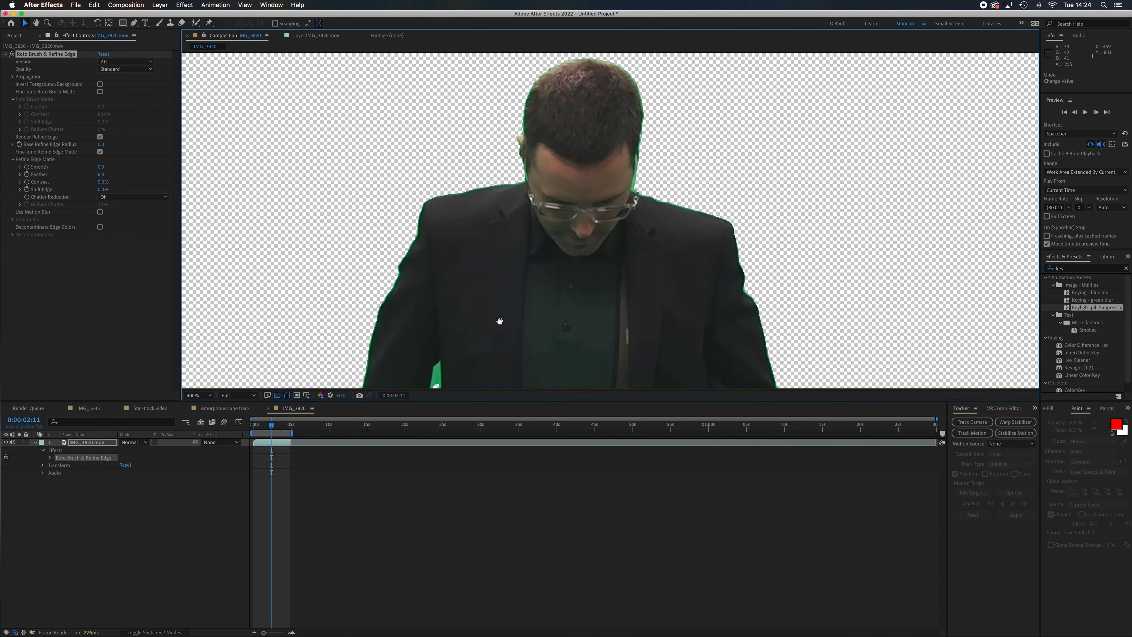
{"action": "left_click_drag", "start_coordinate": [500, 321], "coordinate": [493, 230]}
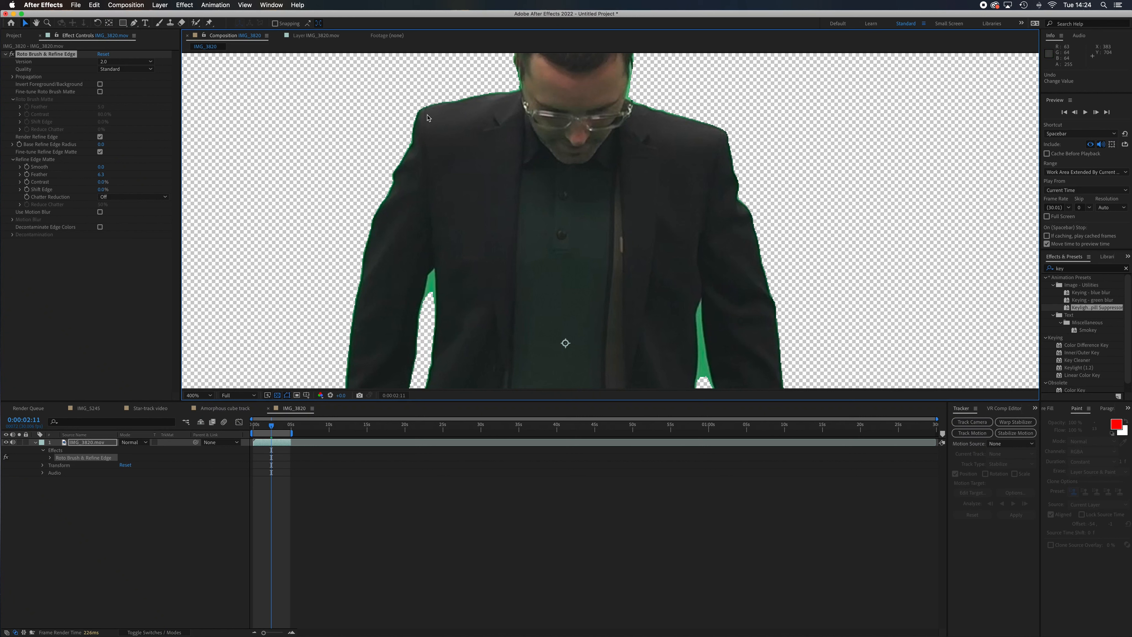
{"action": "left_click_drag", "start_coordinate": [1072, 314], "coordinate": [91, 443]}
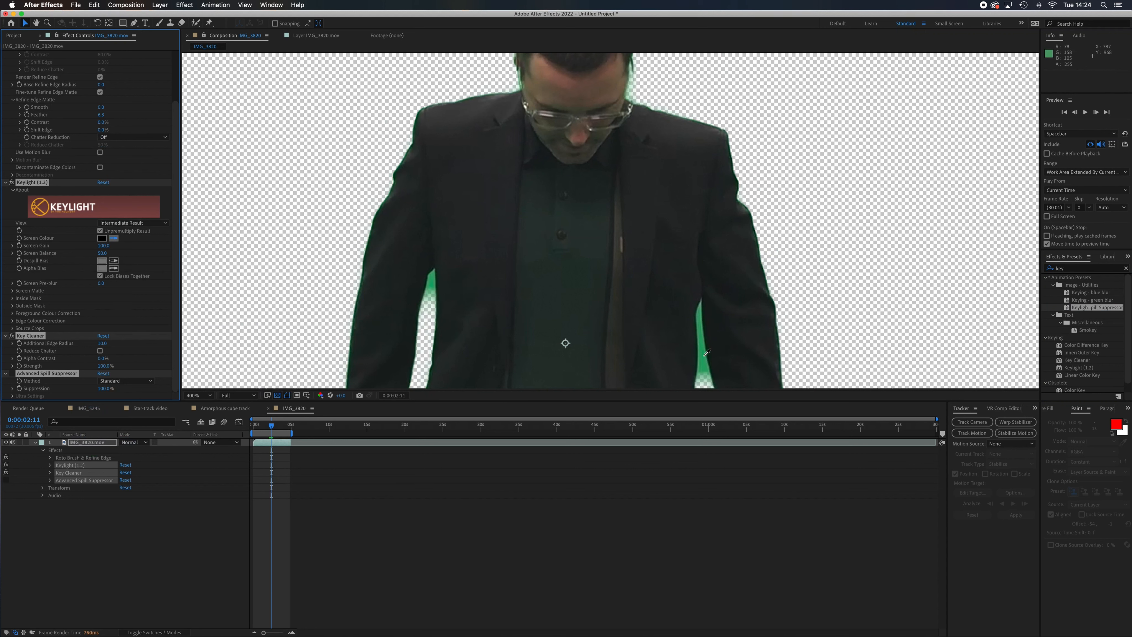
{"action": "left_click", "coordinate": [703, 339]}
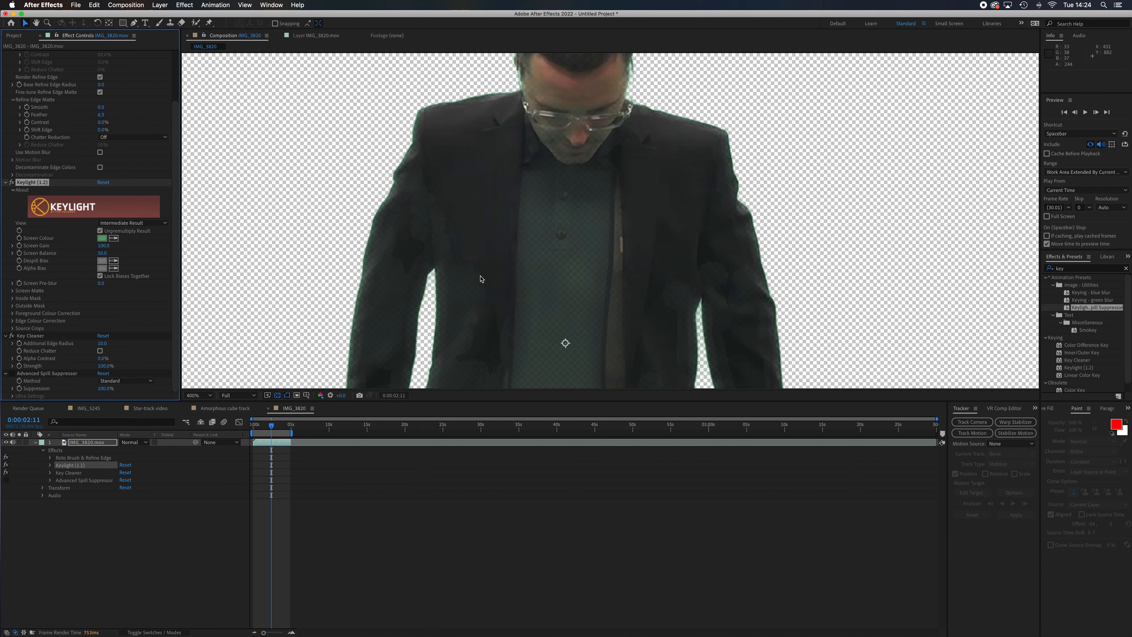
Step: Check the keyed torso and legs and increase the Key Cleaner's Alpha Contrast to solidify the figure
{"action": "scroll", "coordinate": [469, 275], "scroll_direction": "down", "scroll_amount": 1}
{"action": "key", "text": "h"}
{"action": "left_click_drag", "start_coordinate": [528, 329], "coordinate": [489, 179]}
{"action": "left_click_drag", "start_coordinate": [518, 290], "coordinate": [525, 159]}
{"action": "left_click_drag", "start_coordinate": [554, 259], "coordinate": [552, 339]}
{"action": "left_click_drag", "start_coordinate": [545, 211], "coordinate": [546, 313]}
{"action": "key", "text": "v"}
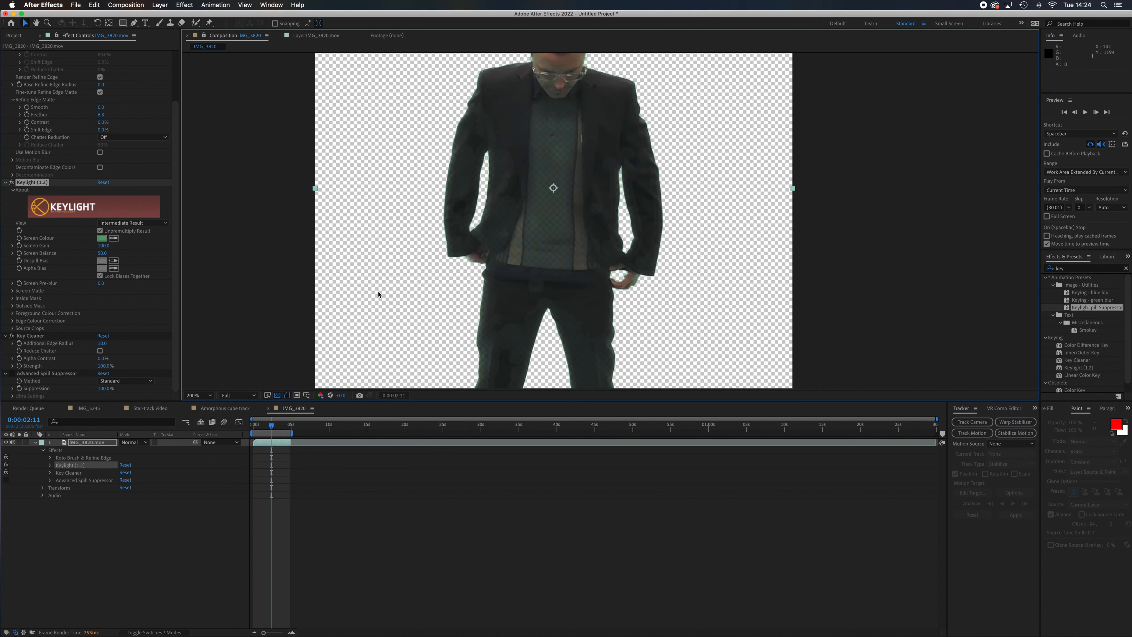
{"action": "left_click_drag", "start_coordinate": [102, 358], "coordinate": [125, 361]}
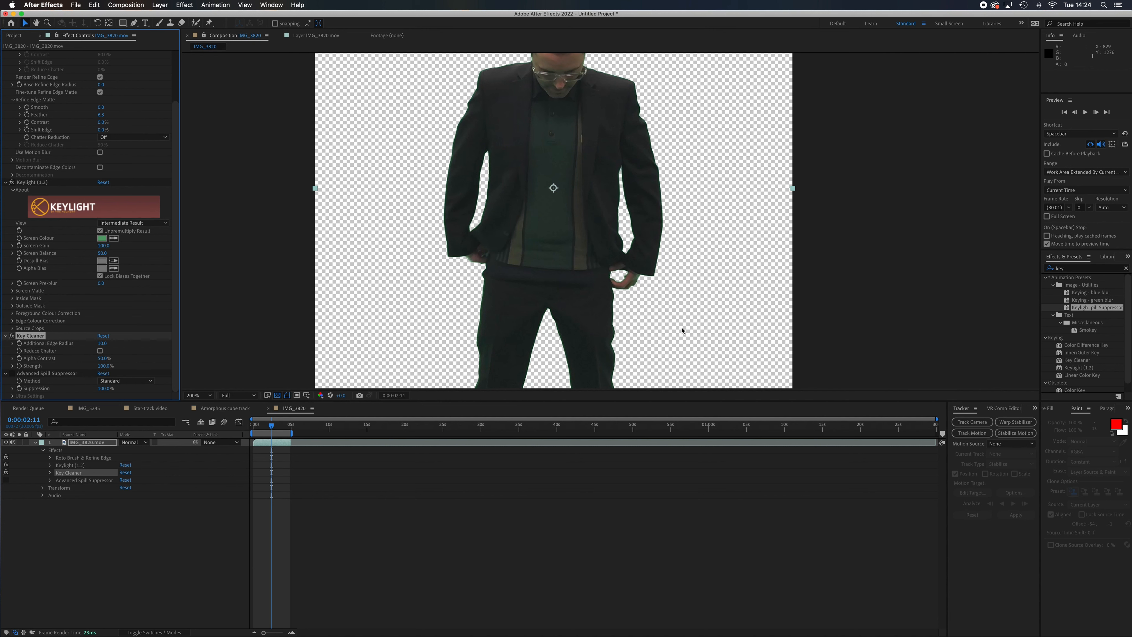
Step: Play the keyed composition from 0:00:00:00 with the sound muted and inspect the full-figure cutout up to 0:00:02:23
{"action": "scroll", "coordinate": [657, 312], "scroll_direction": "down", "scroll_amount": 1}
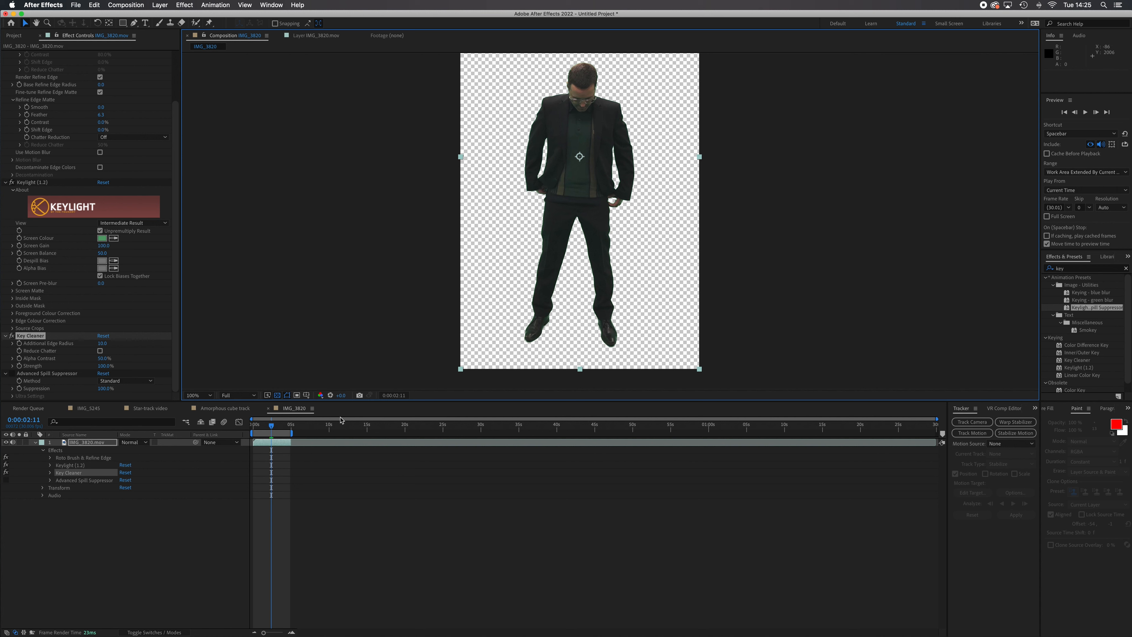
{"action": "left_click_drag", "start_coordinate": [274, 428], "coordinate": [240, 426]}
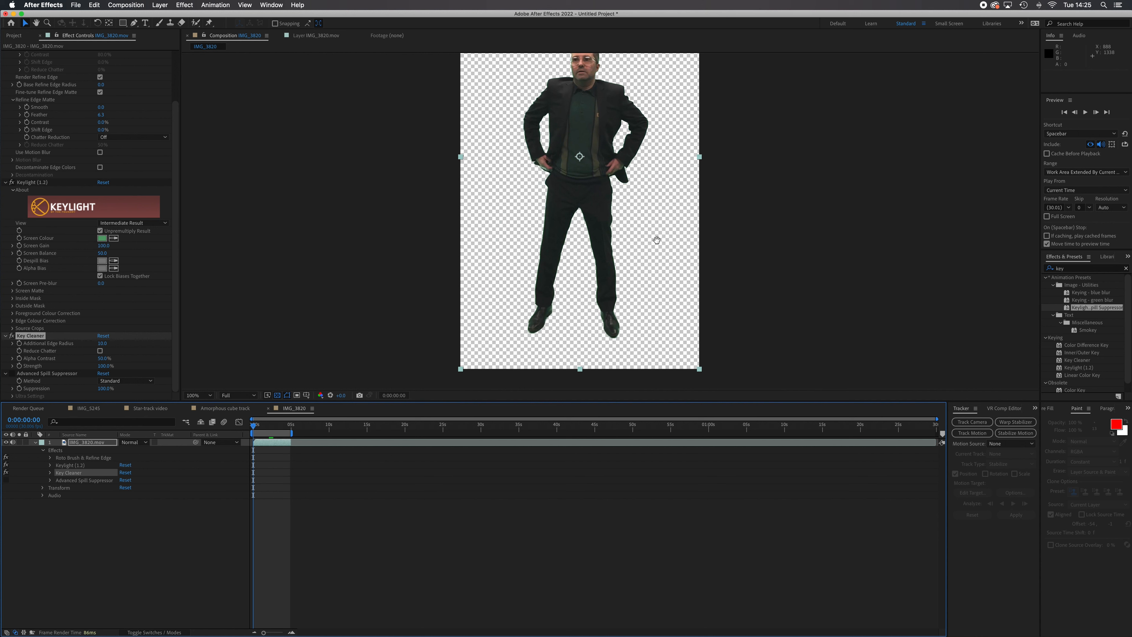
{"action": "left_click_drag", "start_coordinate": [656, 240], "coordinate": [653, 285]}
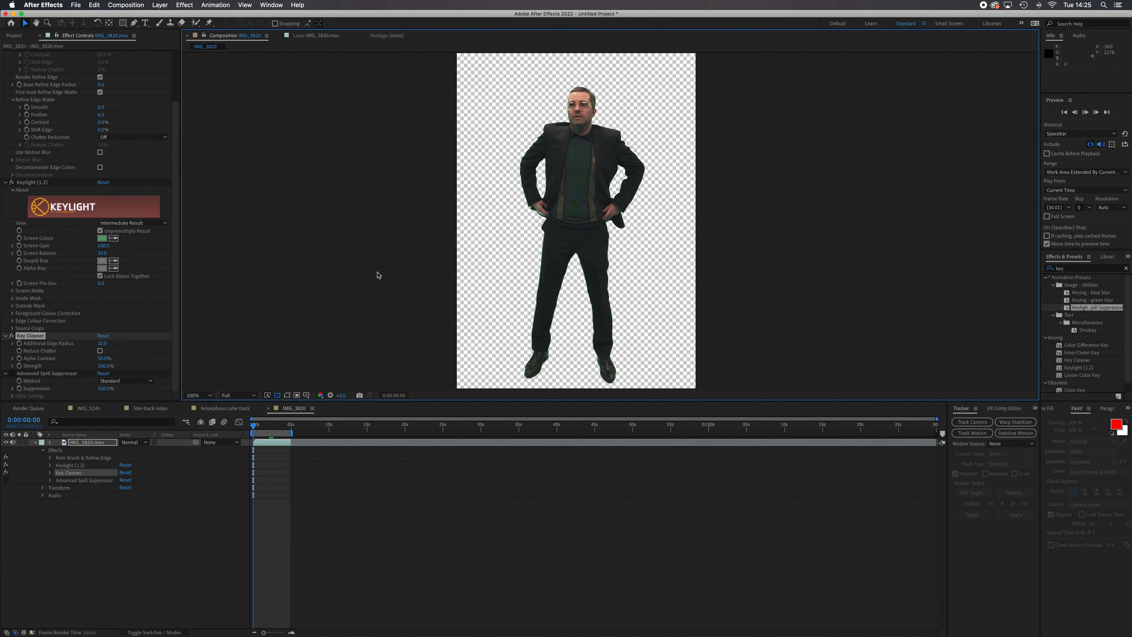
{"action": "key", "text": "space"}
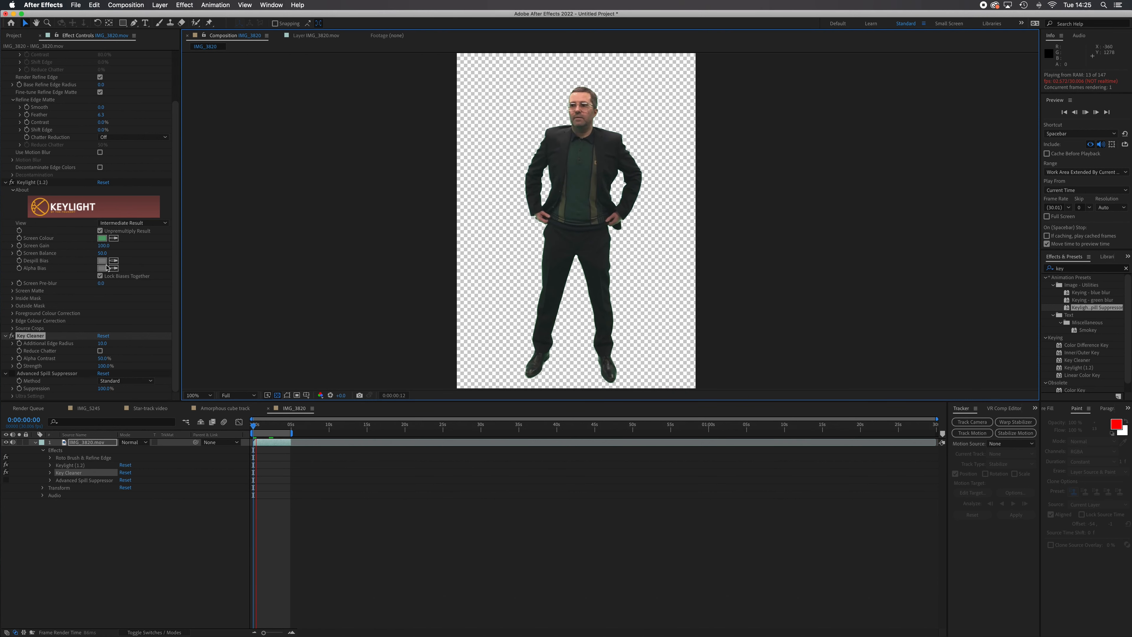
{"action": "key", "text": "XF86AudioLowerVolume"}
{"action": "key", "text": "XF86AudioMute"}
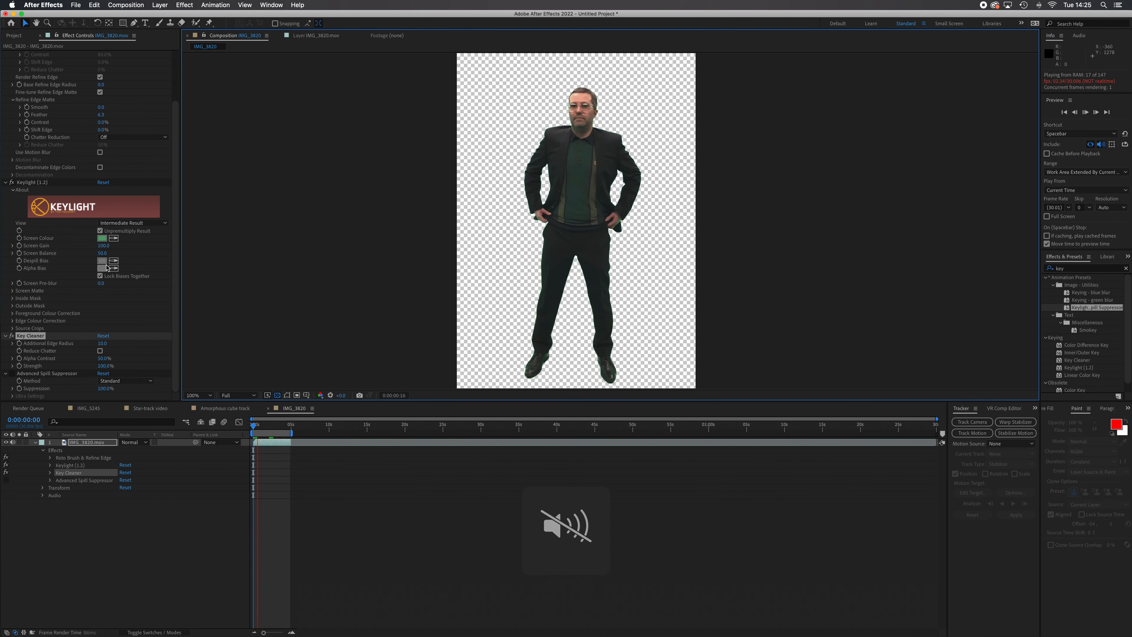
{"action": "scroll", "coordinate": [64, 242], "scroll_direction": "up", "scroll_amount": 3}
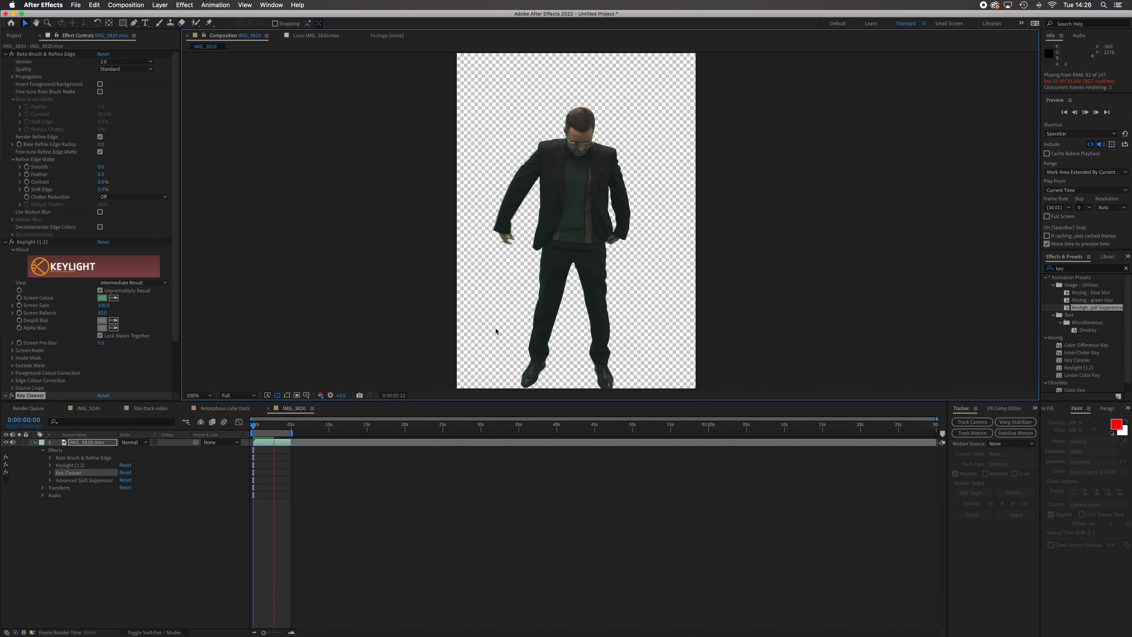
{"action": "key", "text": "space"}
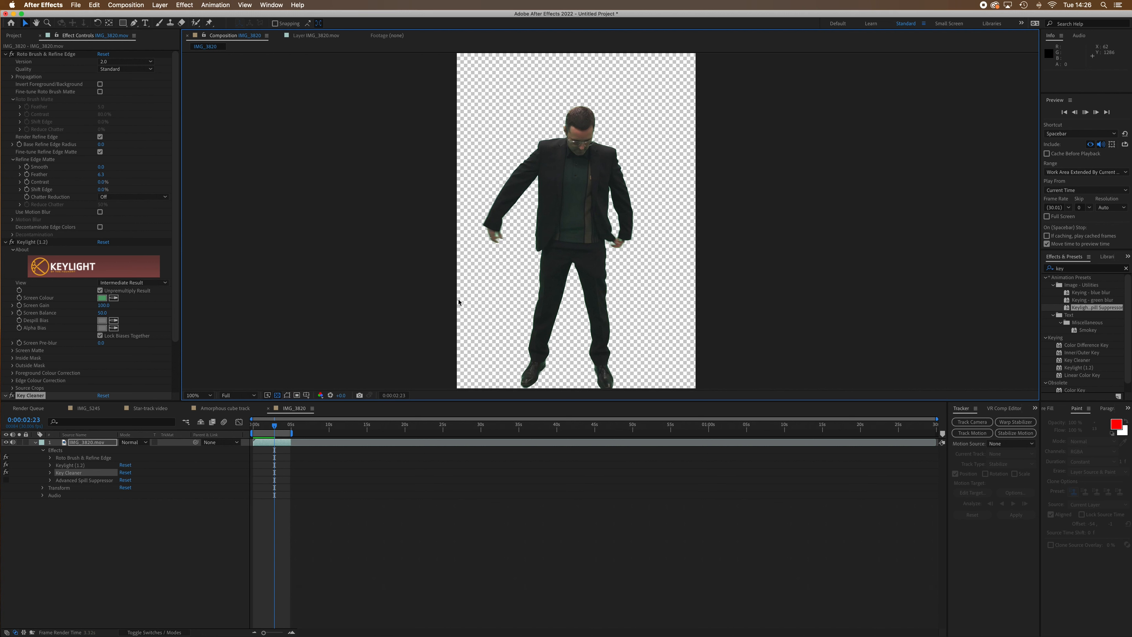
Step: Play the composition again to check the cutout in motion, and return to 0:00:00:00
{"action": "key", "text": "space"}
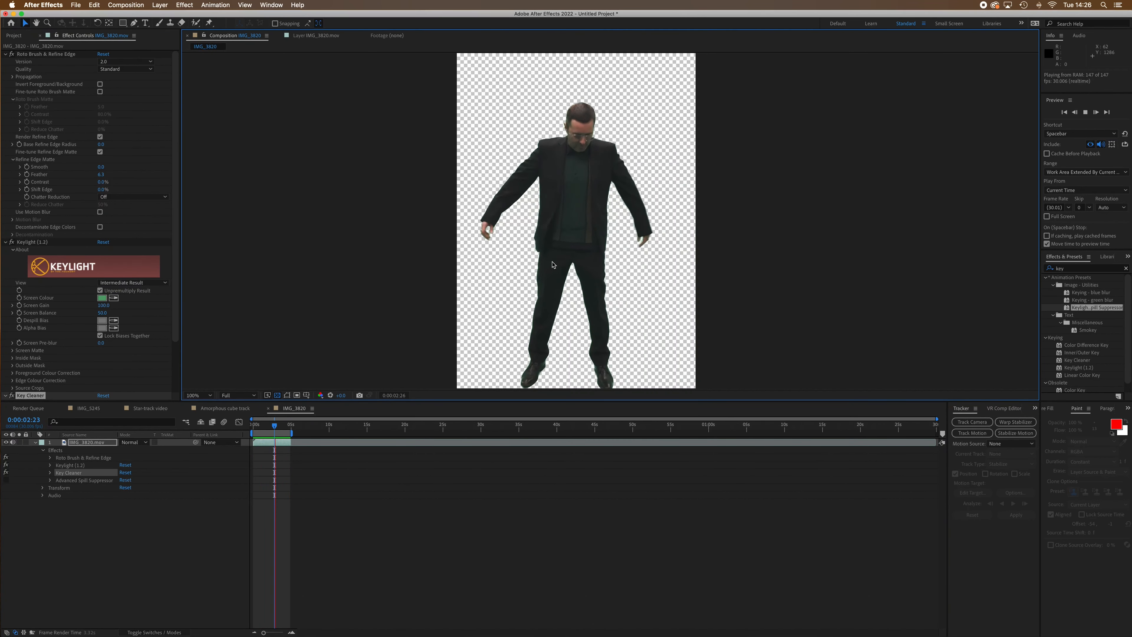
{"action": "left_click", "coordinate": [595, 258]}
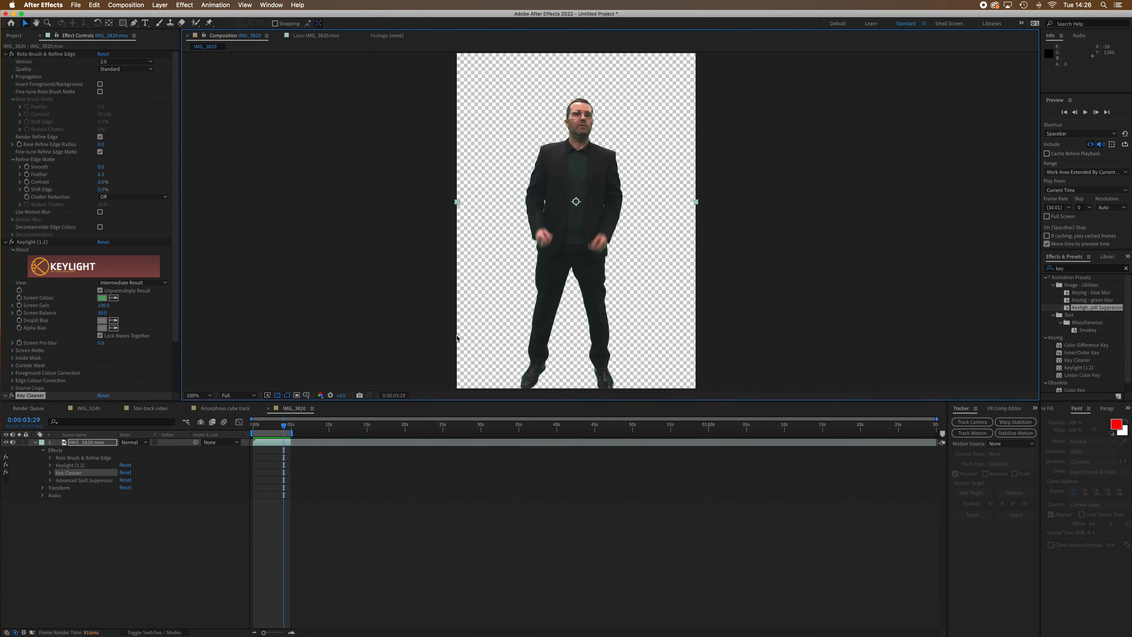
{"action": "key", "text": "comma"}
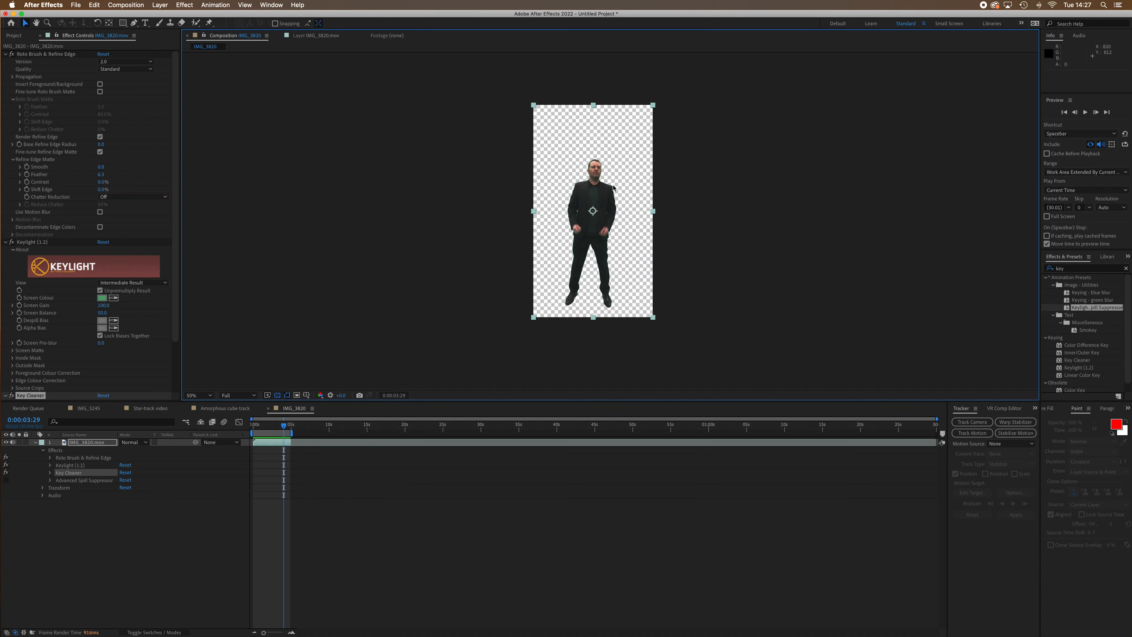
{"action": "left_click_drag", "start_coordinate": [284, 429], "coordinate": [218, 433]}
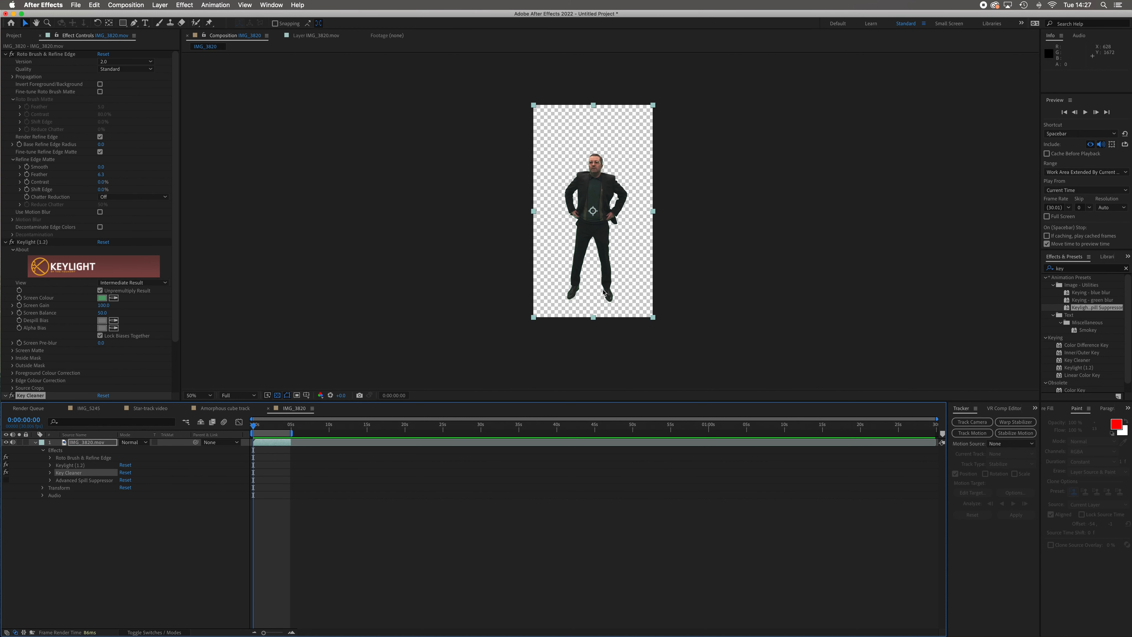
{"action": "mouse_move", "coordinate": [256, 430]}
{"action": "left_mouse_down"}
{"action": "mouse_move", "coordinate": [284, 432]}
{"action": "mouse_move", "coordinate": [244, 433]}
{"action": "left_mouse_up"}
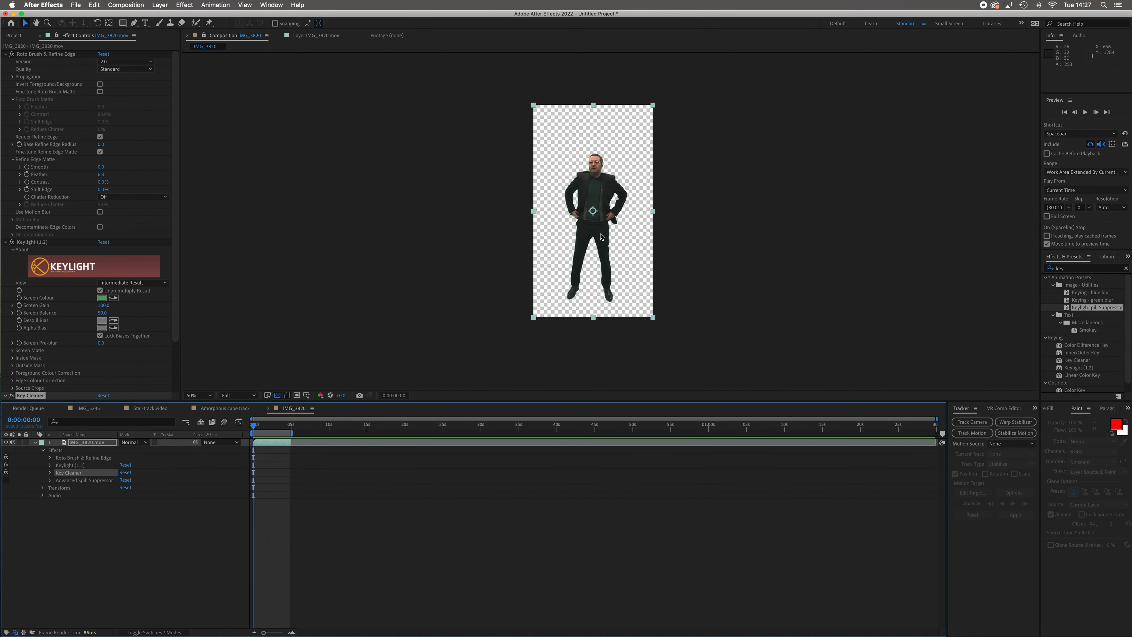
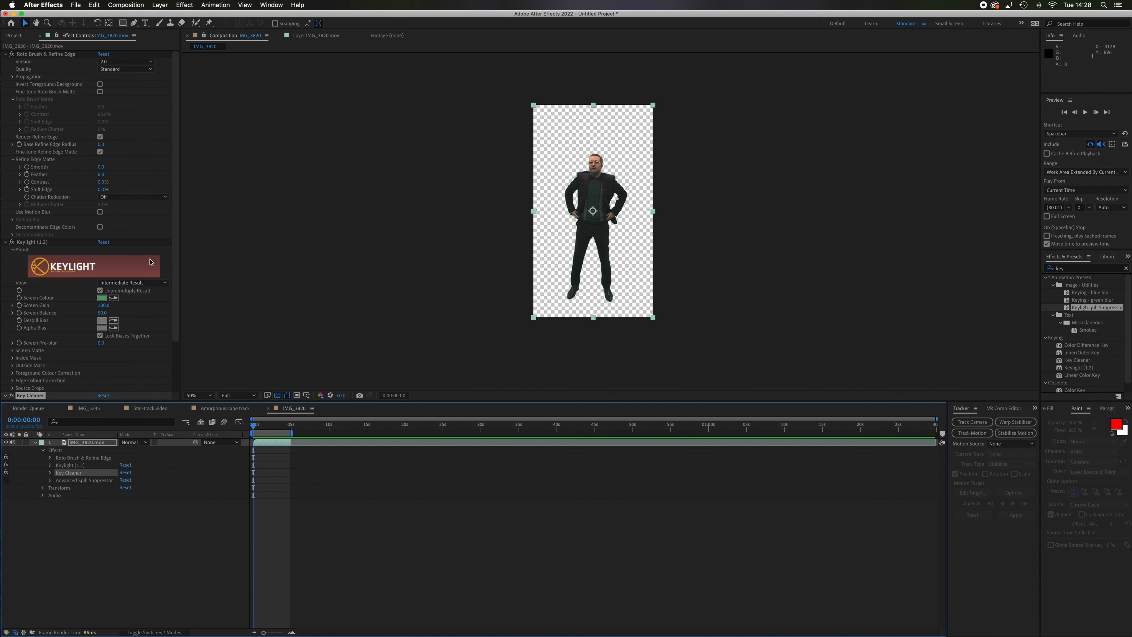
Step: Add the IMG_3820 composition to the render queue and open its output module settings
{"action": "left_click", "coordinate": [126, 5]}
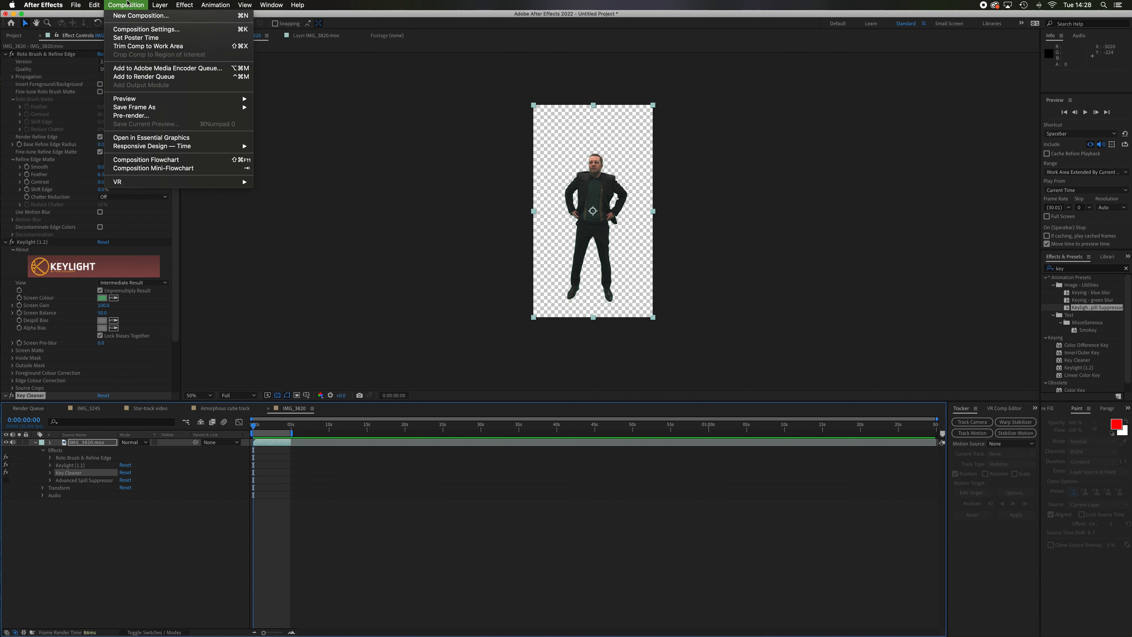
{"action": "left_click", "coordinate": [146, 77]}
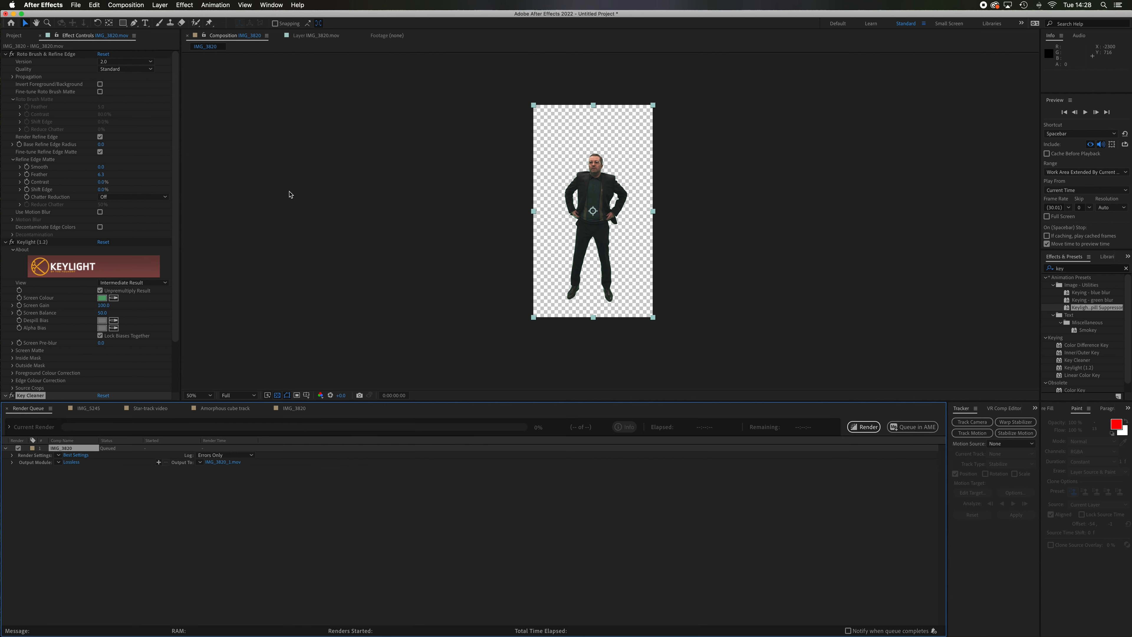
{"action": "left_click", "coordinate": [71, 462]}
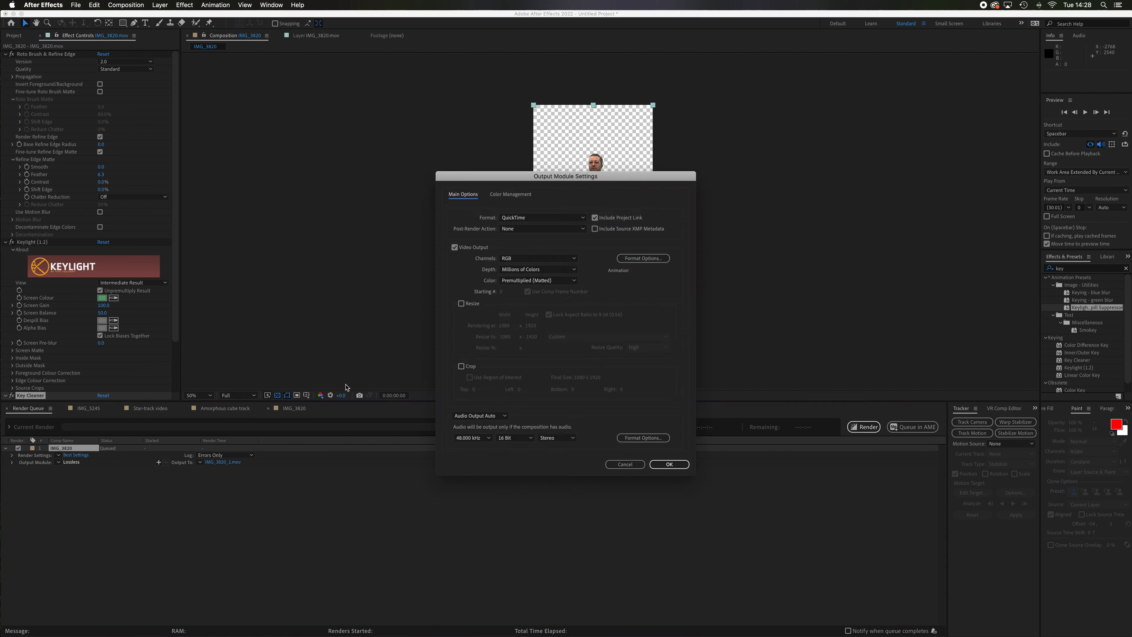
Step: Try RGB + Alpha channels in the output module and change the QuickTime video codec to Apple ProRes 422 HQ
{"action": "left_click", "coordinate": [544, 262]}
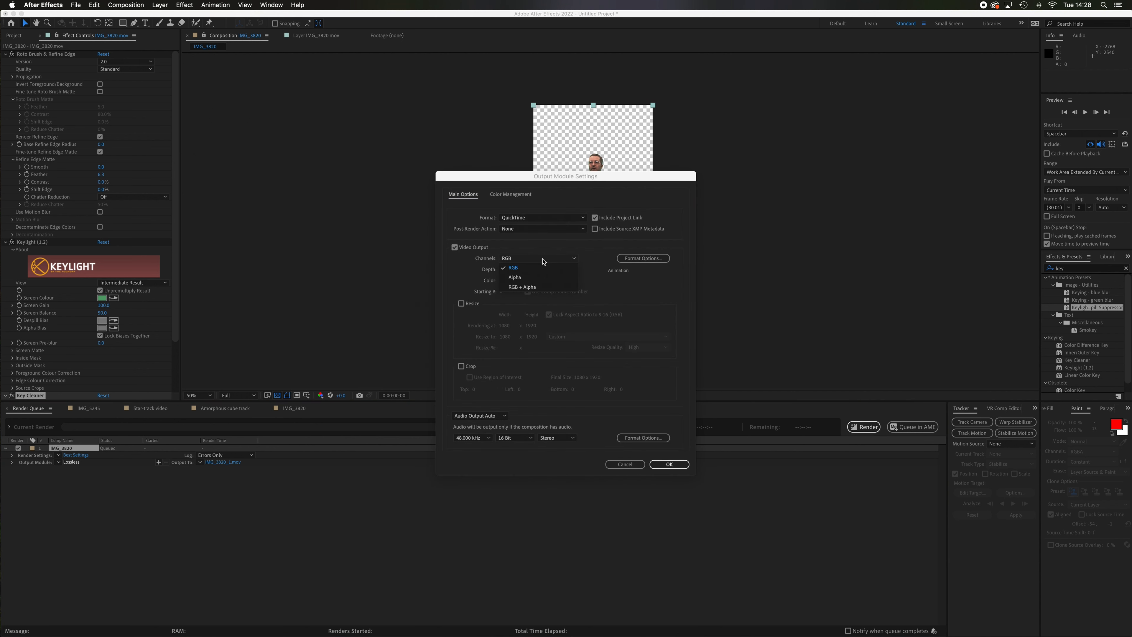
{"action": "left_click", "coordinate": [549, 288]}
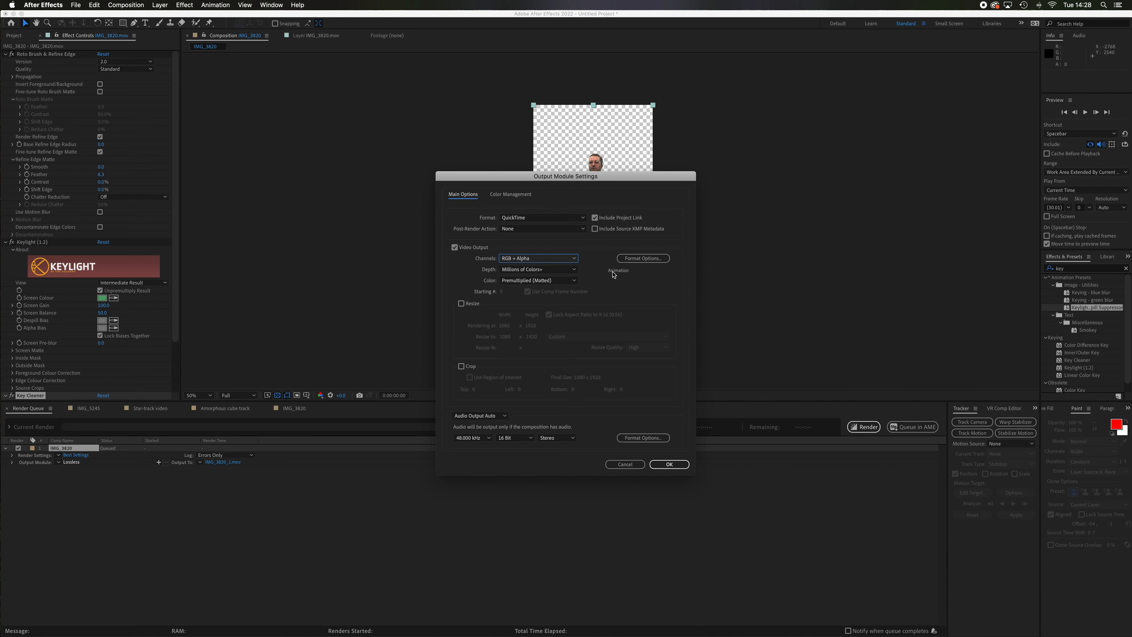
{"action": "left_click", "coordinate": [643, 261]}
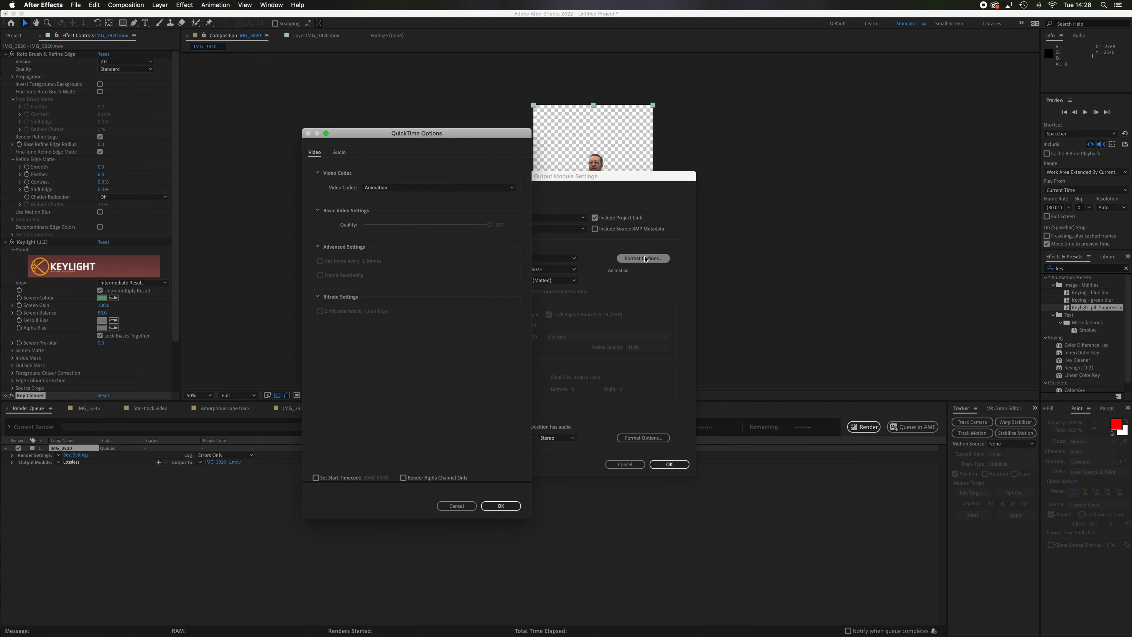
{"action": "left_click", "coordinate": [428, 189]}
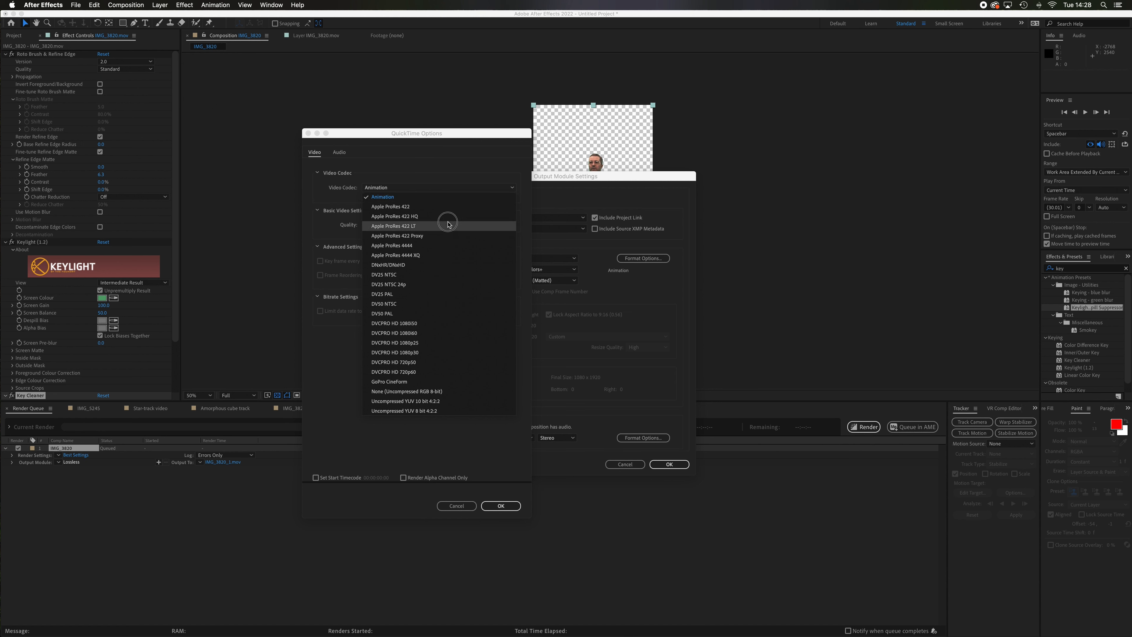
{"action": "left_click", "coordinate": [449, 218]}
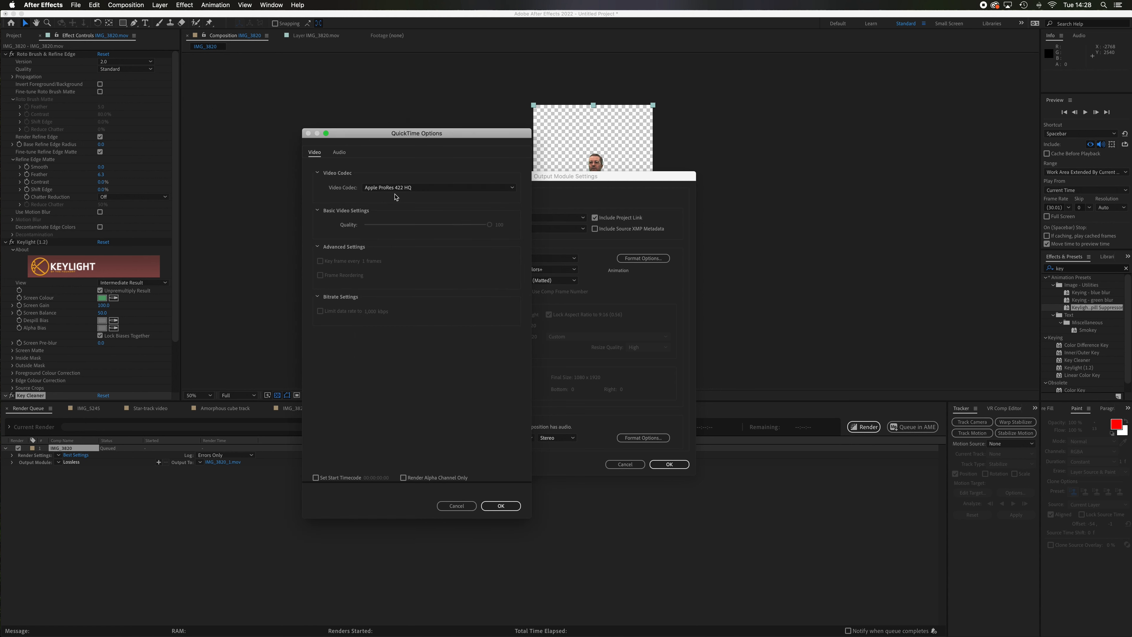
{"action": "left_click", "coordinate": [499, 506]}
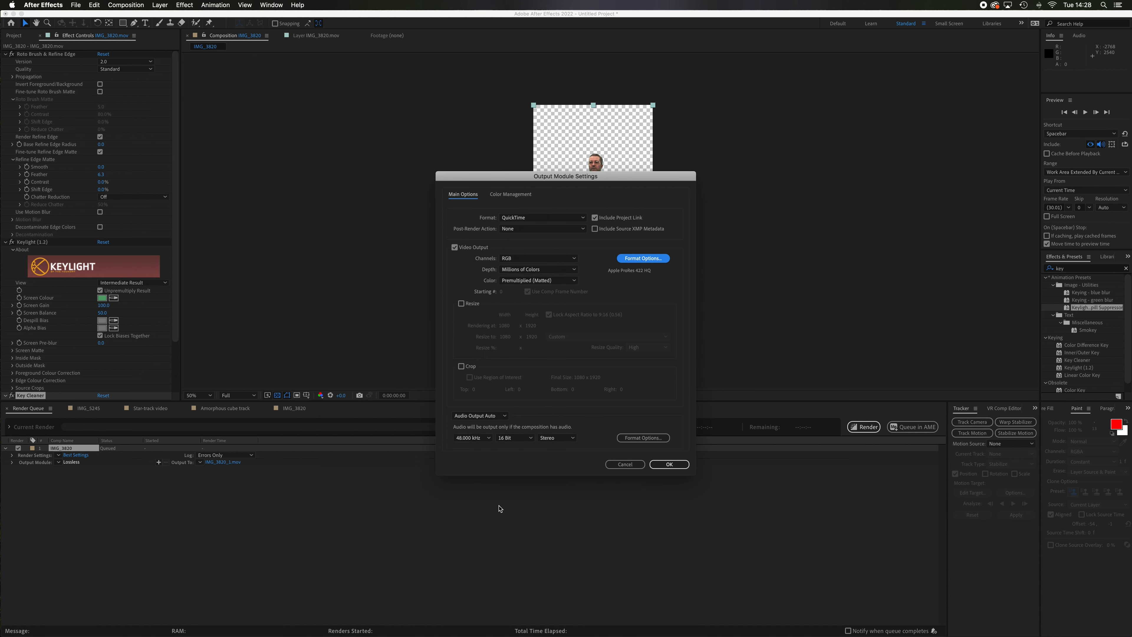
Step: Check the channel options for ProRes, return the codec to Animation with RGB + Alpha channels, and cancel the output module settings
{"action": "left_click", "coordinate": [551, 261]}
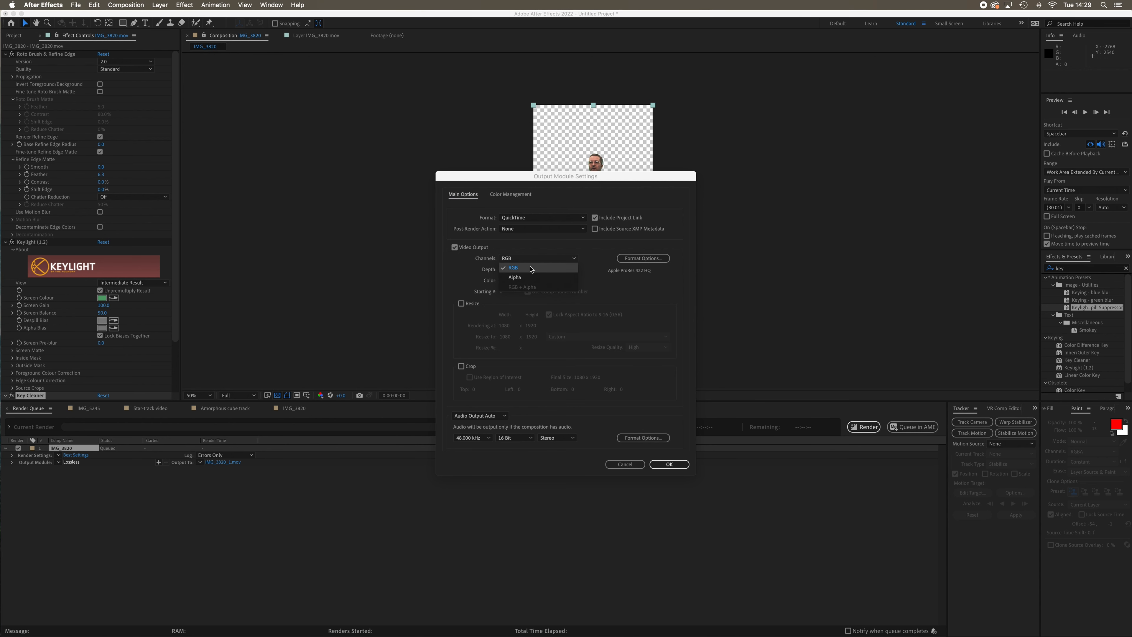
{"action": "left_click", "coordinate": [644, 258]}
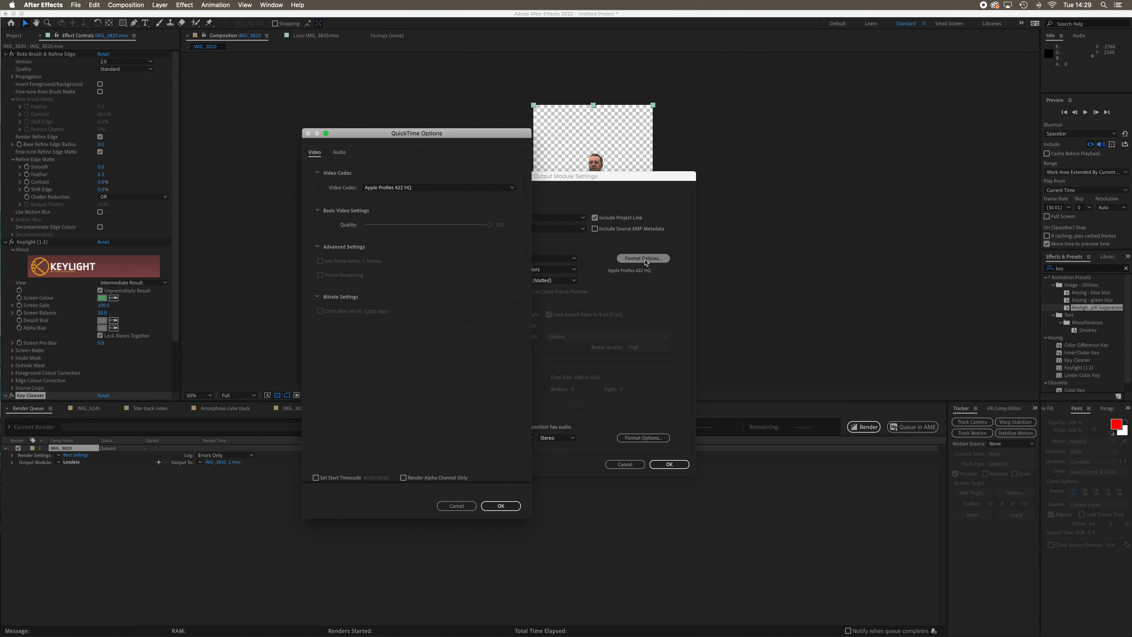
{"action": "left_click", "coordinate": [437, 187]}
{"action": "left_click", "coordinate": [436, 197]}
{"action": "left_click", "coordinate": [497, 507]}
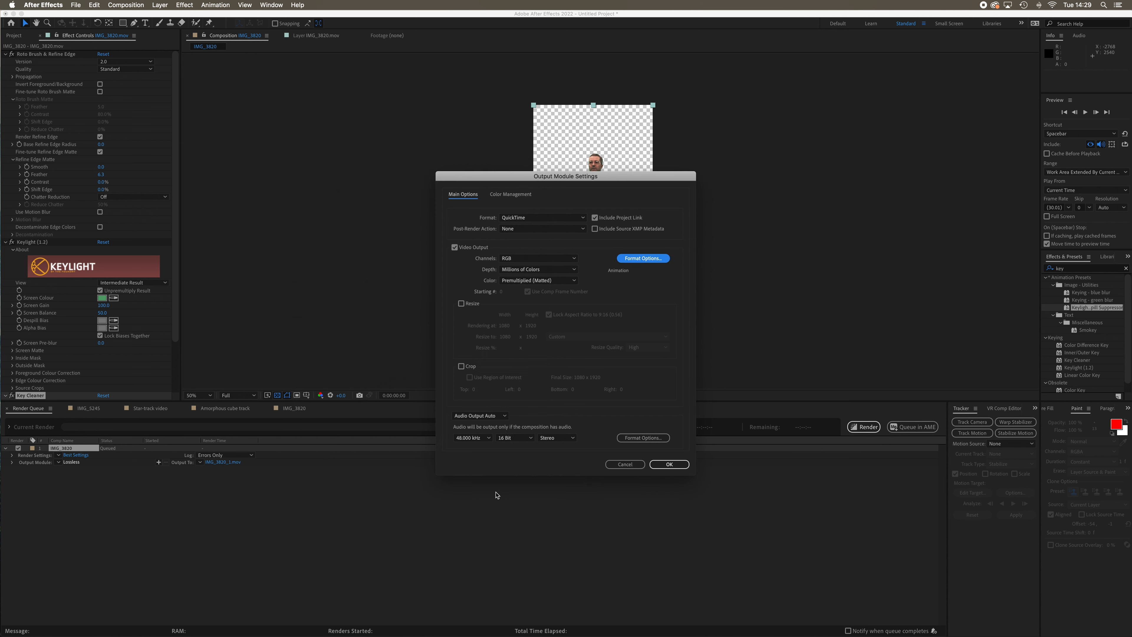
{"action": "left_click", "coordinate": [574, 259]}
{"action": "left_click", "coordinate": [553, 287]}
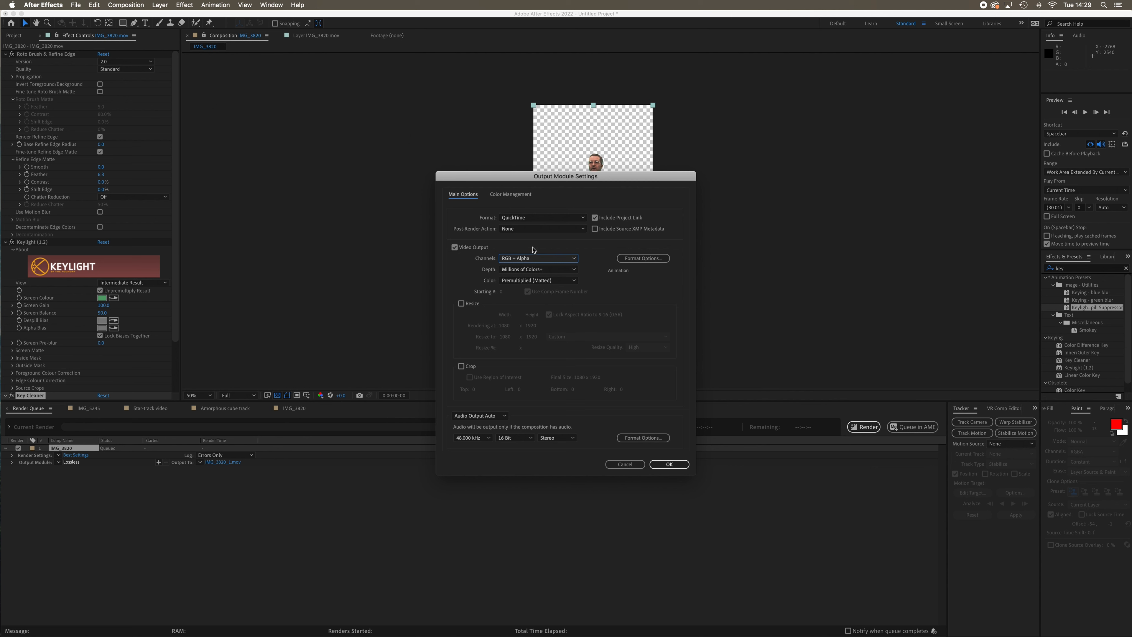
{"action": "left_click", "coordinate": [627, 465]}
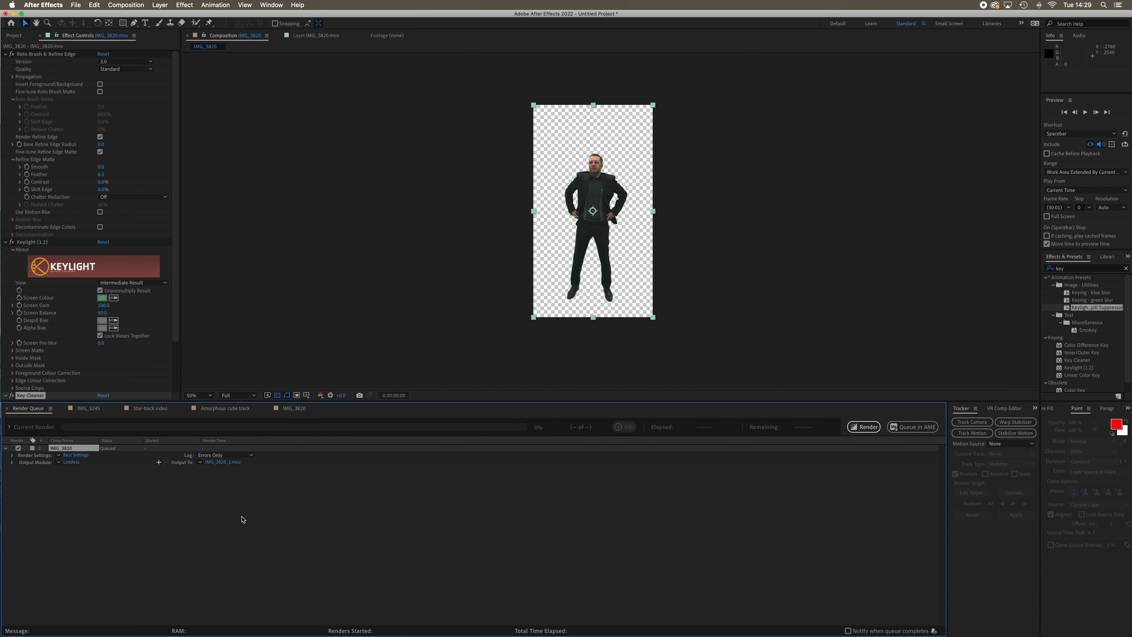
Step: Close the render queue and create a new composition from the IMG_5245.mov footage
{"action": "left_click", "coordinate": [7, 408]}
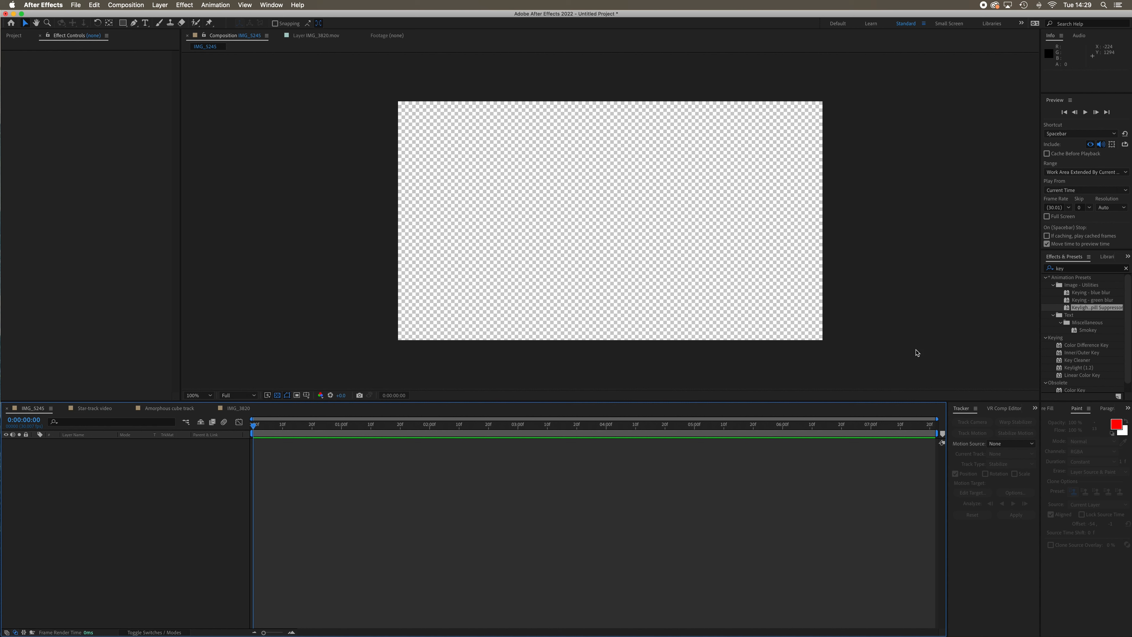
{"action": "left_click", "coordinate": [13, 36]}
{"action": "left_click", "coordinate": [44, 224]}
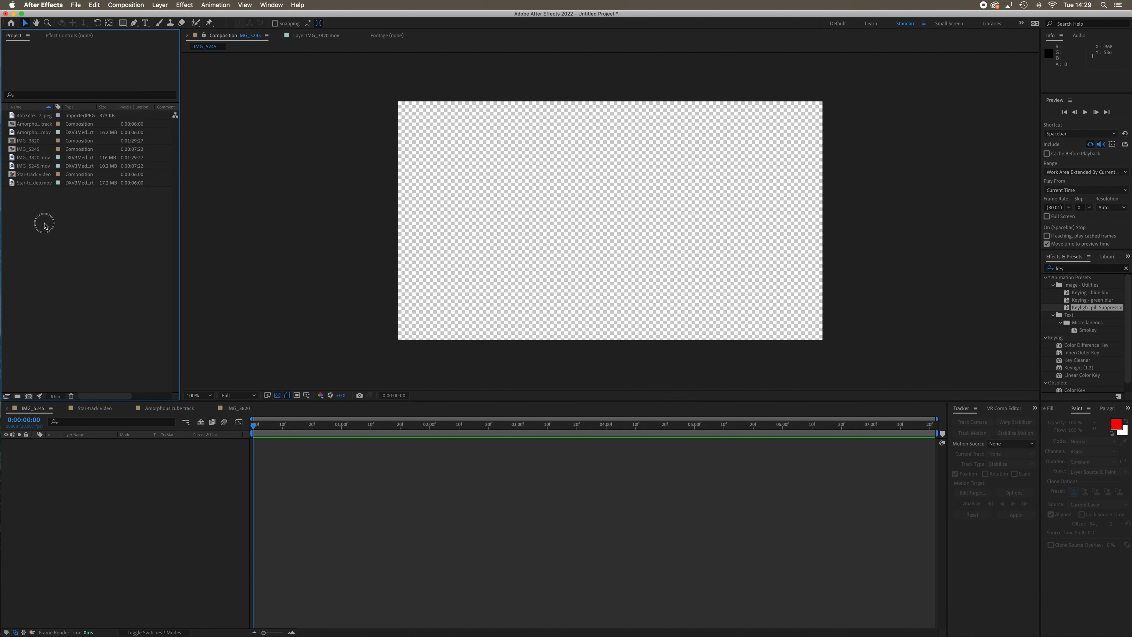
{"action": "left_click", "coordinate": [26, 150]}
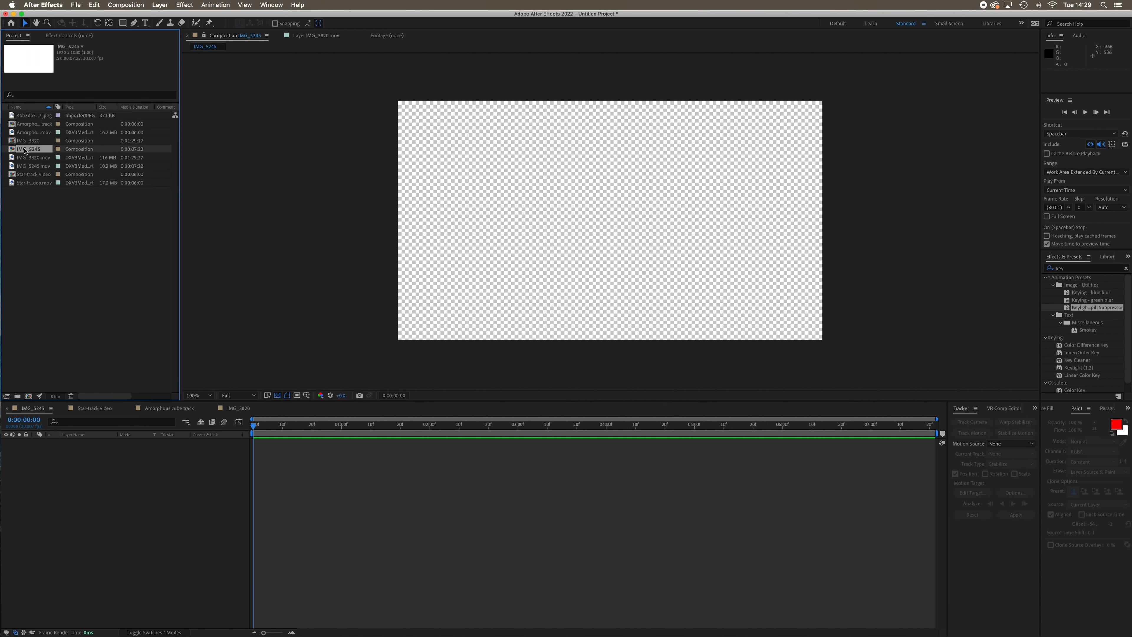
{"action": "left_click", "coordinate": [11, 167]}
{"action": "left_click_drag", "start_coordinate": [11, 169], "coordinate": [28, 396]}
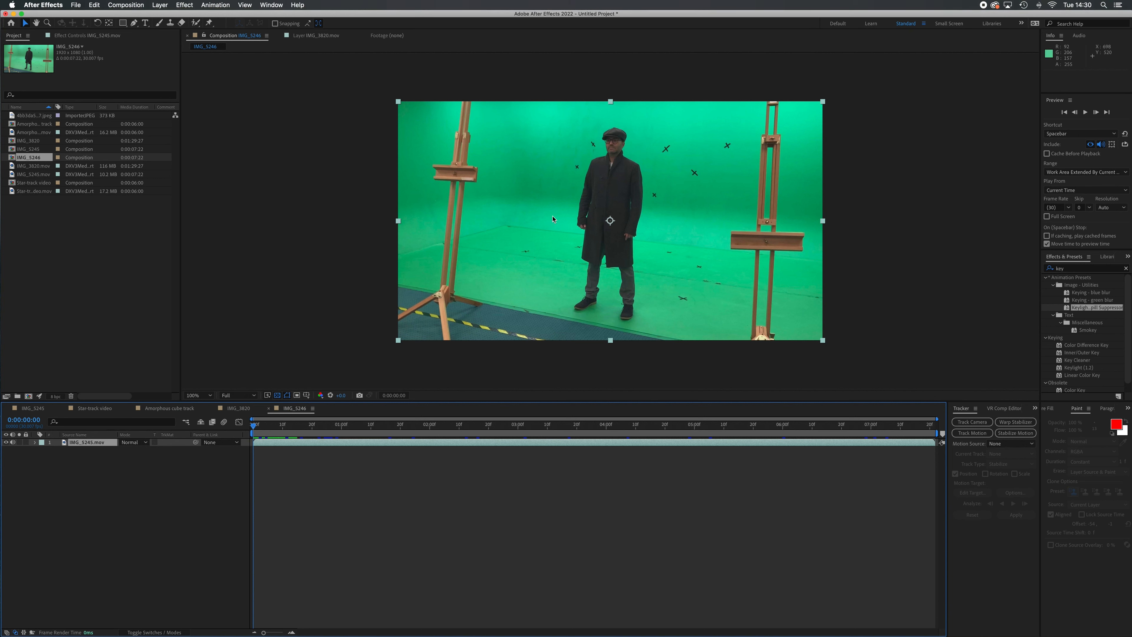
Step: Draw a loose, closed nine-point mask with the Pen tool around the standing man on the IMG_5245.mov layer
{"action": "left_click", "coordinate": [134, 22]}
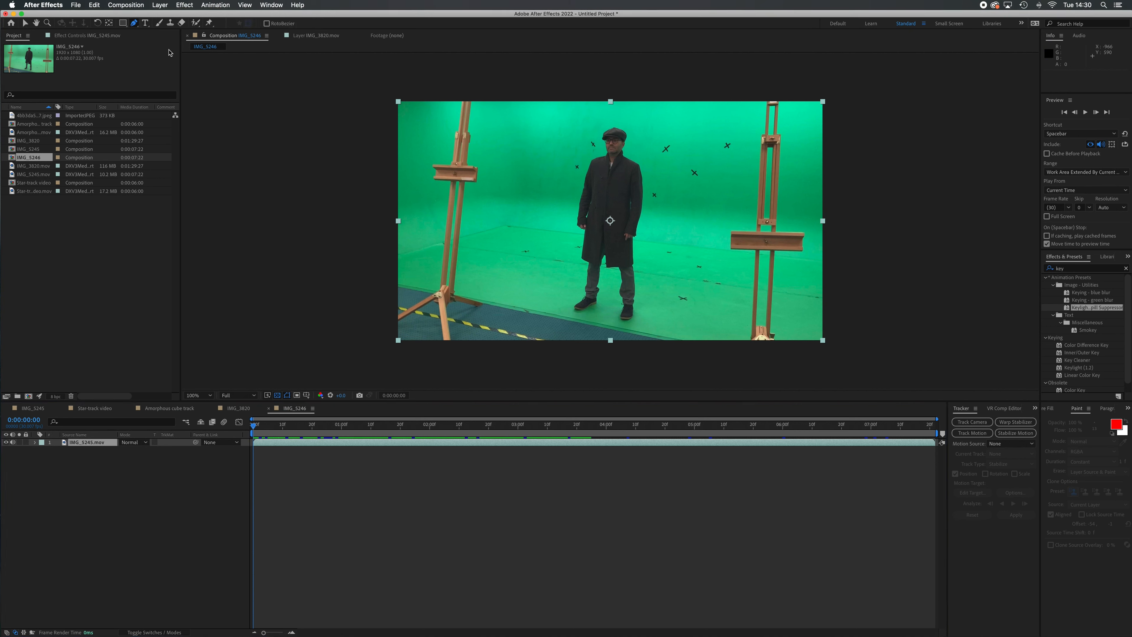
{"action": "left_click", "coordinate": [618, 119]}
{"action": "left_click", "coordinate": [584, 136]}
{"action": "left_click", "coordinate": [562, 204]}
{"action": "left_click", "coordinate": [553, 271]}
{"action": "left_click", "coordinate": [572, 318]}
{"action": "left_click", "coordinate": [629, 330]}
{"action": "left_click", "coordinate": [667, 299]}
{"action": "left_click", "coordinate": [679, 215]}
{"action": "left_click", "coordinate": [655, 153]}
{"action": "left_click", "coordinate": [618, 119]}
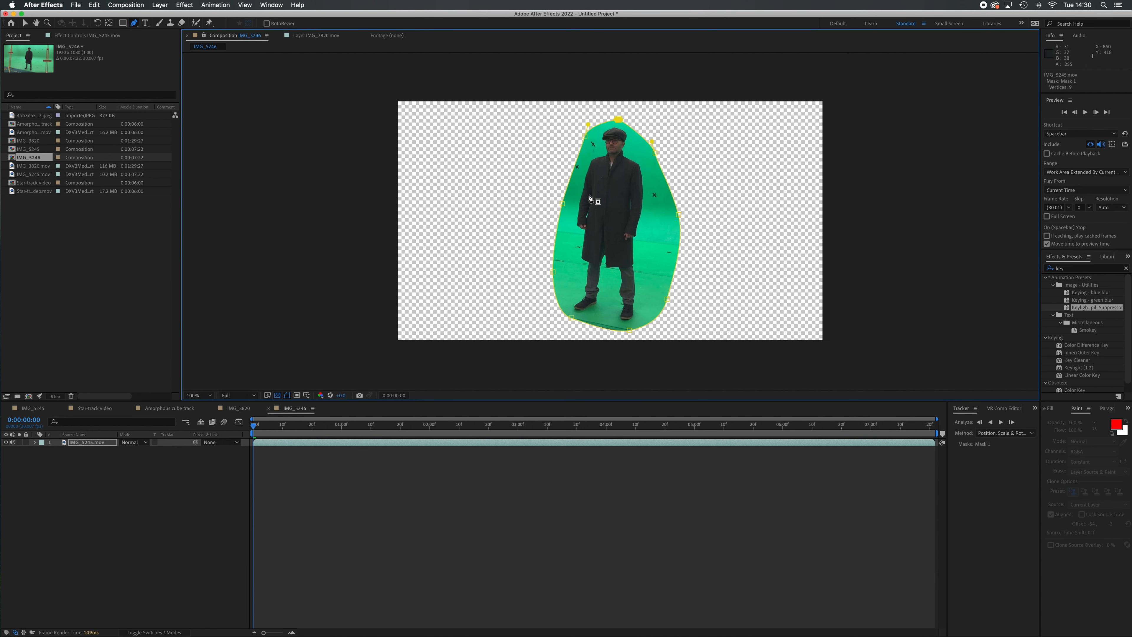
Step: Track Mask 1 forward through the whole clip with the Position, Scale & Rotation method and return to the first frame
{"action": "left_click", "coordinate": [83, 442]}
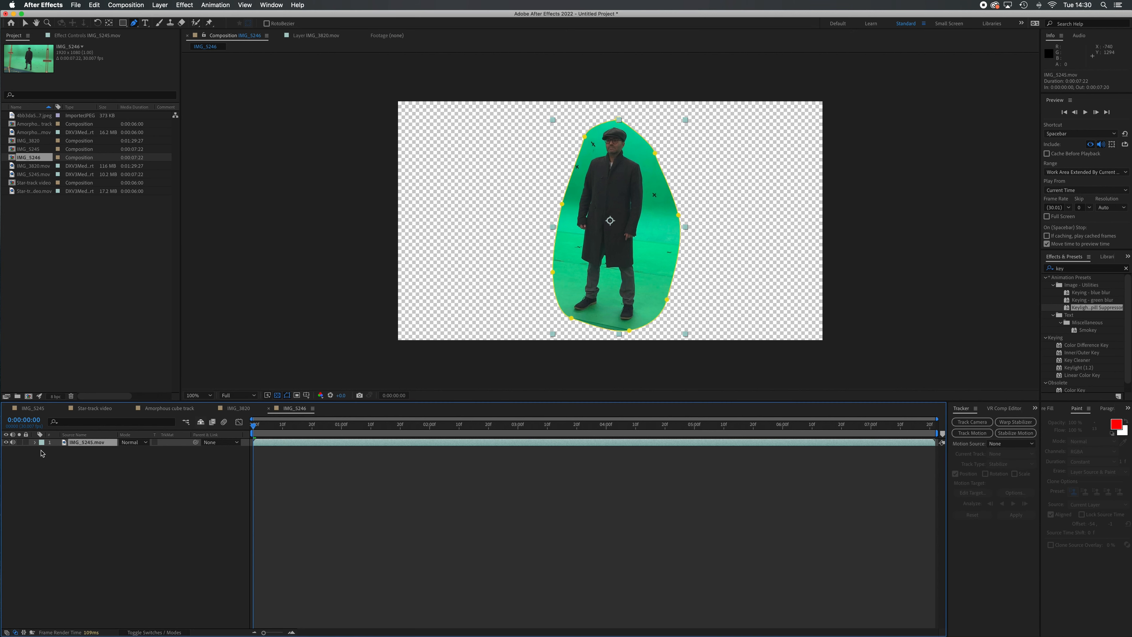
{"action": "left_click", "coordinate": [35, 443]}
{"action": "left_click", "coordinate": [43, 451]}
{"action": "left_click", "coordinate": [70, 457]}
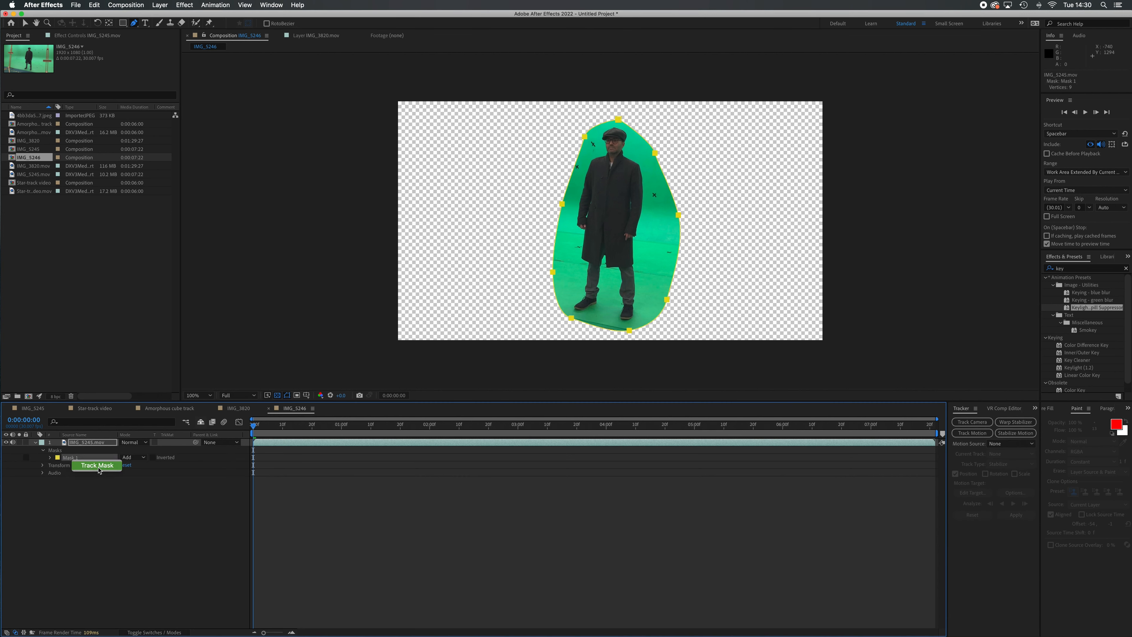
{"action": "left_click", "coordinate": [99, 468]}
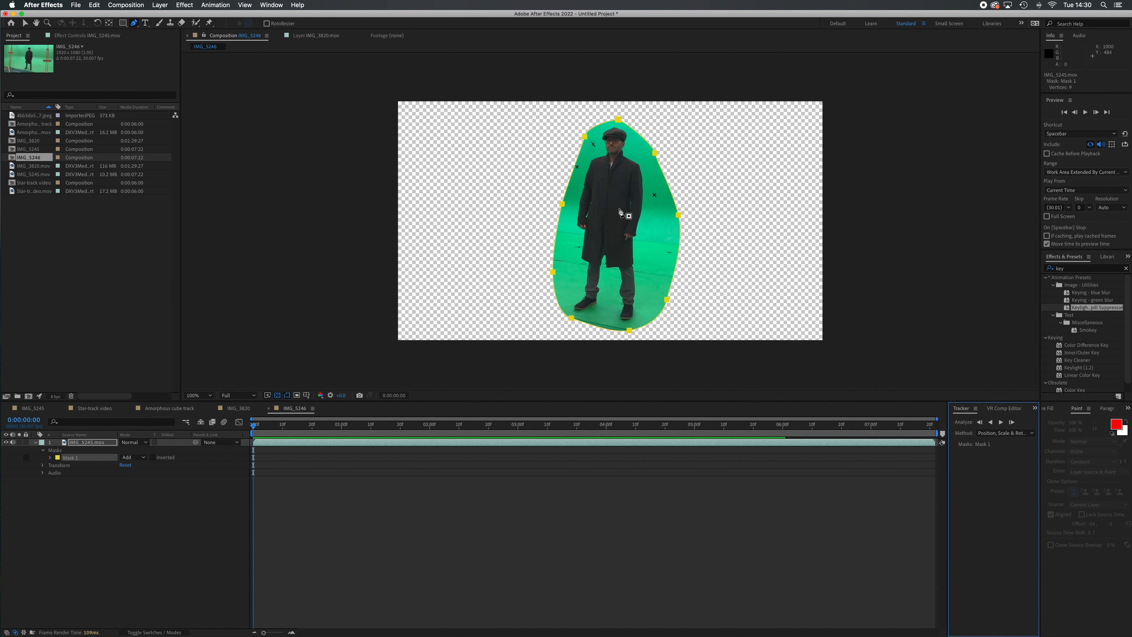
{"action": "left_click", "coordinate": [1031, 433]}
{"action": "left_click", "coordinate": [988, 532]}
{"action": "left_click", "coordinate": [1000, 422]}
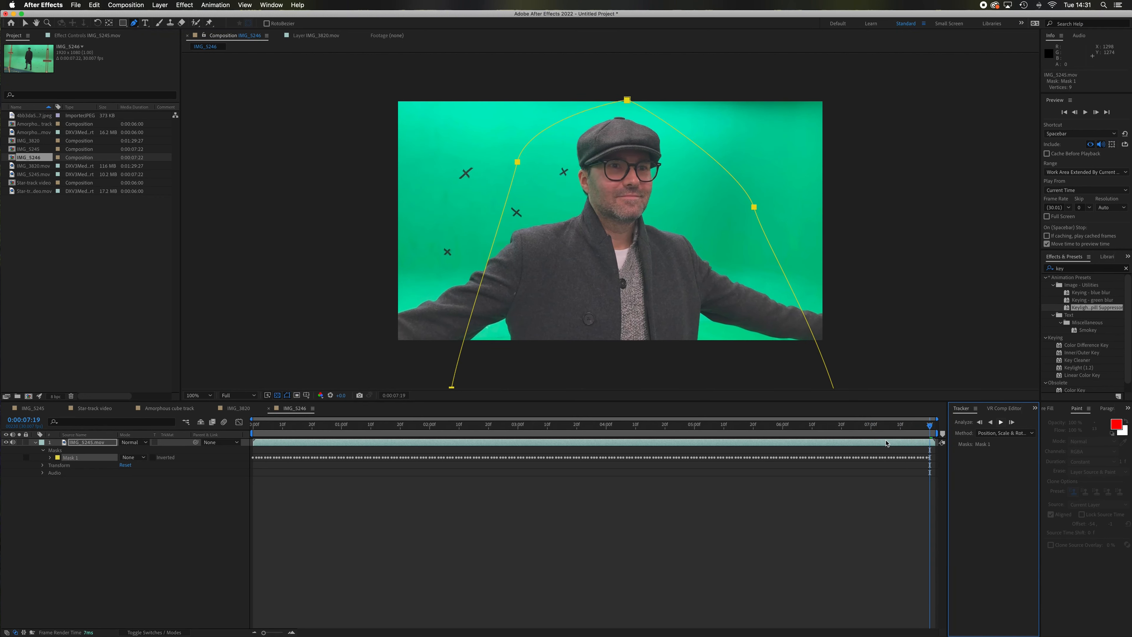
{"action": "key", "text": "Home"}
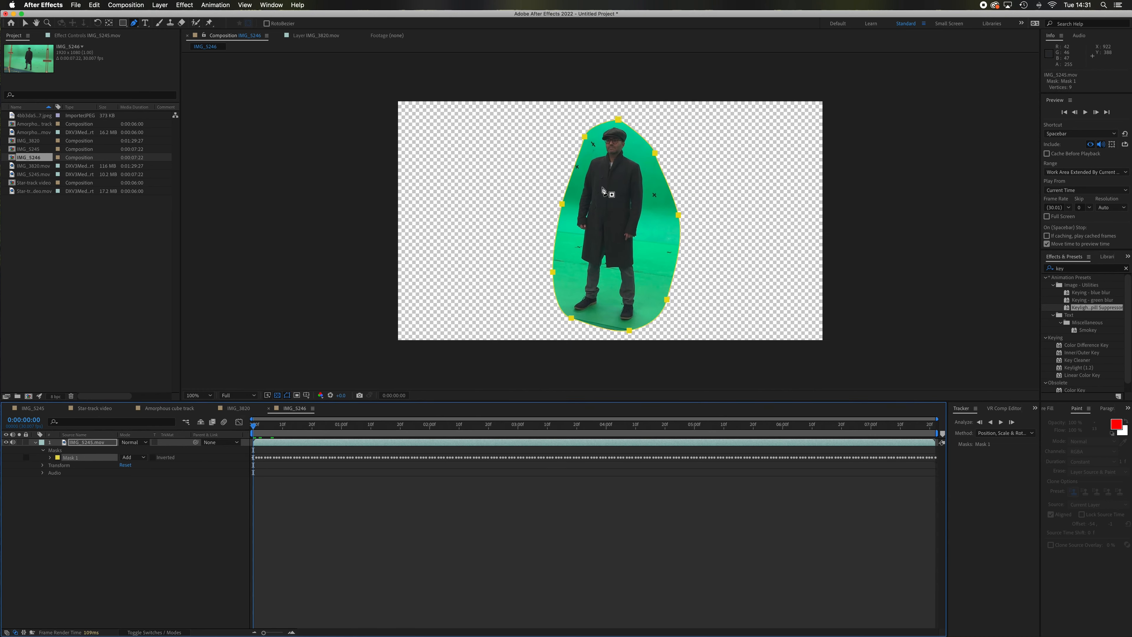
Step: Apply a Gaussian Blur to the masked IMG_5245.mov layer and set its Blurriness to about 37
{"action": "left_click", "coordinate": [1125, 268]}
{"action": "left_click", "coordinate": [1046, 301]}
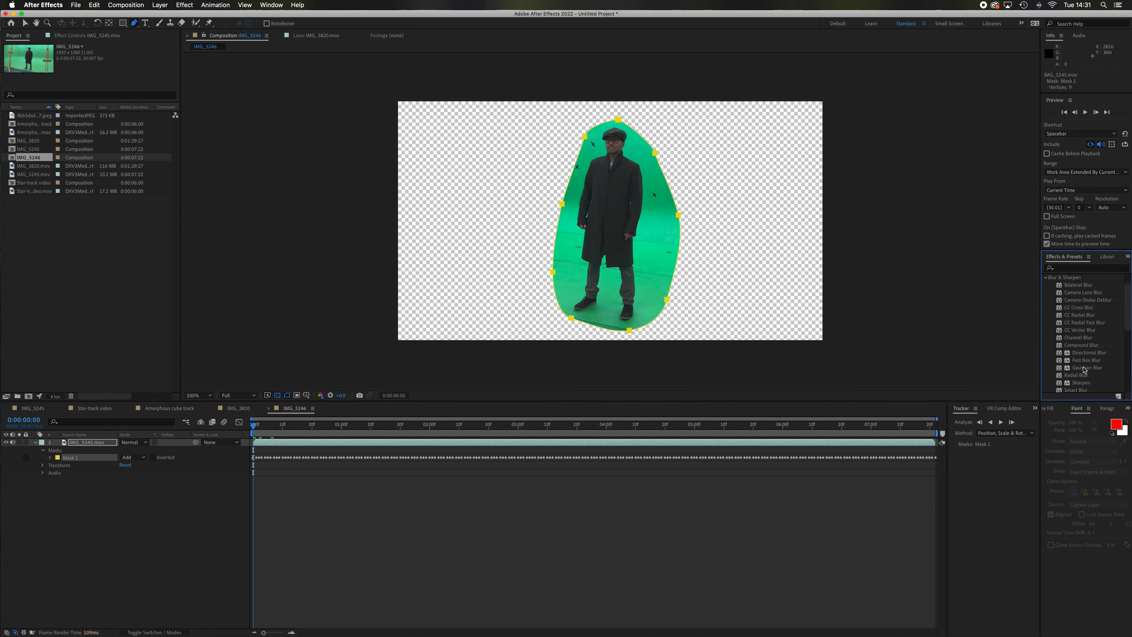
{"action": "left_click_drag", "start_coordinate": [1085, 369], "coordinate": [105, 445]}
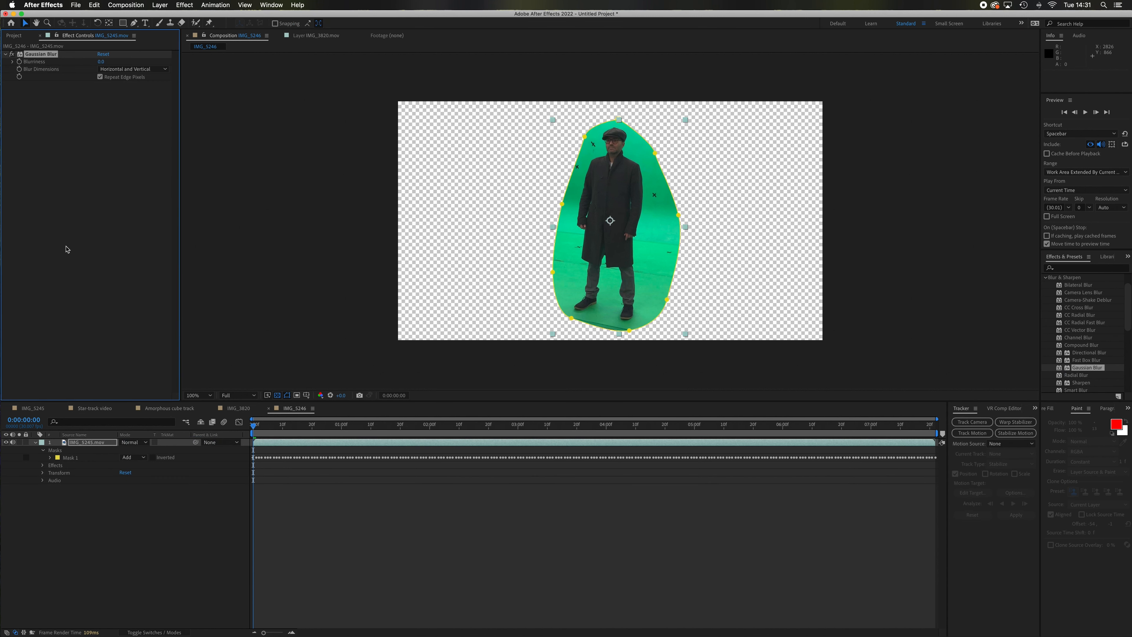
{"action": "left_click_drag", "start_coordinate": [101, 65], "coordinate": [289, 91]}
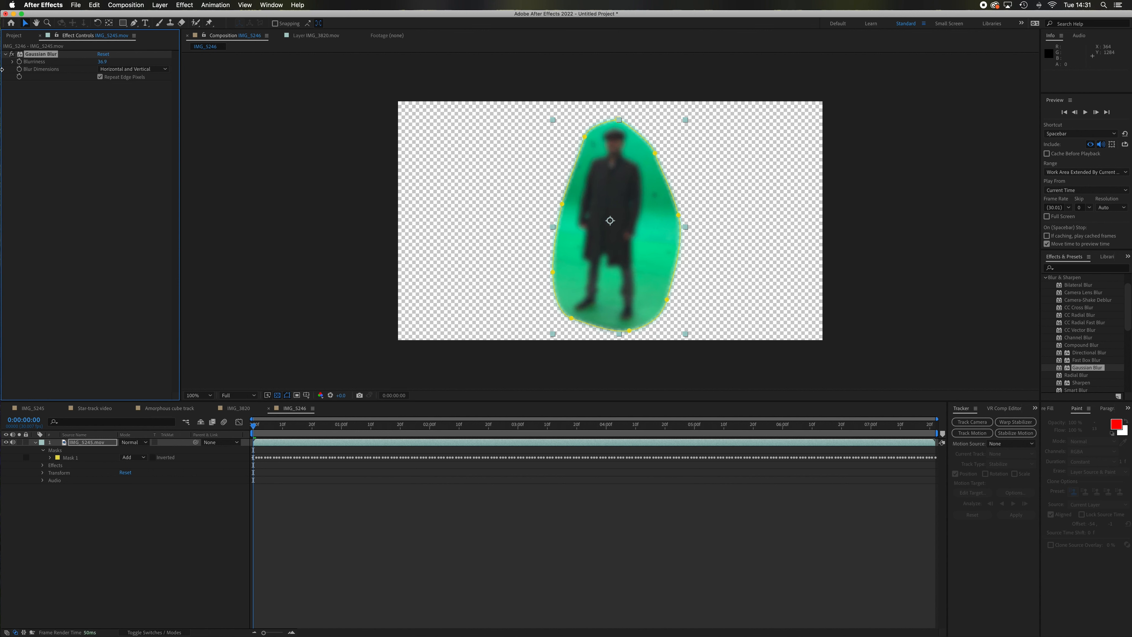
Step: Place an unmasked copy of IMG_5245.mov beneath the blurred layer and play back the tracked blur
{"action": "left_click", "coordinate": [14, 37]}
{"action": "left_click_drag", "start_coordinate": [12, 178], "coordinate": [84, 555]}
{"action": "left_click", "coordinate": [87, 553]}
{"action": "key", "text": "space"}
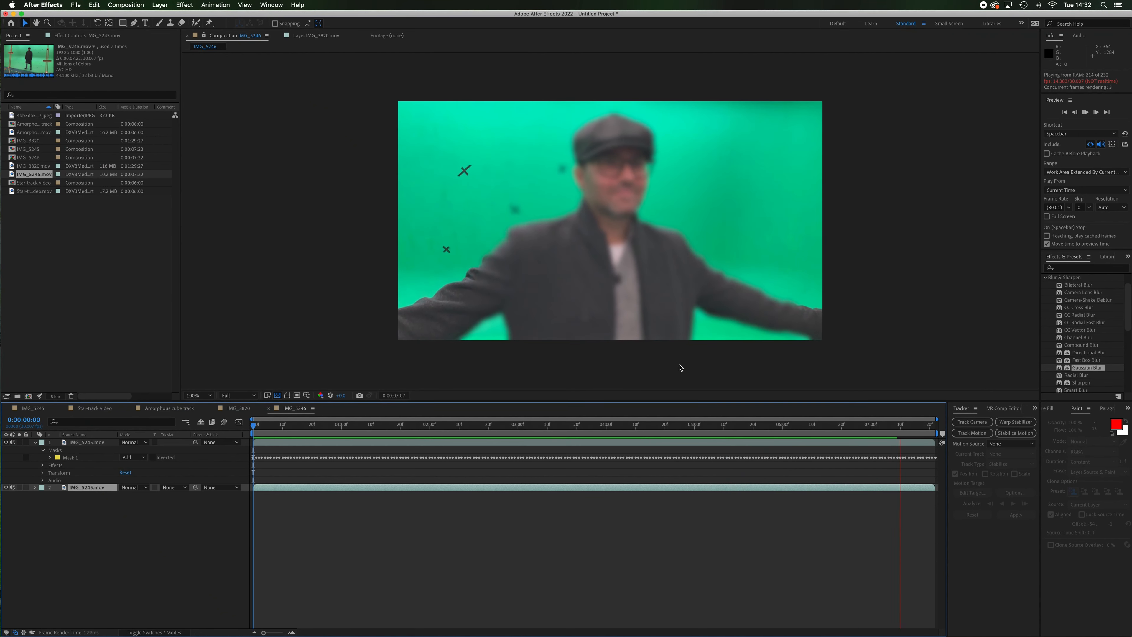
{"action": "key", "text": "space"}
{"action": "left_click_drag", "start_coordinate": [305, 428], "coordinate": [200, 440]}
Step: Undo the added footage layer, the Gaussian Blur, the mask tracking and the nine-point mask
{"action": "key", "text": "super+z"}
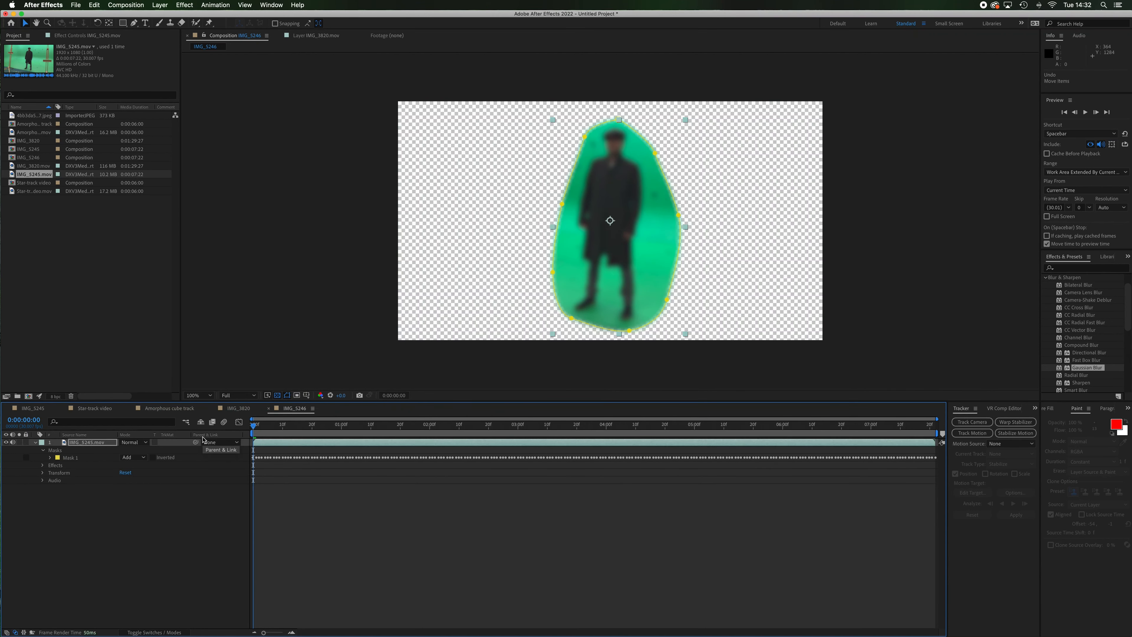
{"action": "key", "text": "super+z"}
{"action": "key", "text": "super+z"}
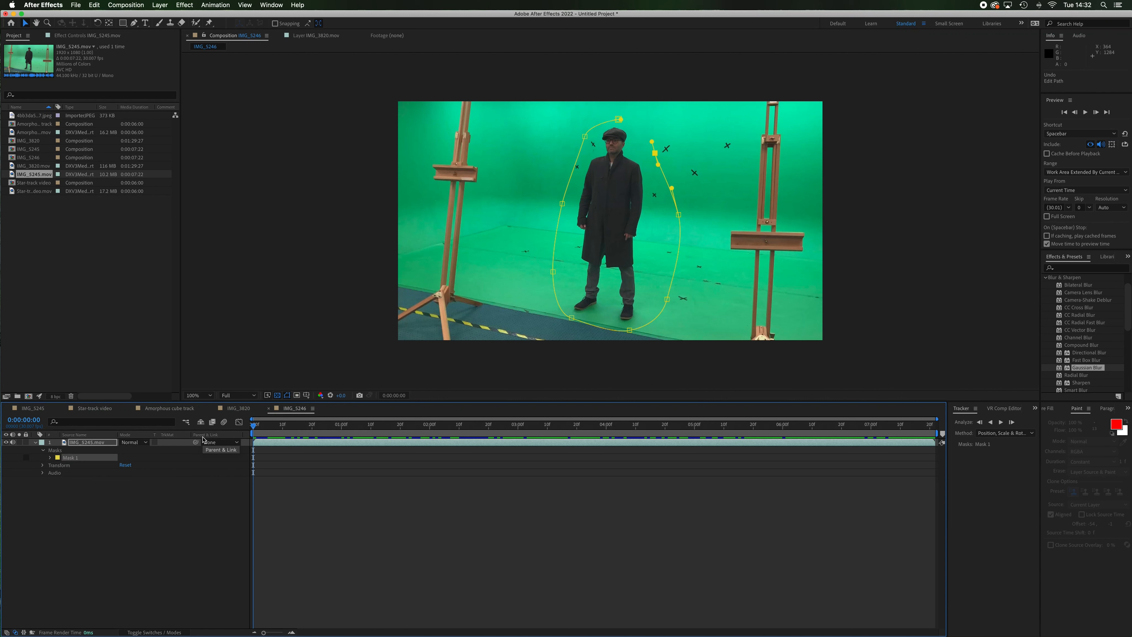
{"action": "key", "text": "super+z"}
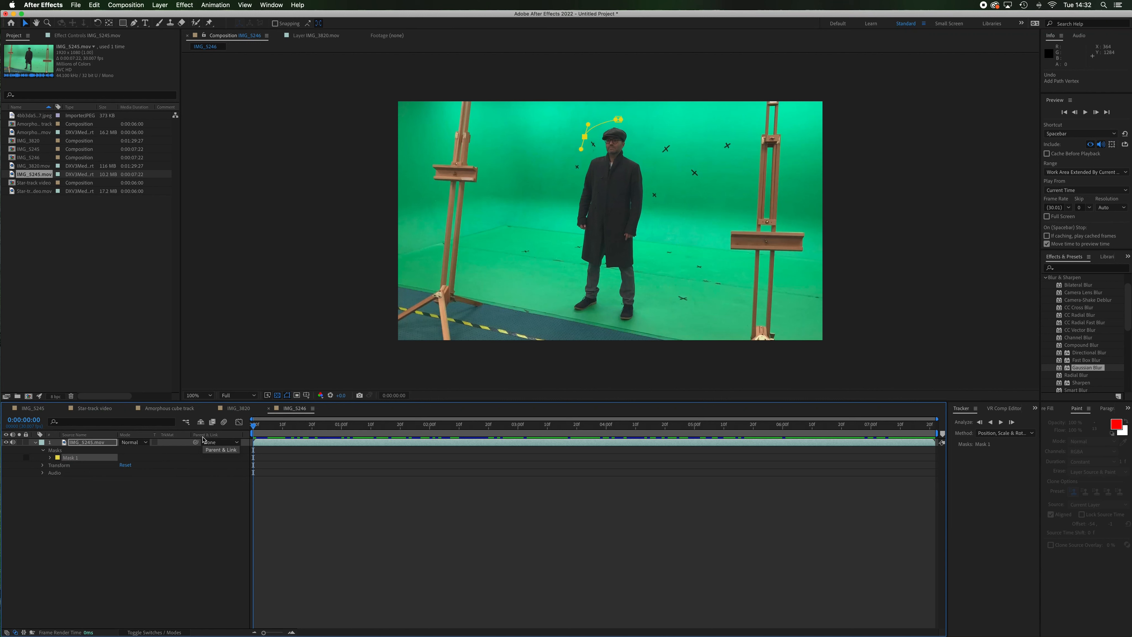
{"action": "key", "text": "super+z"}
Step: Draw a closed five-point Pen mask around the man's head and upper body on the IMG_5245.mov layer
{"action": "left_click", "coordinate": [92, 443]}
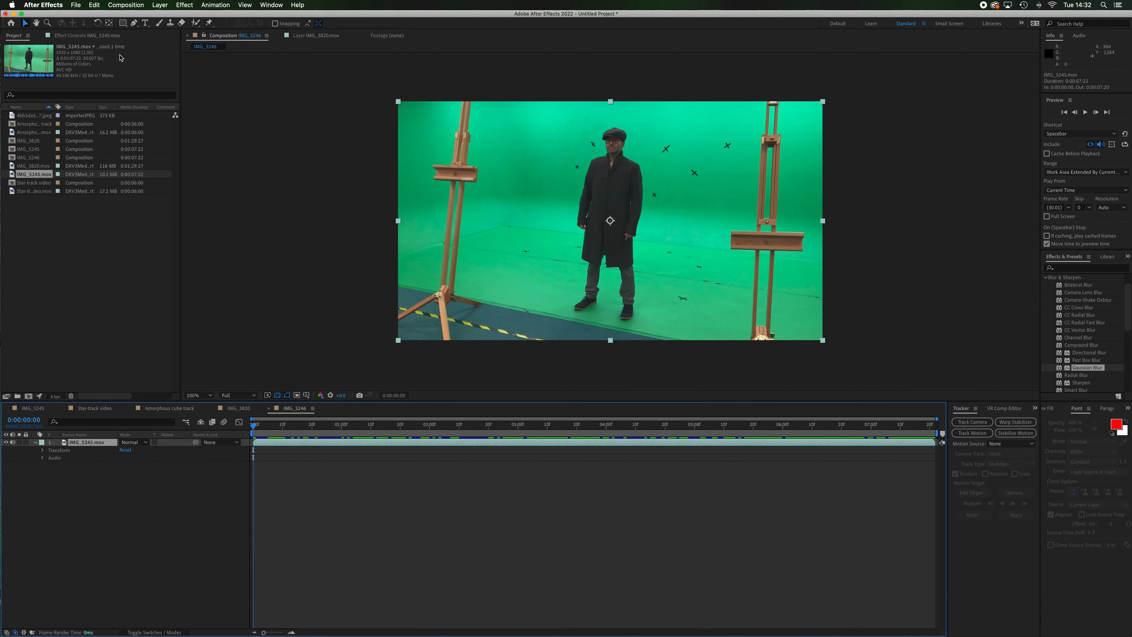
{"action": "left_click", "coordinate": [77, 5]}
{"action": "key", "text": "Escape"}
{"action": "left_click", "coordinate": [133, 23]}
{"action": "left_click_drag", "start_coordinate": [607, 117], "coordinate": [598, 118]}
{"action": "left_click_drag", "start_coordinate": [559, 152], "coordinate": [546, 175]}
{"action": "mouse_move", "coordinate": [573, 199]}
{"action": "left_mouse_down"}
{"action": "mouse_move", "coordinate": [609, 215]}
{"action": "mouse_move", "coordinate": [677, 203]}
{"action": "left_mouse_up"}
{"action": "left_click_drag", "start_coordinate": [678, 164], "coordinate": [662, 148]}
{"action": "left_click", "coordinate": [606, 118]}
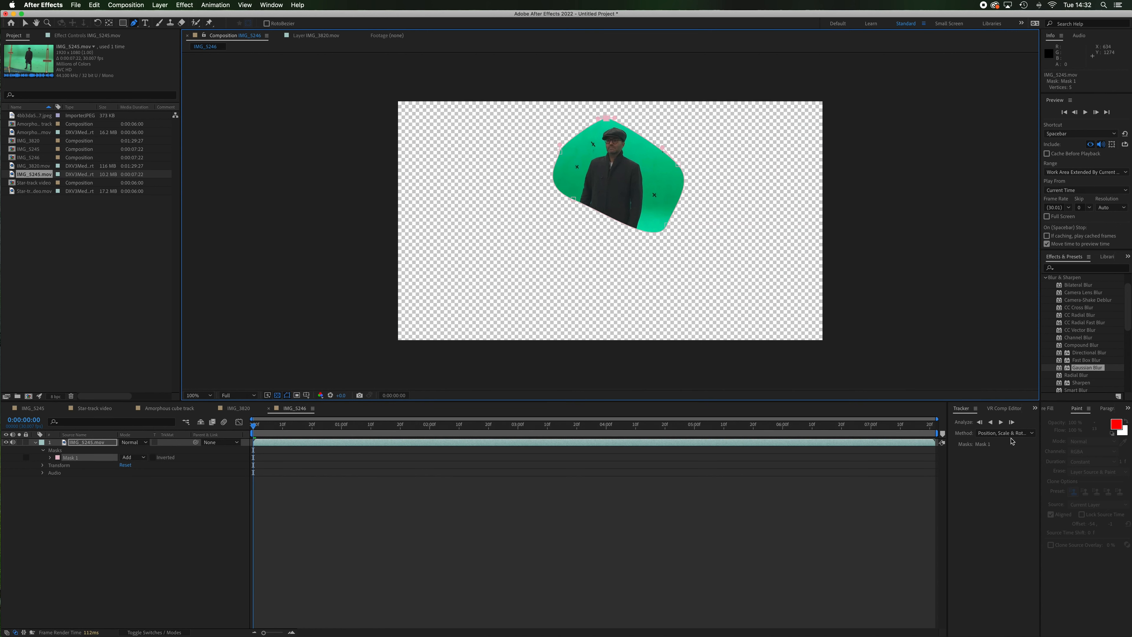
Step: Set the mask tracking method to Face Tracking (Outline Only), track forward to 0:00:02:12, stop and return to the first frame
{"action": "left_click", "coordinate": [1029, 433]}
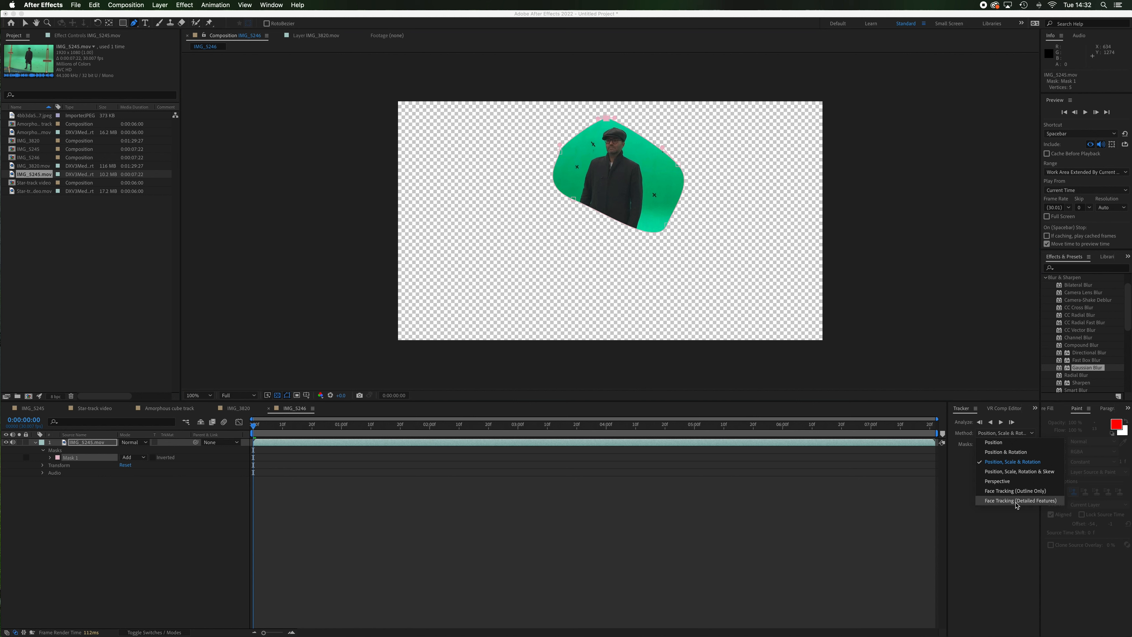
{"action": "left_click", "coordinate": [1012, 491]}
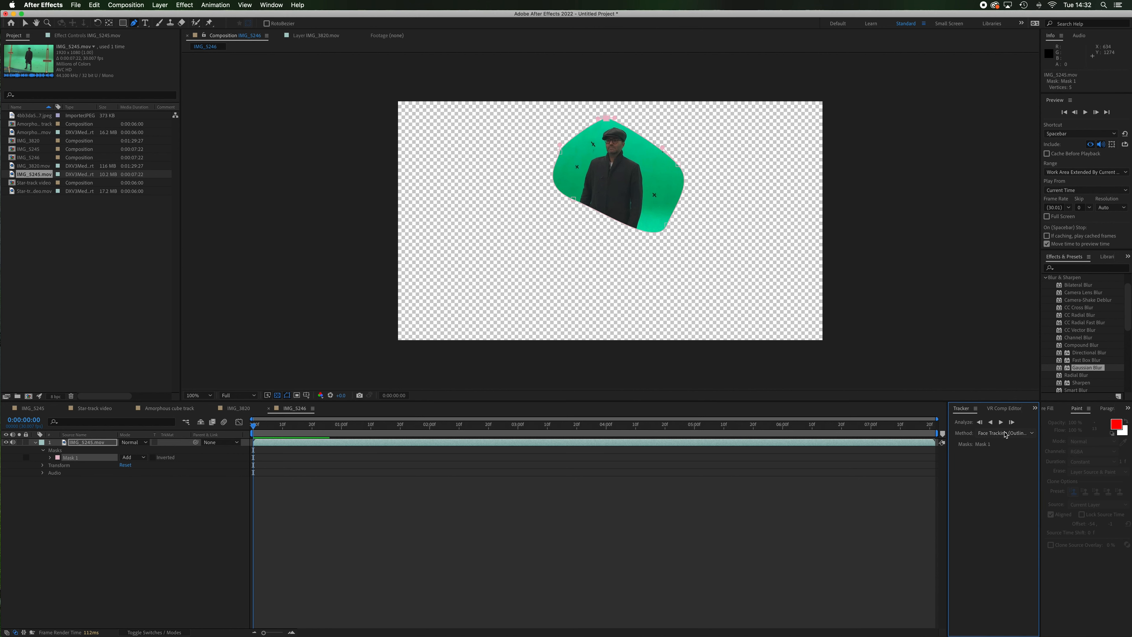
{"action": "left_click", "coordinate": [1001, 422]}
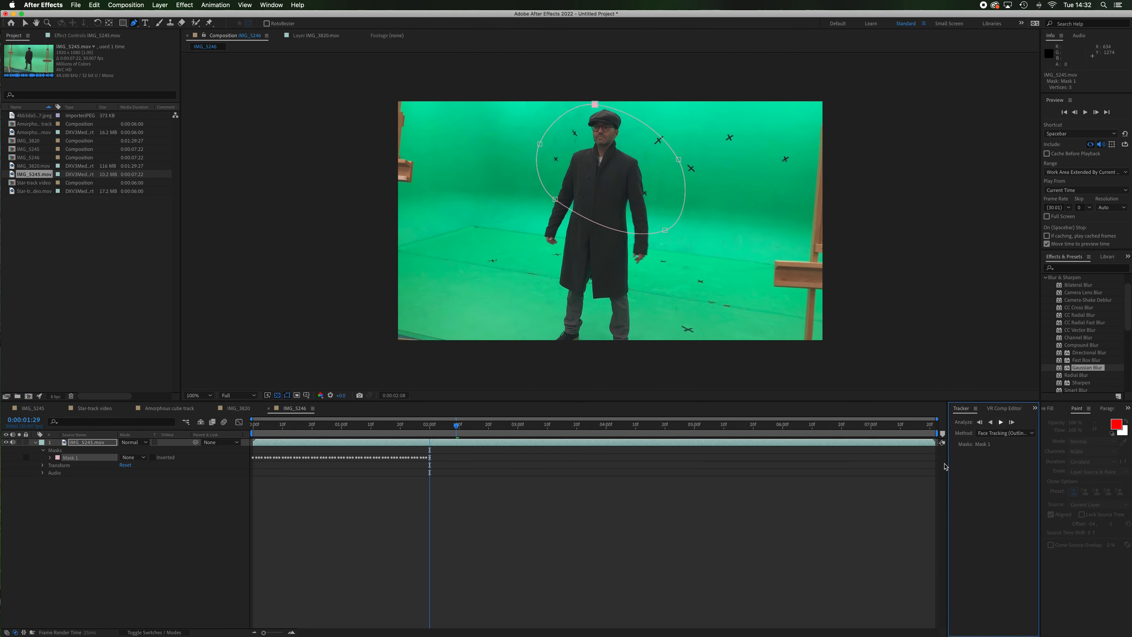
{"action": "left_click", "coordinate": [1003, 424]}
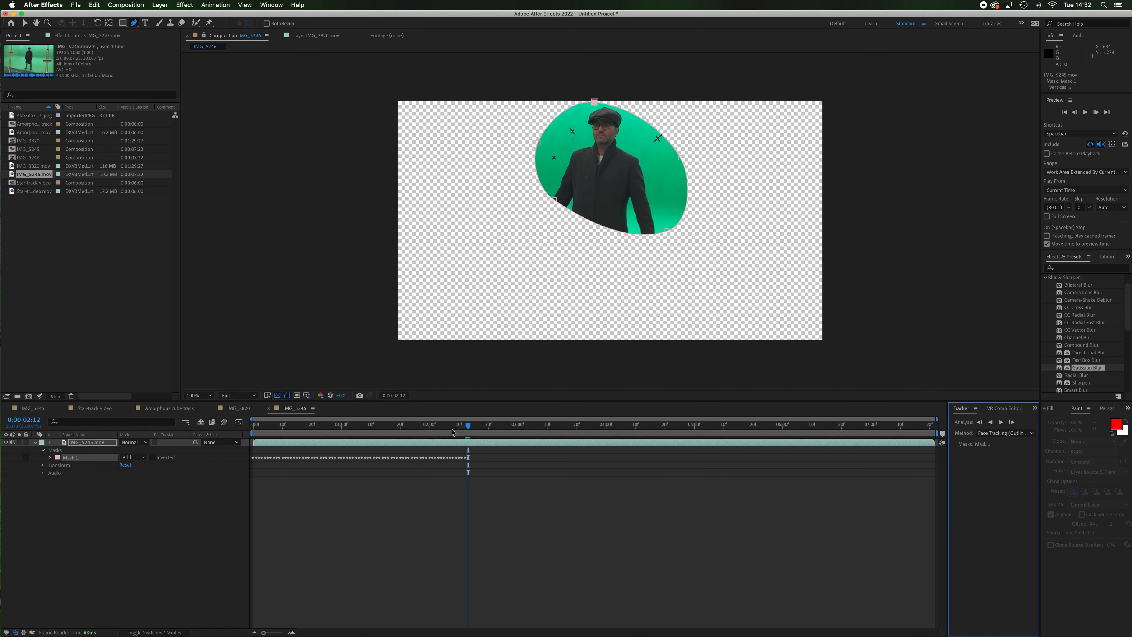
{"action": "left_click_drag", "start_coordinate": [469, 429], "coordinate": [170, 421]}
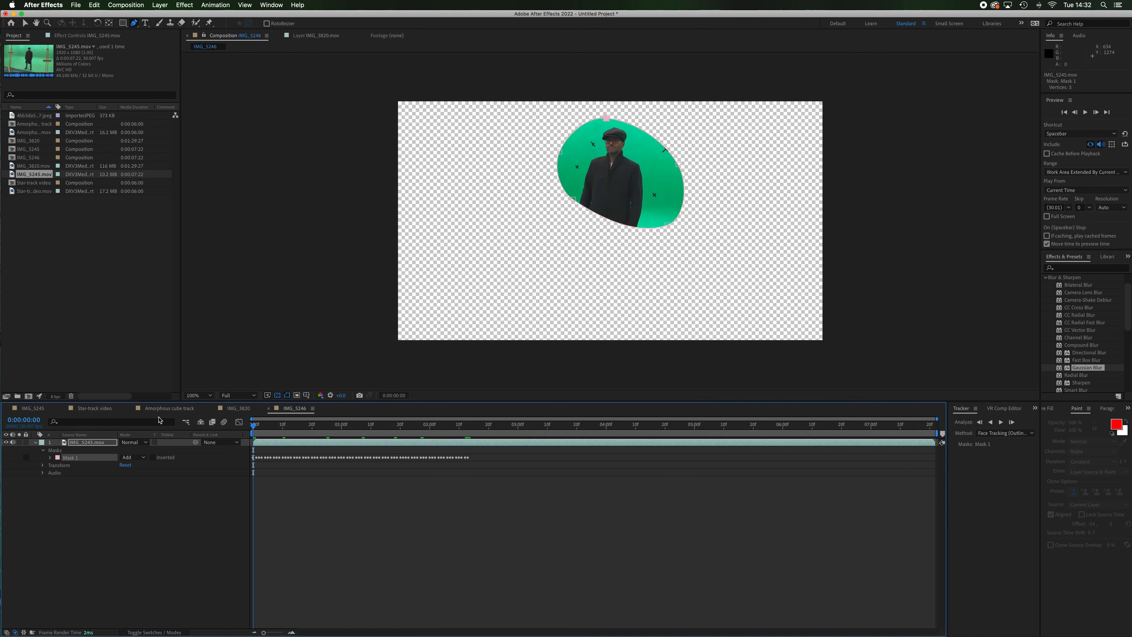
Step: Undo the partial face track and the five-point outline, and redraw a closed nine-point mask around the man's whole body
{"action": "key", "text": "super+z"}
{"action": "key", "text": "super+z"}
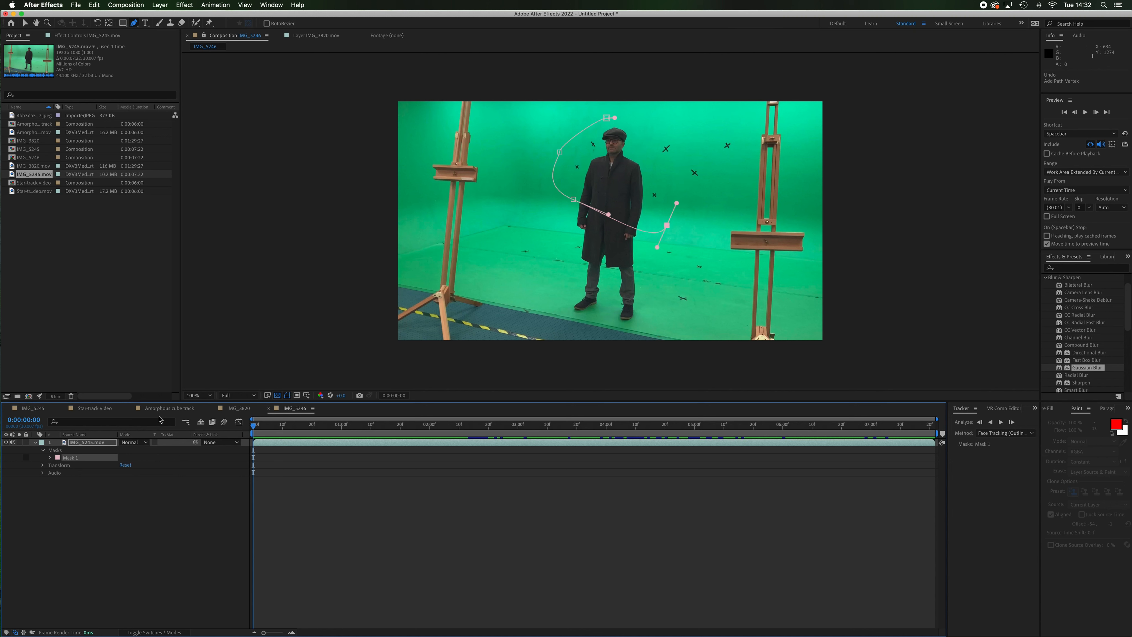
{"action": "left_click_drag", "start_coordinate": [566, 162], "coordinate": [556, 182]}
{"action": "left_click_drag", "start_coordinate": [540, 222], "coordinate": [538, 234]}
{"action": "left_click_drag", "start_coordinate": [546, 307], "coordinate": [552, 319]}
{"action": "left_click_drag", "start_coordinate": [600, 338], "coordinate": [638, 339]}
{"action": "left_click_drag", "start_coordinate": [656, 328], "coordinate": [664, 313]}
{"action": "left_click_drag", "start_coordinate": [675, 239], "coordinate": [675, 223]}
{"action": "left_click_drag", "start_coordinate": [672, 160], "coordinate": [619, 119]}
{"action": "left_click", "coordinate": [606, 117]}
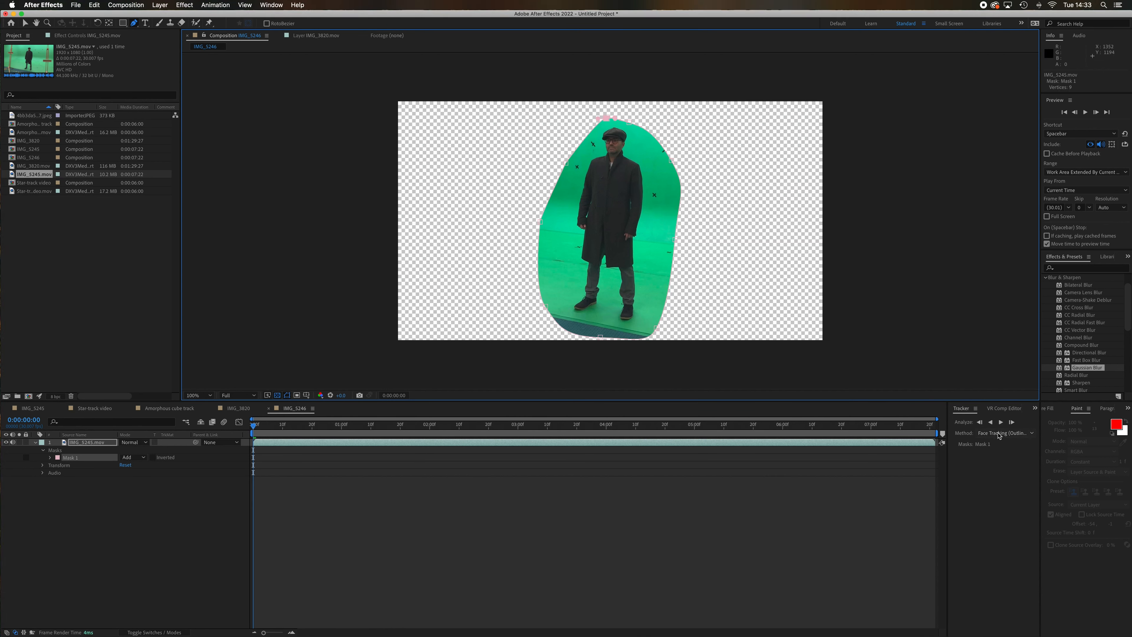
Step: Face-track the mask forward through the clip and apply a Gaussian Blur with Blurriness about 26 to the masked layer
{"action": "left_click", "coordinate": [1001, 422]}
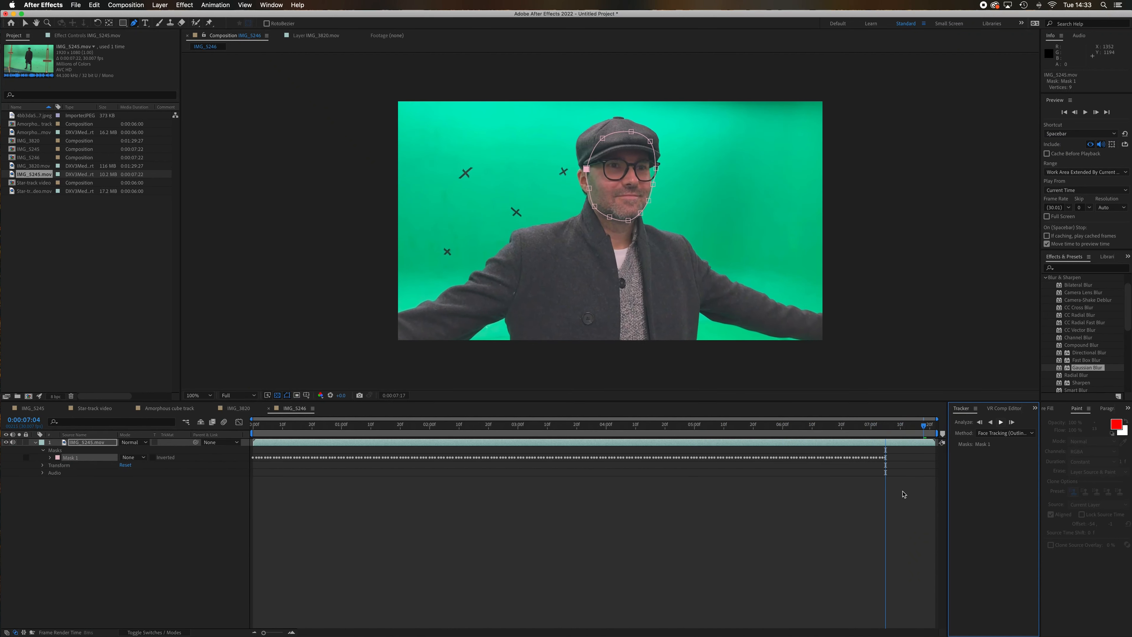
{"action": "mouse_move", "coordinate": [273, 429]}
{"action": "left_mouse_down"}
{"action": "mouse_move", "coordinate": [254, 429]}
{"action": "mouse_move", "coordinate": [299, 430]}
{"action": "mouse_move", "coordinate": [263, 430]}
{"action": "mouse_move", "coordinate": [289, 434]}
{"action": "left_mouse_up"}
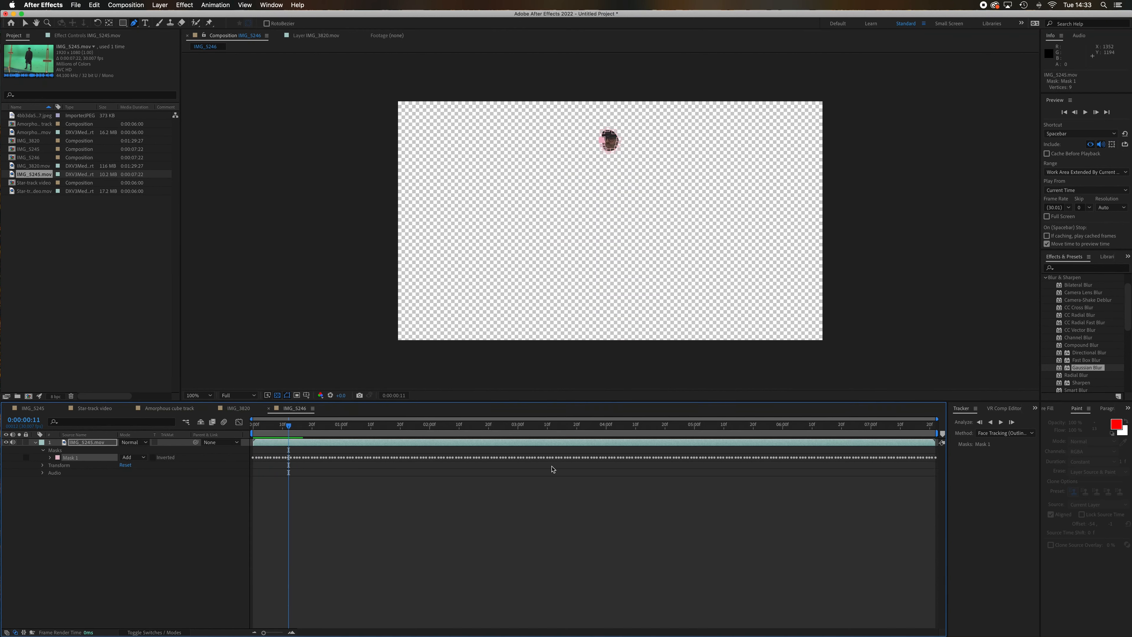
{"action": "left_click_drag", "start_coordinate": [1061, 369], "coordinate": [99, 443]}
{"action": "left_click_drag", "start_coordinate": [101, 61], "coordinate": [252, 98]}
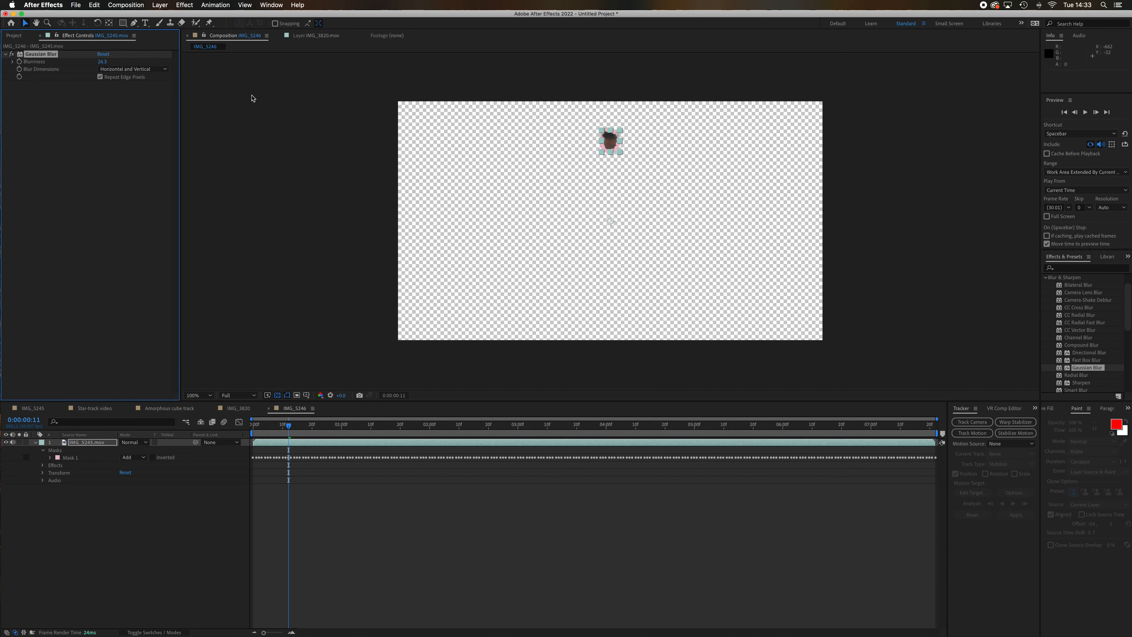
Step: Place an unmasked copy of IMG_5245.mov beneath the blurred face layer, play it back and return to 0:00:00:11
{"action": "left_click", "coordinate": [15, 35]}
{"action": "left_click_drag", "start_coordinate": [8, 175], "coordinate": [54, 496]}
{"action": "key", "text": "space"}
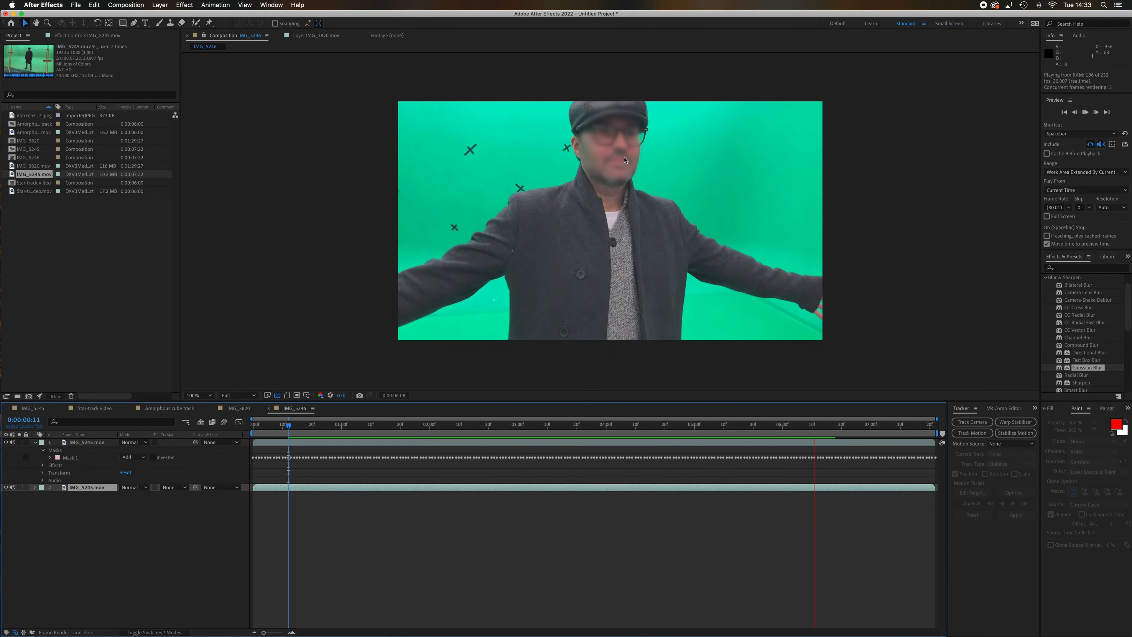
{"action": "key", "text": "space"}
{"action": "left_click_drag", "start_coordinate": [851, 434], "coordinate": [290, 439]}
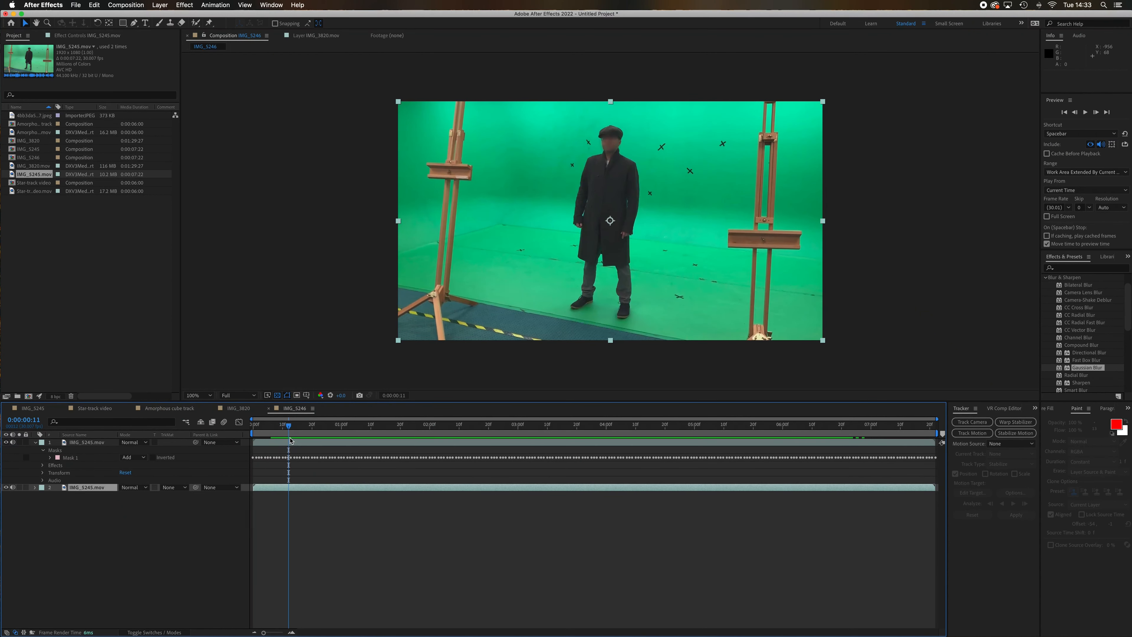
Step: Keyframe the Gaussian Blur's Blurriness on the masked layer to about 38 at 0:00:00:11 and about 94 at 0:00:06:11
{"action": "left_click", "coordinate": [81, 36]}
{"action": "left_click", "coordinate": [83, 443]}
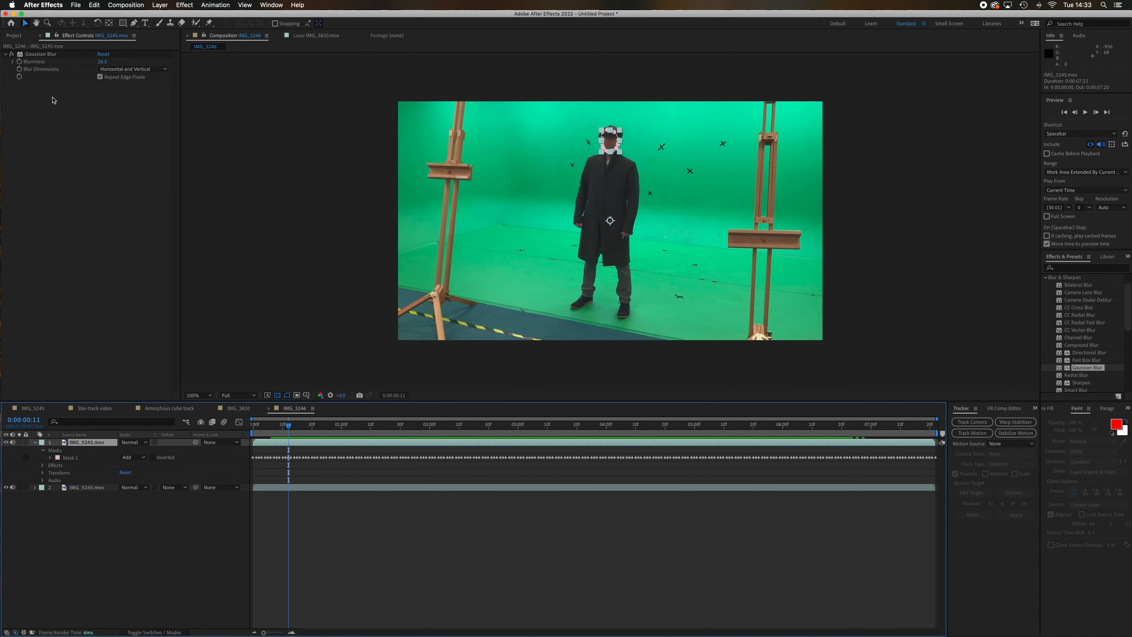
{"action": "left_click", "coordinate": [20, 65]}
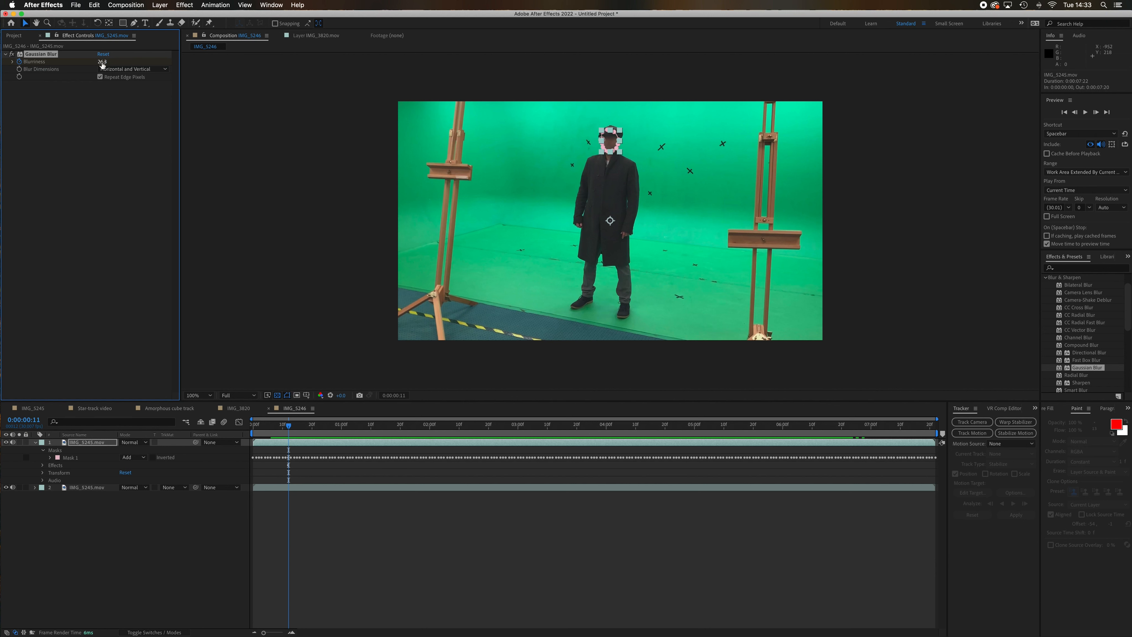
{"action": "left_click_drag", "start_coordinate": [102, 64], "coordinate": [196, 104]}
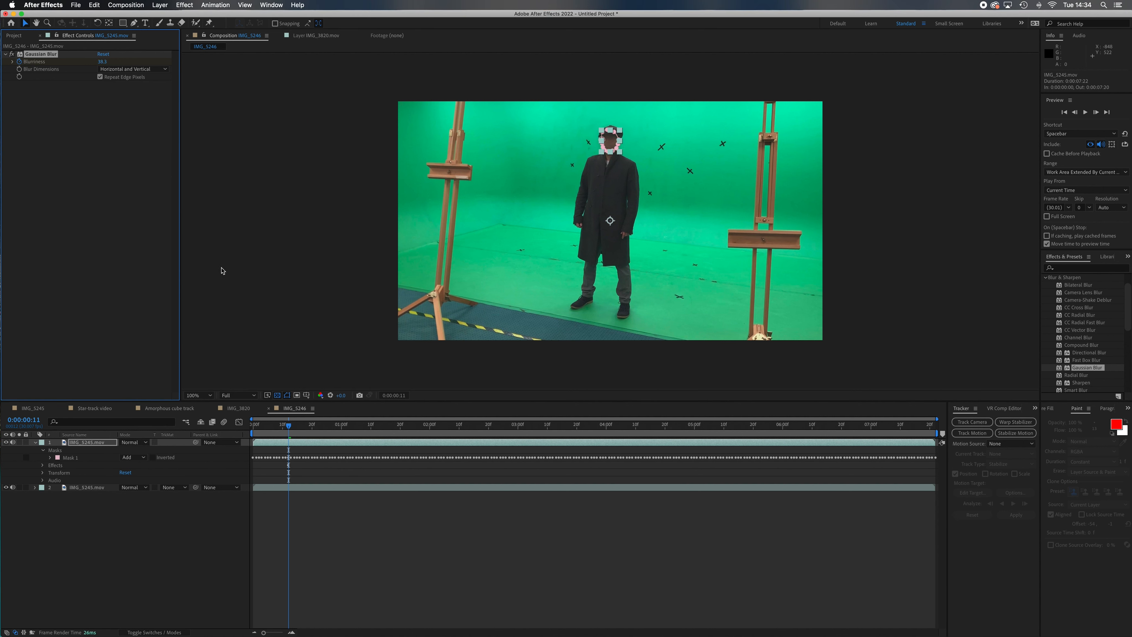
{"action": "left_click_drag", "start_coordinate": [290, 429], "coordinate": [817, 475]}
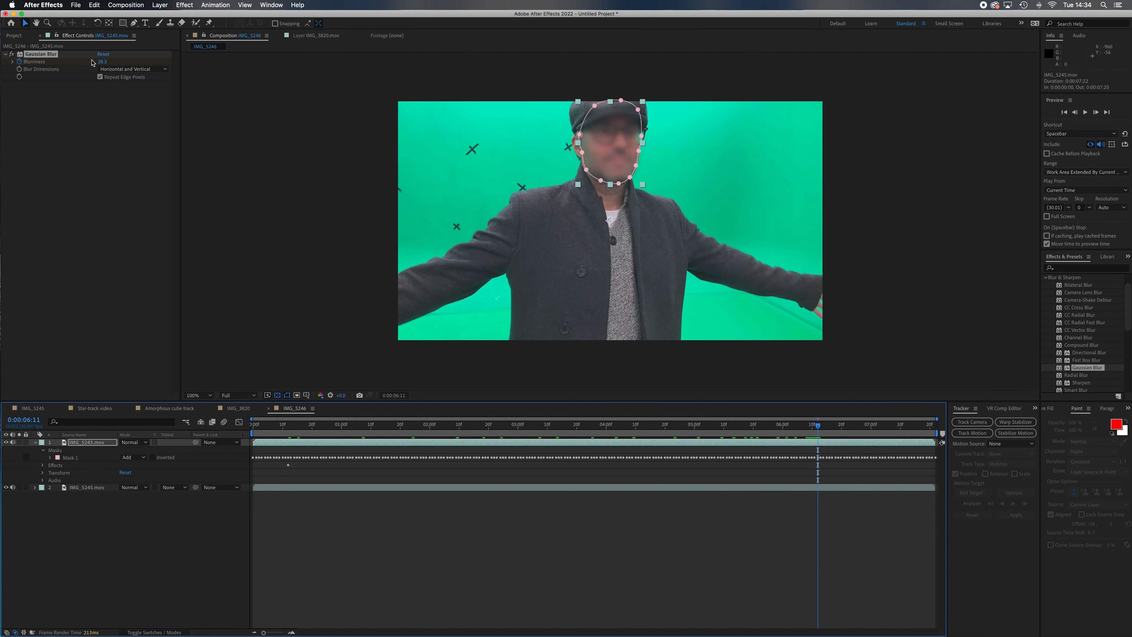
{"action": "left_click_drag", "start_coordinate": [101, 64], "coordinate": [403, 118]}
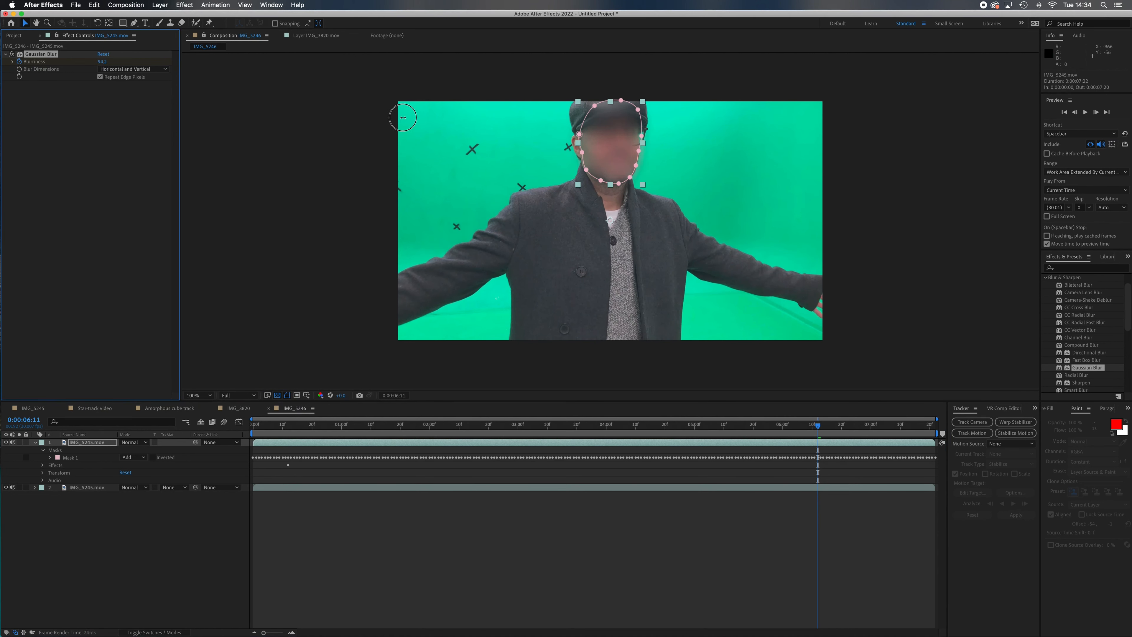
Step: Move the mask vertices outward at 0:00:06:11 so the outline covers the man's cheeks, chin and both sides of his face
{"action": "left_click_drag", "start_coordinate": [638, 151], "coordinate": [642, 168]}
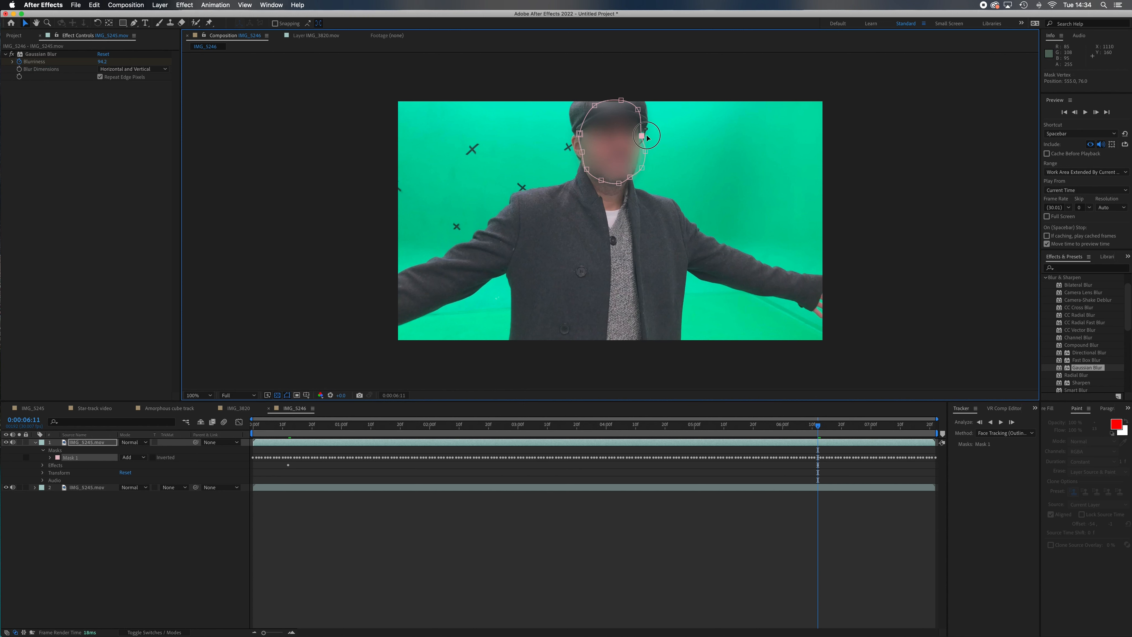
{"action": "left_click_drag", "start_coordinate": [637, 110], "coordinate": [641, 107]}
{"action": "left_click", "coordinate": [629, 178]}
{"action": "left_click_drag", "start_coordinate": [619, 183], "coordinate": [574, 128]}
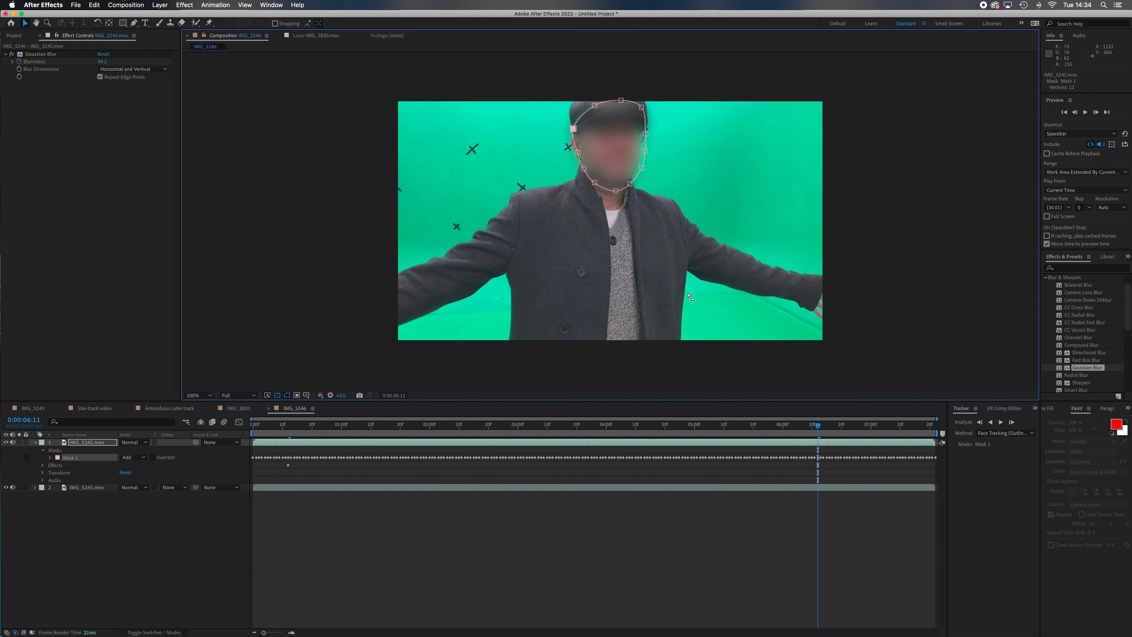
Step: Play back the keyframed face blur from the start and return the playhead to the first frame
{"action": "left_click_drag", "start_coordinate": [818, 429], "coordinate": [123, 408]}
{"action": "key", "text": "space"}
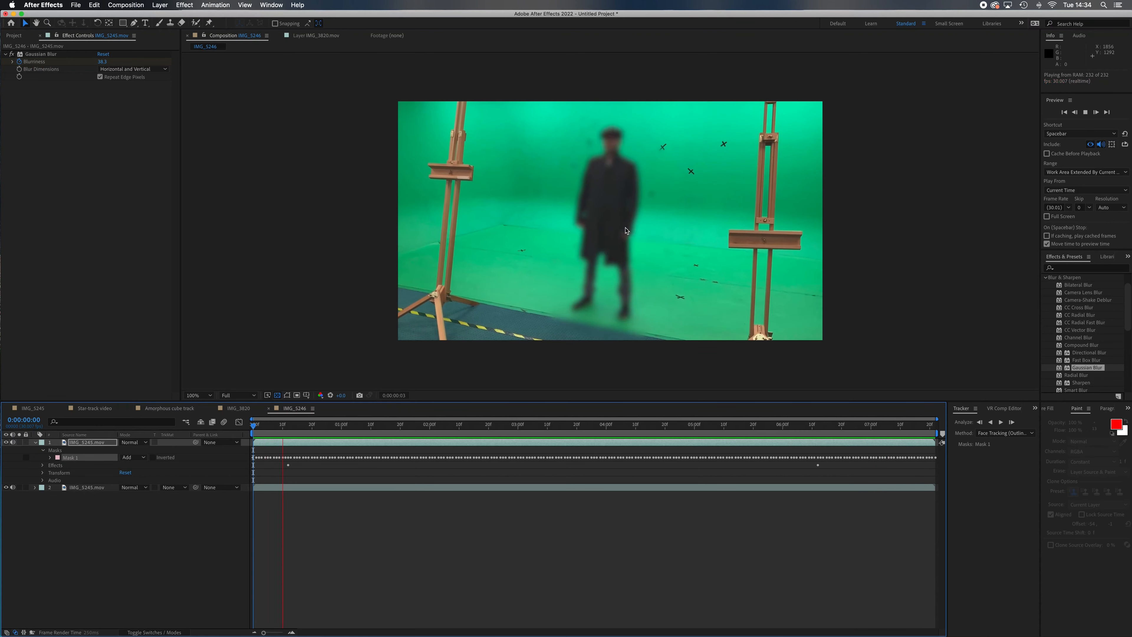
{"action": "key", "text": "space"}
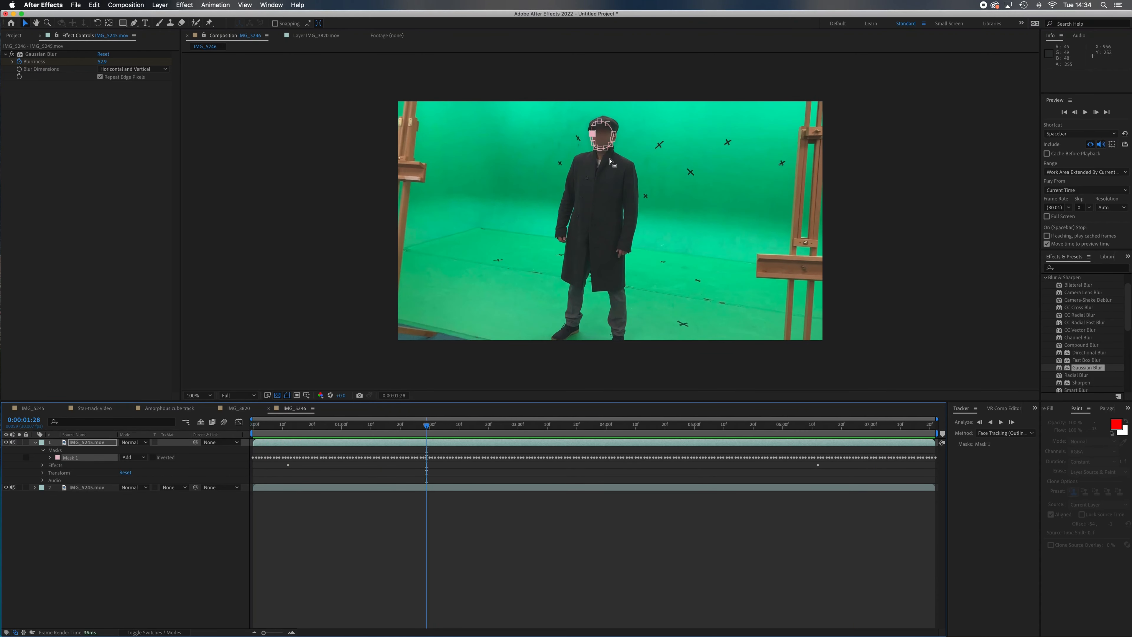
{"action": "left_click_drag", "start_coordinate": [405, 432], "coordinate": [160, 447]}
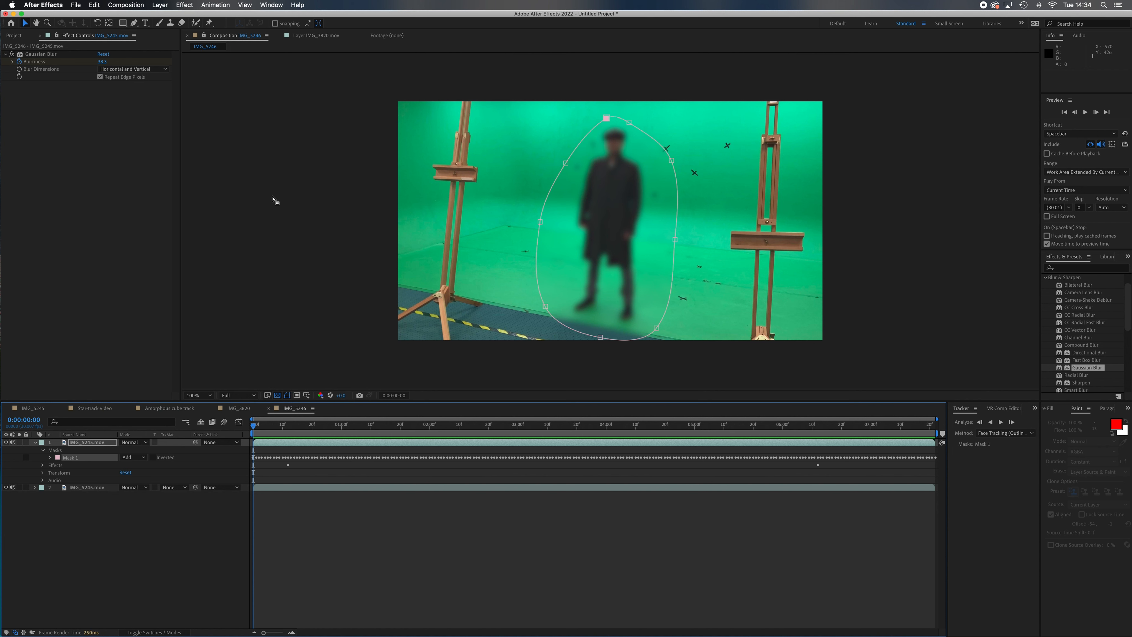
{"action": "key", "text": "comma"}
{"action": "key", "text": "comma"}
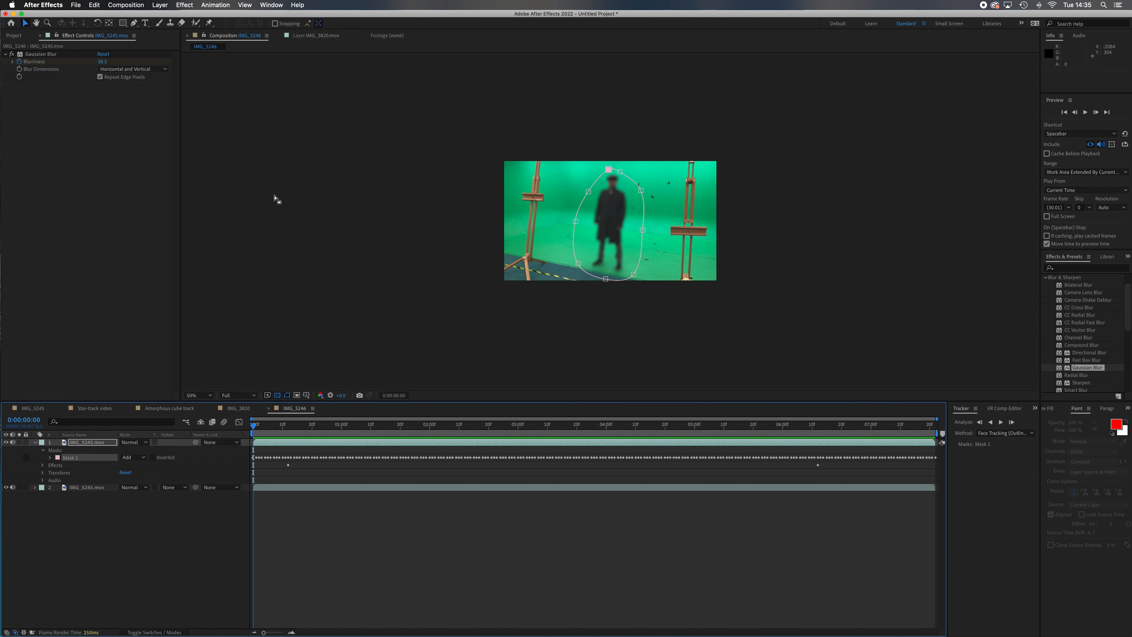